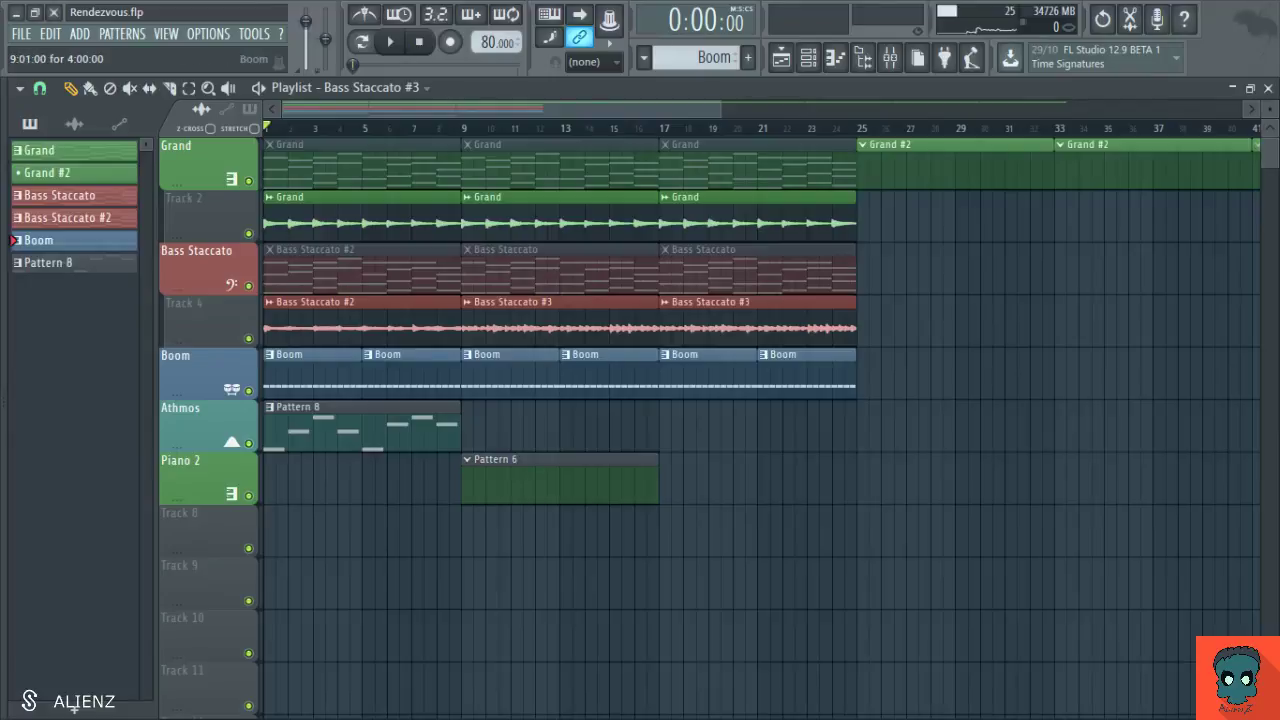
Repeat the Grand audio clips on Track 2 up to bar 73 and mute the Grand and Grand #2 pattern clips from bar 25 onward.
scroll(627, 174, down, 5)
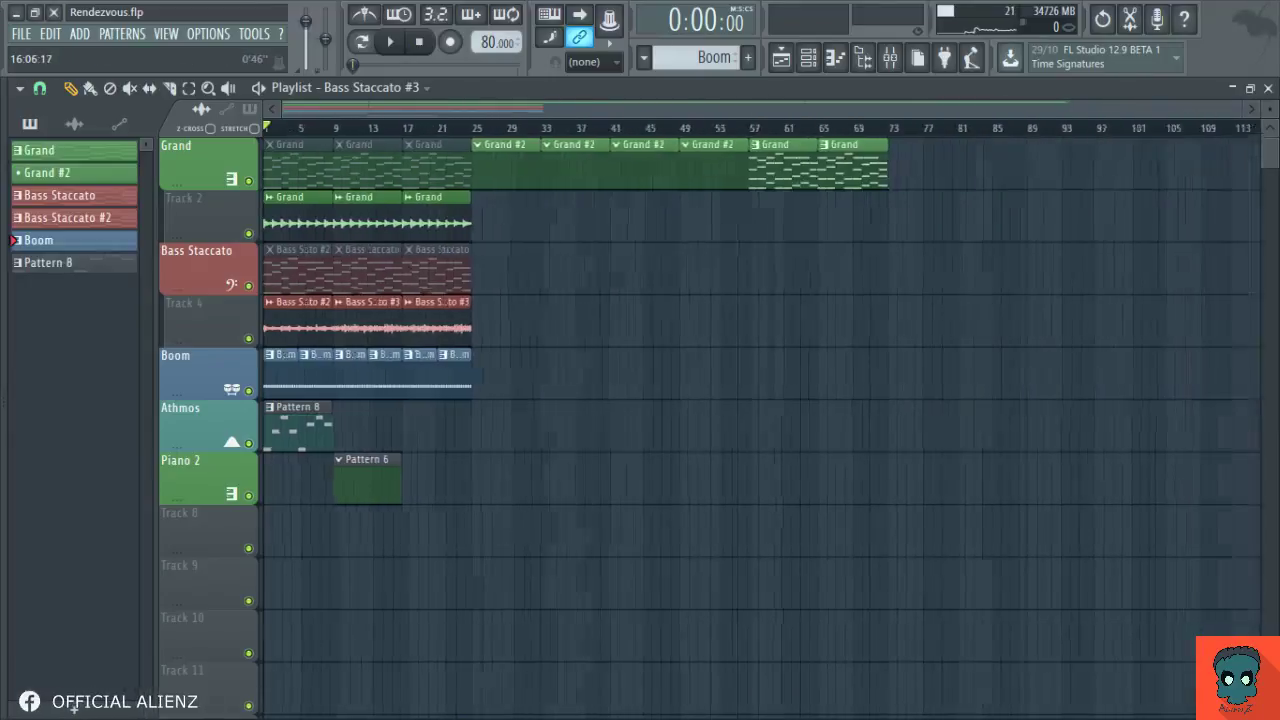
drag(483, 225, 283, 225)
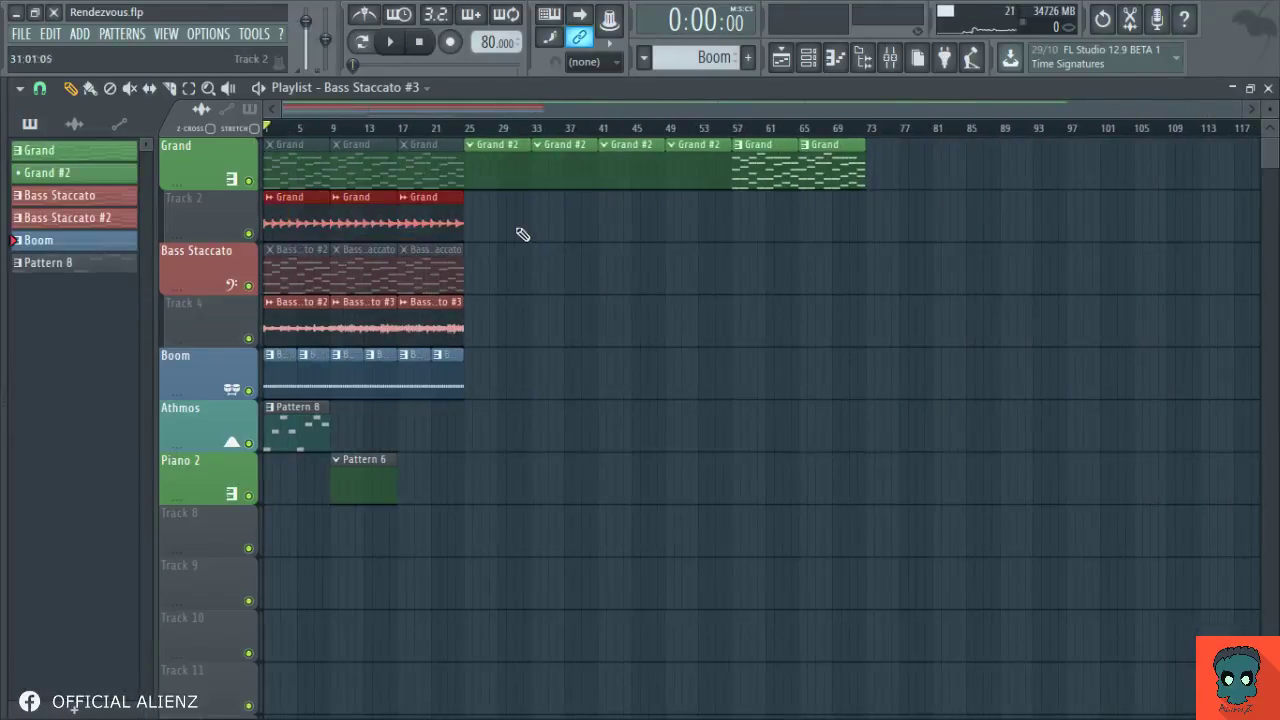
key(ctrl+b)
key(ctrl+d)
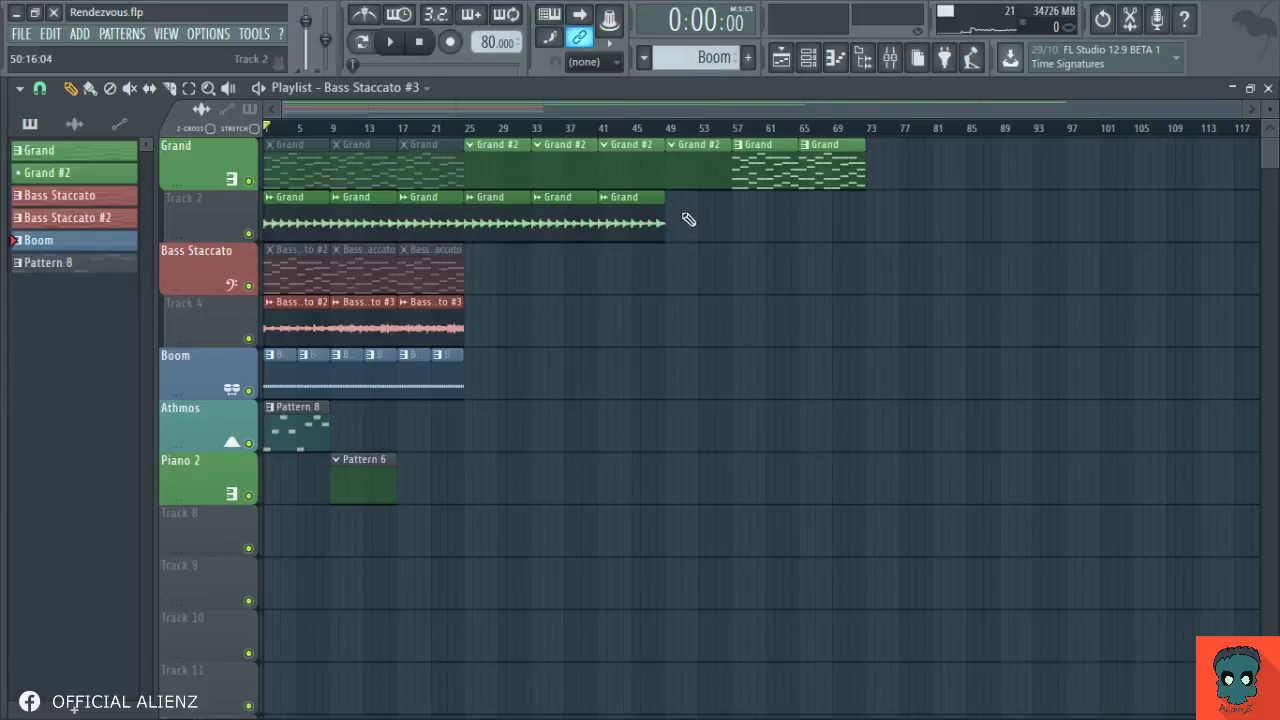
drag(688, 219, 610, 219)
key(ctrl+b)
key(ctrl+b)
key(ctrl+b)
key(ctrl+d)
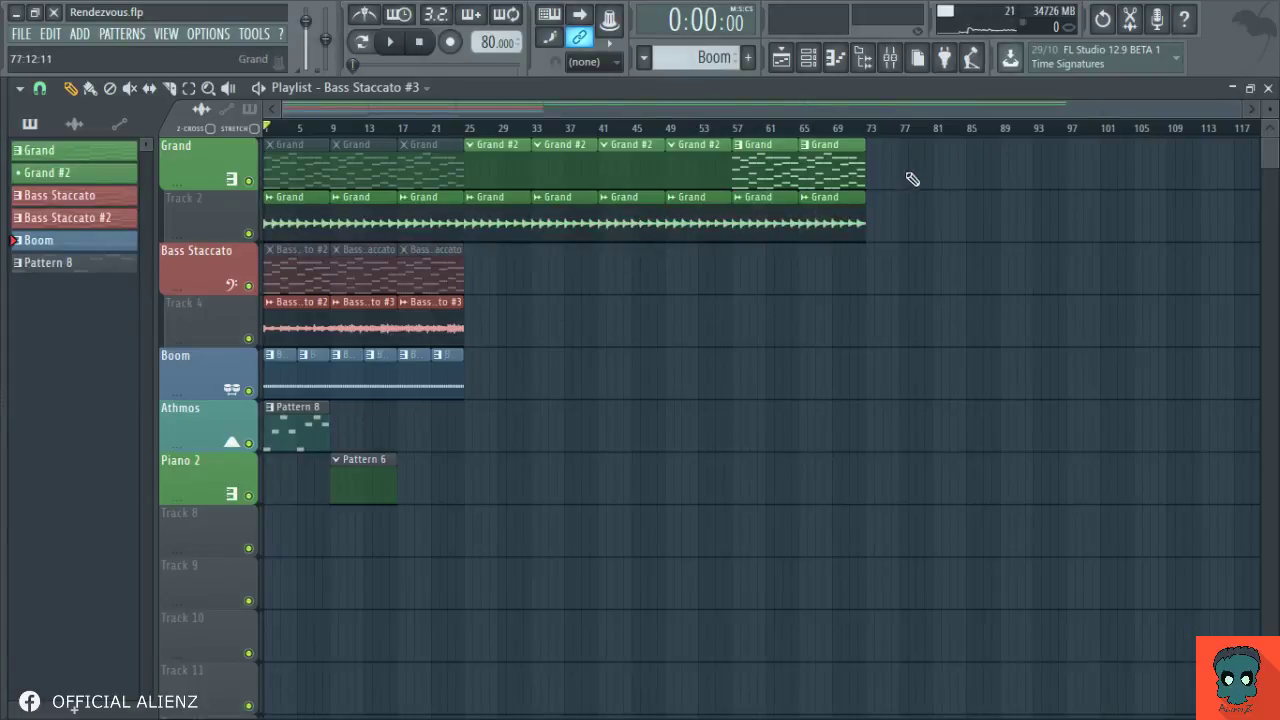
mouse_move(875, 178)
mouse_down()
mouse_move(511, 169)
mouse_move(501, 188)
mouse_up()
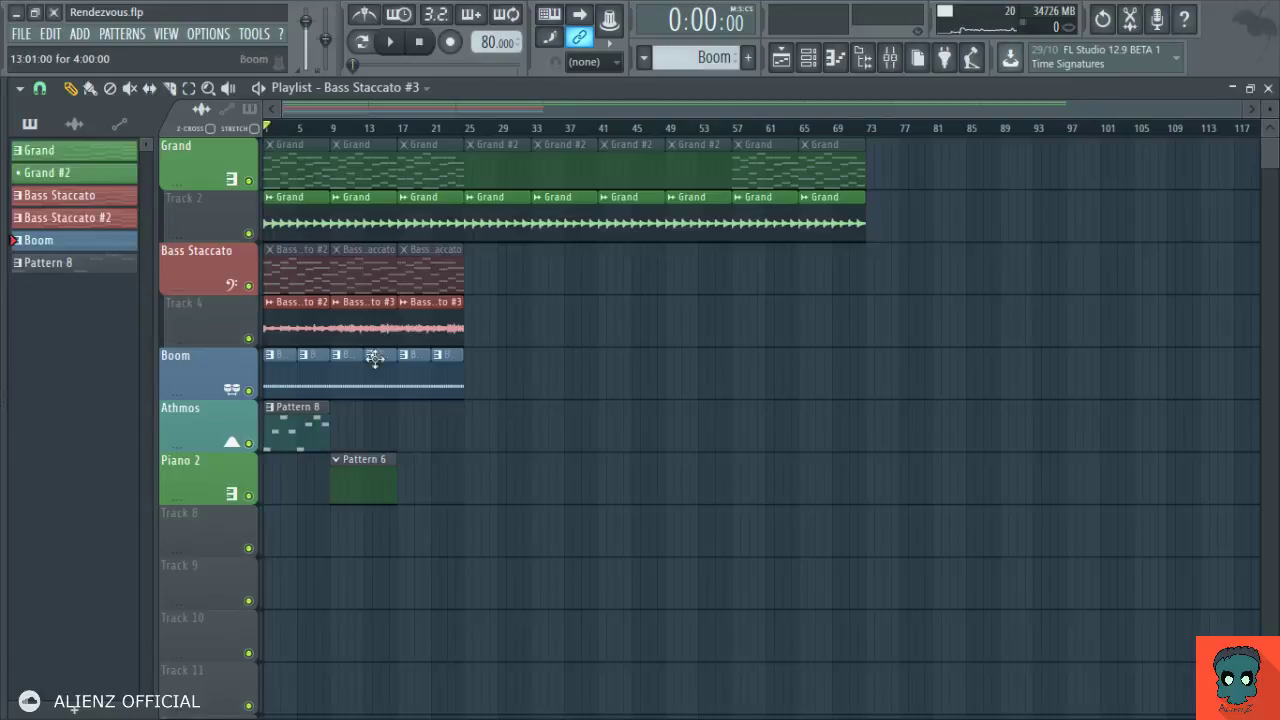
Copy the Bass Staccato #2 audio clip on Track 4 to bars 25 and 33.
scroll(398, 147, up, 3)
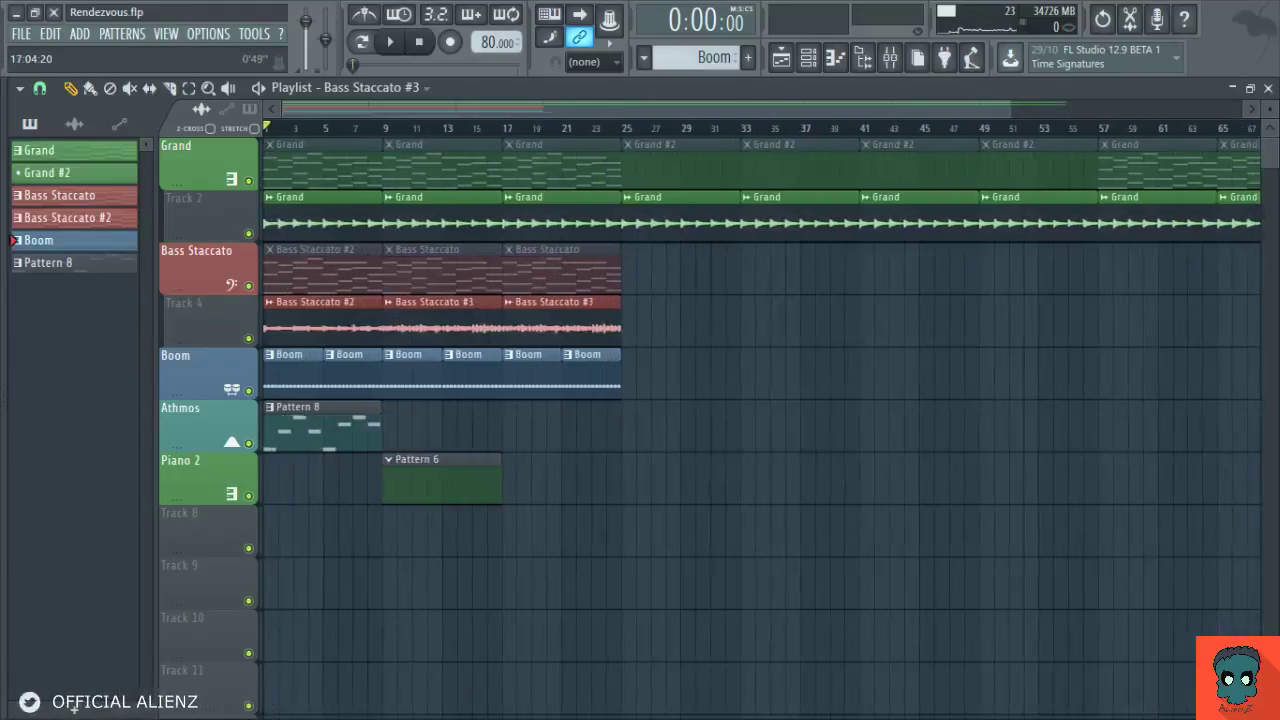
drag(326, 322, 680, 330)
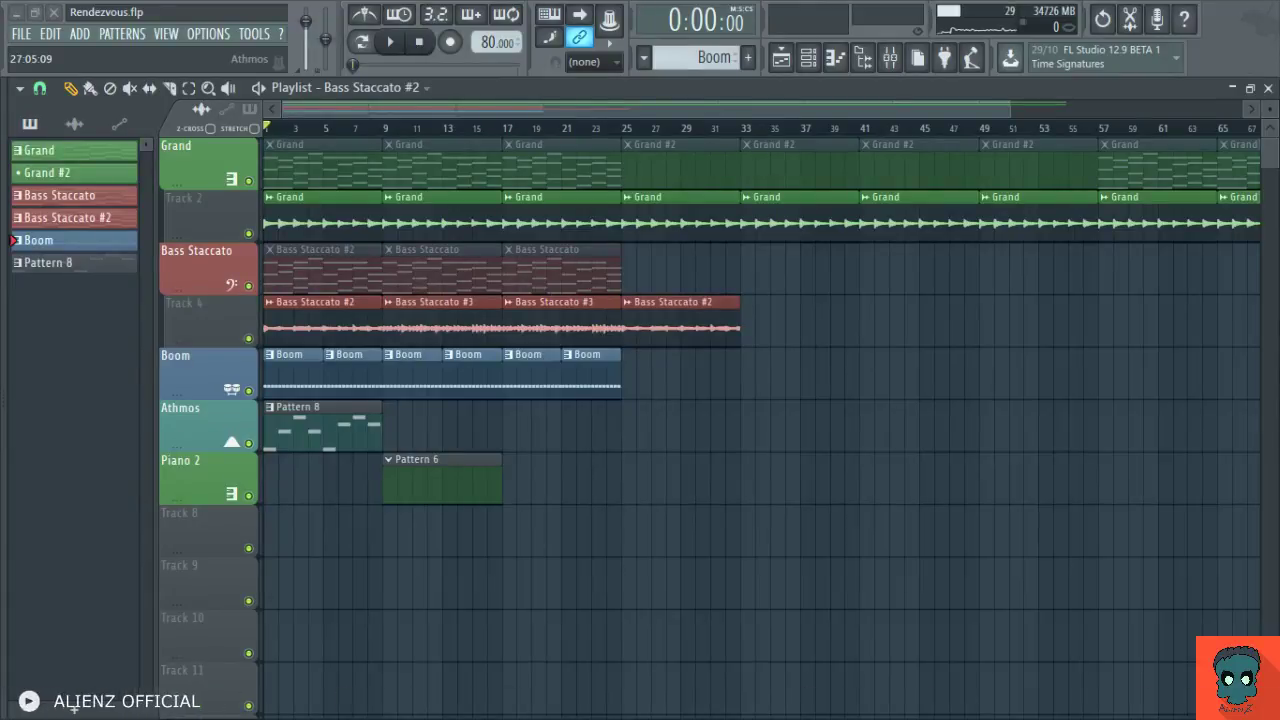
drag(773, 340, 686, 322)
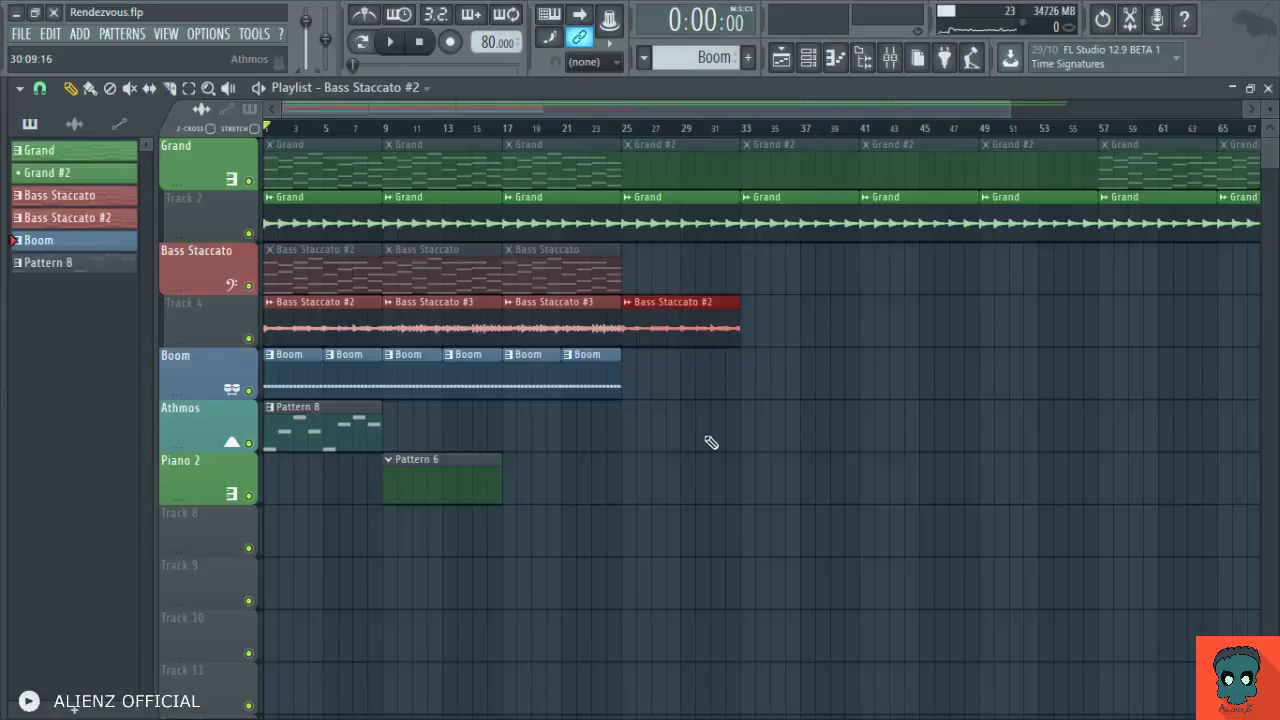
key(ctrl+b)
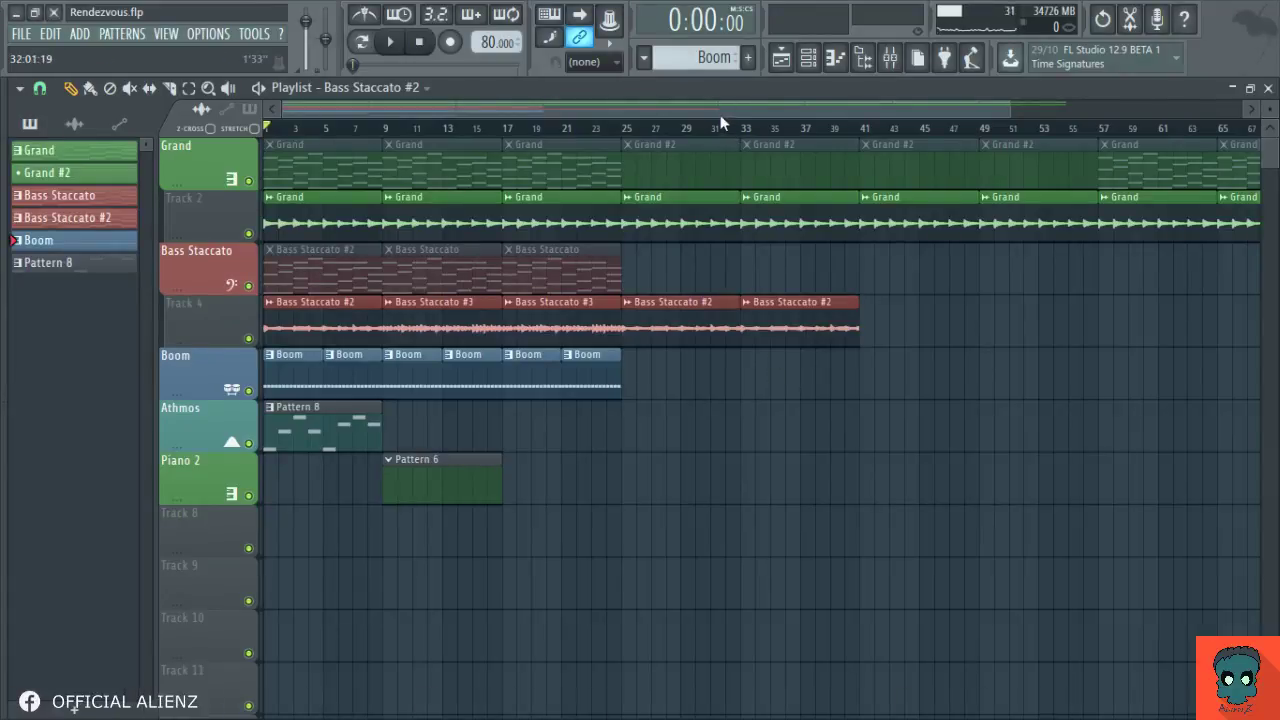
Fill Track 4 up to bar 73 with Bass Staccato #3 clips at bars 41, 49 and 65 and Bass Staccato #2 at bar 57.
scroll(712, 124, down, 3)
drag(457, 314, 660, 320)
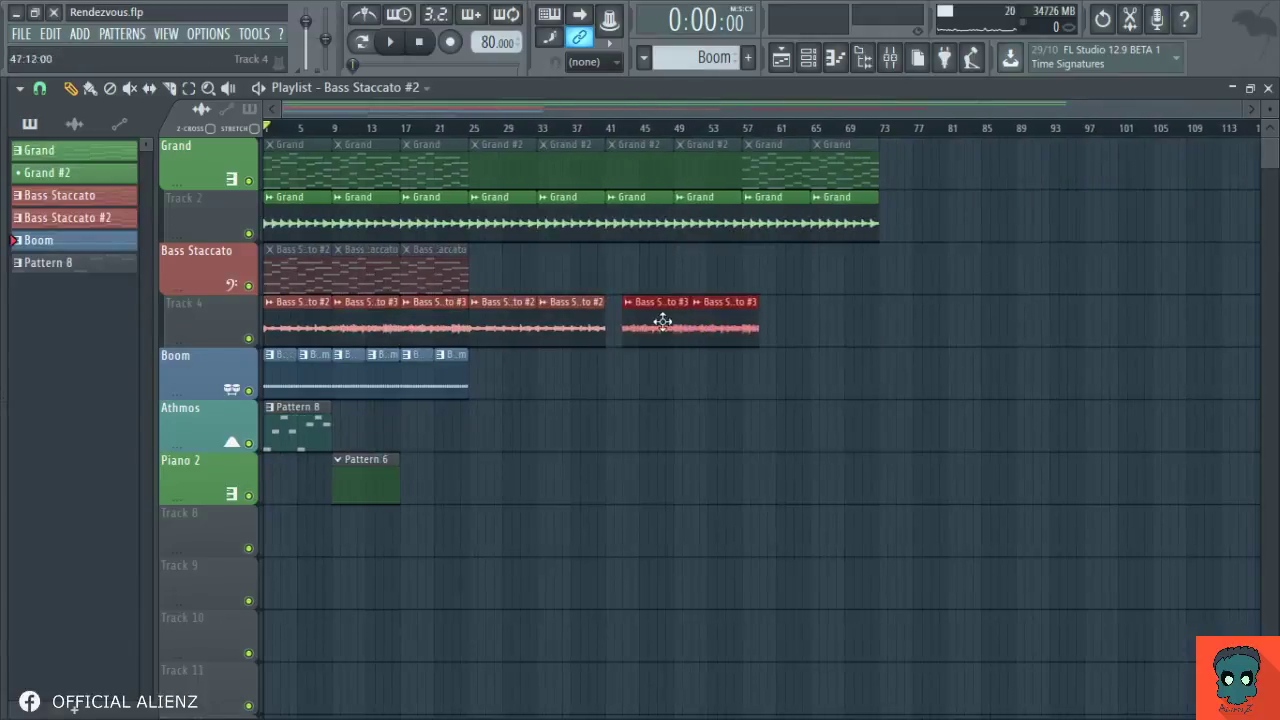
click(772, 372)
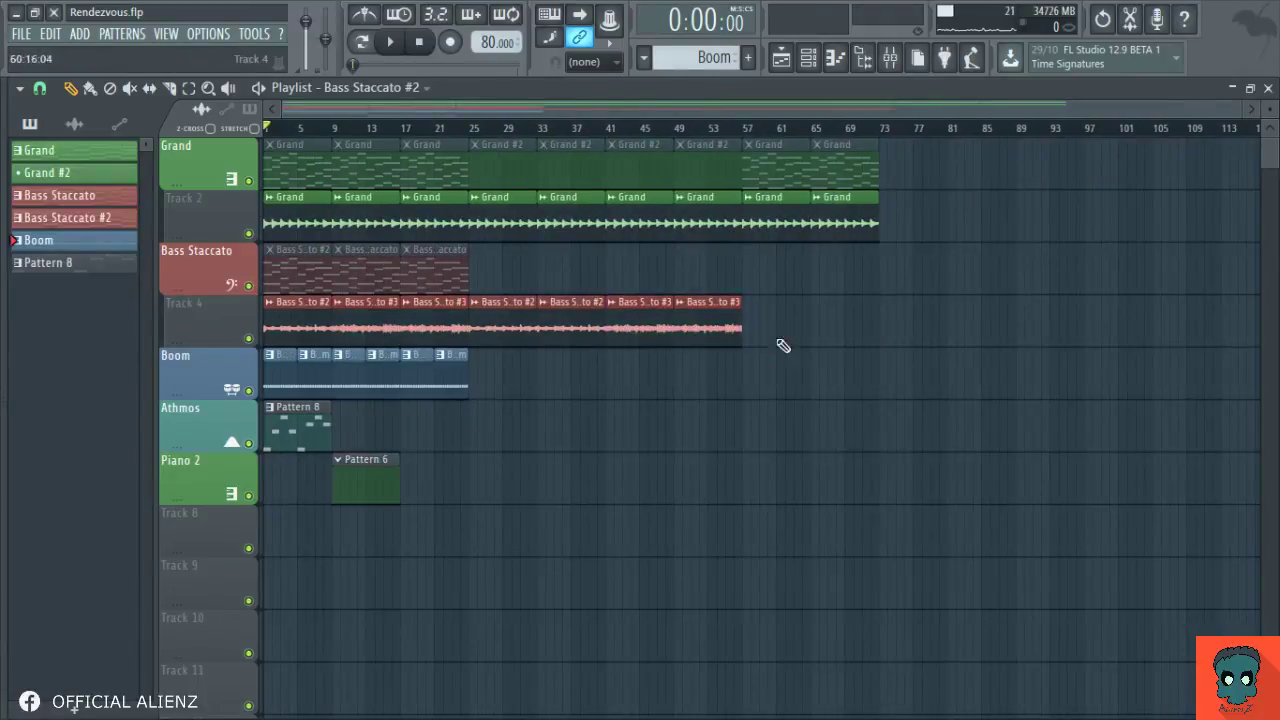
drag(798, 344, 503, 340)
click(763, 332)
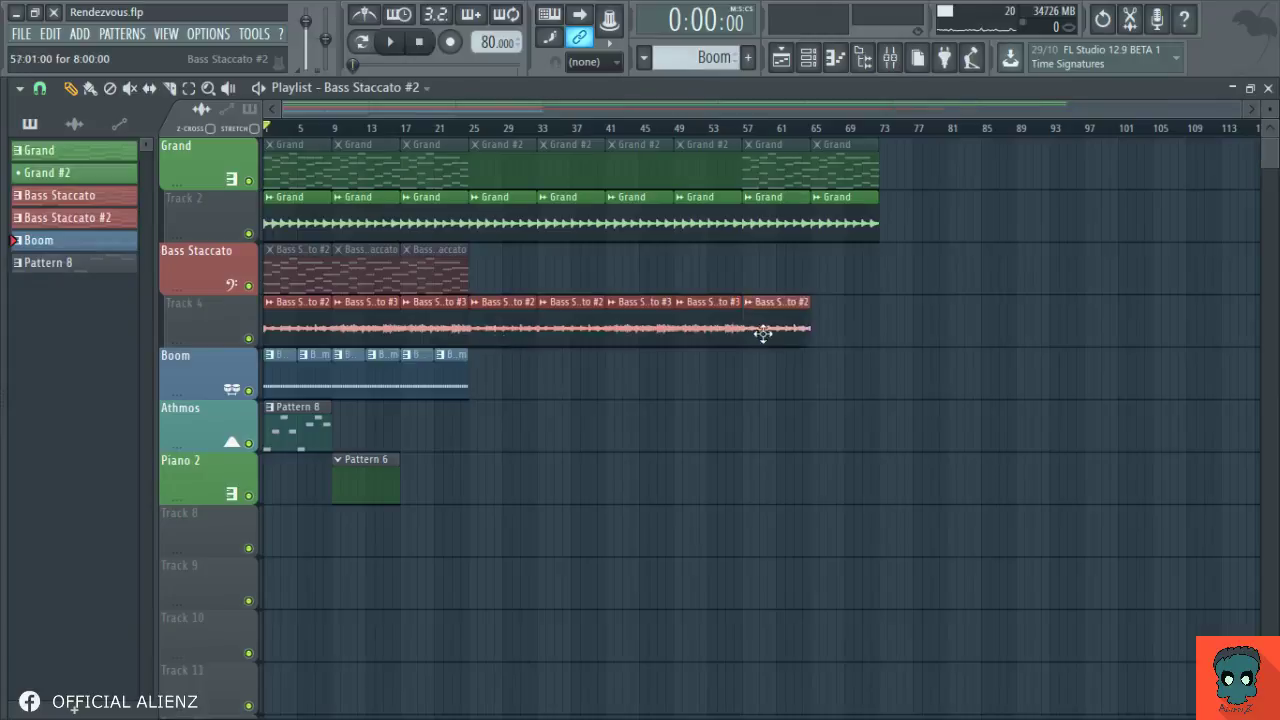
click(835, 331)
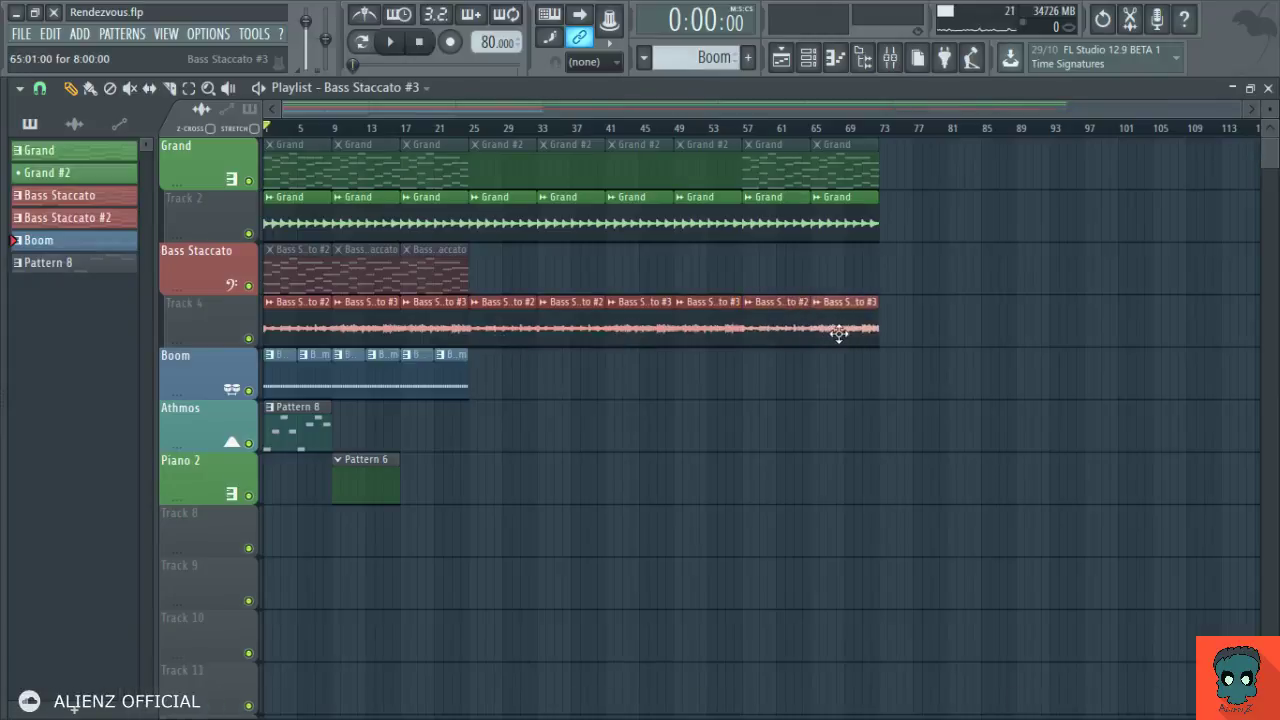
scroll(665, 144, up, 3)
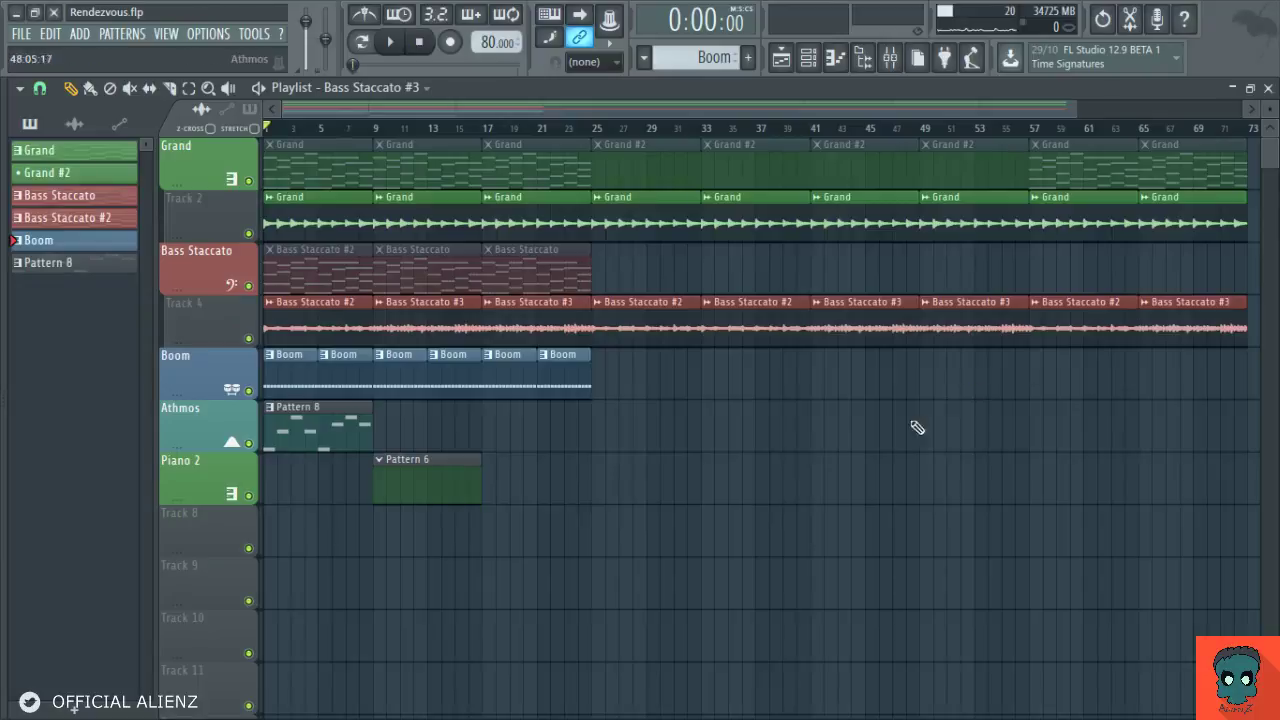
Duplicate the Boom pattern clips so they run continuously from bar 25 to bar 65.
scroll(298, 214, down, 4)
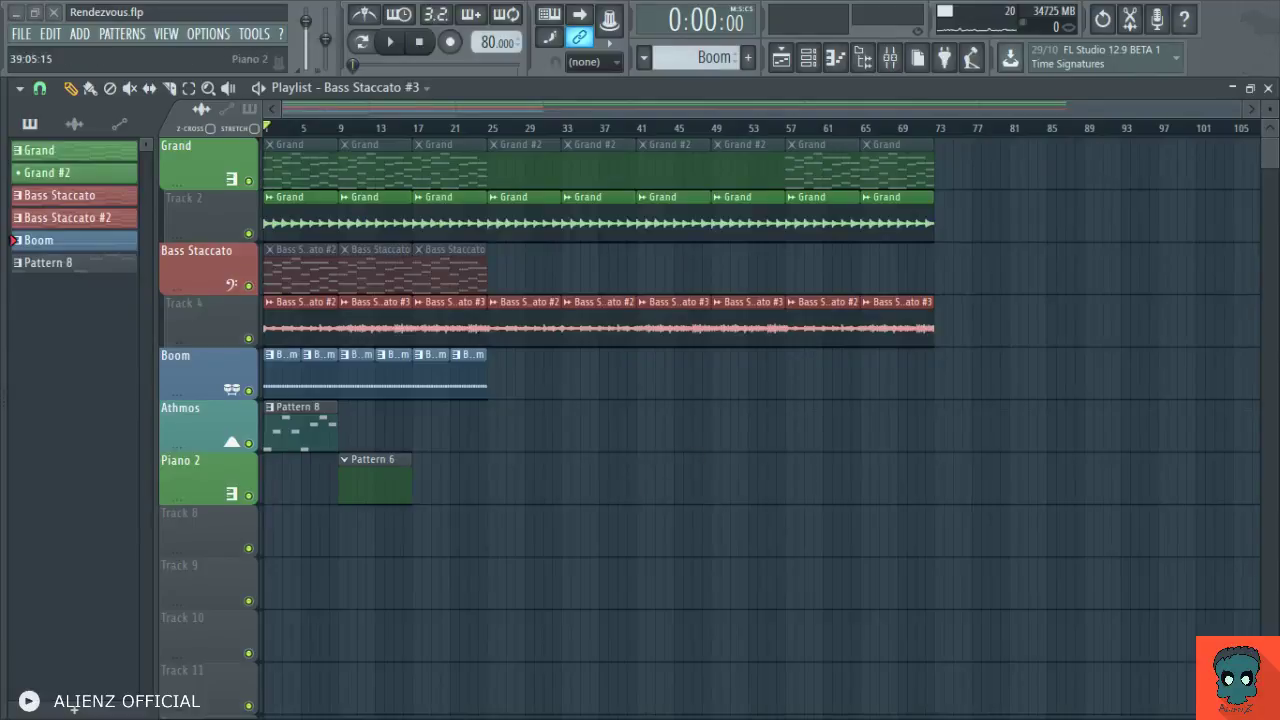
drag(543, 350, 277, 380)
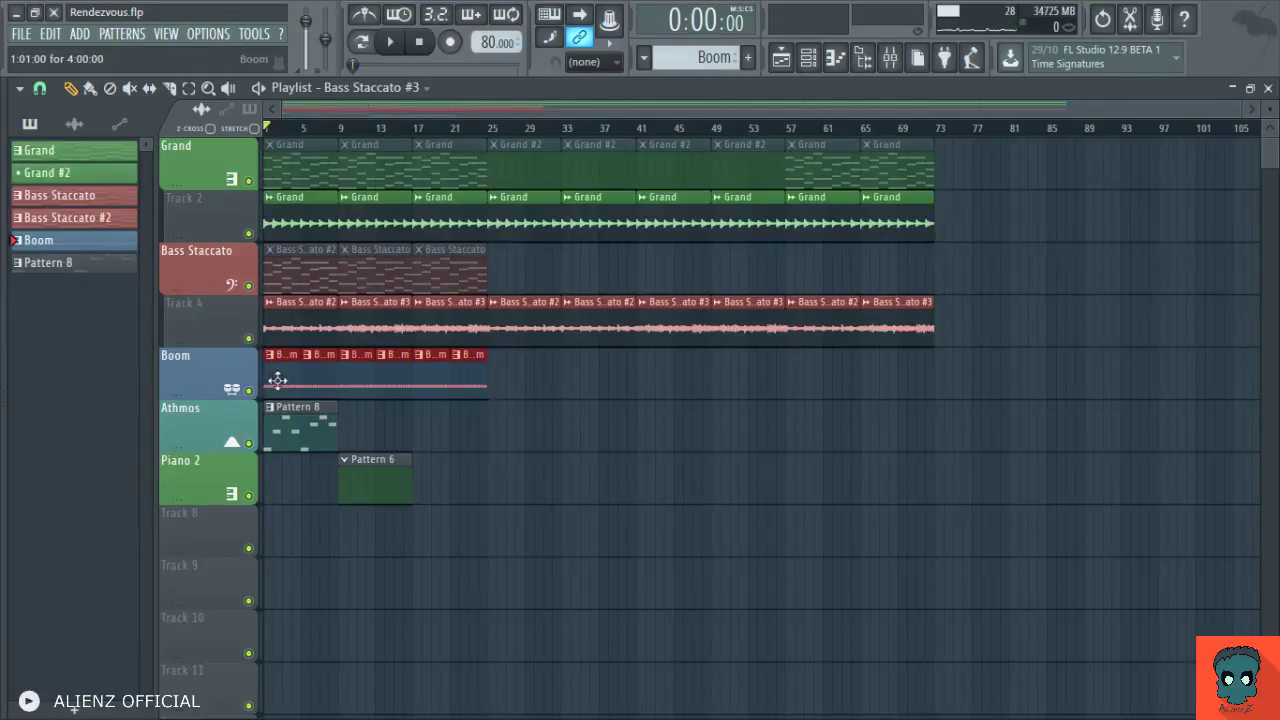
key(ctrl+b)
drag(760, 369, 611, 366)
key(ctrl+b)
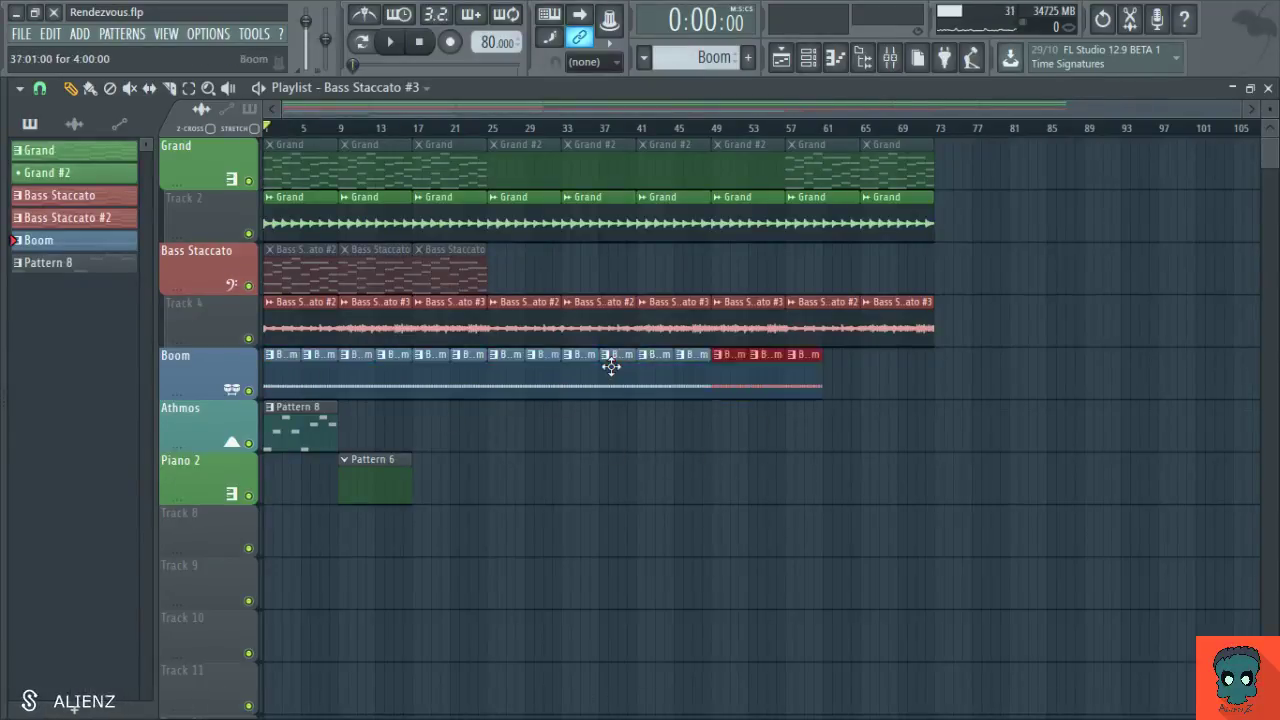
drag(840, 390, 878, 401)
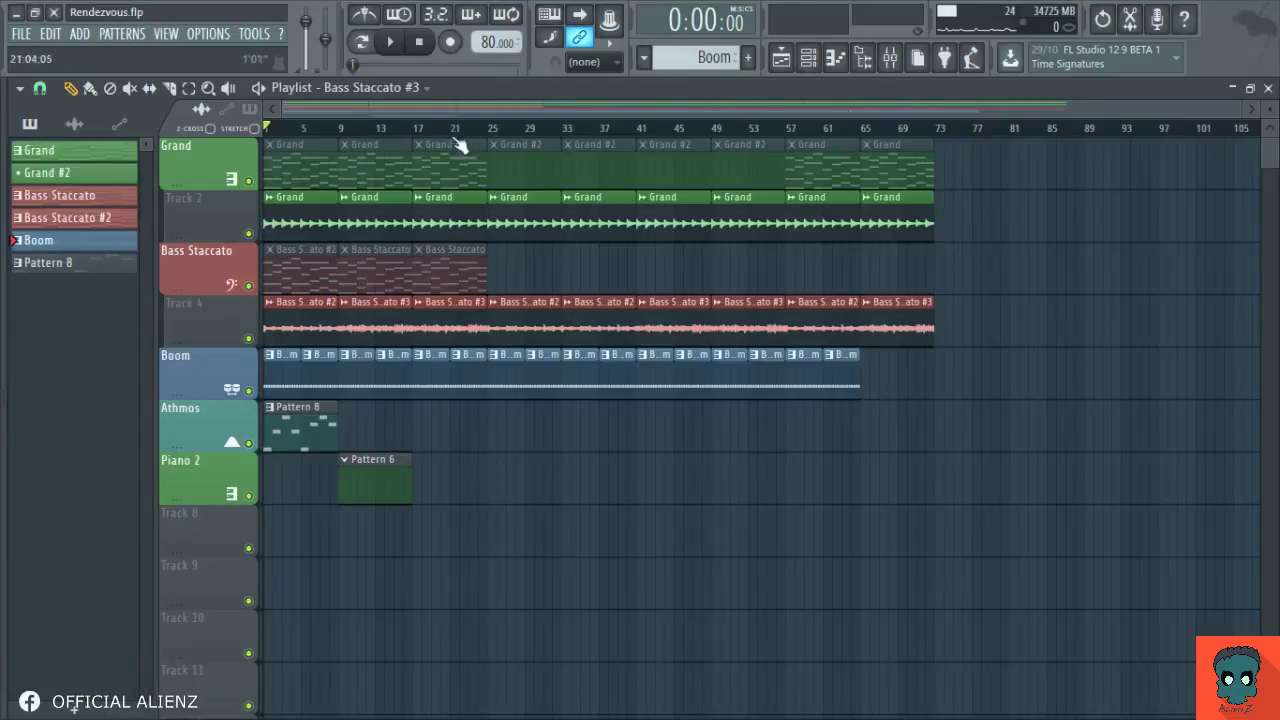
Repeat the Pattern 8 clip on the Athmos track back to back up to bar 57.
scroll(458, 250, up, 3)
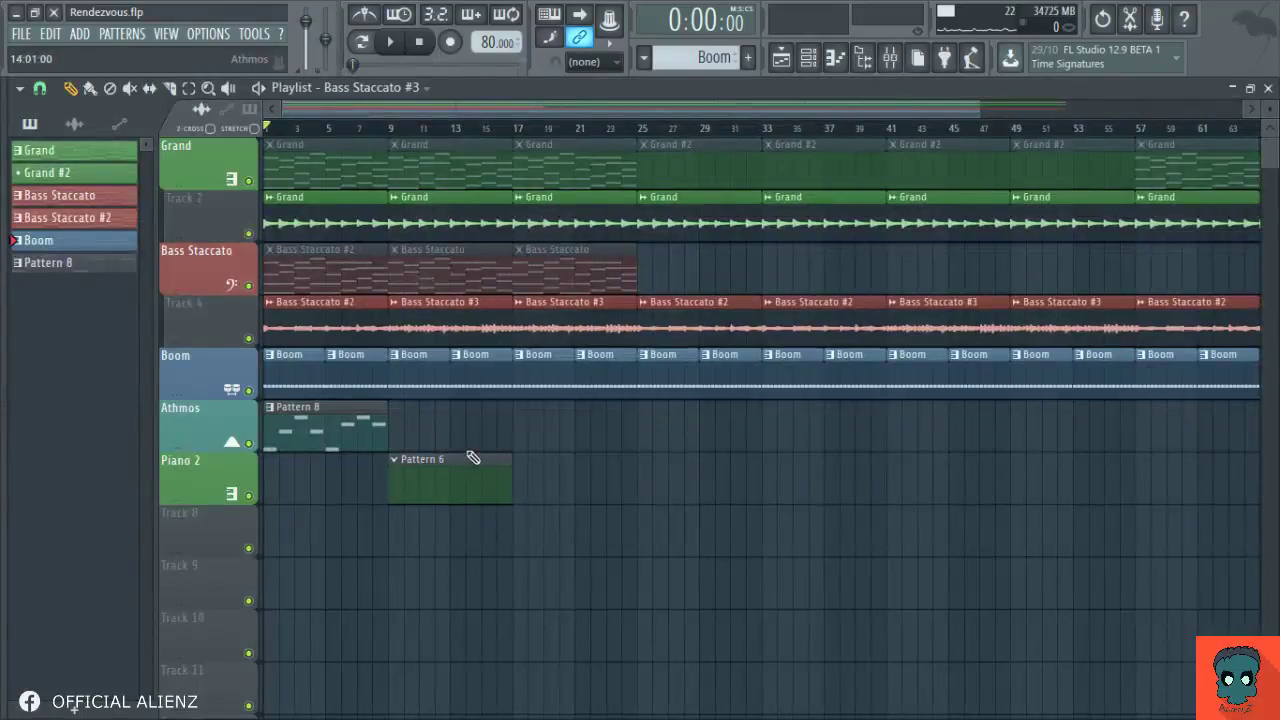
drag(468, 455, 366, 402)
key(ctrl+b)
key(ctrl+b)
key(ctrl+b)
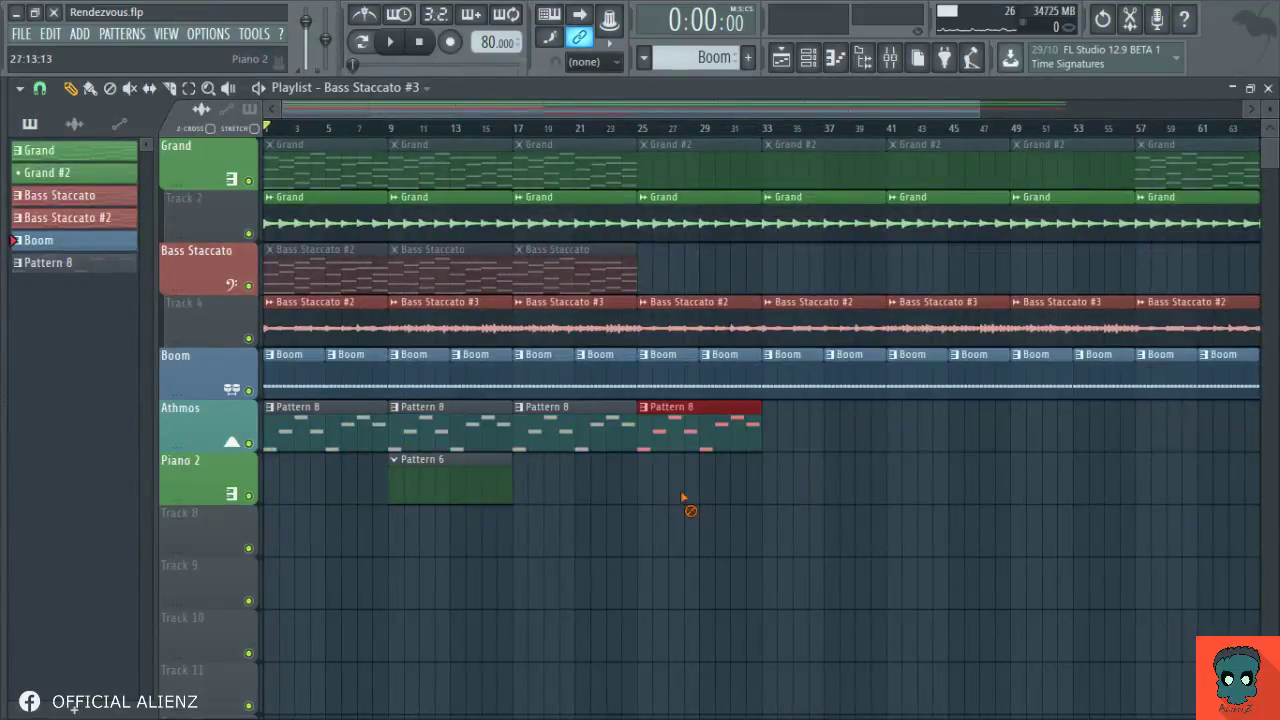
click(683, 497)
scroll(683, 497, down, 4)
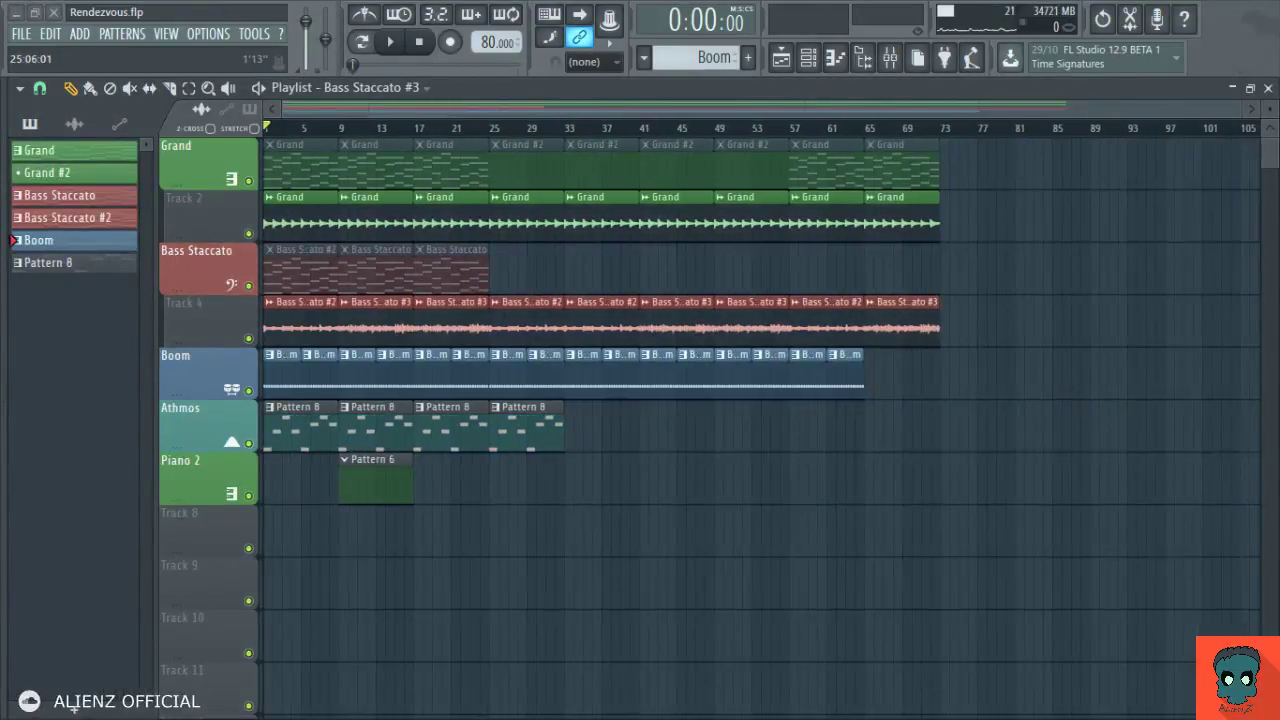
click(528, 434)
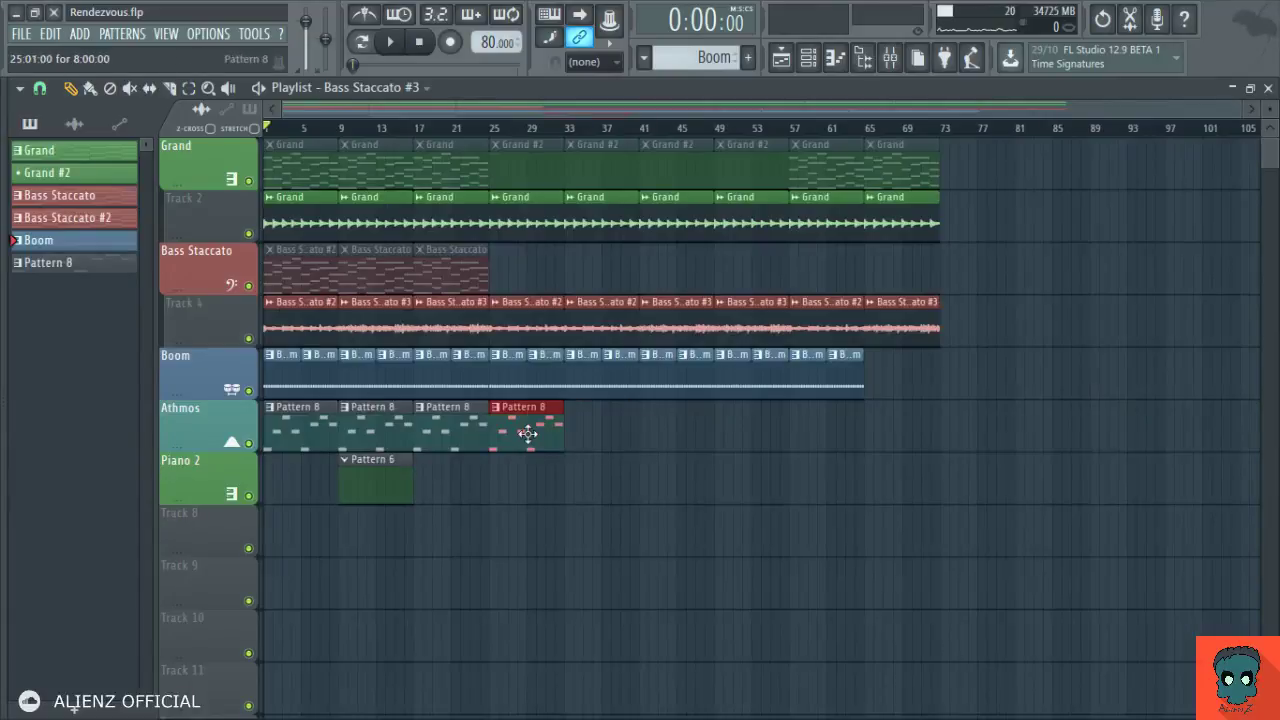
key(ctrl+b)
key(ctrl+b)
key(ctrl+b)
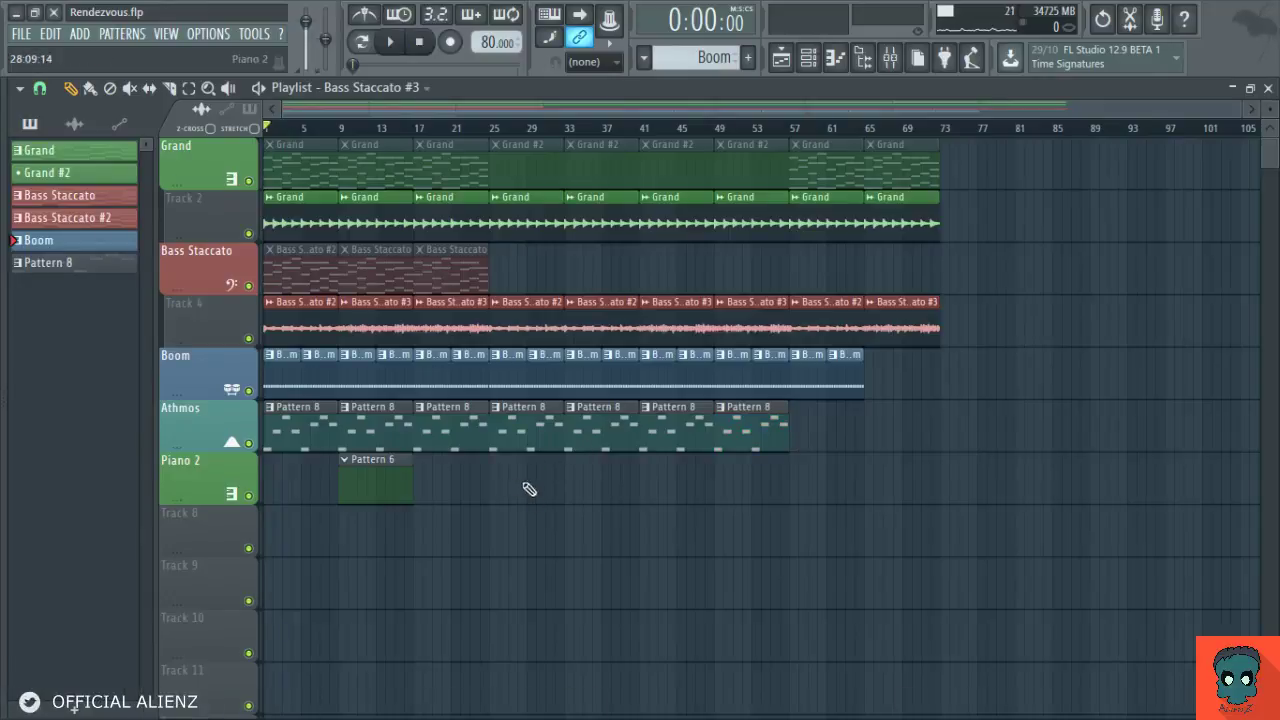
Play the arrangement from the start and check the track levels in the mixer.
key(space)
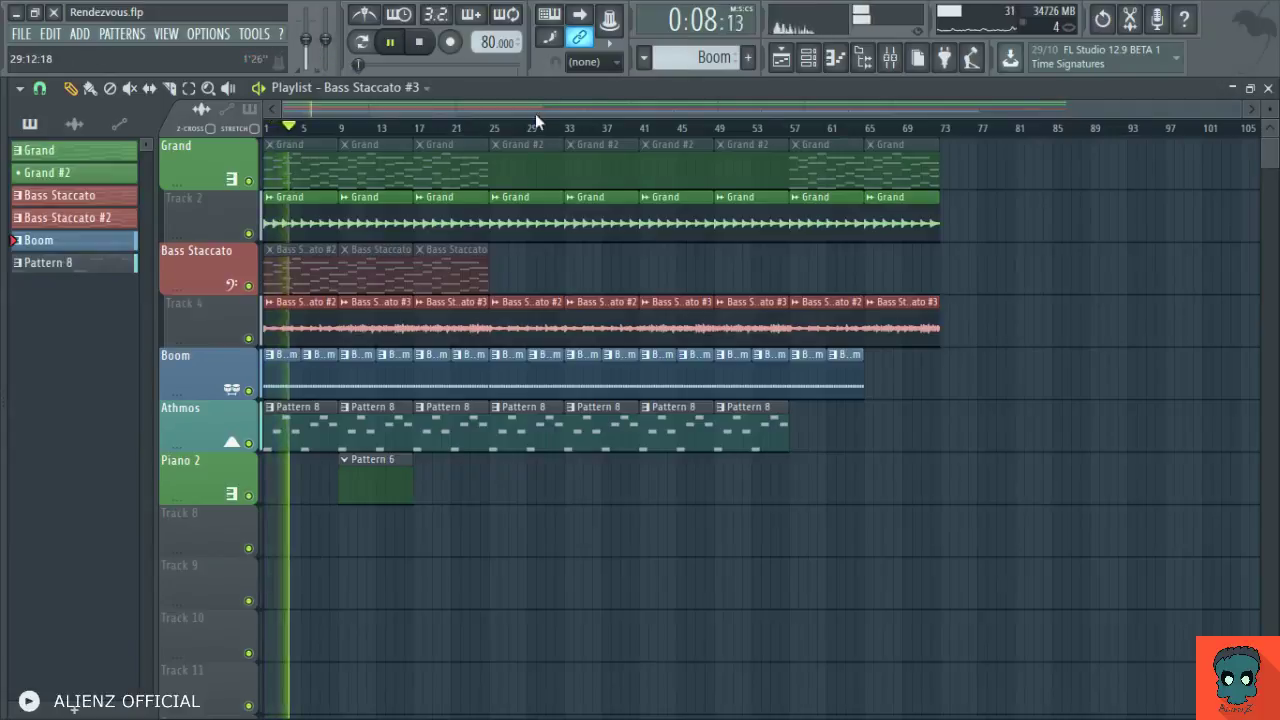
scroll(535, 113, up, 2)
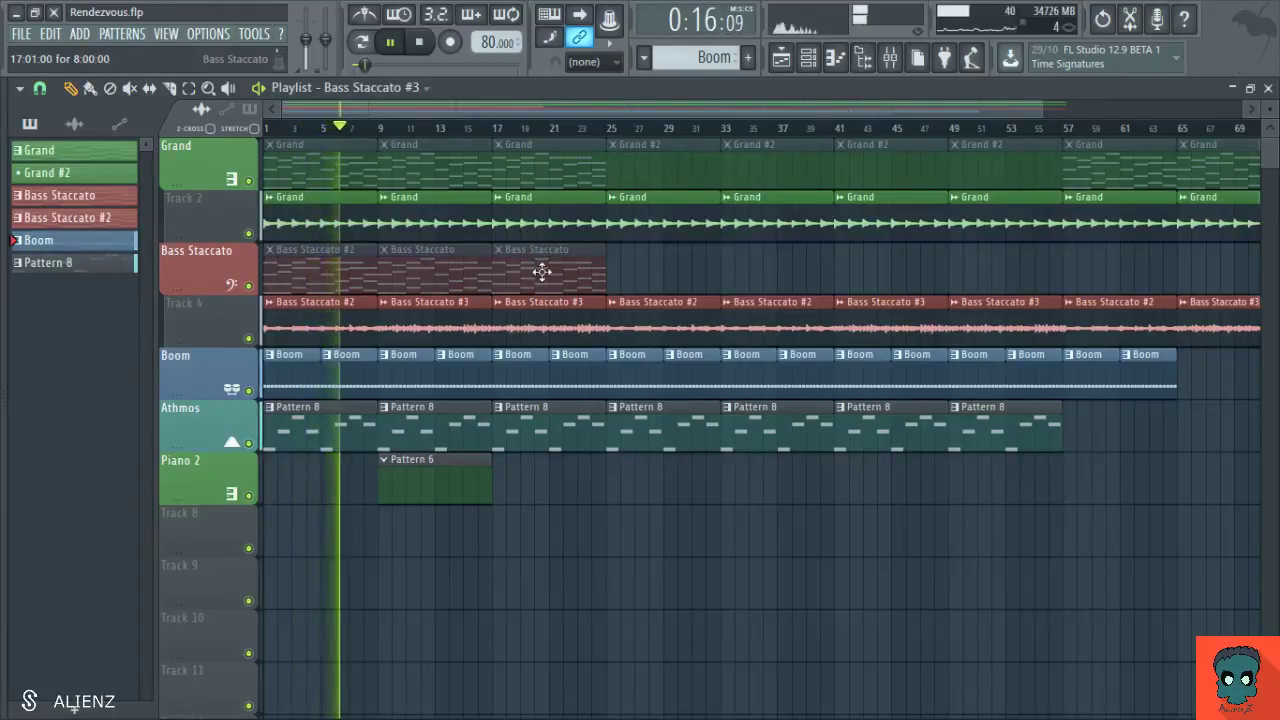
click(889, 57)
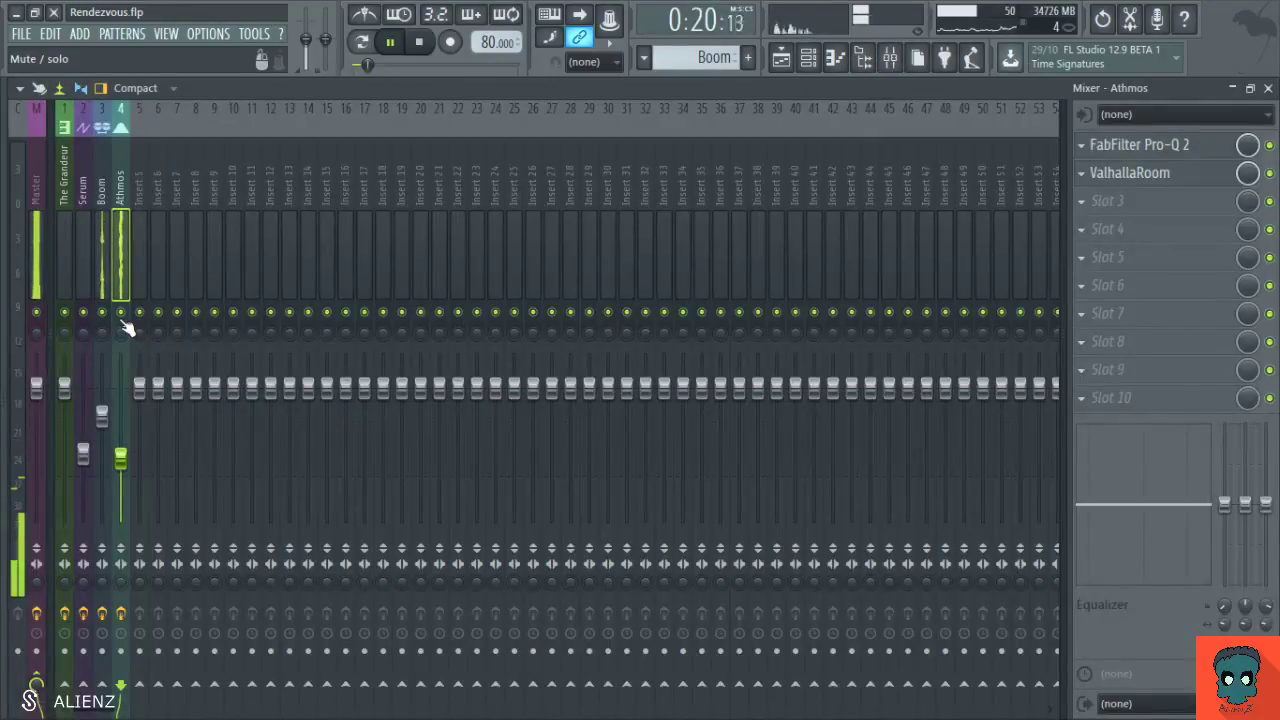
key(F9)
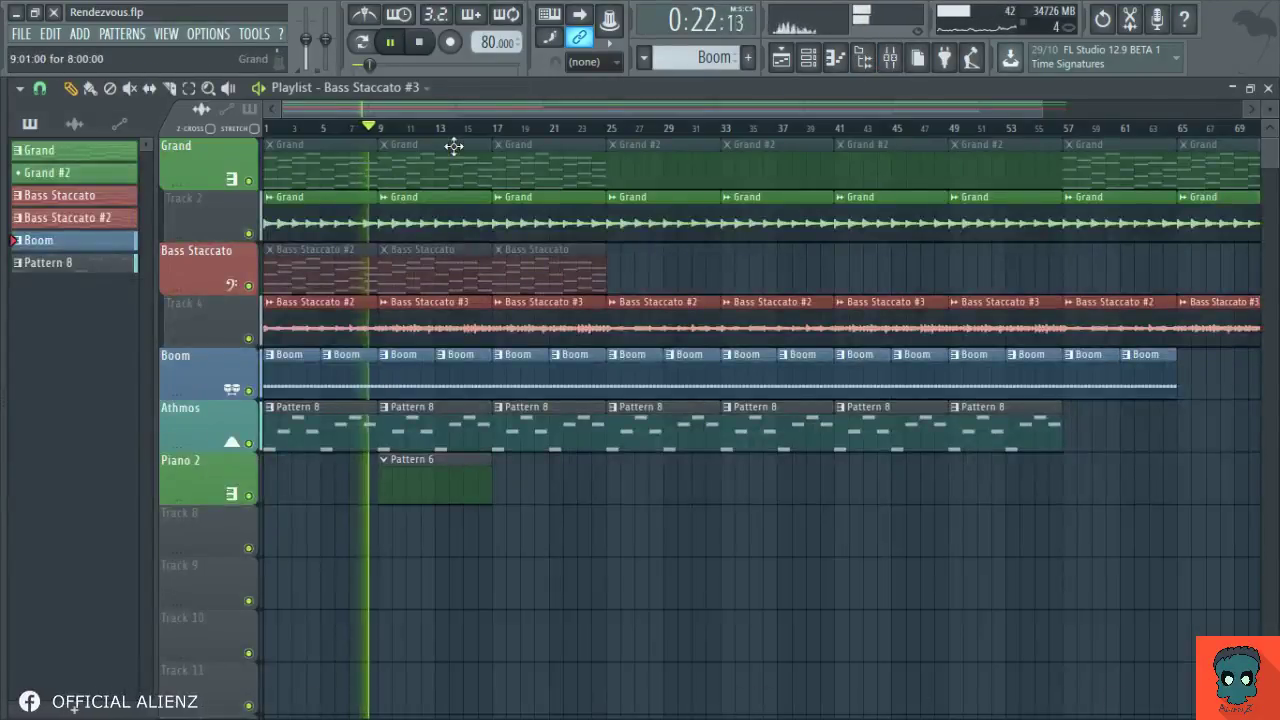
scroll(462, 135, up, 1)
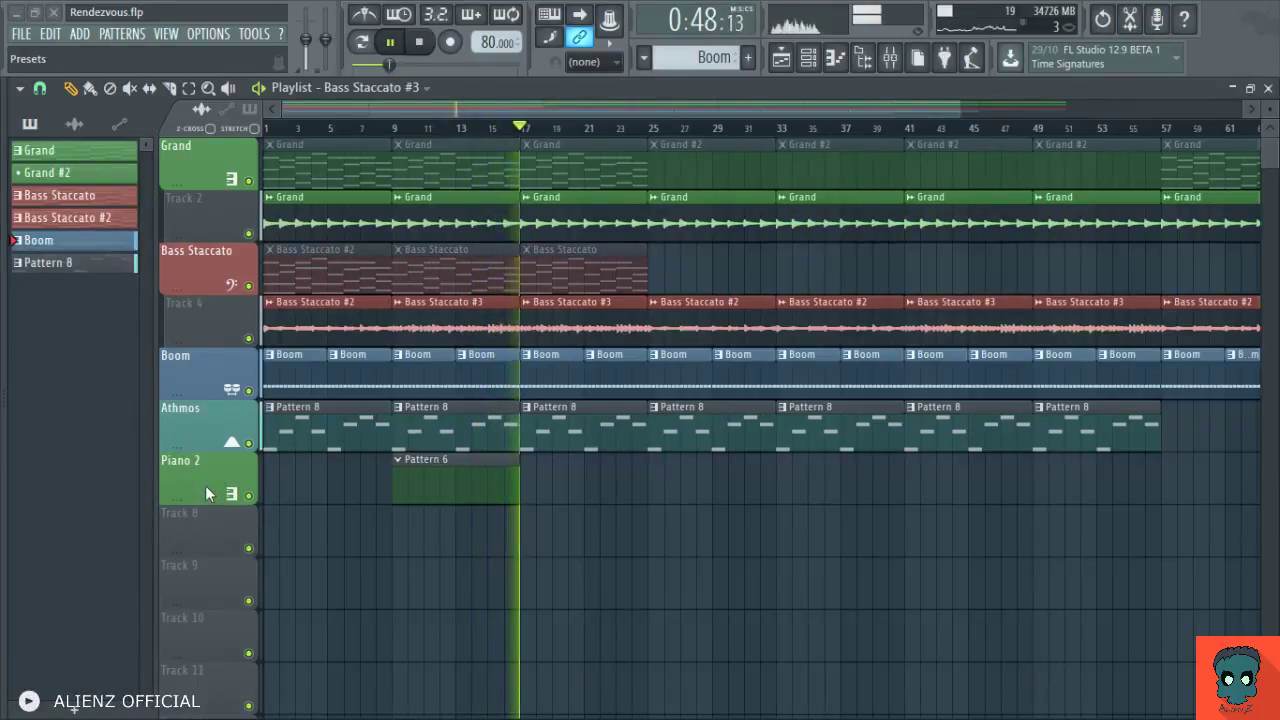
Apply the Strings preset name, colour and violin icon to the Piano 2 track and rename its Pattern 6 clip Strings.
key(ctrl+z)
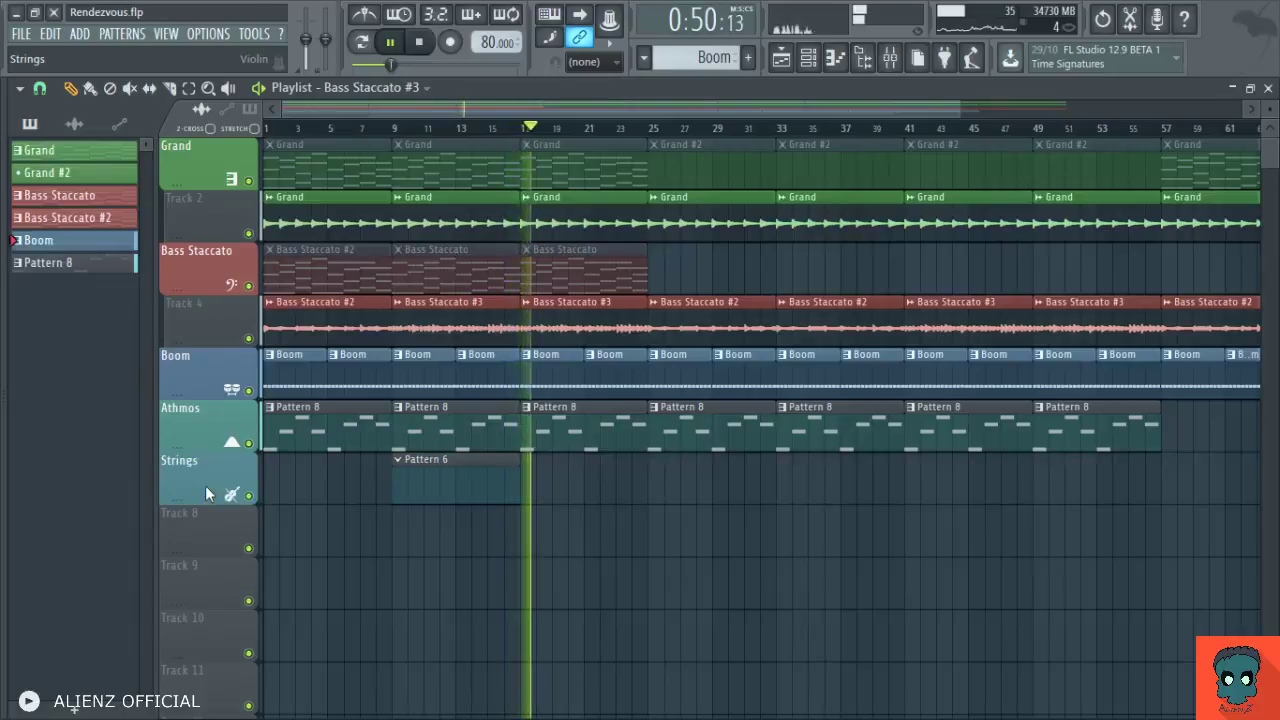
key(ctrl+z)
scroll(514, 114, up, 2)
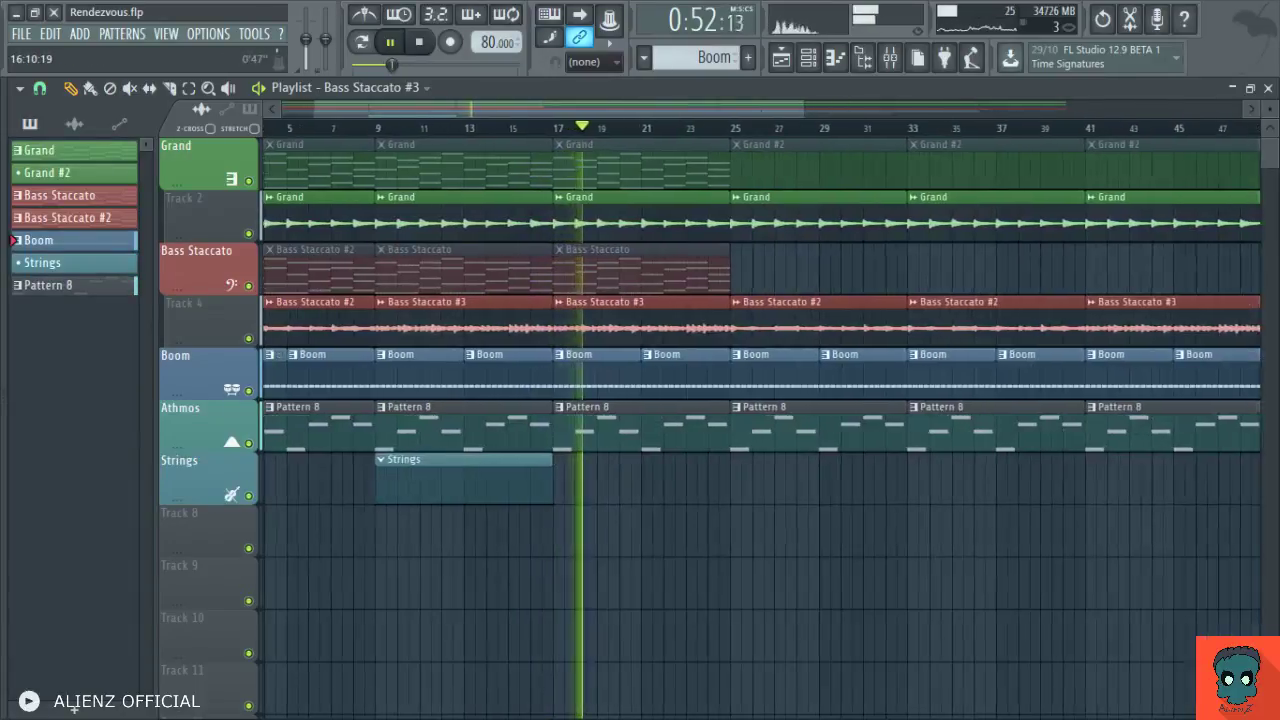
Copy the notes of the Grand pattern into the Full Strings channel of the Strings pattern.
click(486, 143)
key(F6)
key(F6)
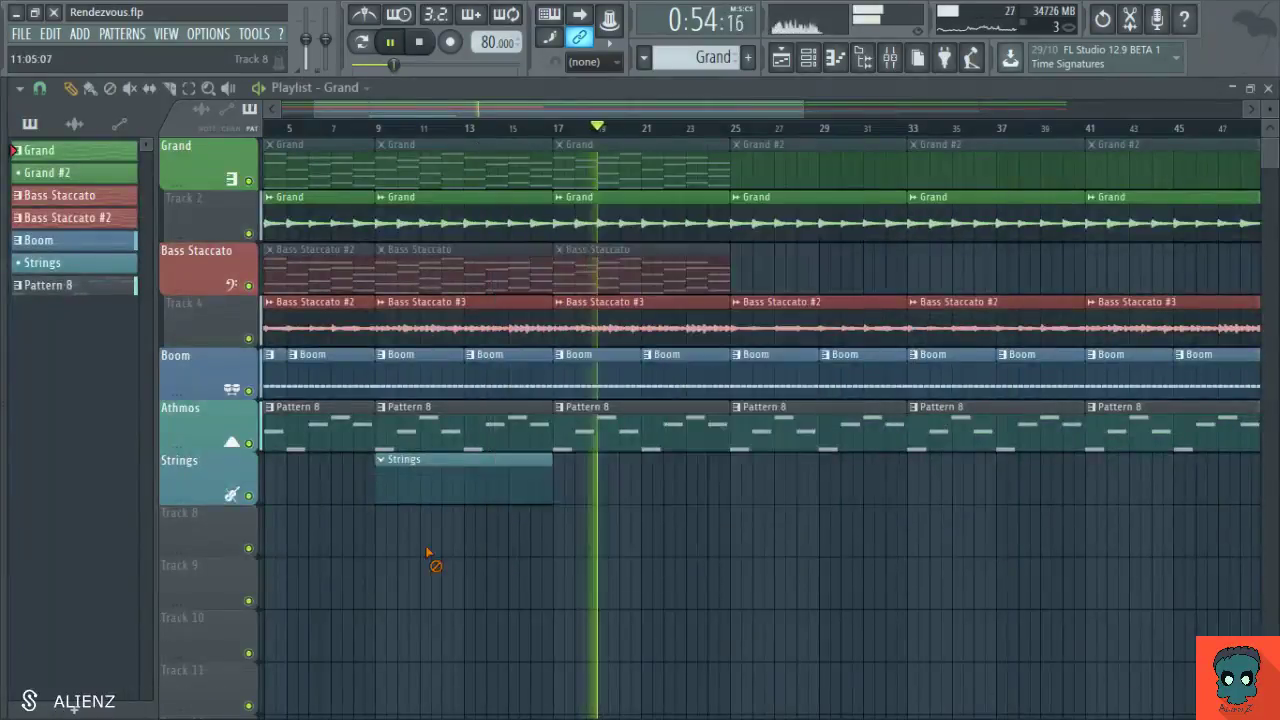
click(428, 486)
key(F6)
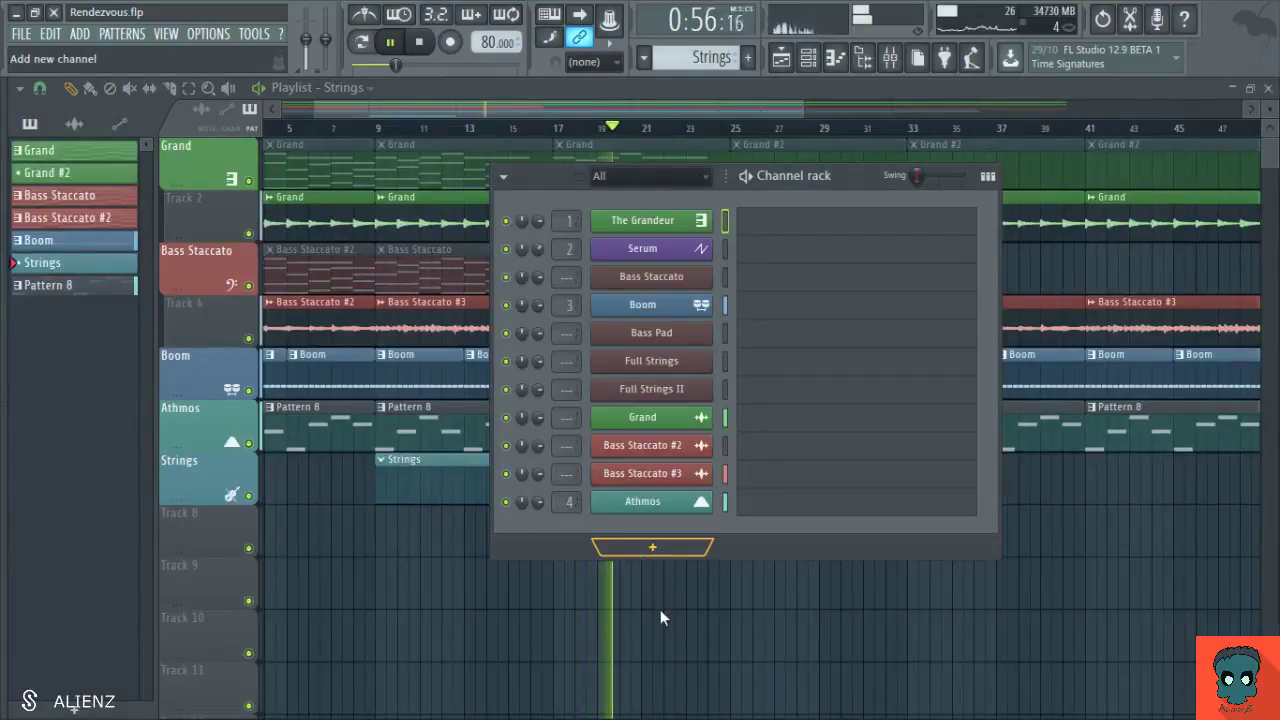
key(F6)
click(558, 568)
right_click(617, 600)
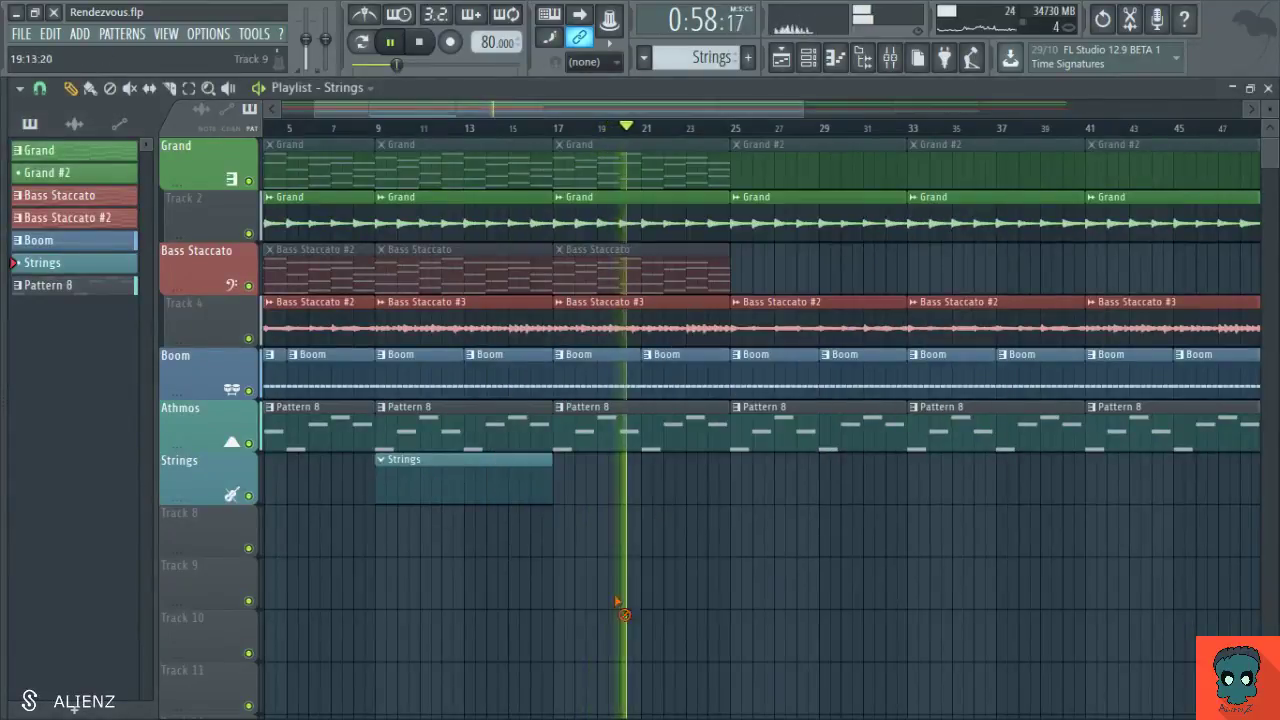
key(F6)
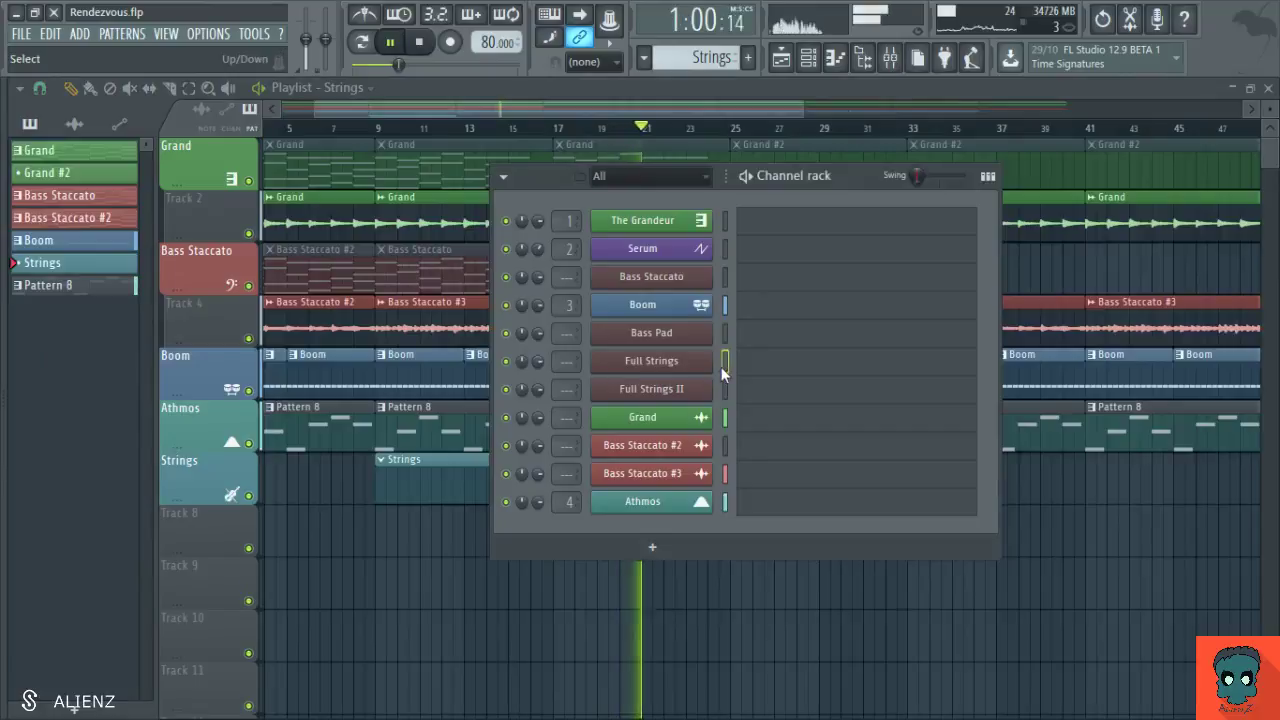
key(ctrl+v)
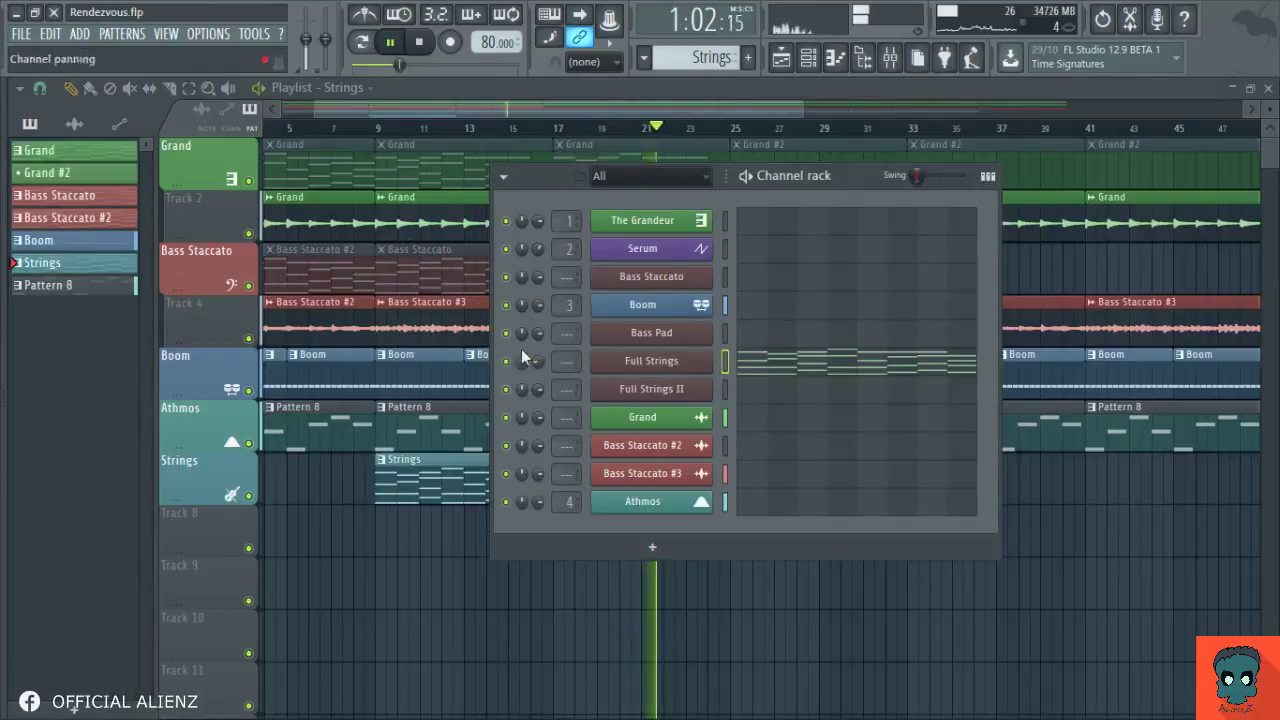
Play the arrangement from bar 9 and adjust the Full Strings channel volume to 22%.
key(F6)
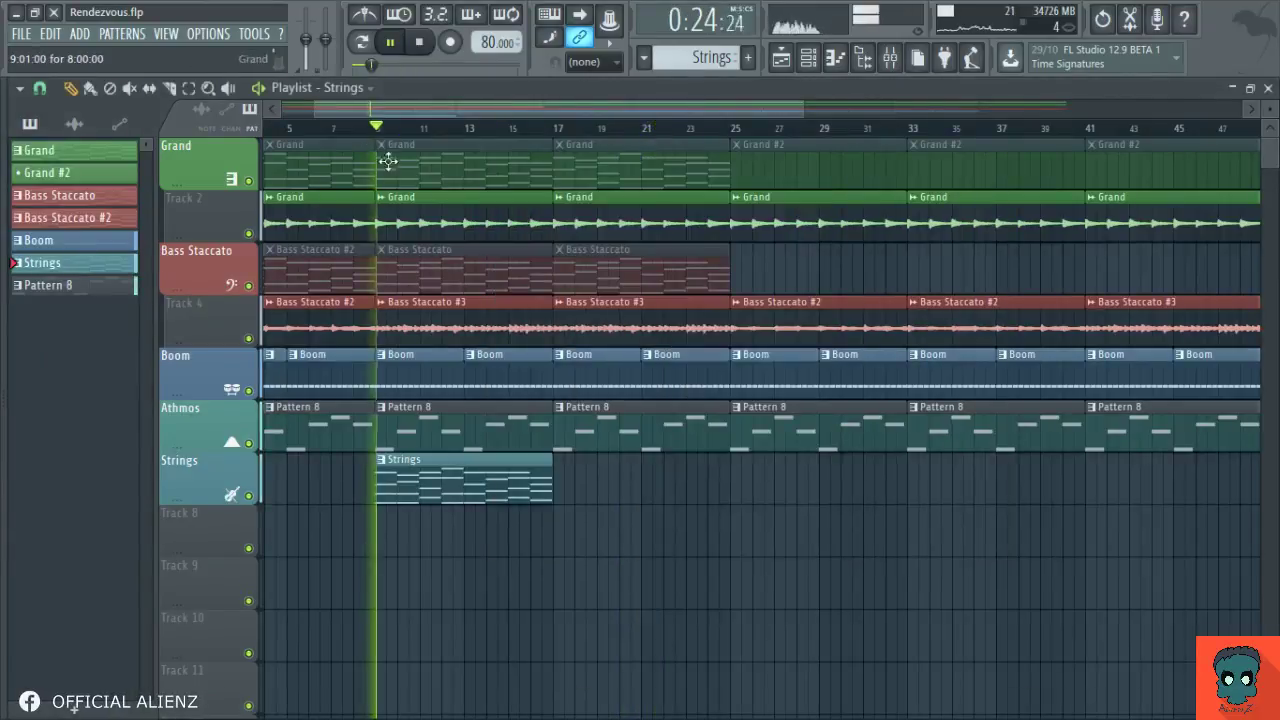
double_click(504, 496)
key(F7)
key(F6)
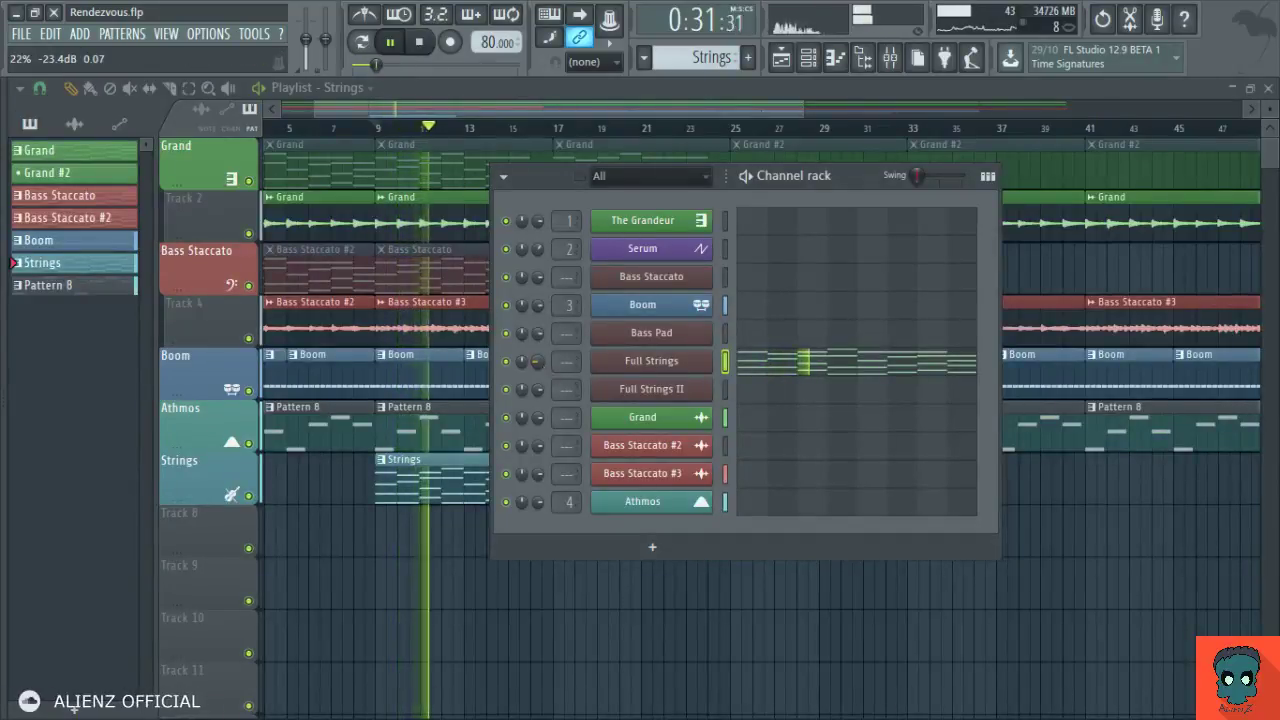
Route the Full Strings channel to mixer track 5 and give it the Strings colour and violin icon, with its volume at 29%.
key(F9)
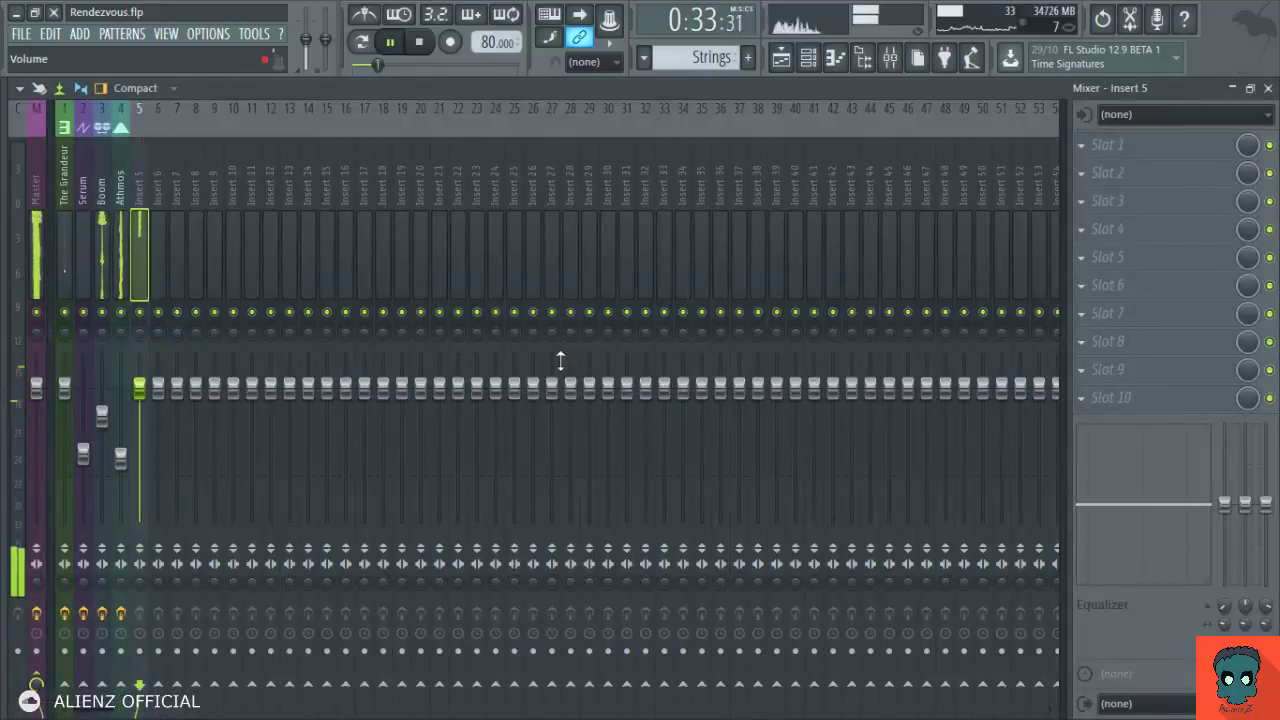
key(F9)
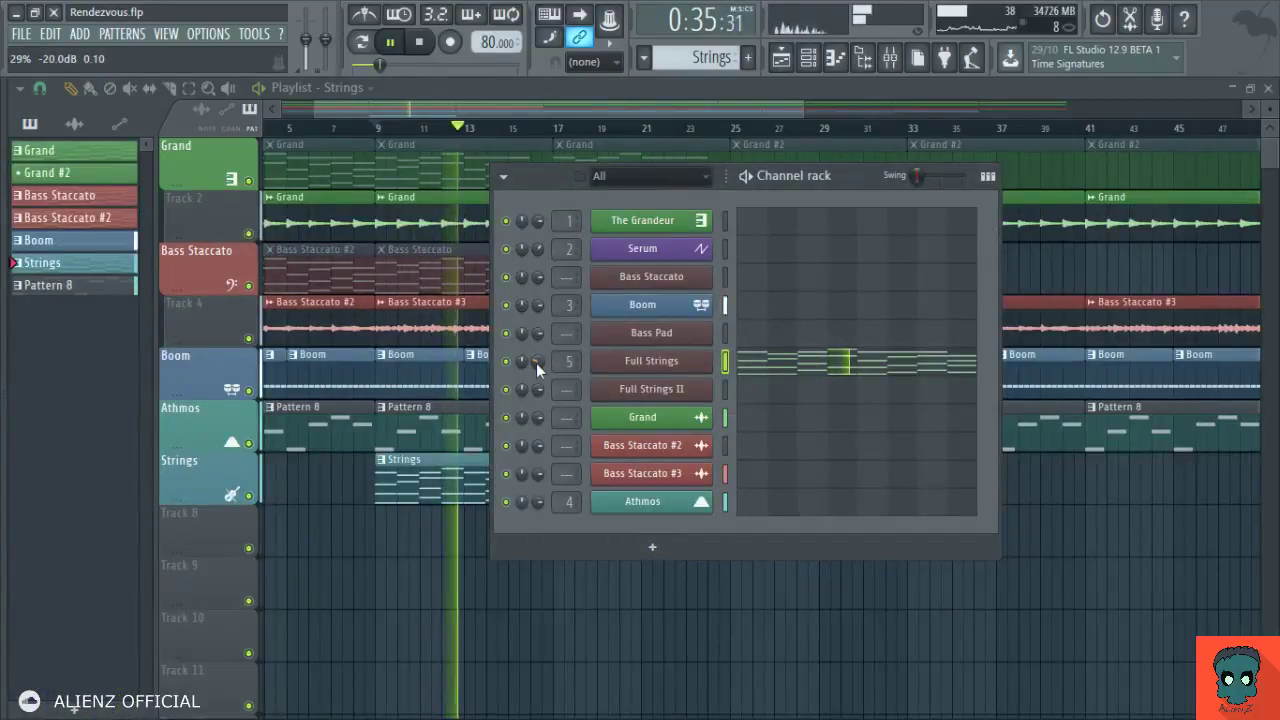
click(648, 372)
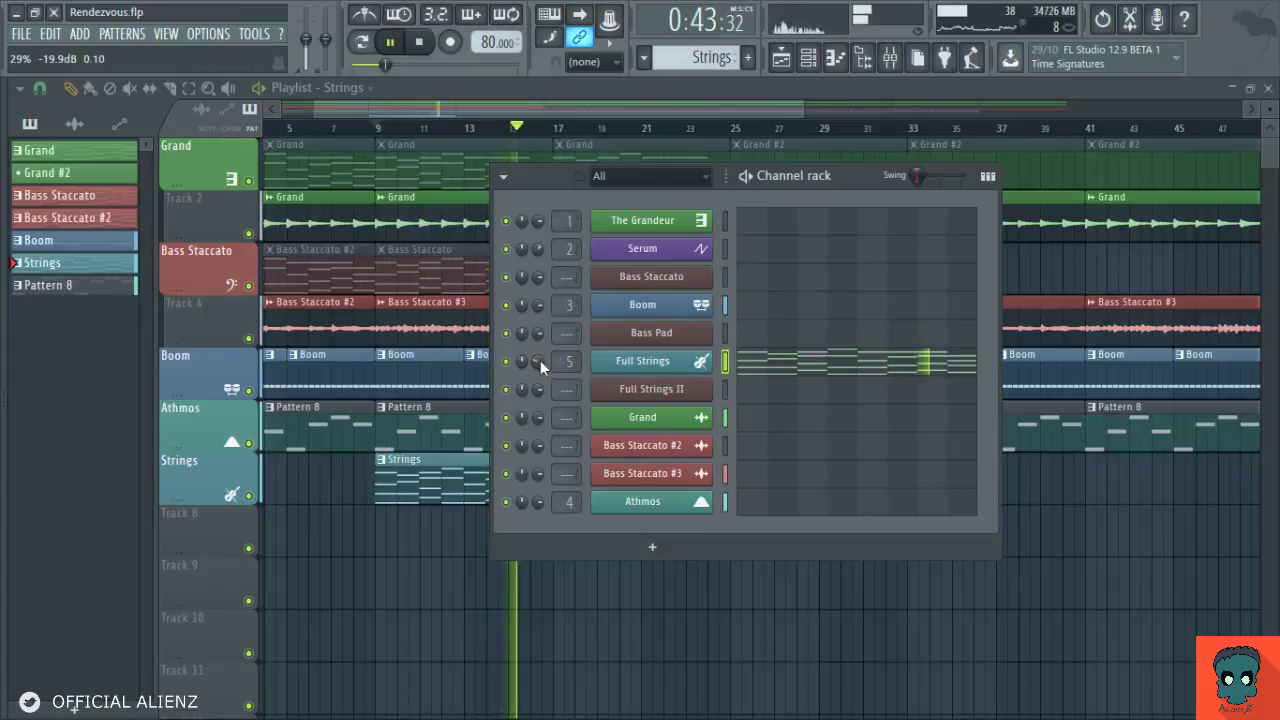
key(F6)
Repeat the Strings clip back to back on its track from bar 17 up to bar 57.
scroll(580, 180, down, 3)
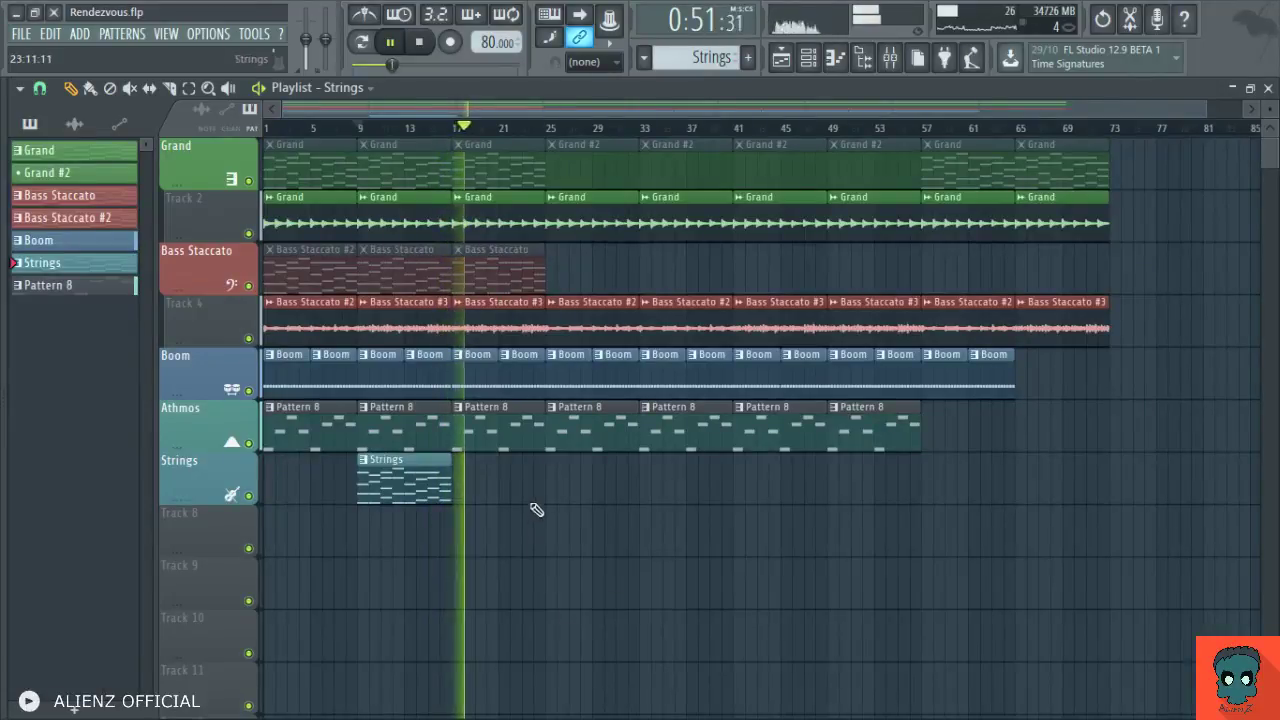
click(423, 474)
key(ctrl+b)
key(ctrl+b)
key(ctrl+b)
key(ctrl+b)
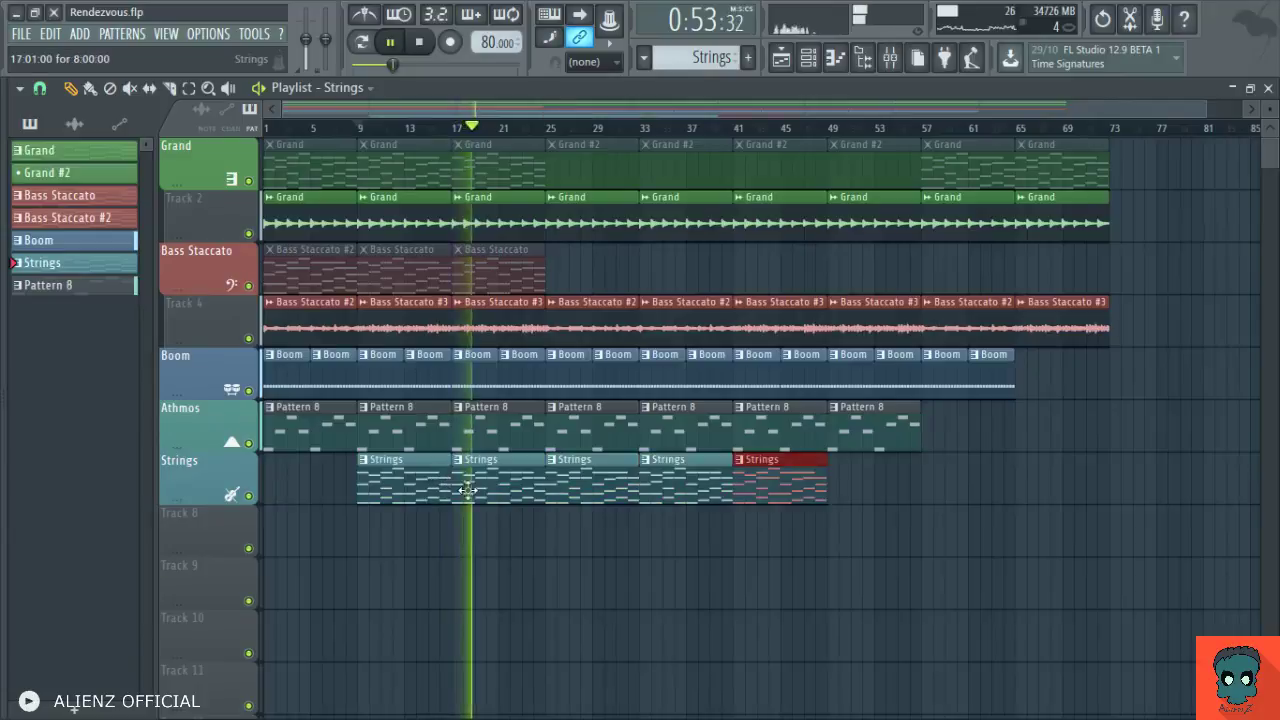
key(ctrl+b)
click(552, 557)
scroll(420, 490, down, 1)
scroll(435, 460, down, 1)
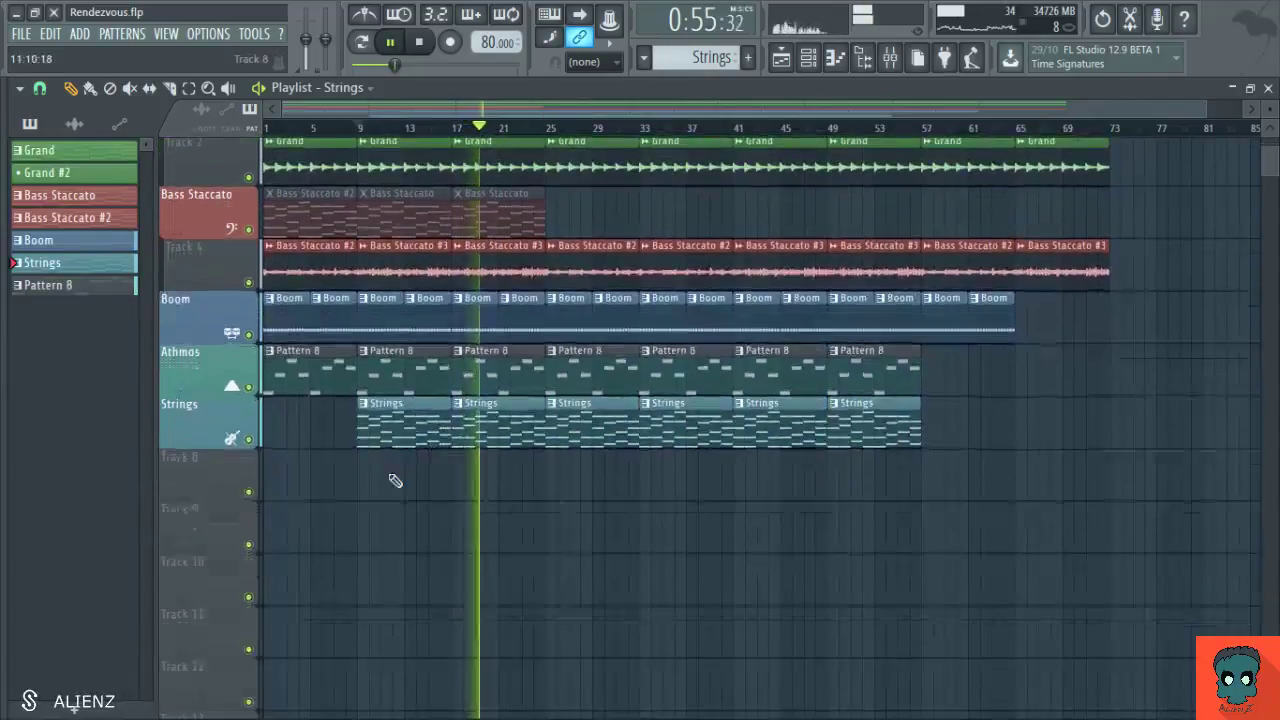
double_click(410, 435)
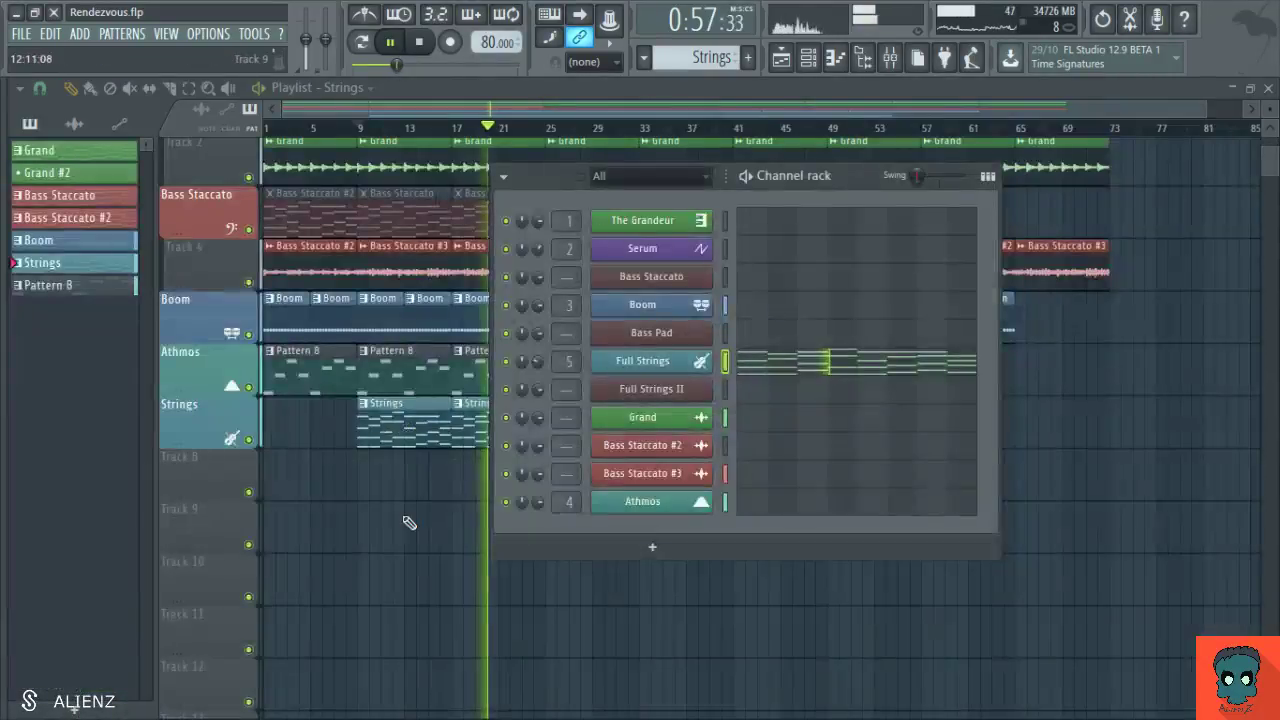
key(F7)
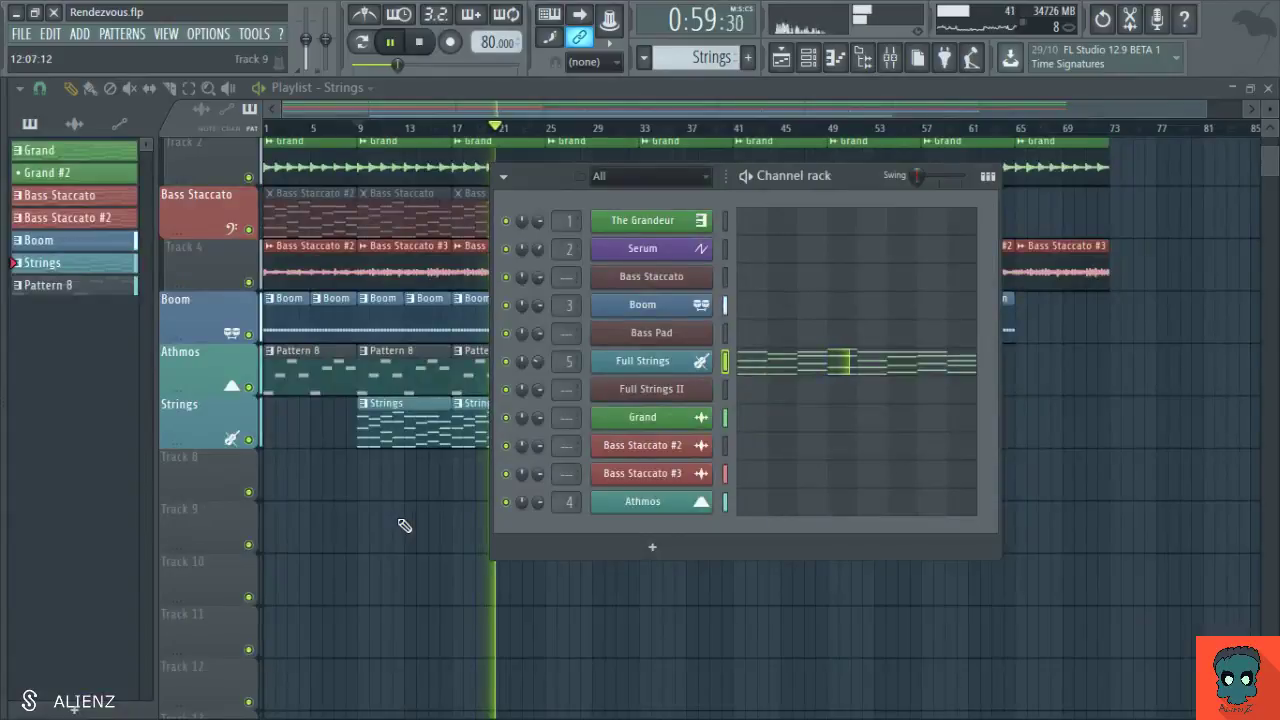
key(F6)
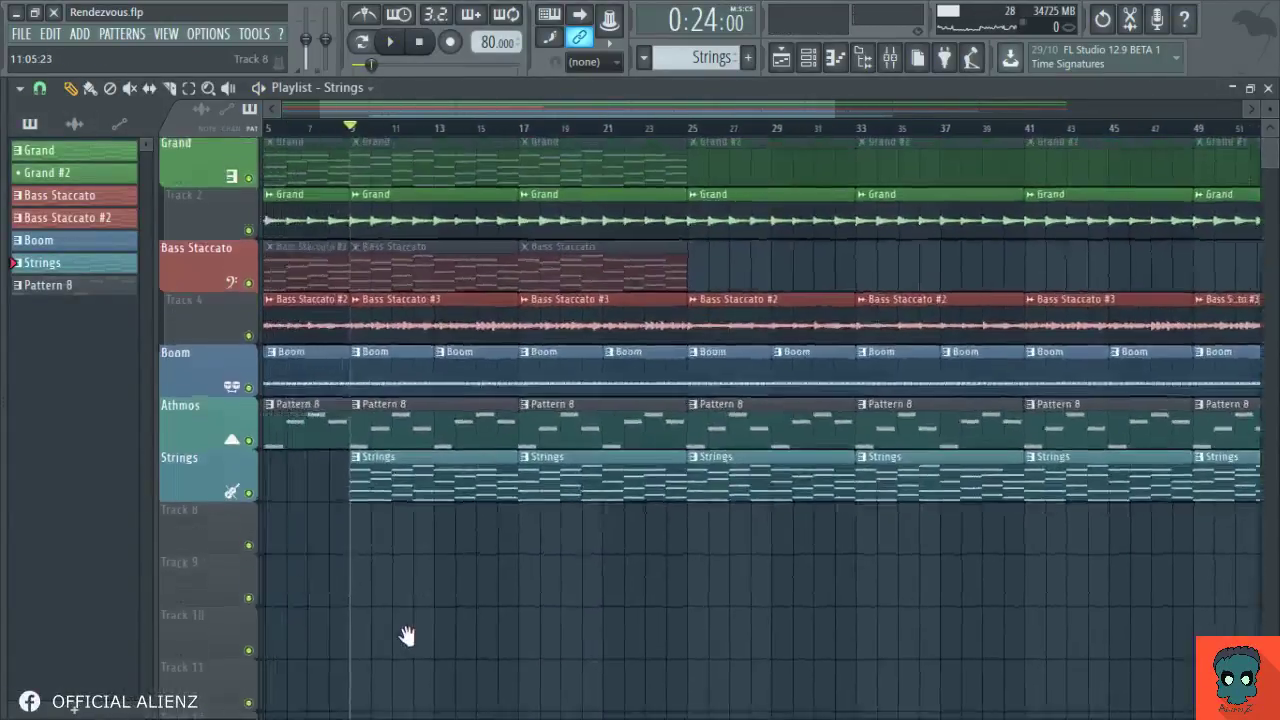
Solo the Strings track and play it from bar 9.
right_click(254, 500)
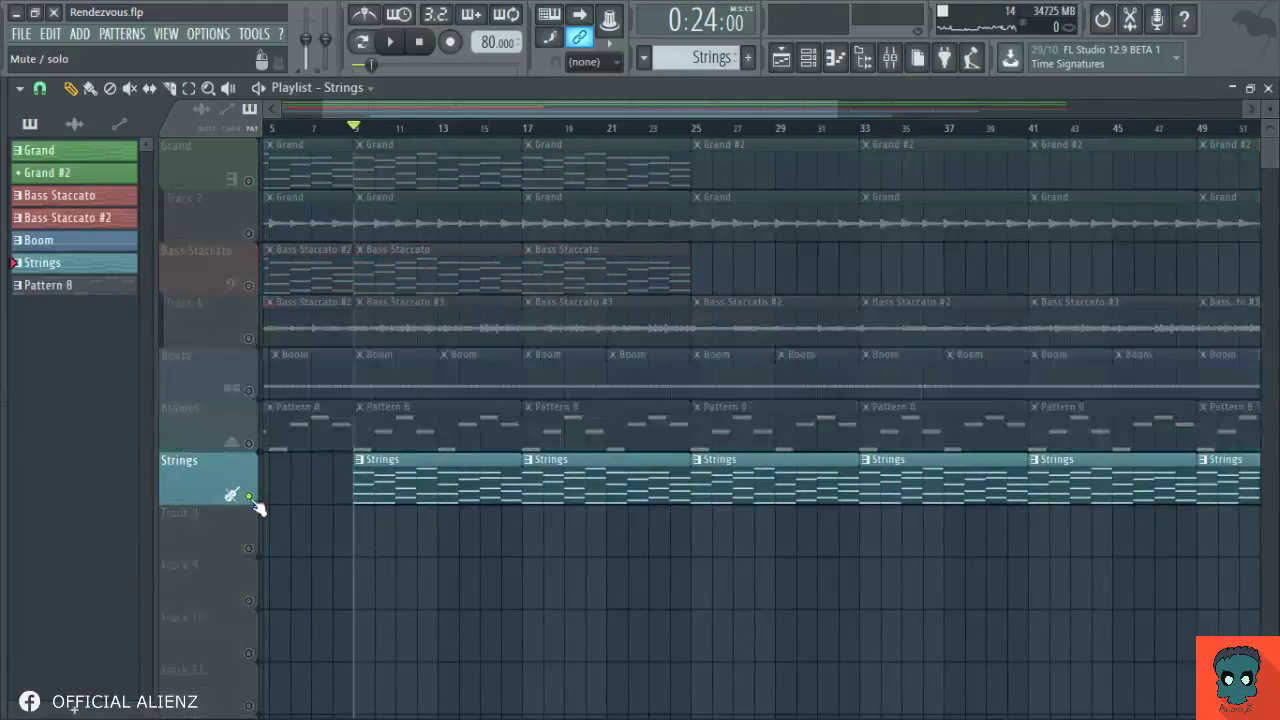
key(space)
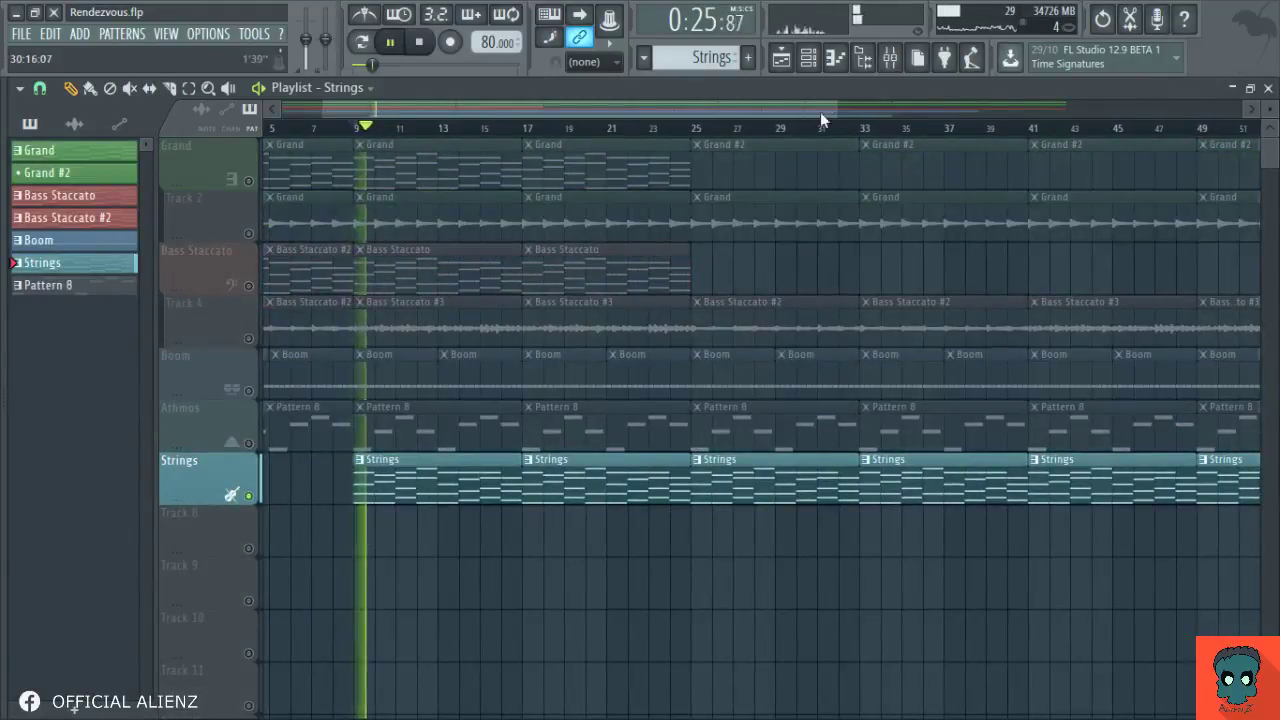
scroll(646, 129, down, 3)
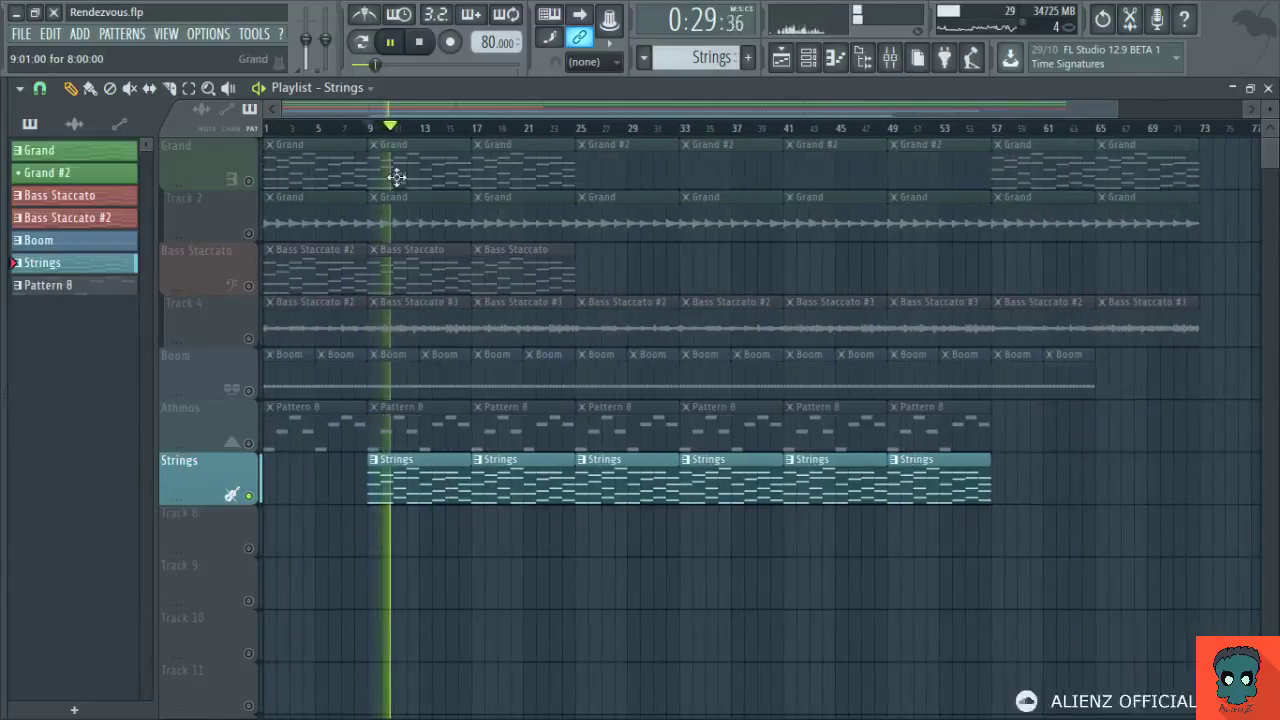
key(space)
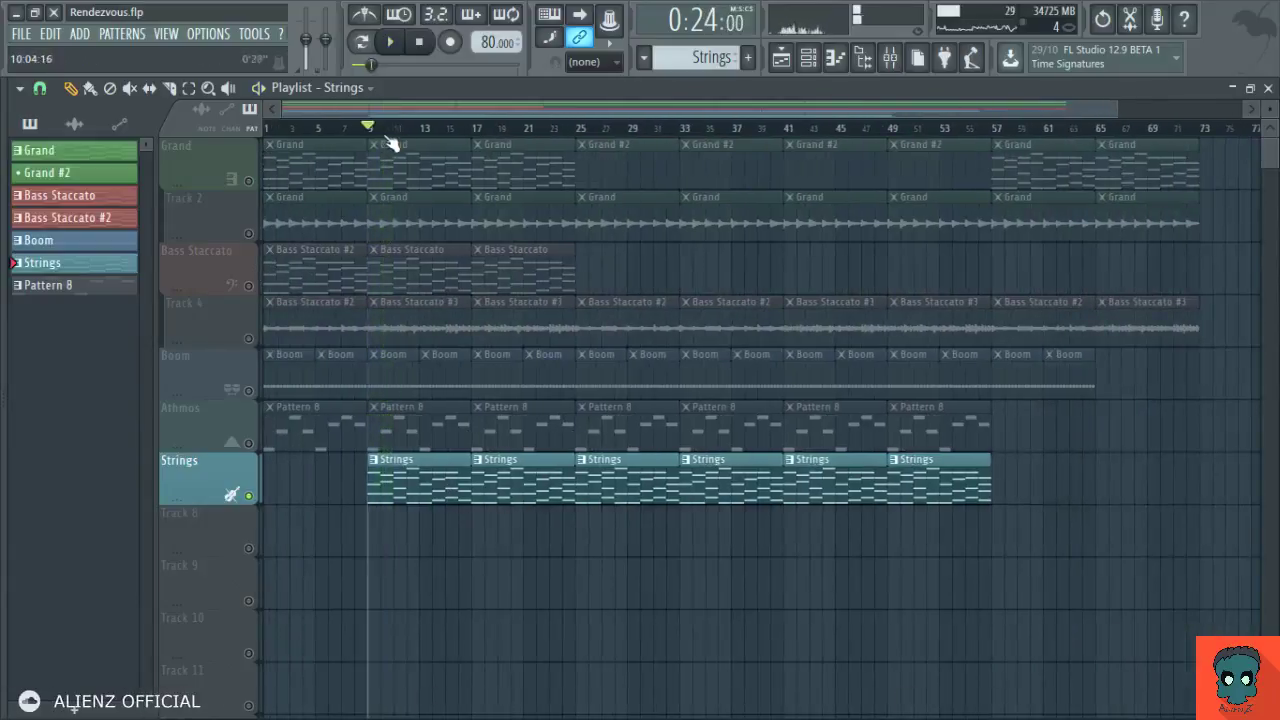
Create a Full Strings channel volume automation clip over bars 9 to 57 and raise its end point to 61%.
drag(369, 130, 990, 172)
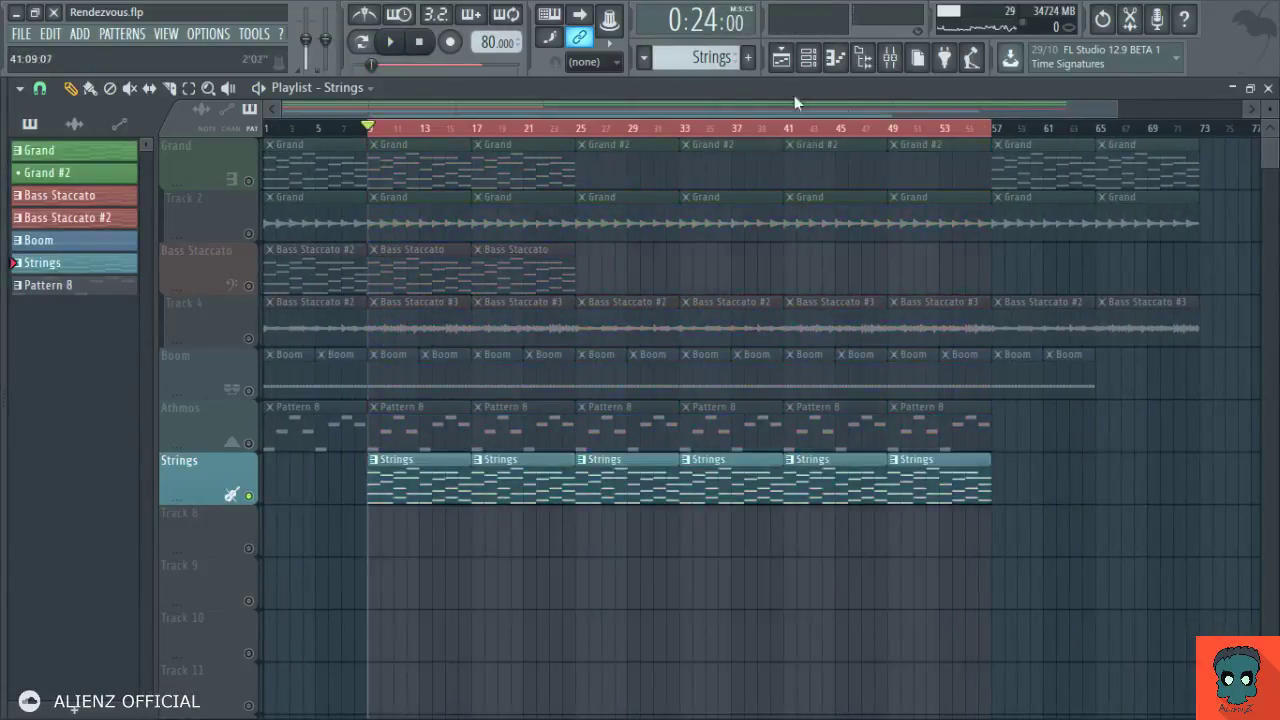
click(808, 57)
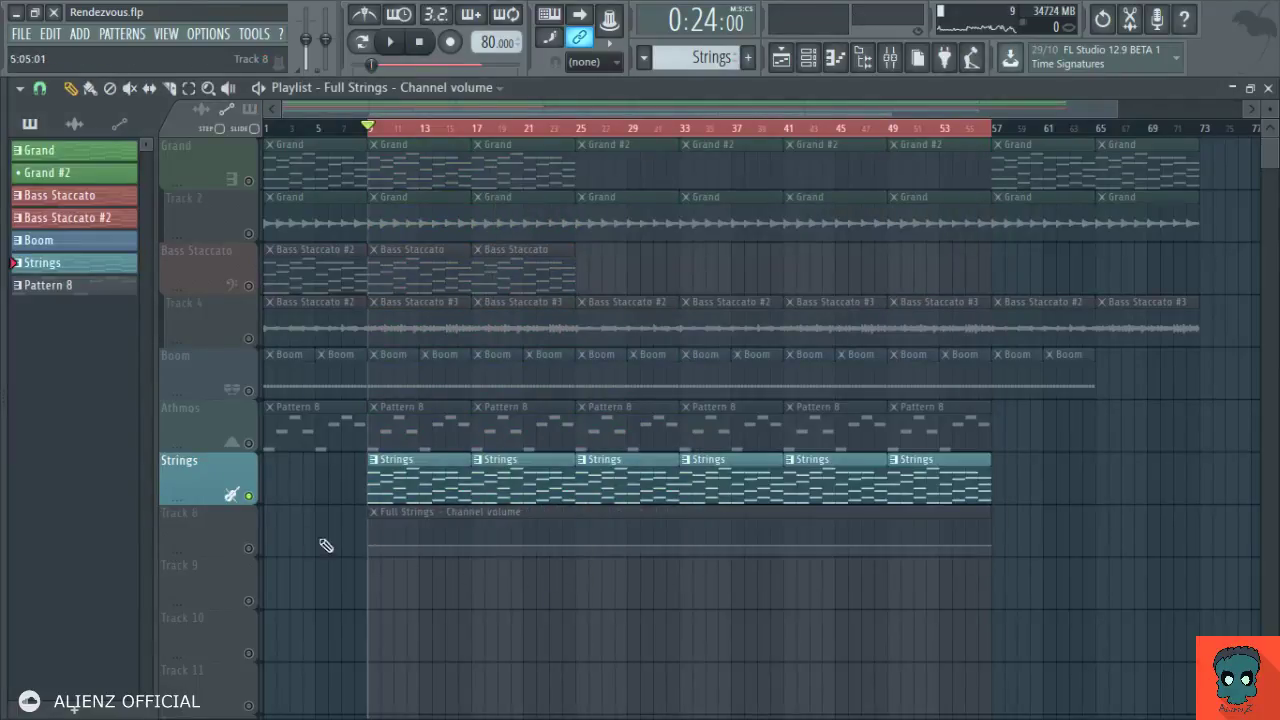
scroll(300, 443, down, 2)
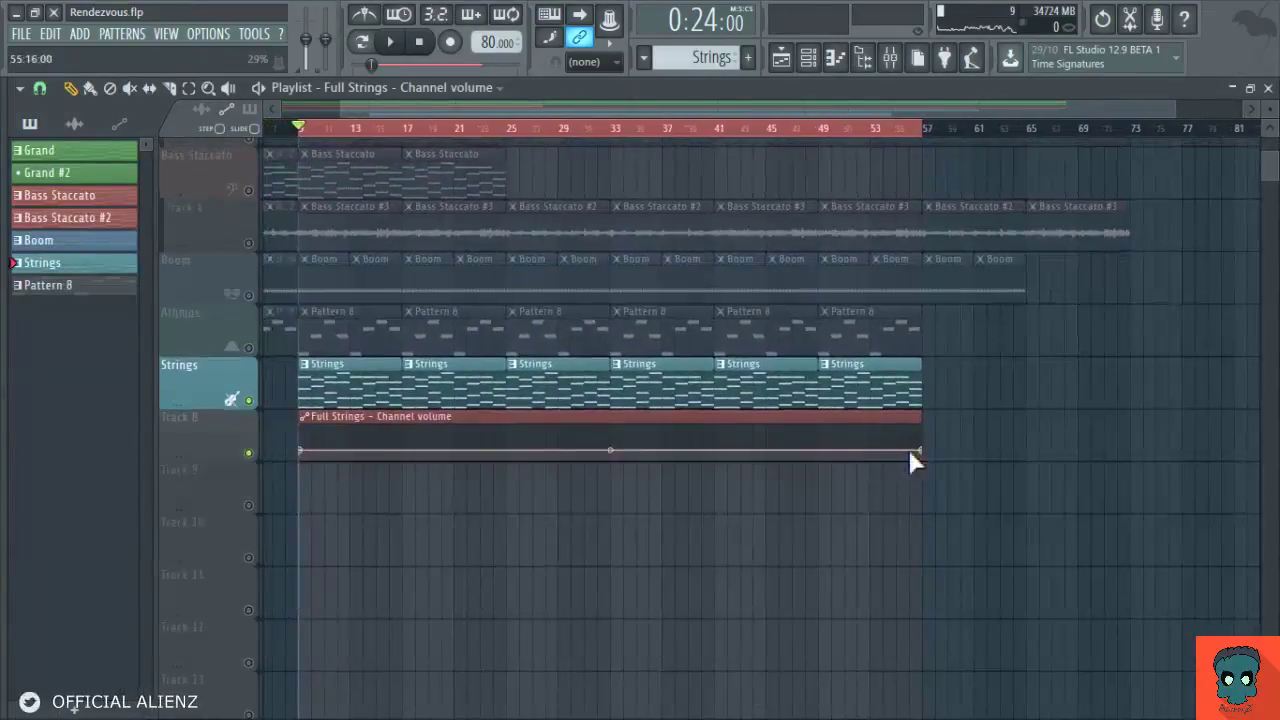
drag(925, 451, 925, 441)
Listen to the strings volume ramp from bar 49, and delete the channel volume automation clip from Track 8.
click(846, 137)
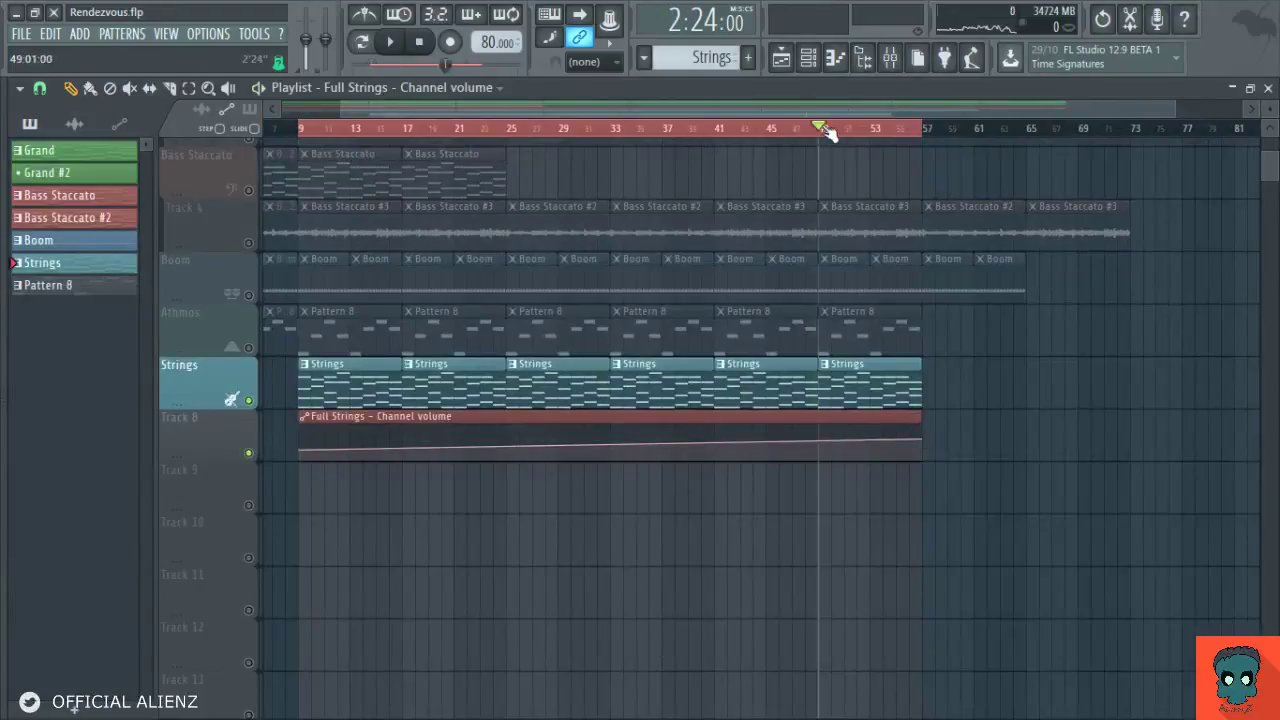
key(space)
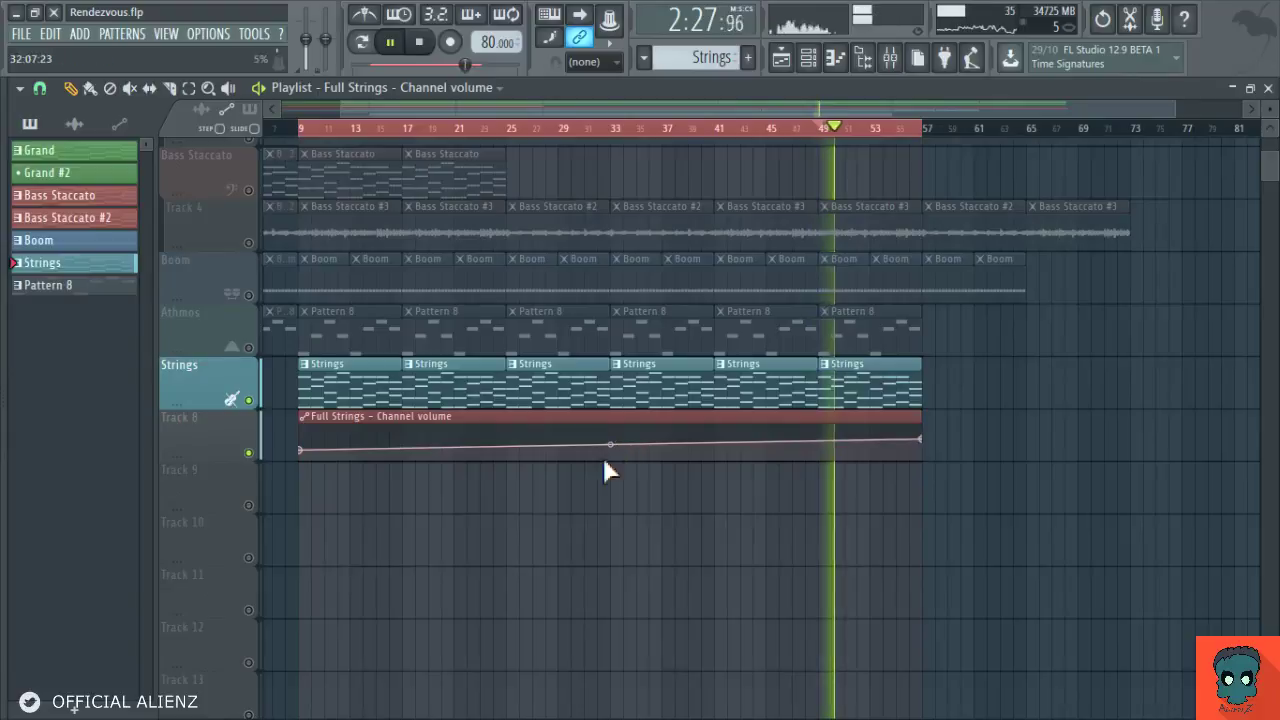
scroll(602, 454, up, 1)
scroll(602, 454, left, 1)
key(space)
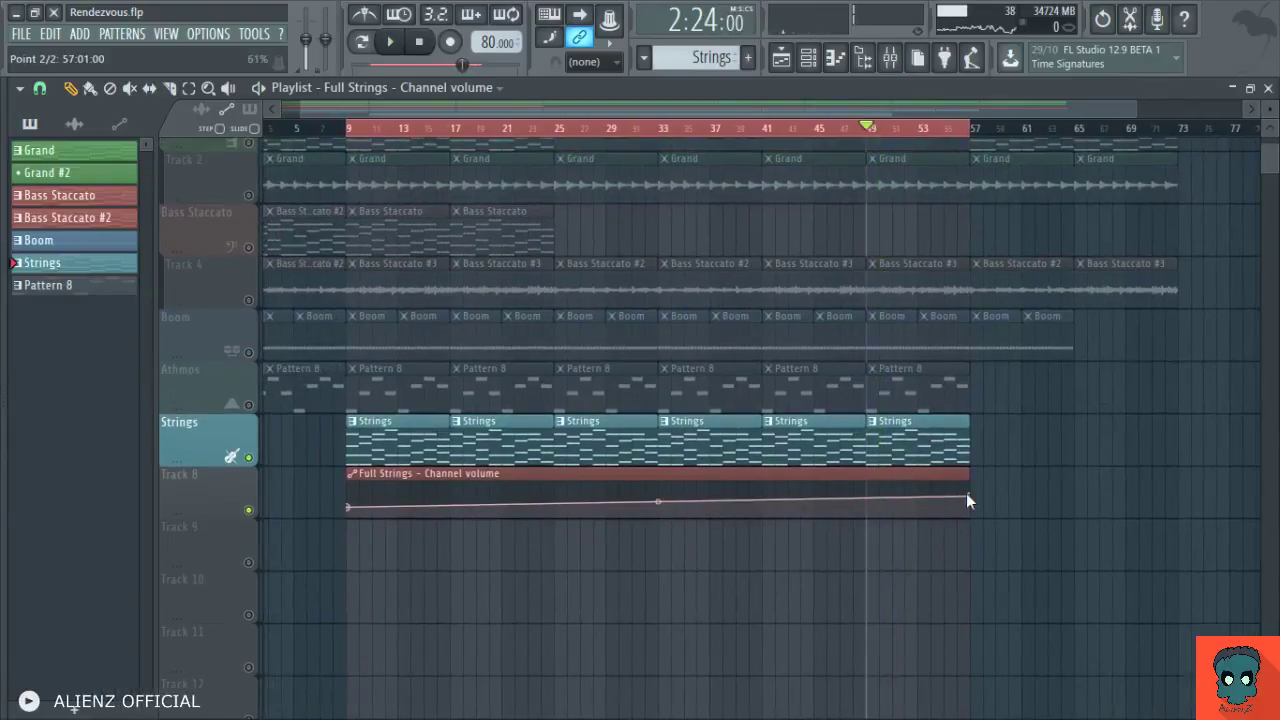
right_click(580, 500)
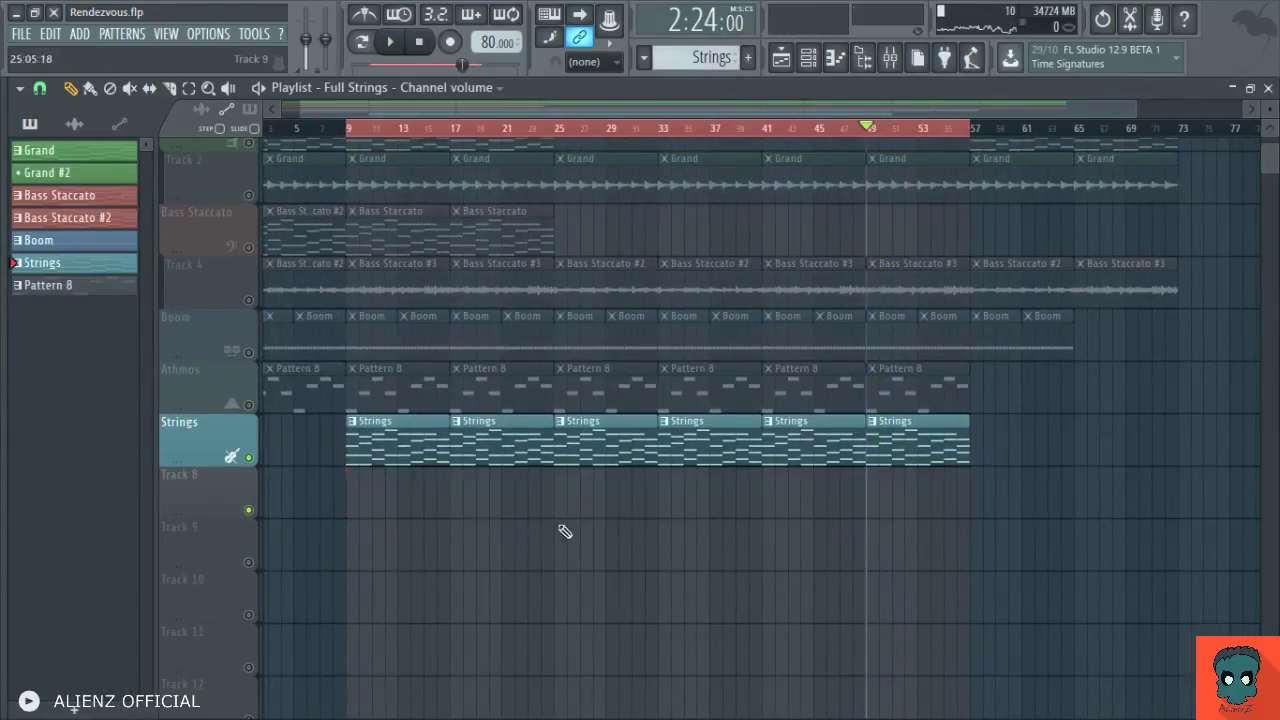
Place a one-bar Full Strings channel volume automation clip at bar 9 on Track 8 and shape it to peak in the middle.
click(808, 58)
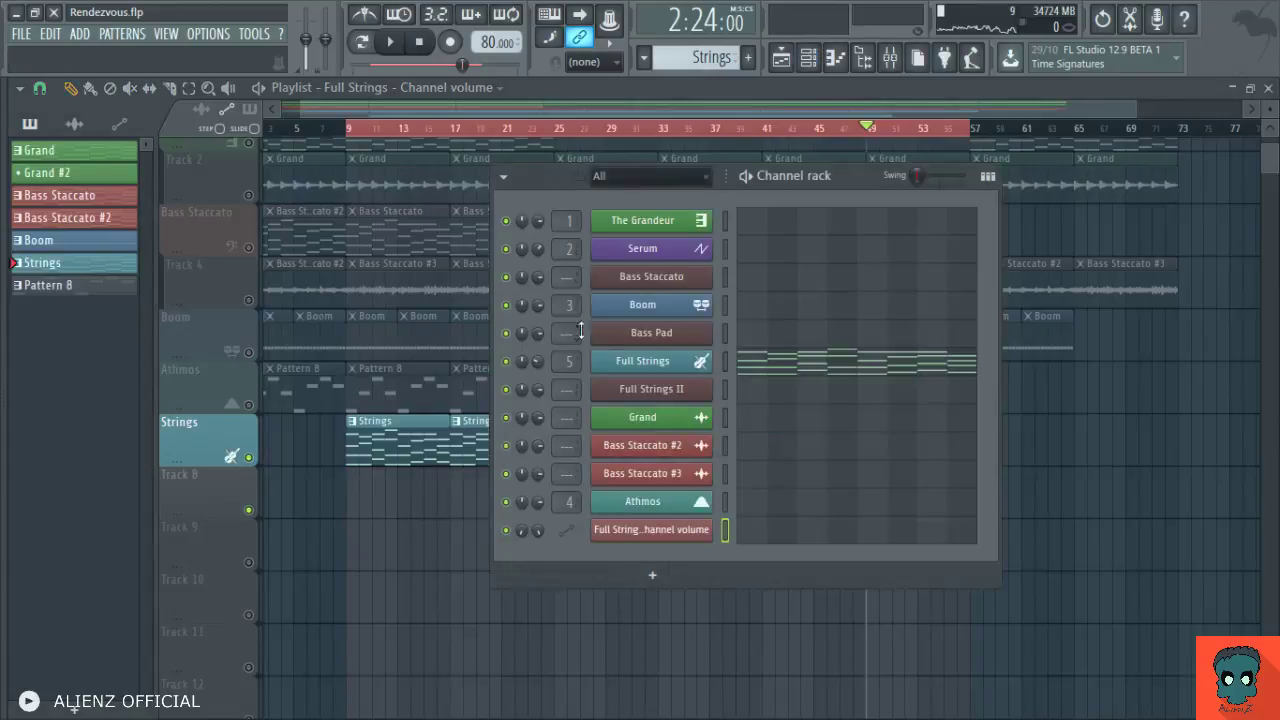
drag(603, 530, 415, 588)
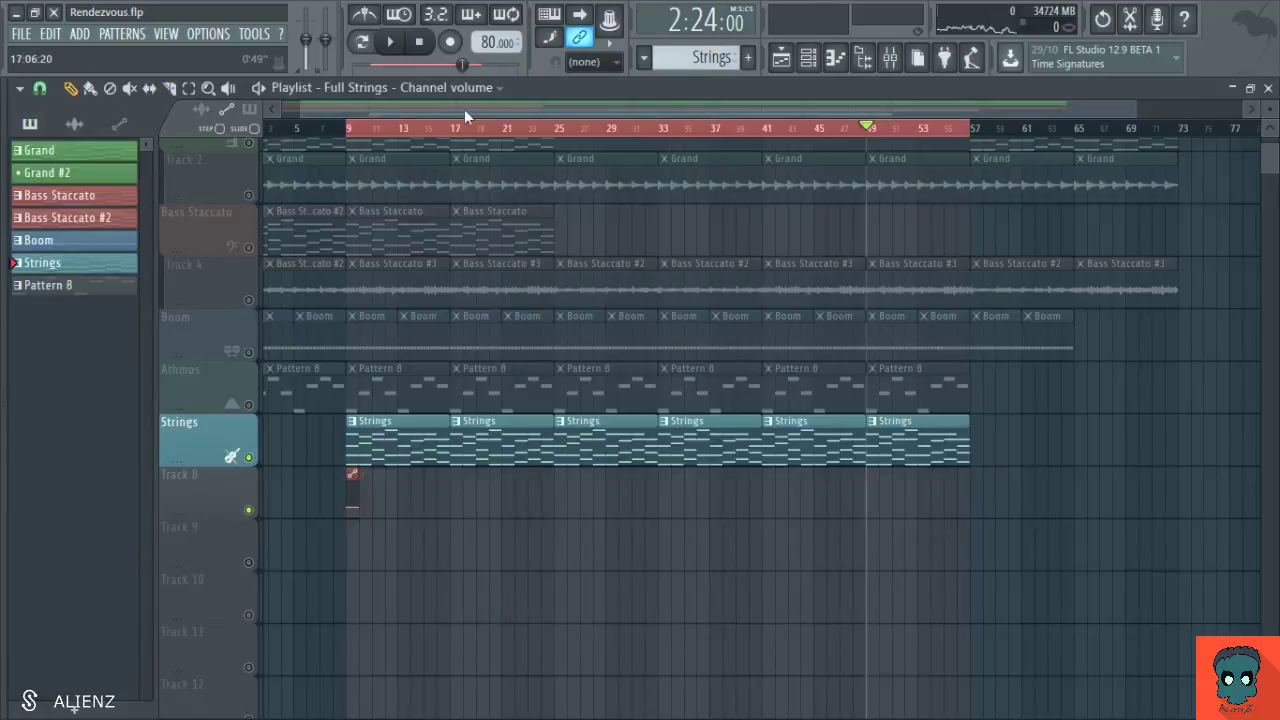
scroll(464, 116, up, 5)
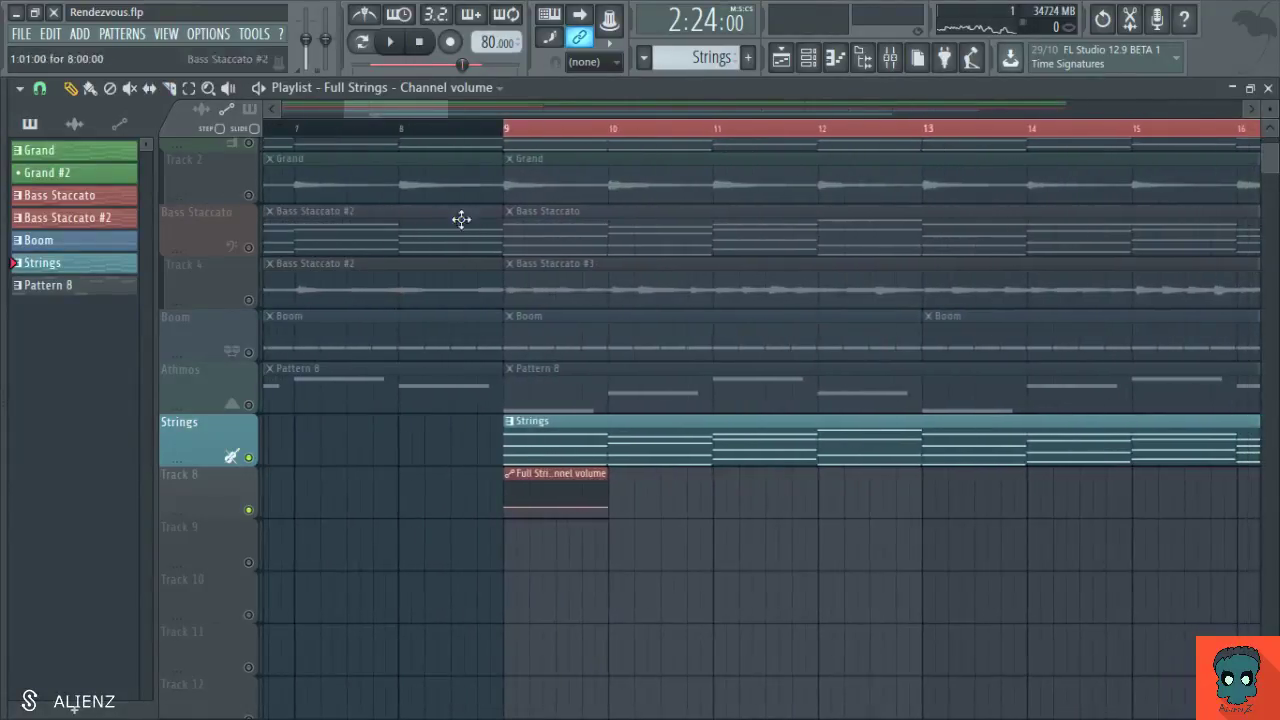
right_click(515, 508)
right_click(527, 510)
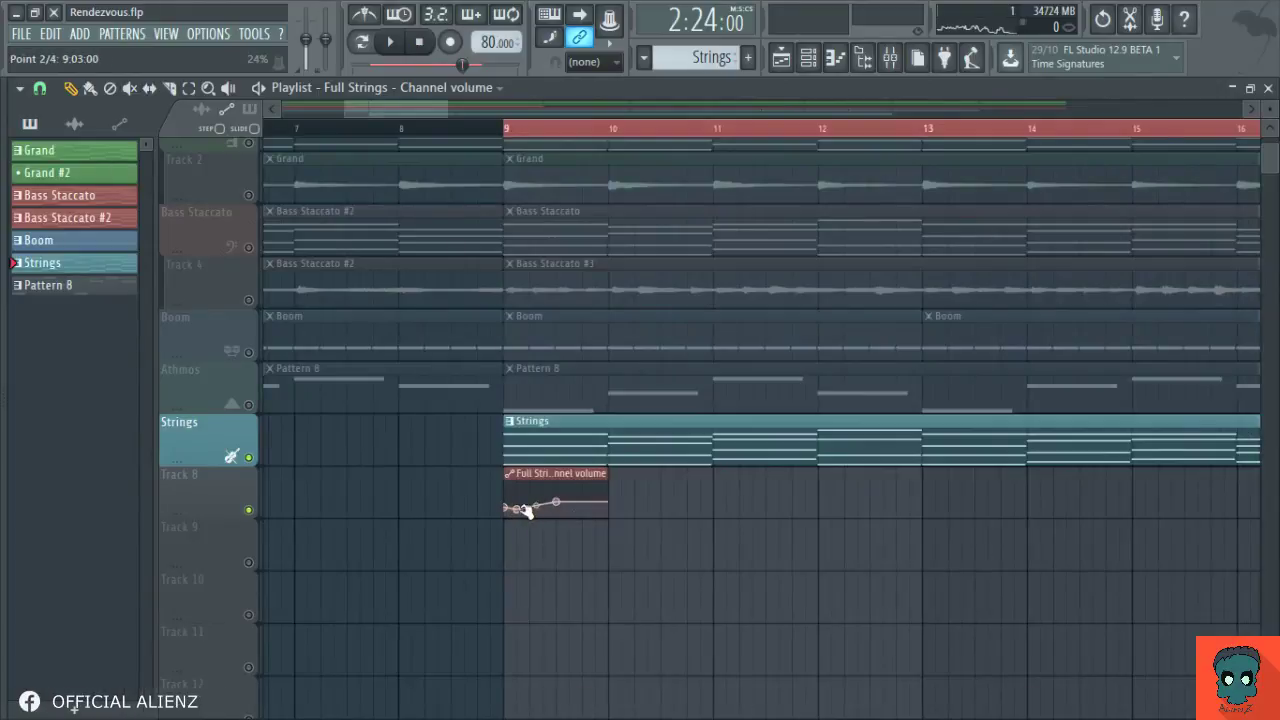
right_click(514, 507)
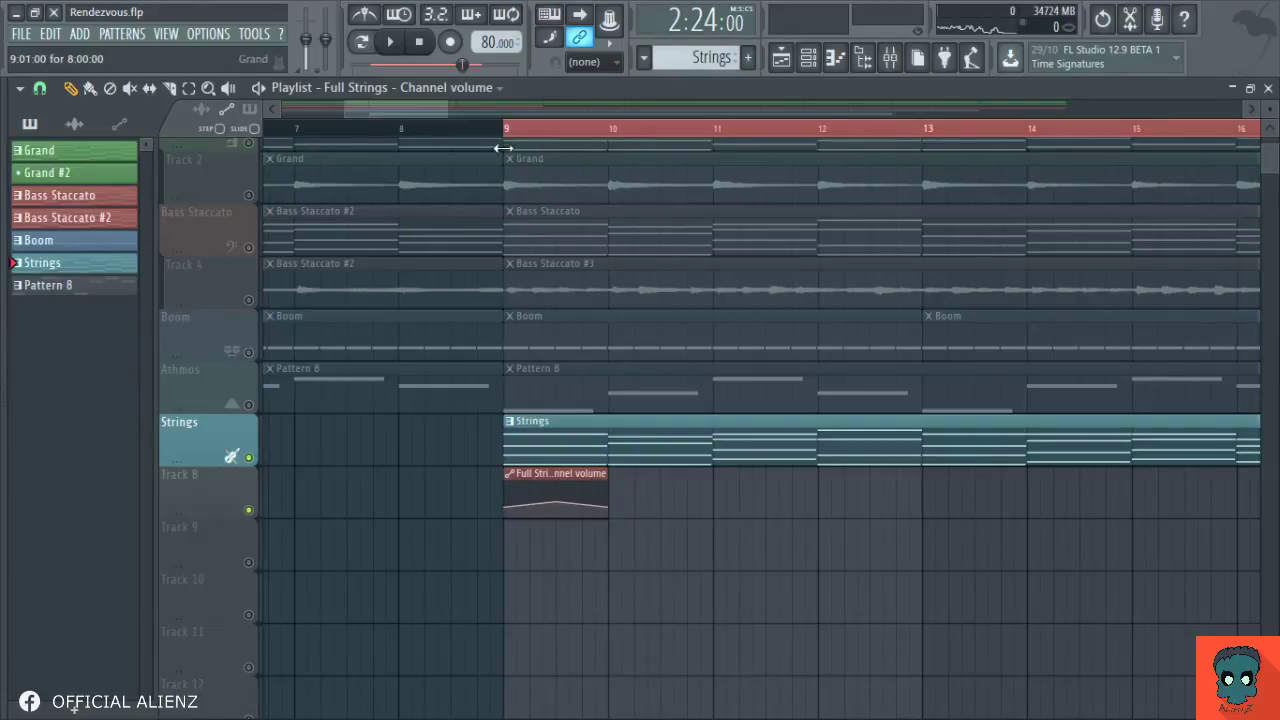
Curve both segments of the one-bar volume automation into a smooth arch while auditioning the strings from bar 9.
key(space)
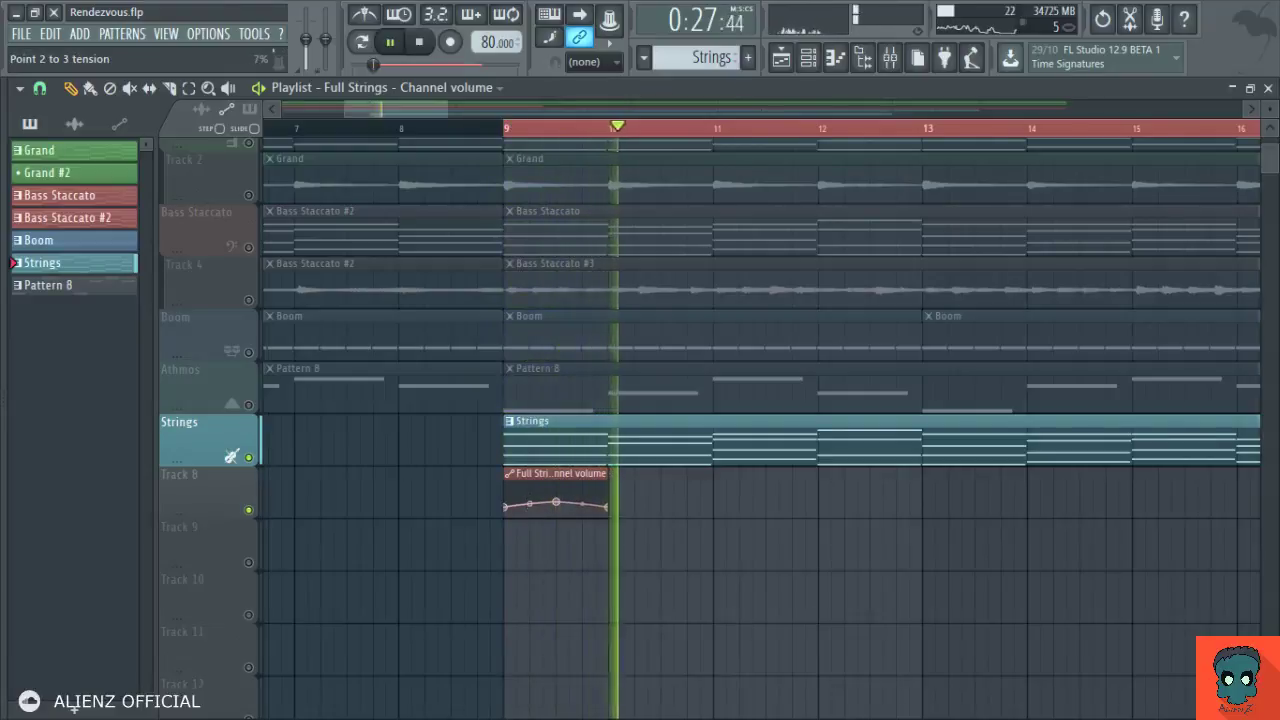
key(space)
key(space)
key(space)
key(space)
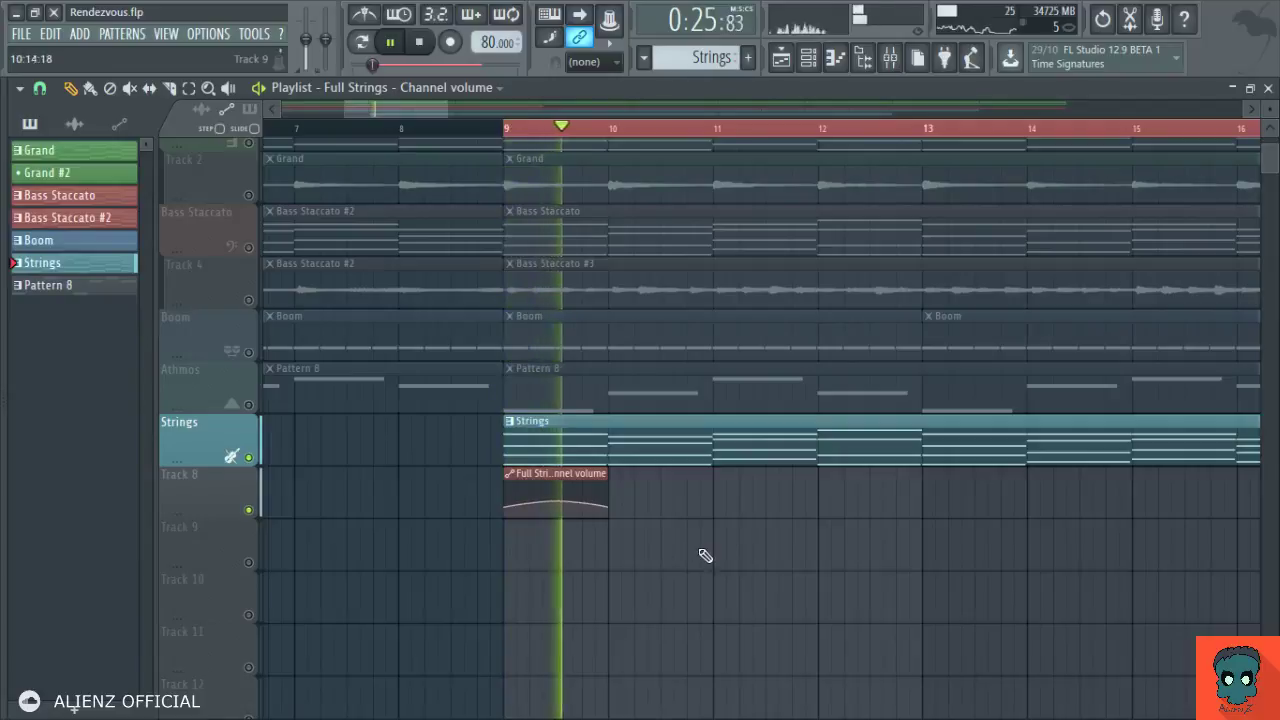
Repeat the one-bar volume automation clip back to back on Track 8 up to bar 57.
scroll(728, 112, down, 5)
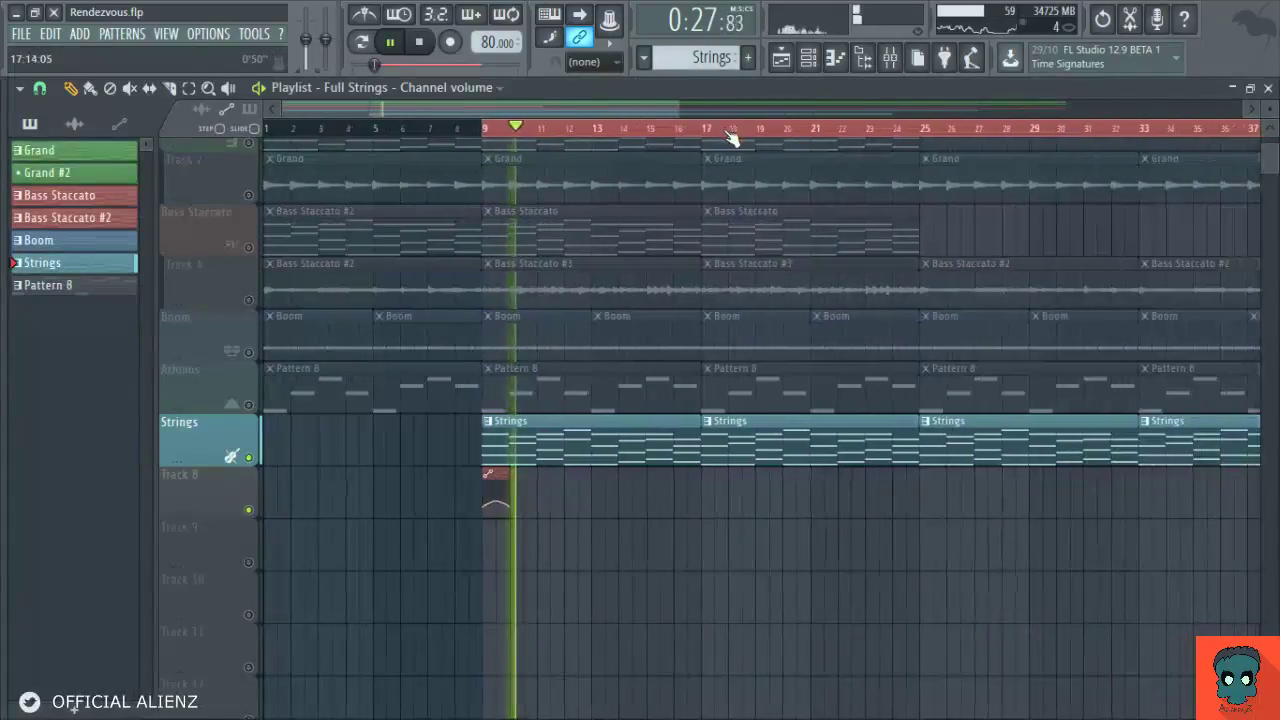
drag(495, 490, 675, 495)
scroll(785, 110, down, 5)
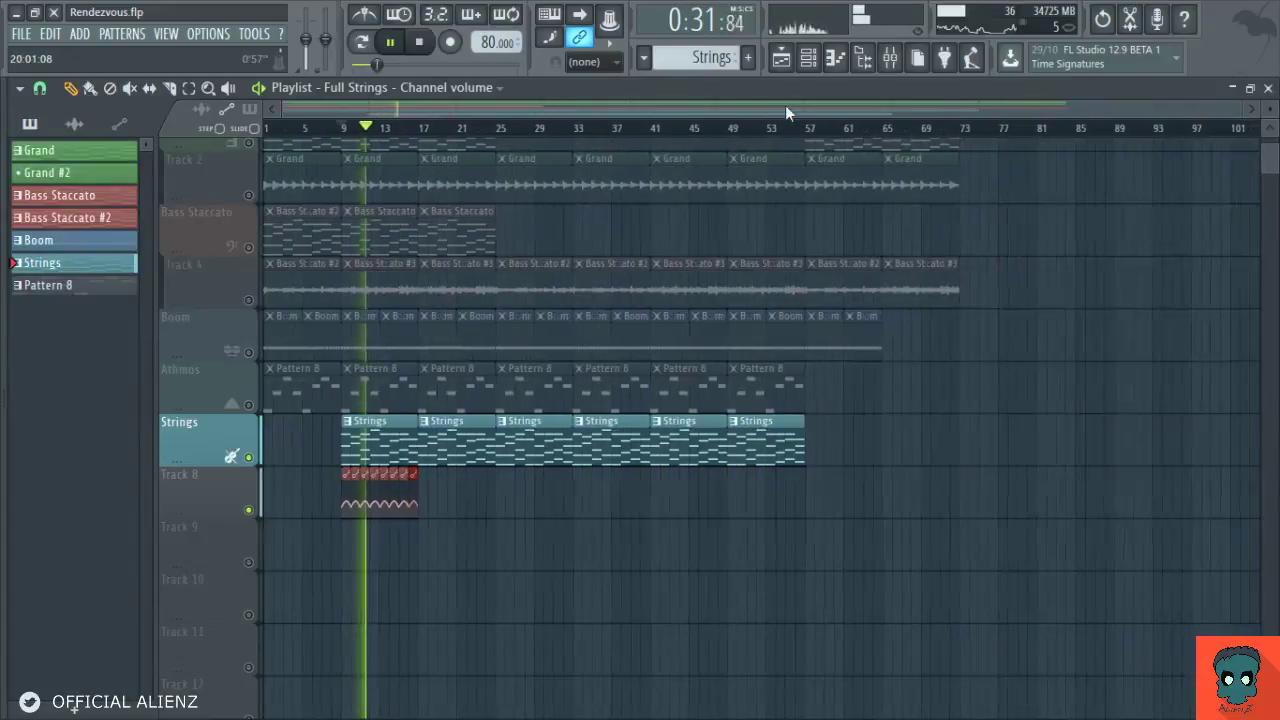
mouse_move(430, 492)
mouse_down()
mouse_move(694, 529)
mouse_move(726, 567)
mouse_up()
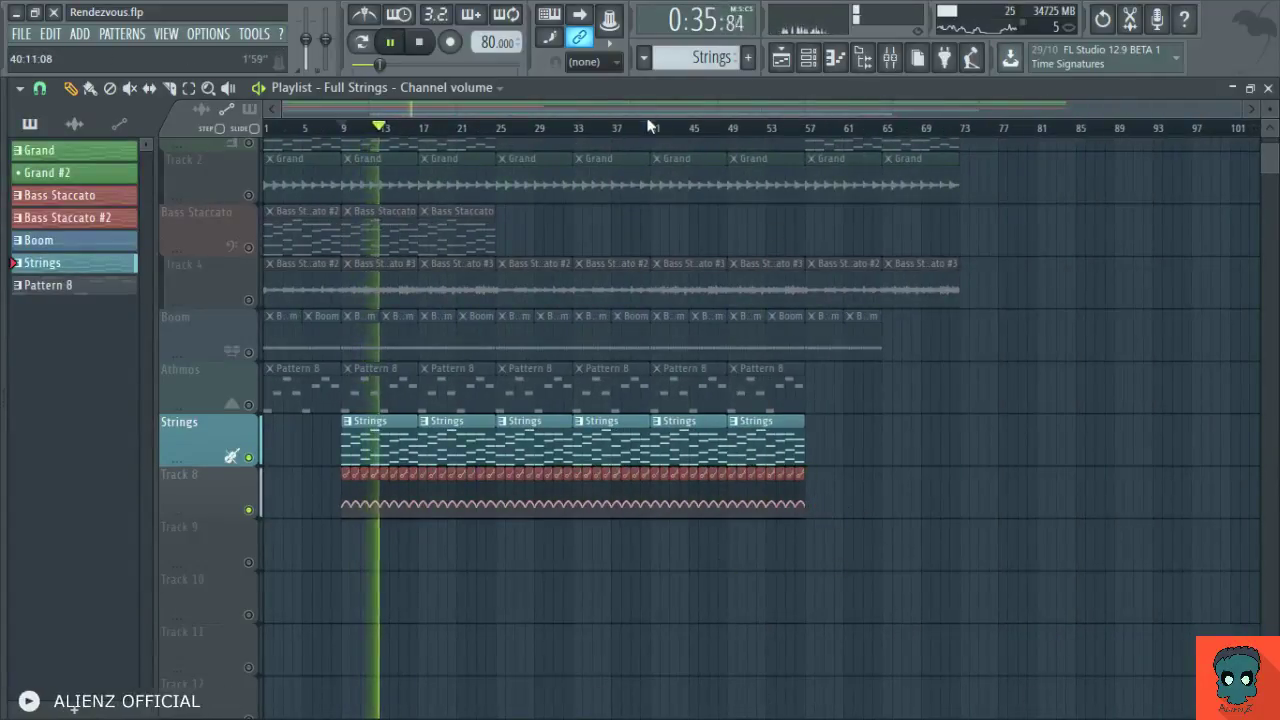
Select bars 9 to 57 as the loop range and play the automated strings from bar 9.
key(Page_Up)
key(Page_Up)
key(Page_Up)
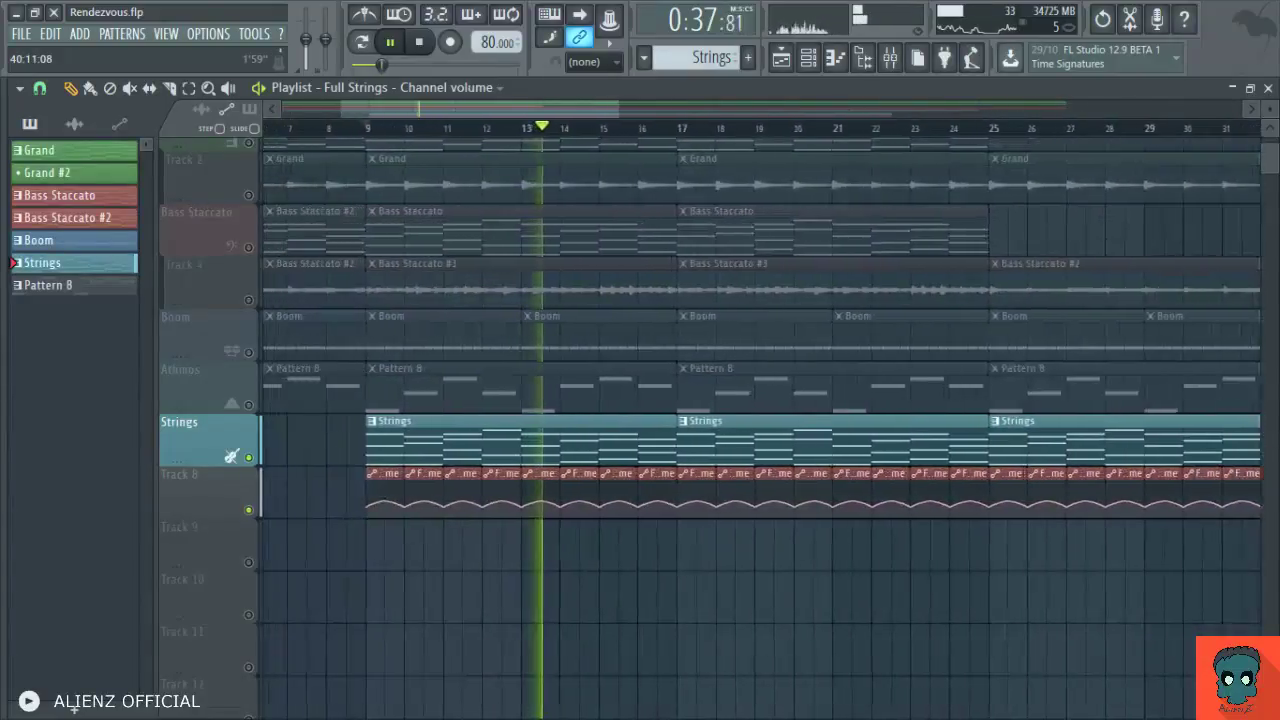
key(Page_Down)
key(Page_Down)
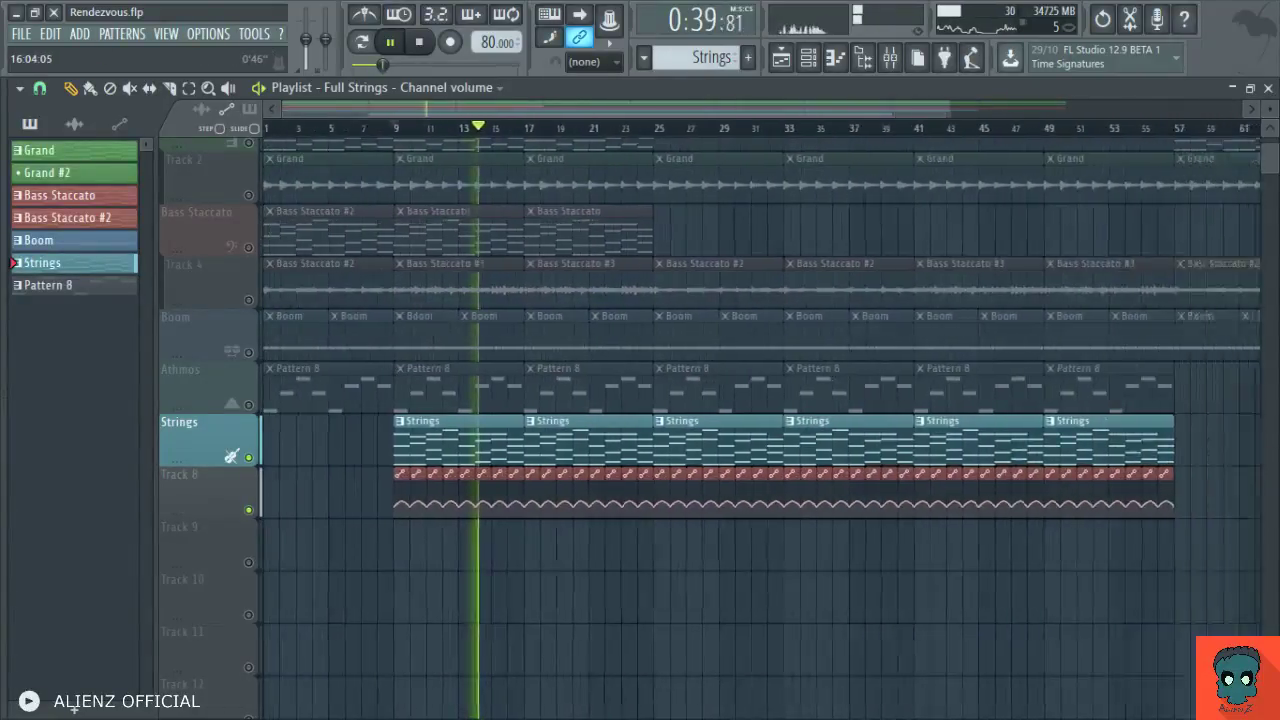
drag(372, 130, 972, 156)
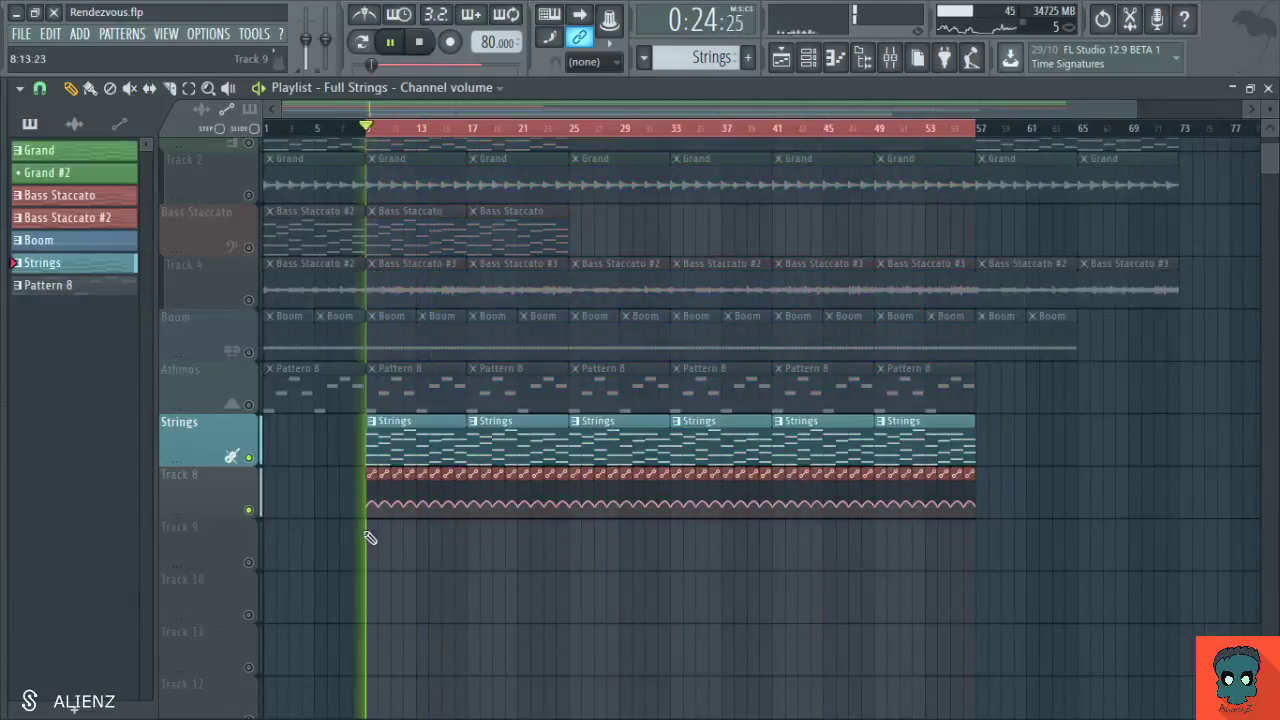
scroll(366, 534, up, 1)
scroll(362, 530, up, 2)
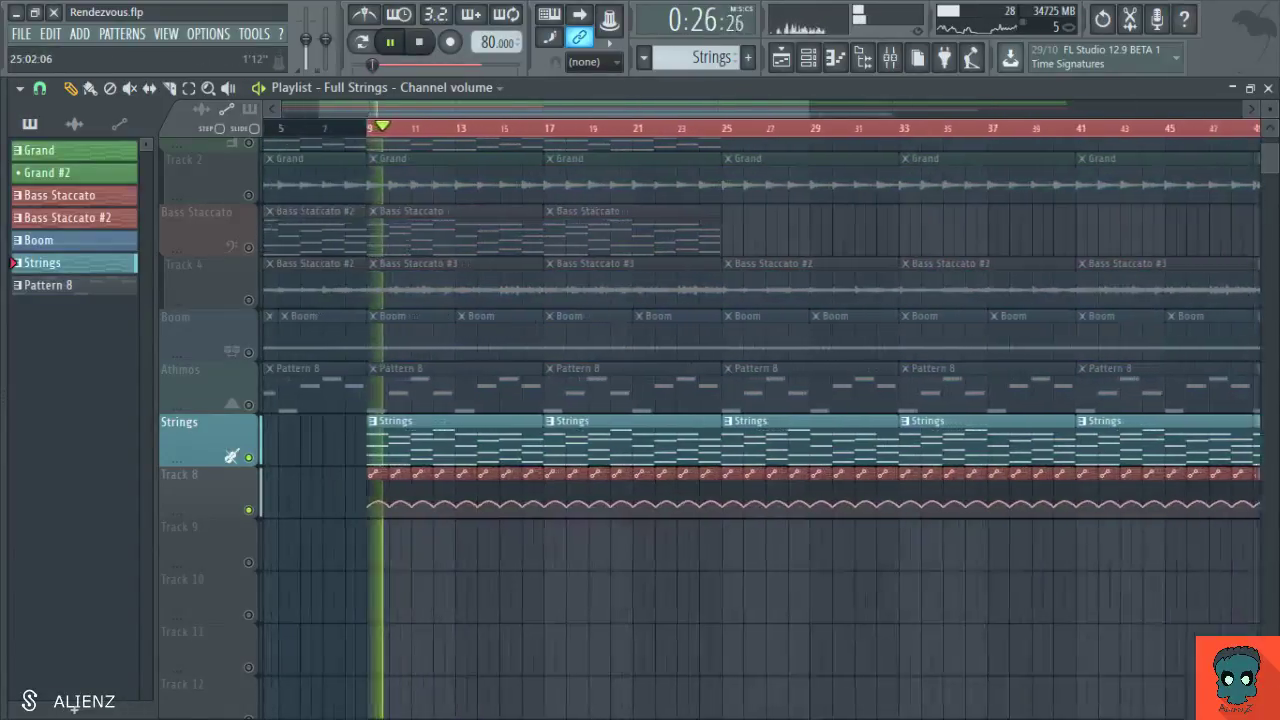
double_click(494, 481)
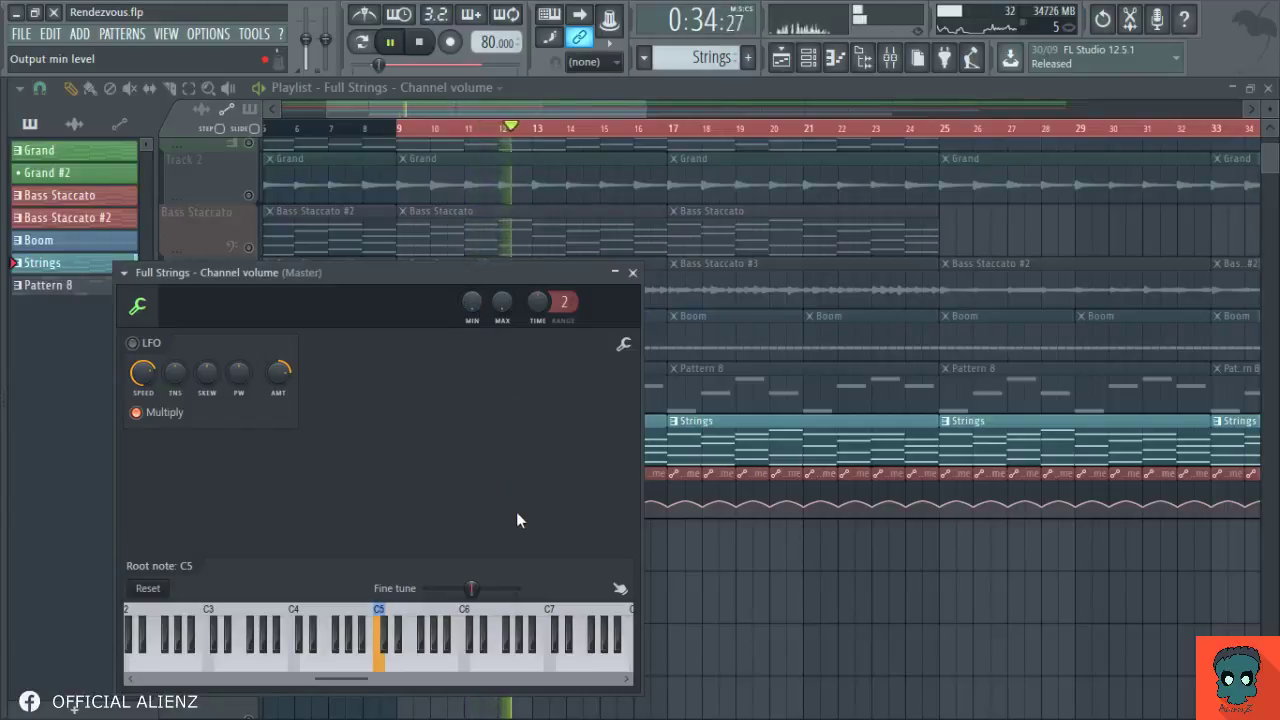
key(Escape)
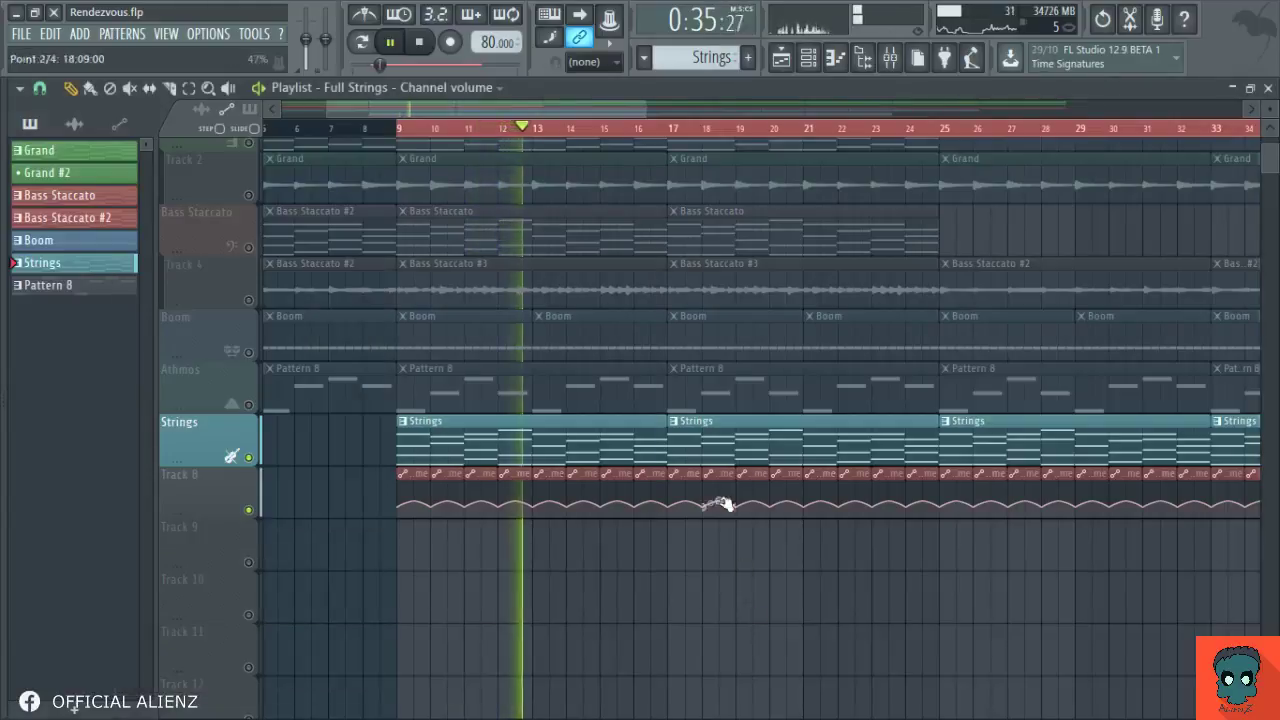
click(836, 57)
key(F6)
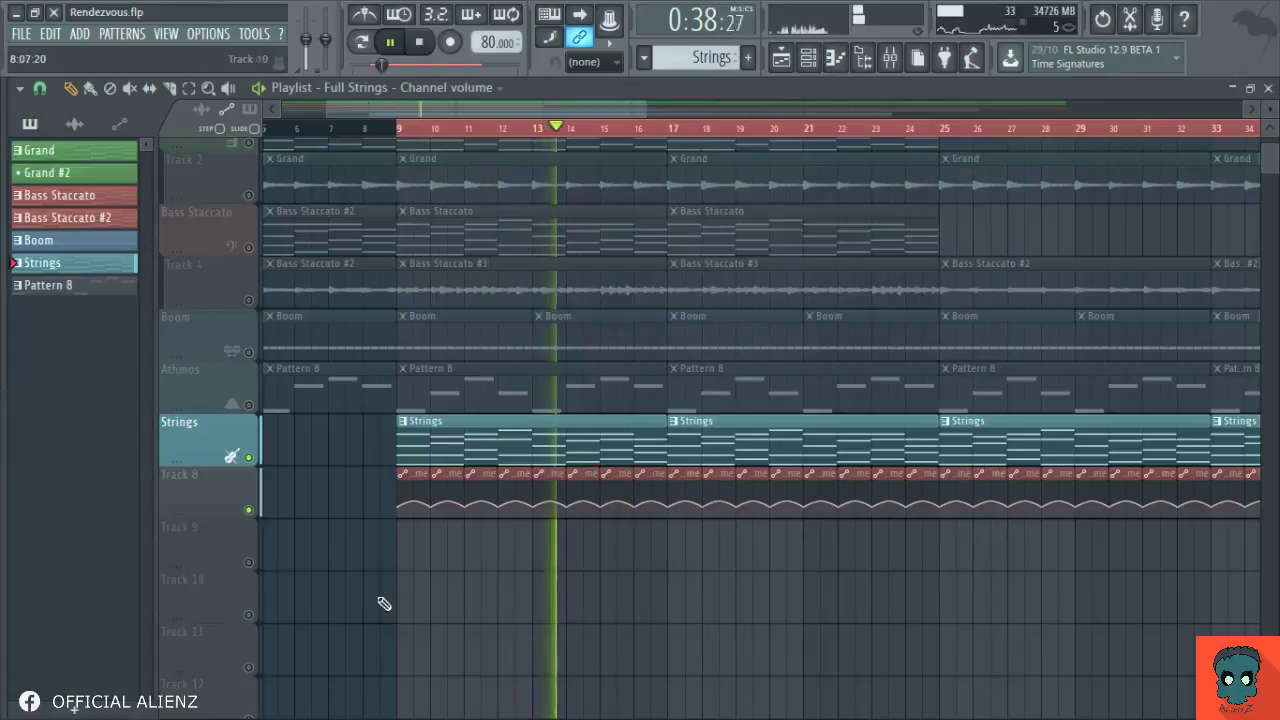
Create an automation clip on Track 9 over bars 9 to 57 for the Full Strings volume automation's output min level and enable that track.
double_click(423, 484)
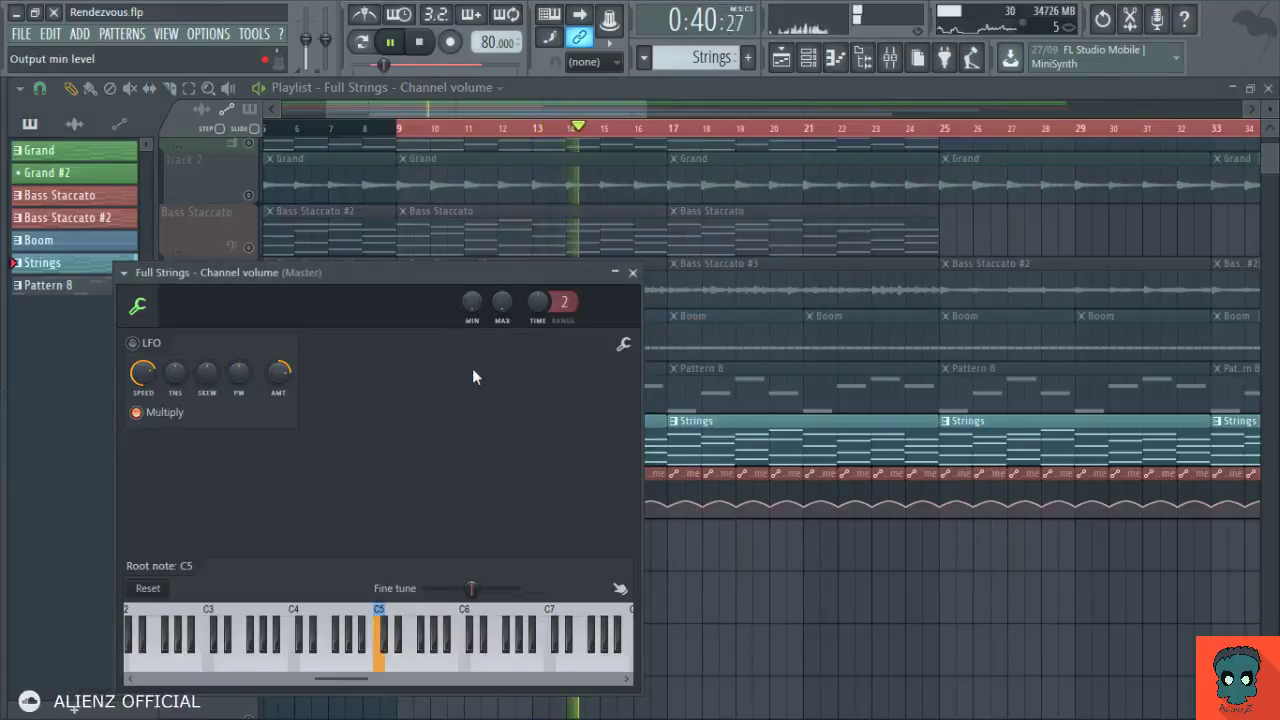
click(733, 357)
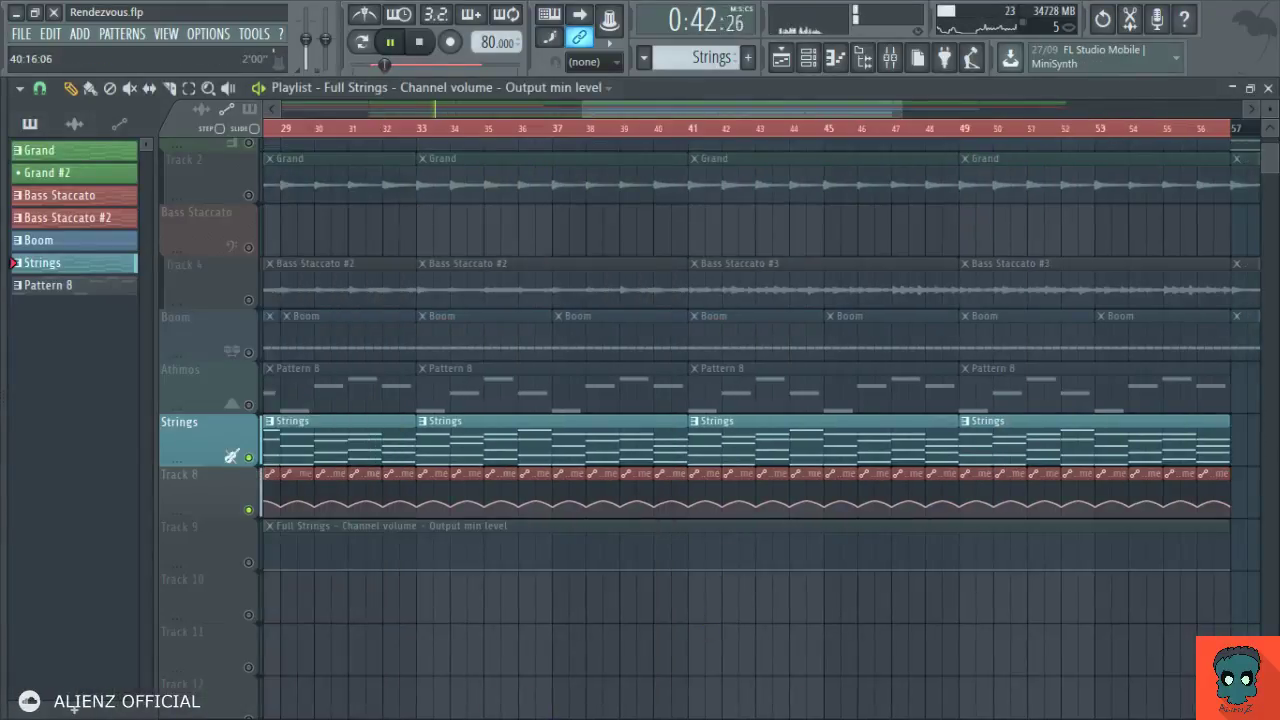
scroll(703, 136, down, 4)
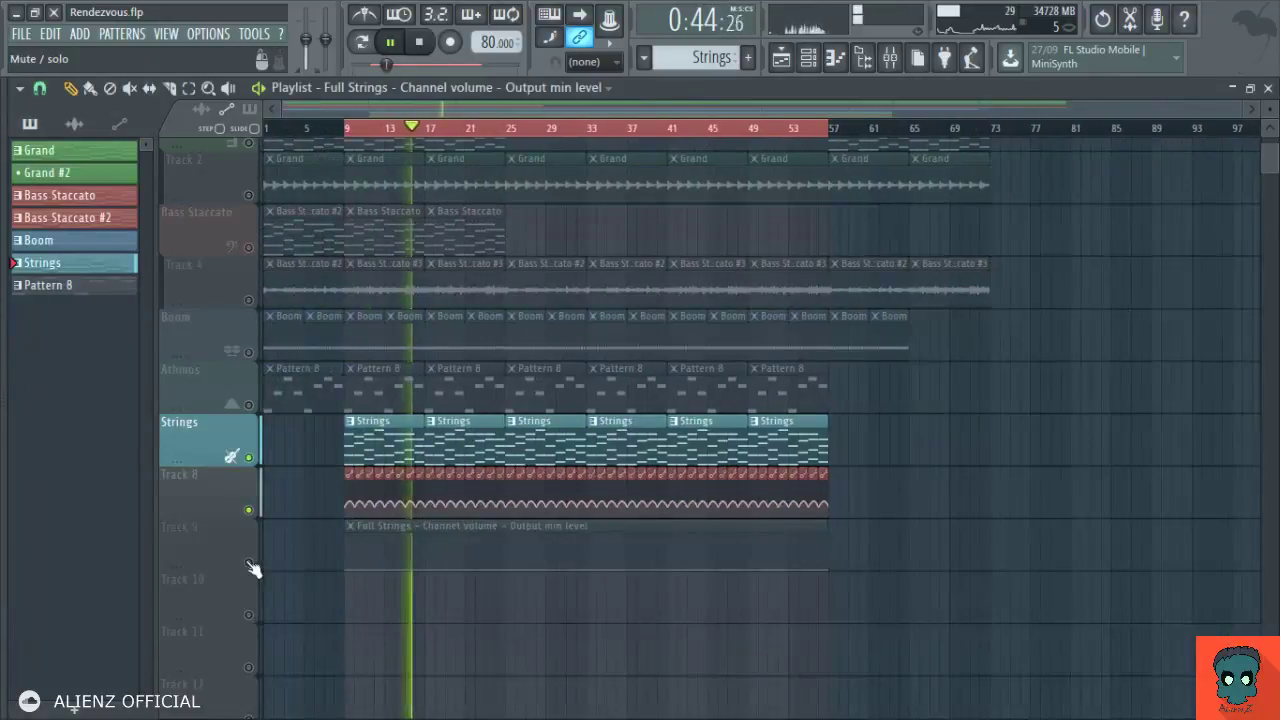
click(250, 563)
Raise the end point of the output min level automation to about 53% and move it back to bar 41.
drag(829, 568, 830, 555)
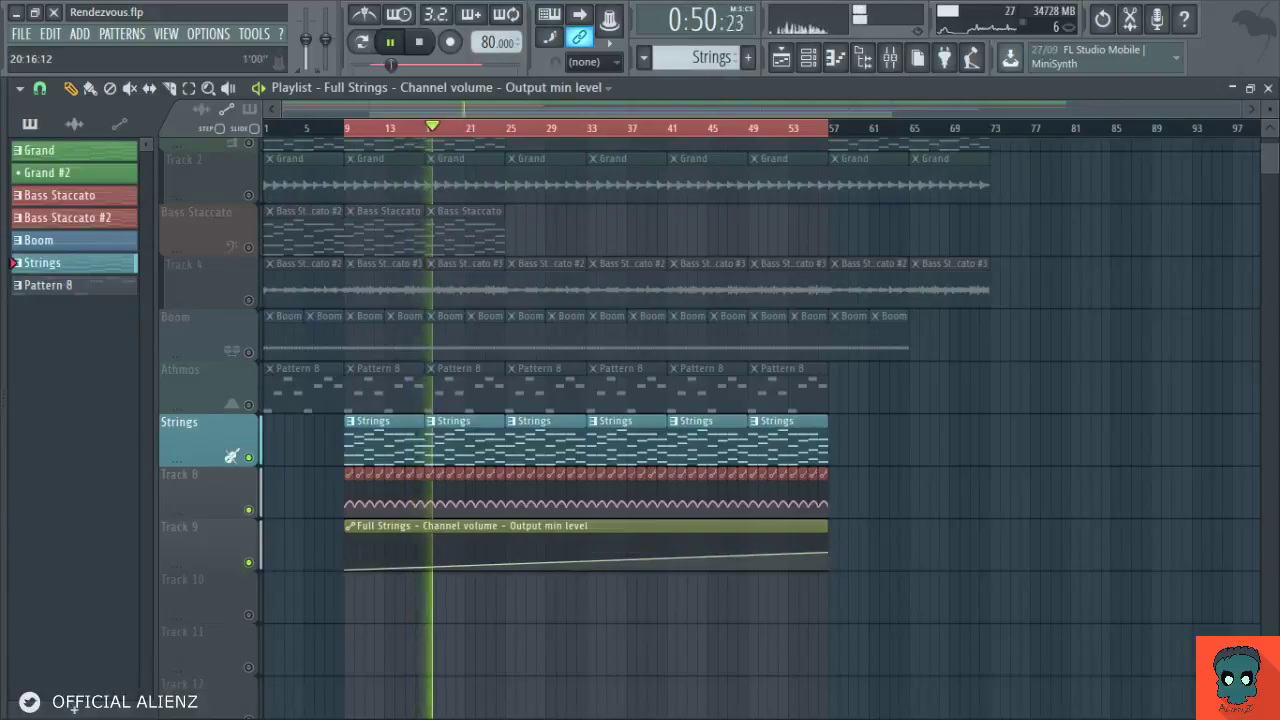
scroll(420, 400, up, 2)
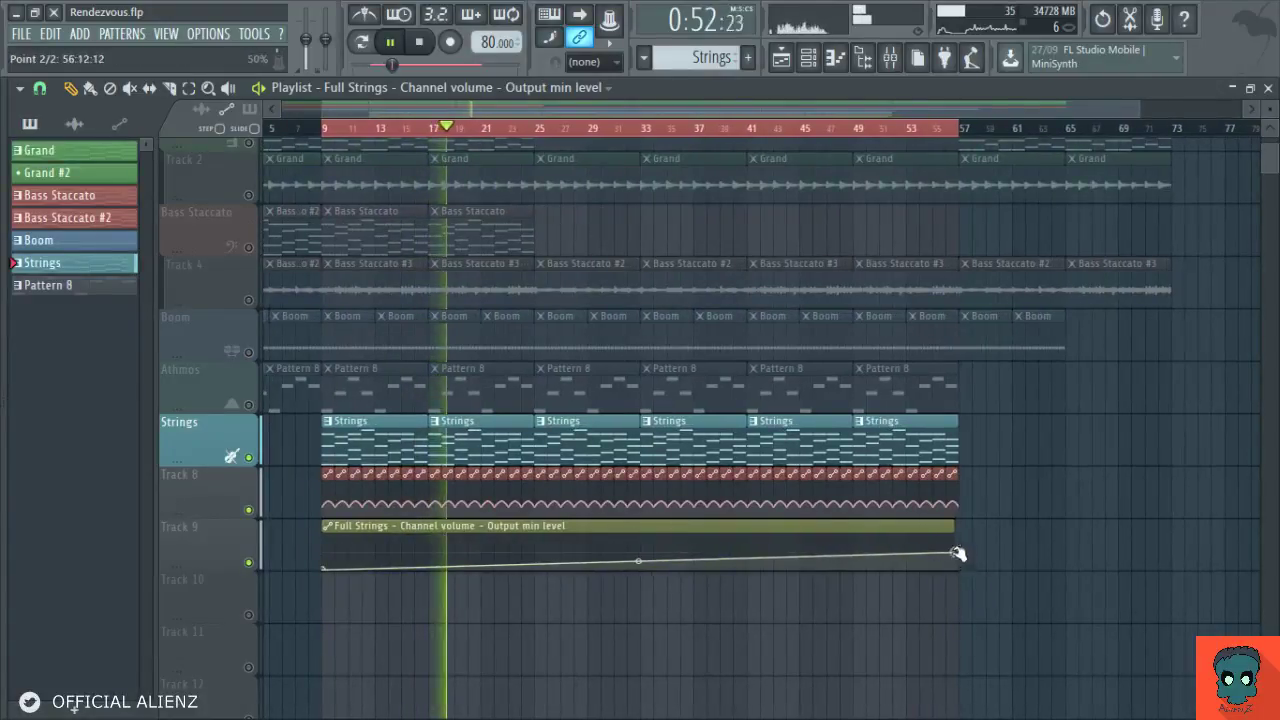
drag(957, 553, 758, 560)
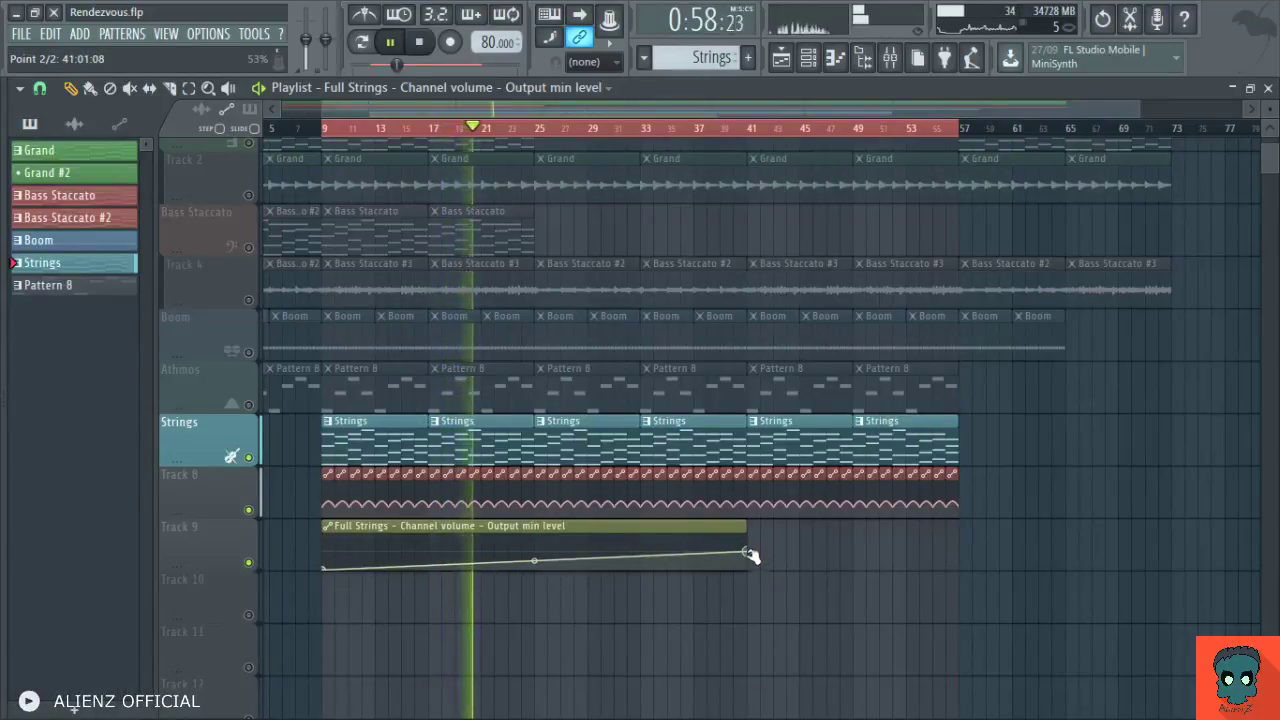
Play the strings from bar 33 and check the min level in the channel volume automation's settings.
scroll(624, 257, up, 2)
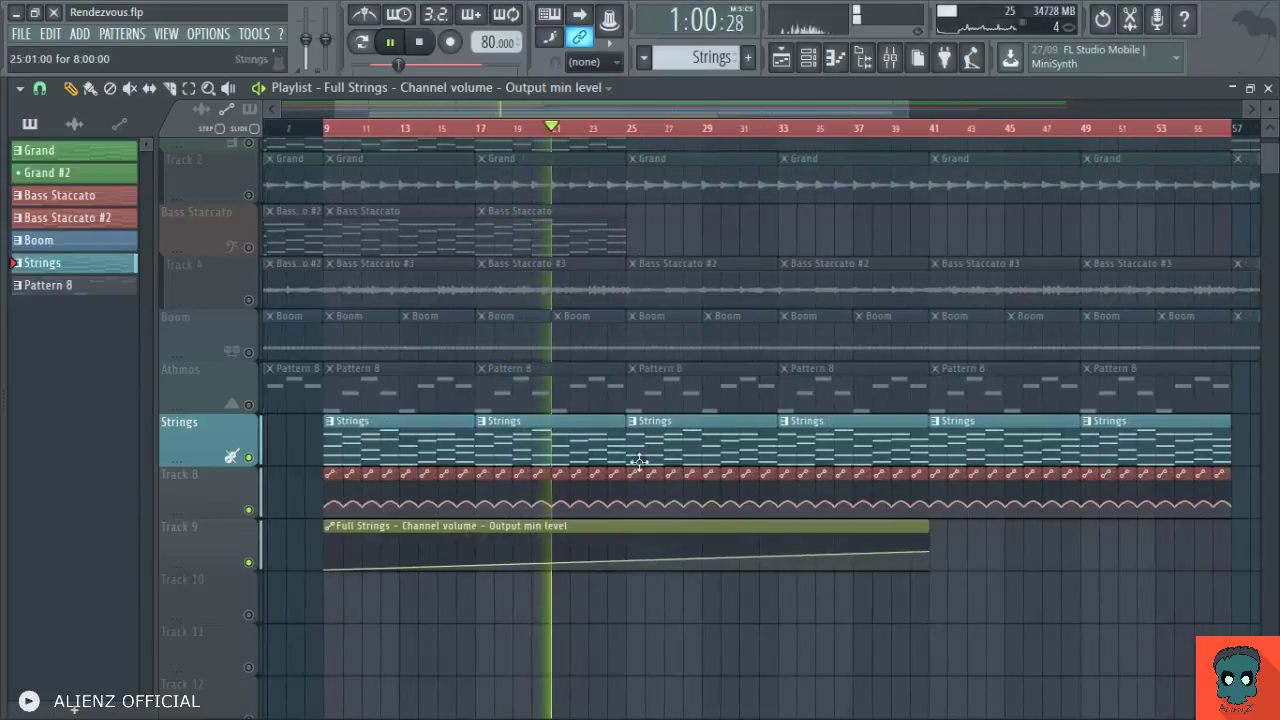
click(788, 126)
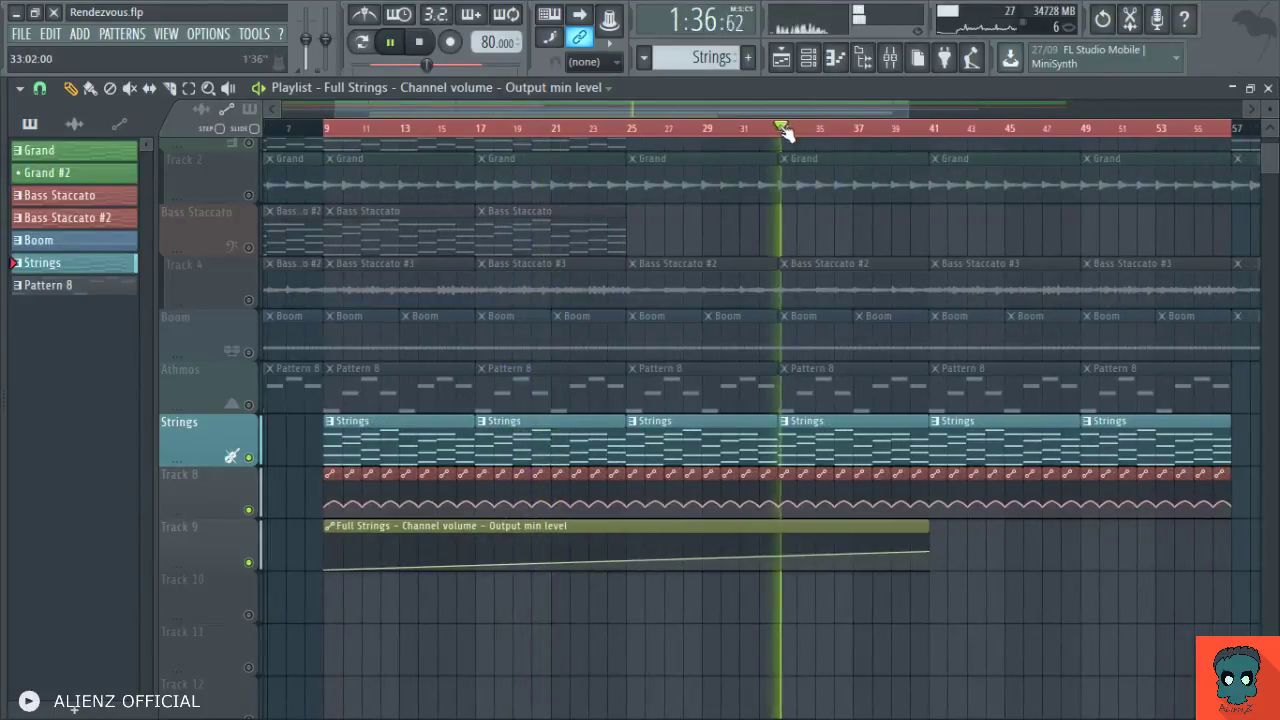
double_click(808, 488)
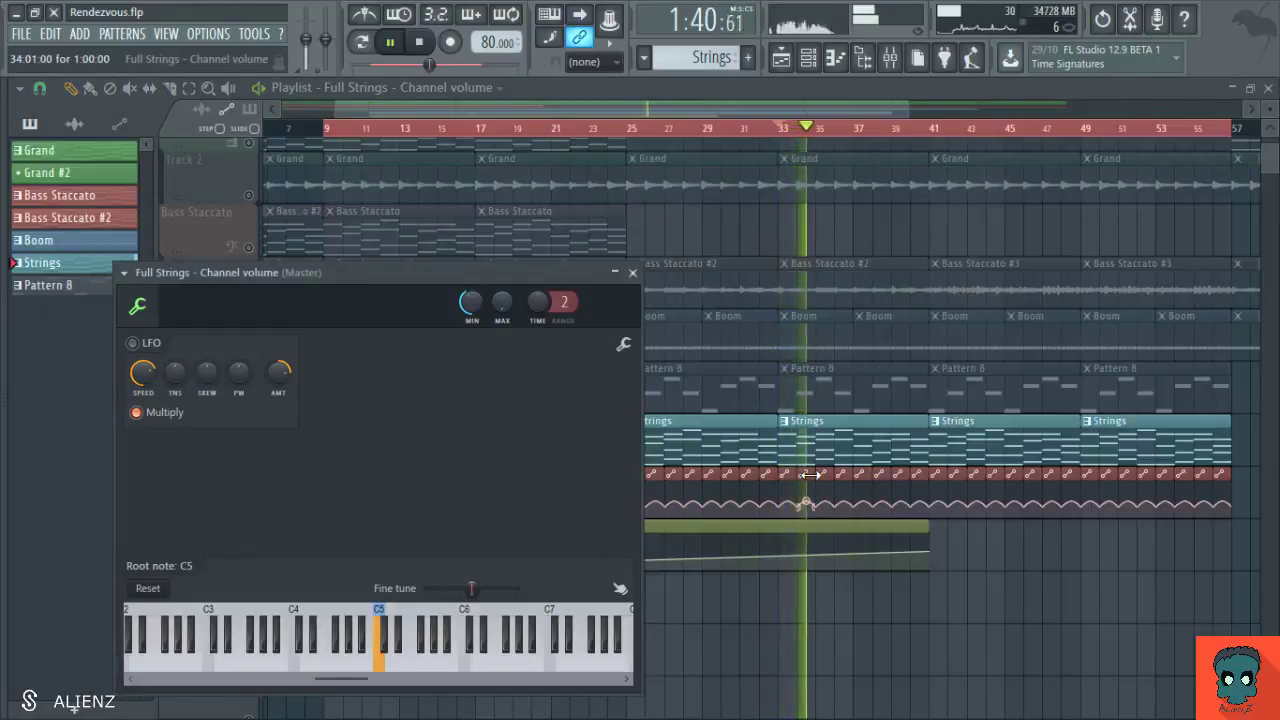
key(Escape)
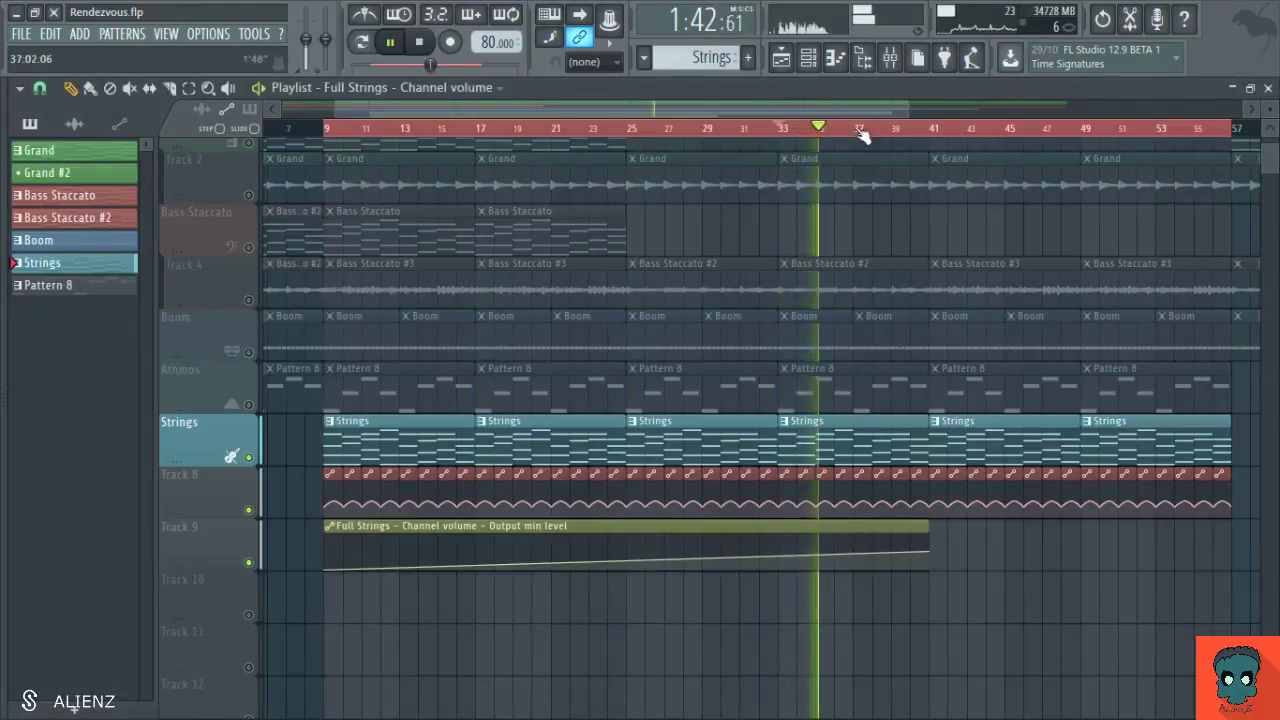
Load FabFilter Pro-Q 2 on mixer Insert 5 and copy the ValhallaRoom reverb to it from The Grandeur track.
key(F9)
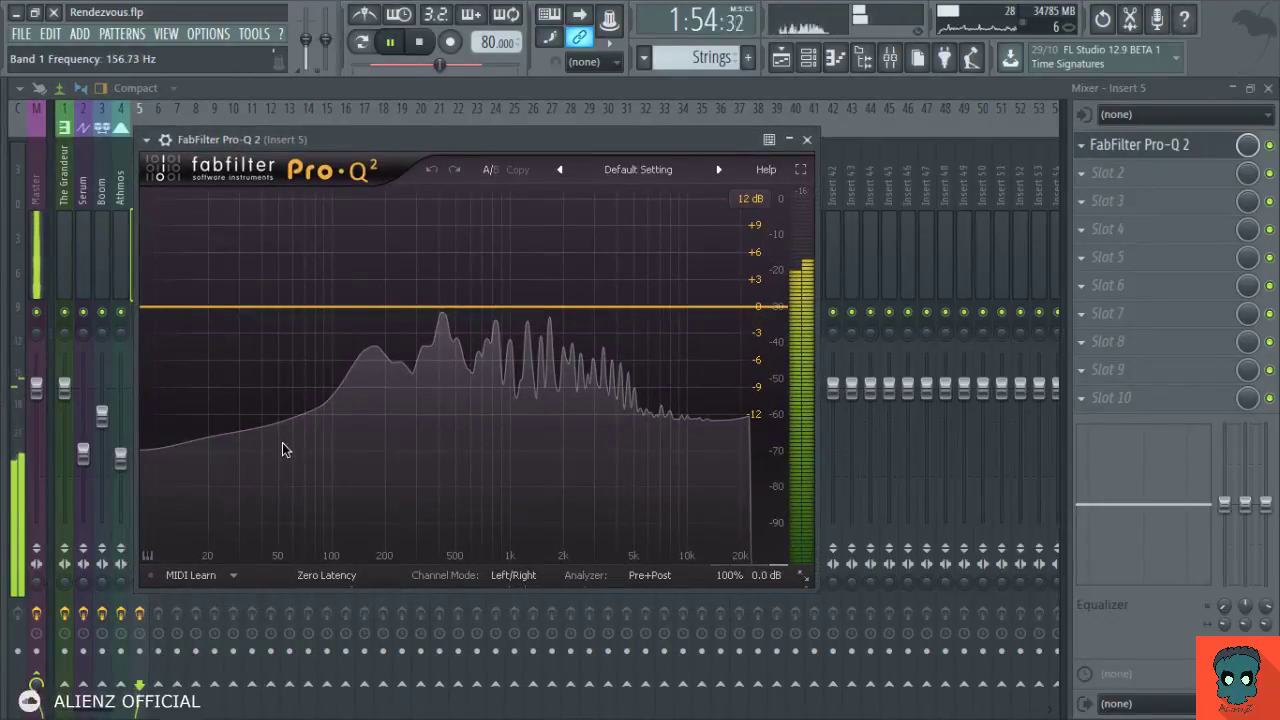
click(806, 140)
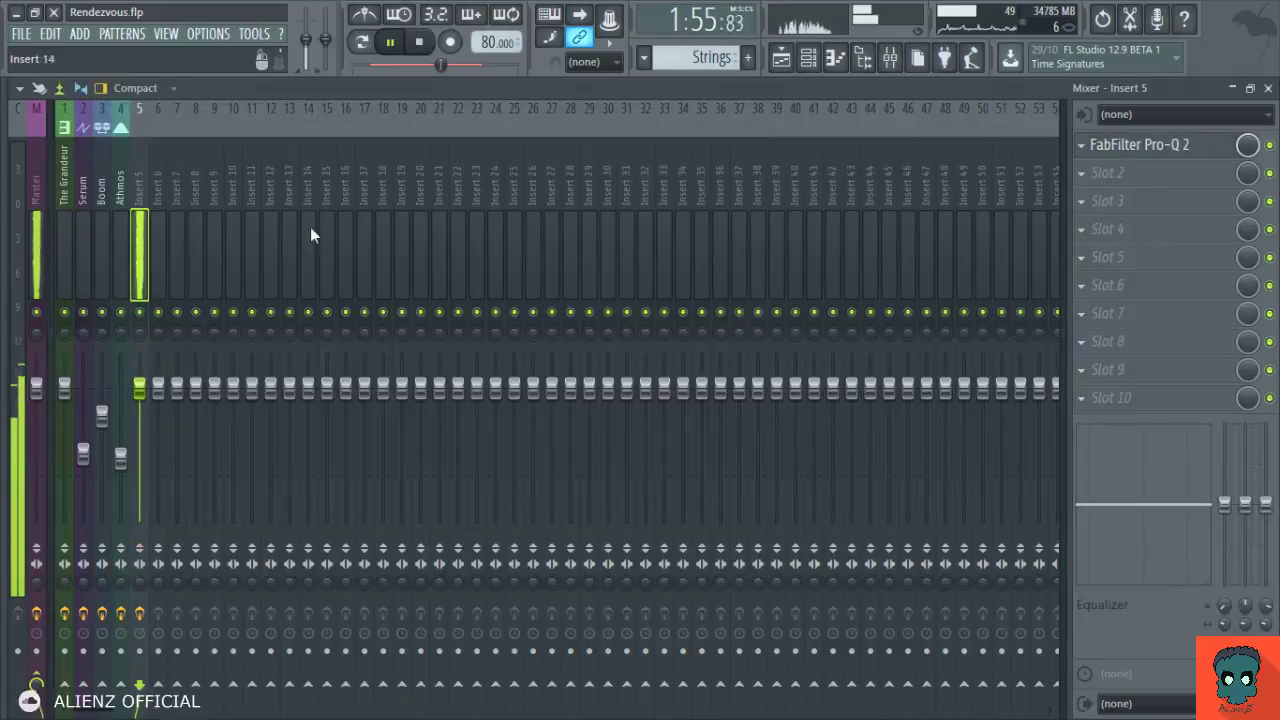
click(70, 255)
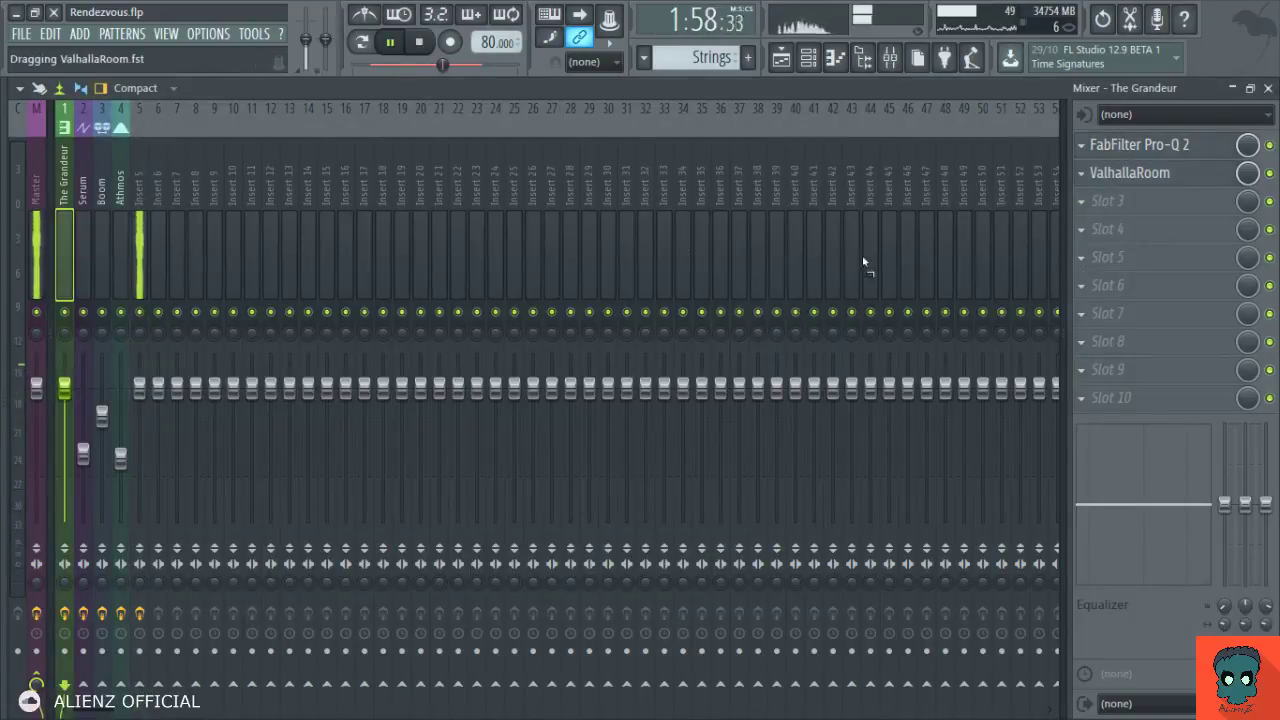
click(138, 240)
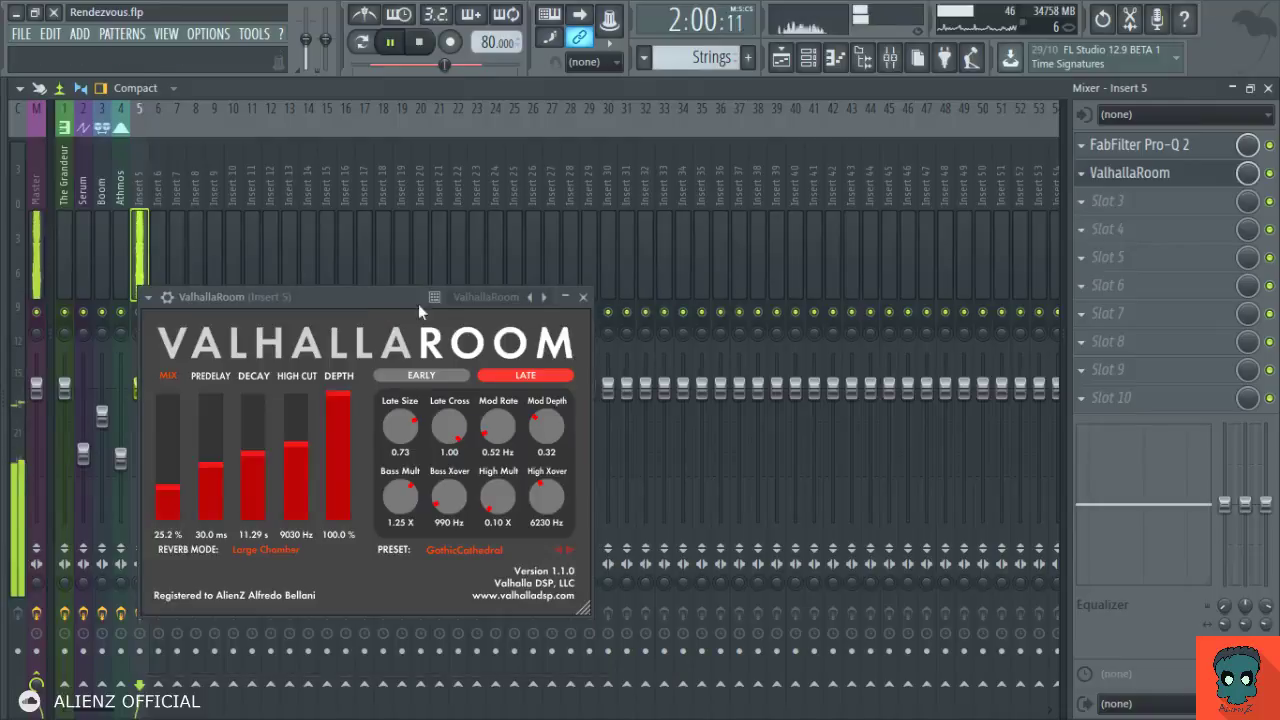
drag(418, 304, 532, 204)
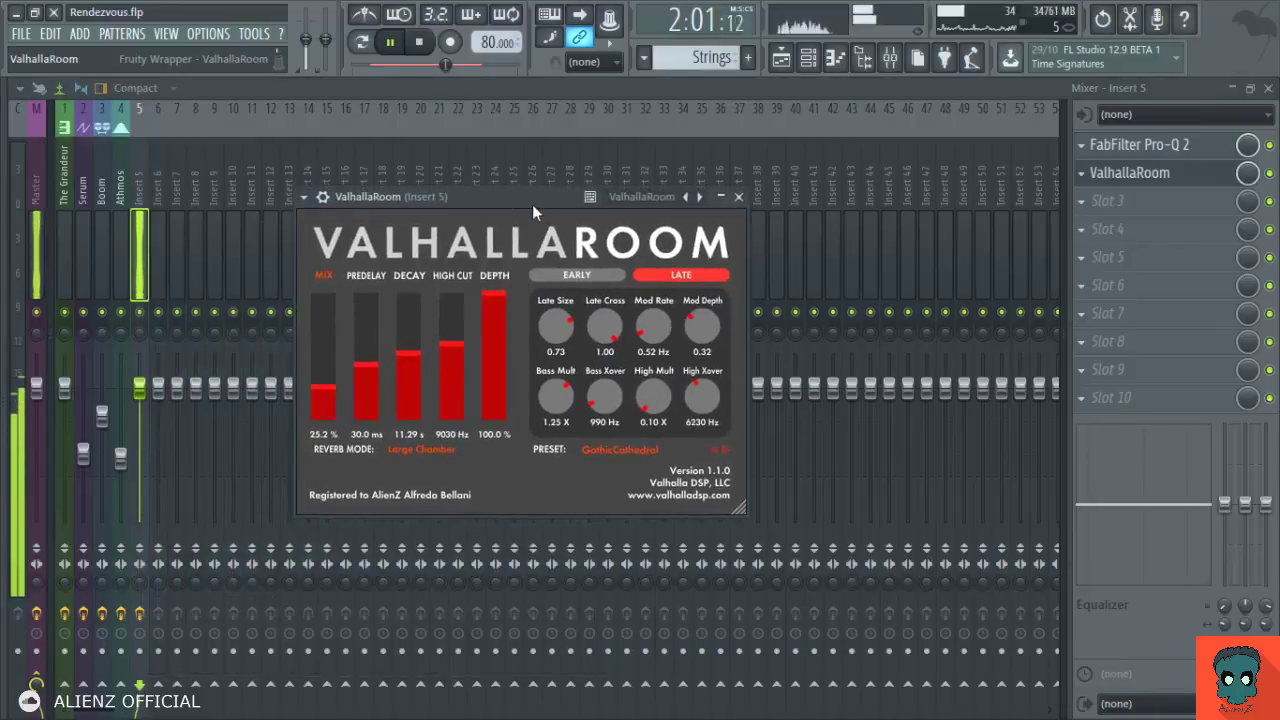
click(738, 198)
Add a low-cut filter at about 160 Hz in Insert 5's Pro-Q 2 and return to the playlist.
click(1146, 146)
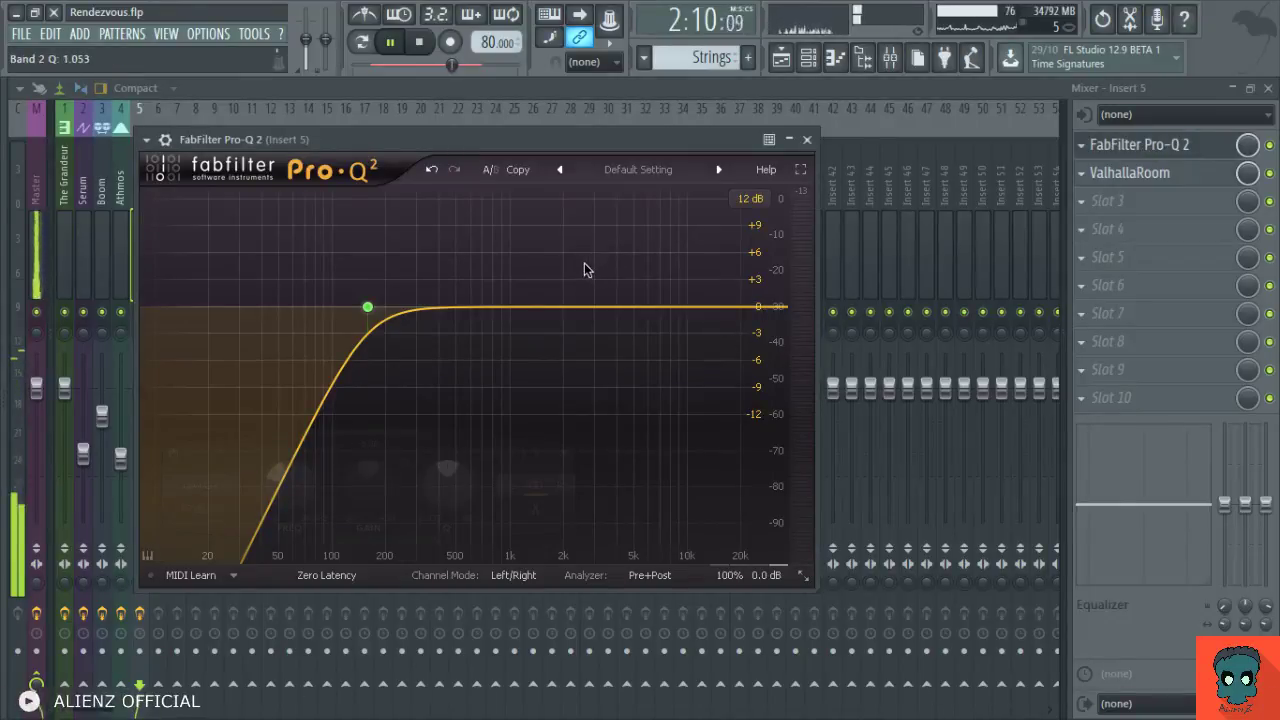
click(810, 140)
key(F5)
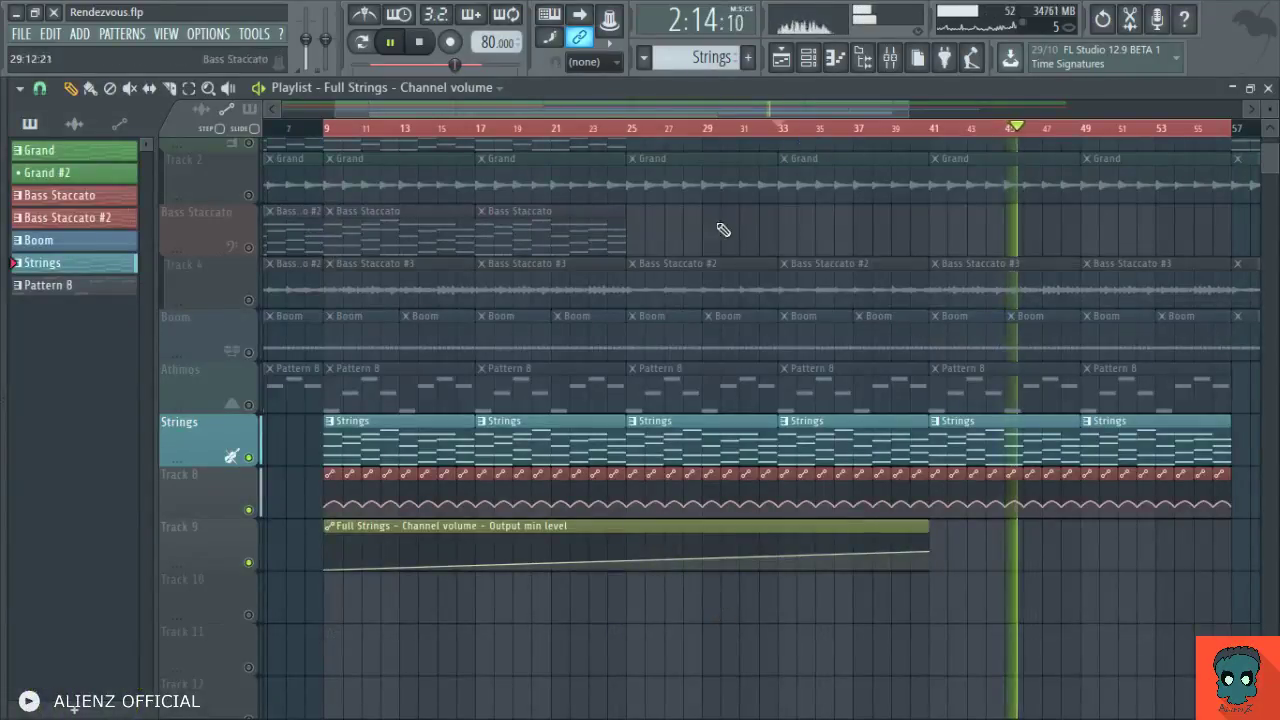
Stop playback, cancel the Strings solo so all tracks sound, and play the arrangement from bar 9.
scroll(715, 235, down, 1)
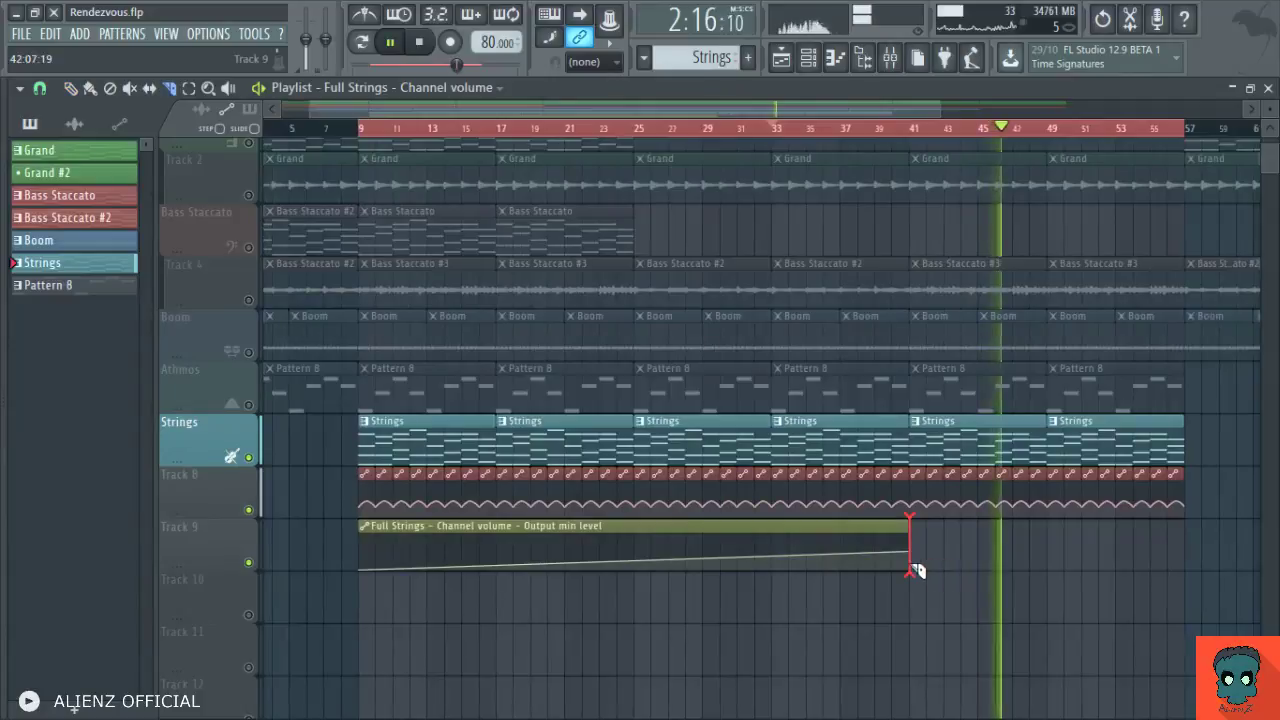
scroll(777, 129, down, 1)
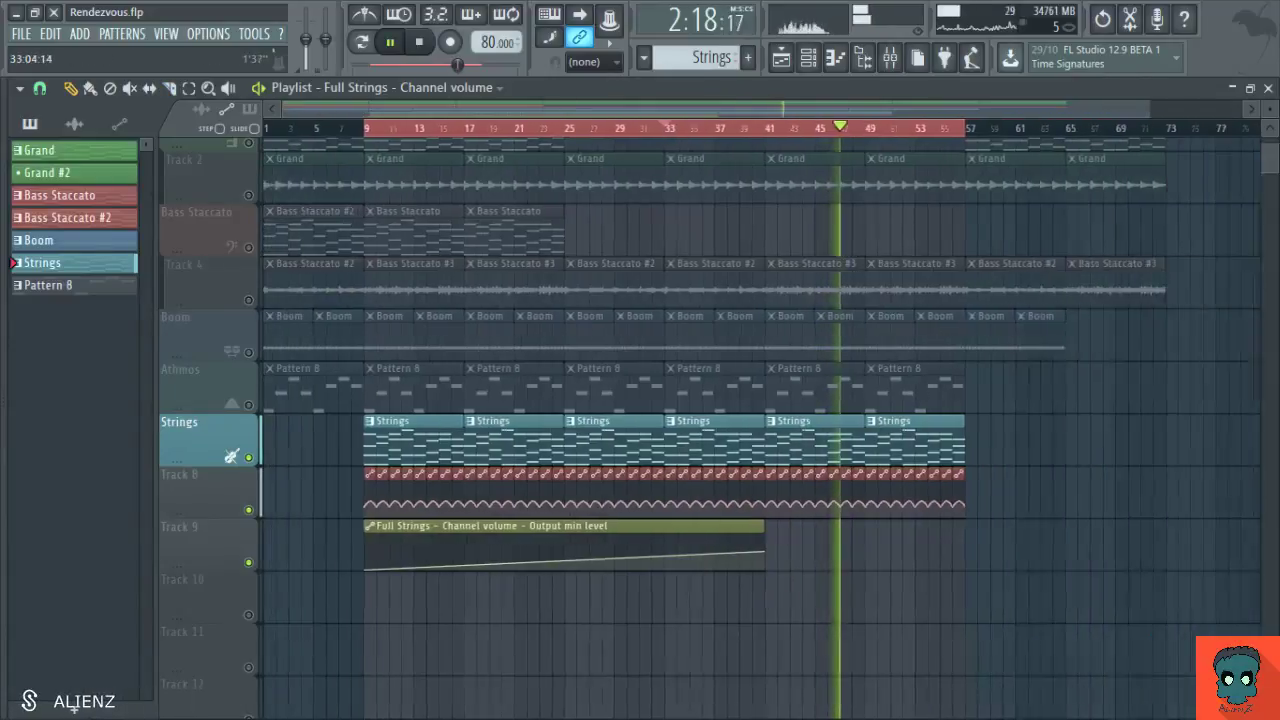
scroll(720, 235, down, 1)
key(space)
click(363, 128)
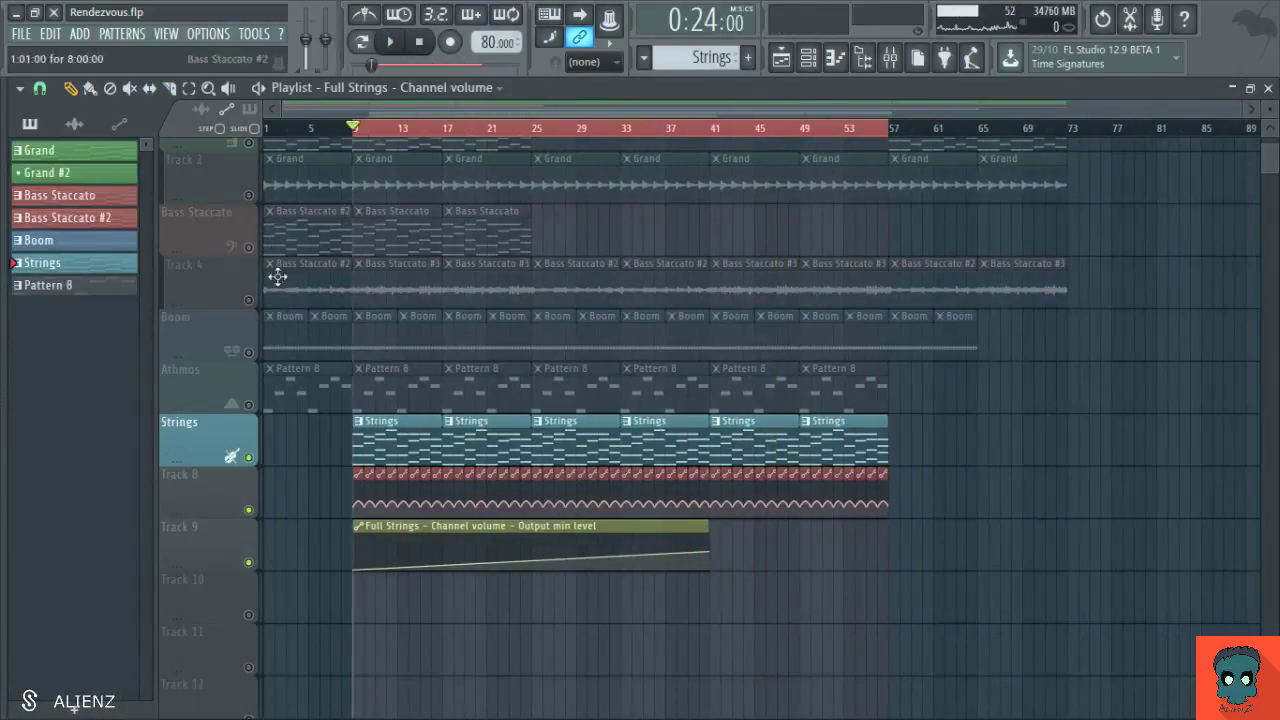
right_click(249, 457)
key(space)
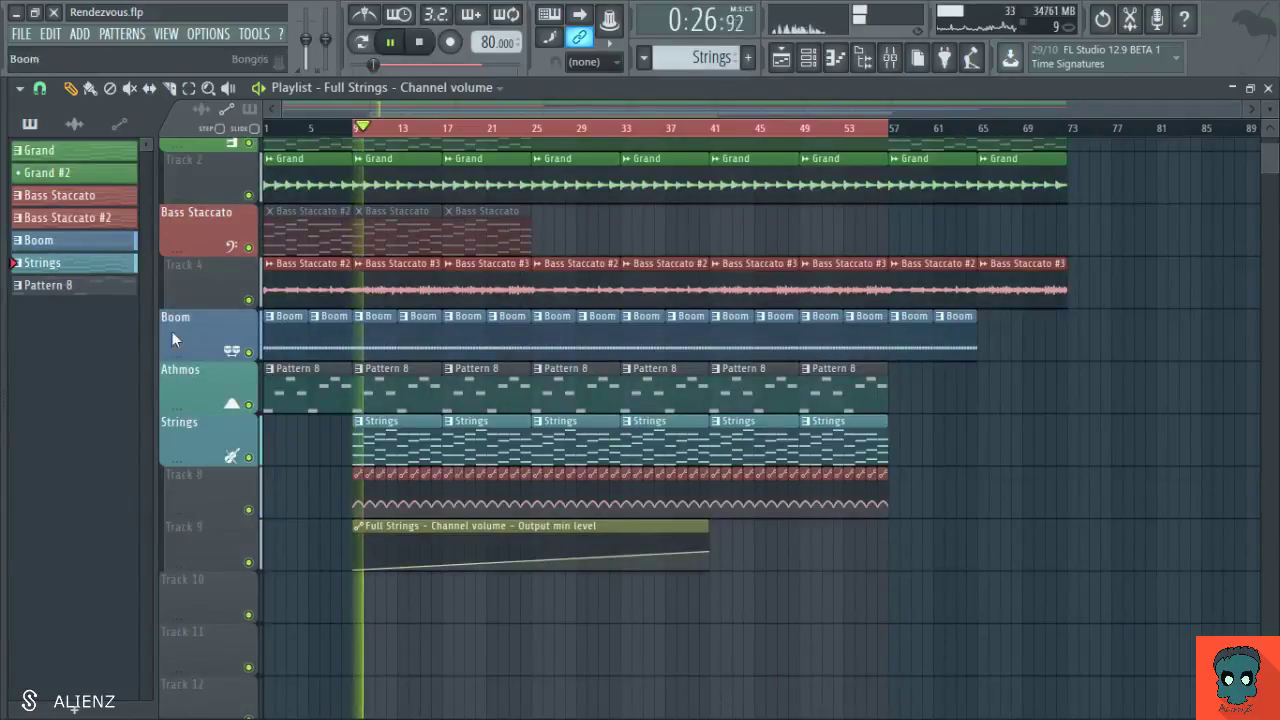
Clear the bar 9 to 57 loop range and listen to the full arrangement with the strings.
scroll(171, 331, down, 1)
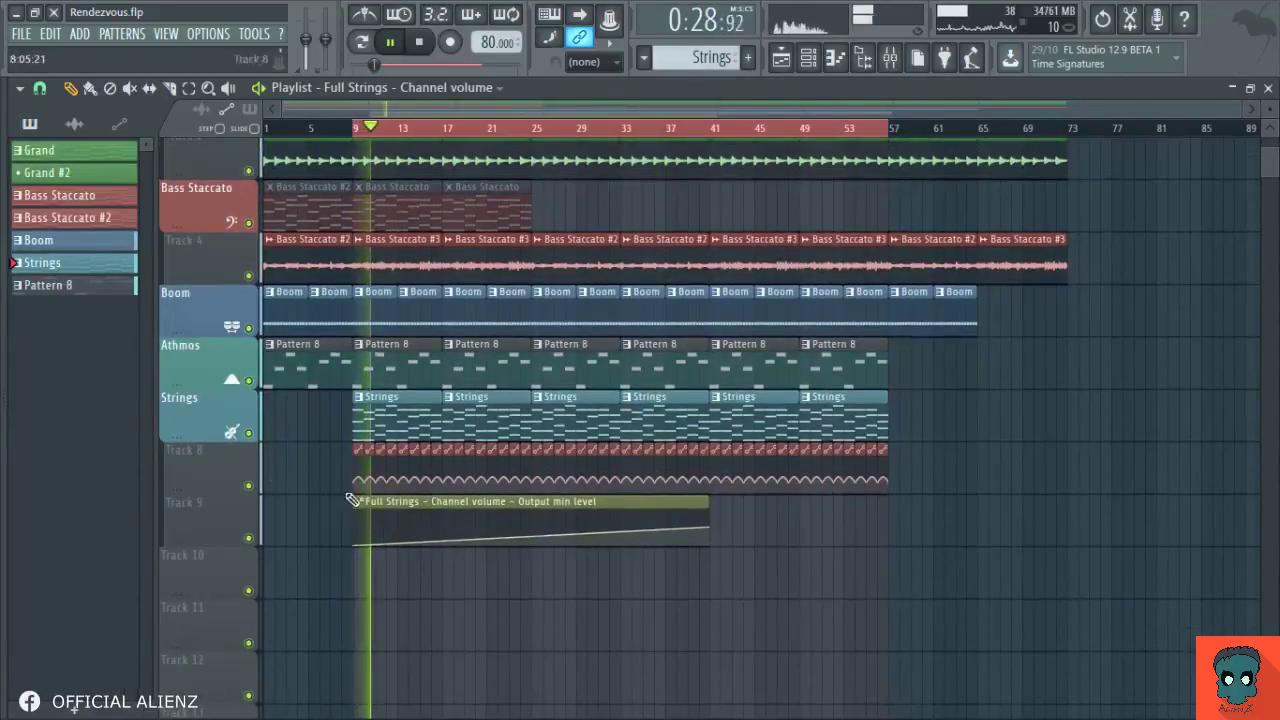
scroll(473, 110, up, 2)
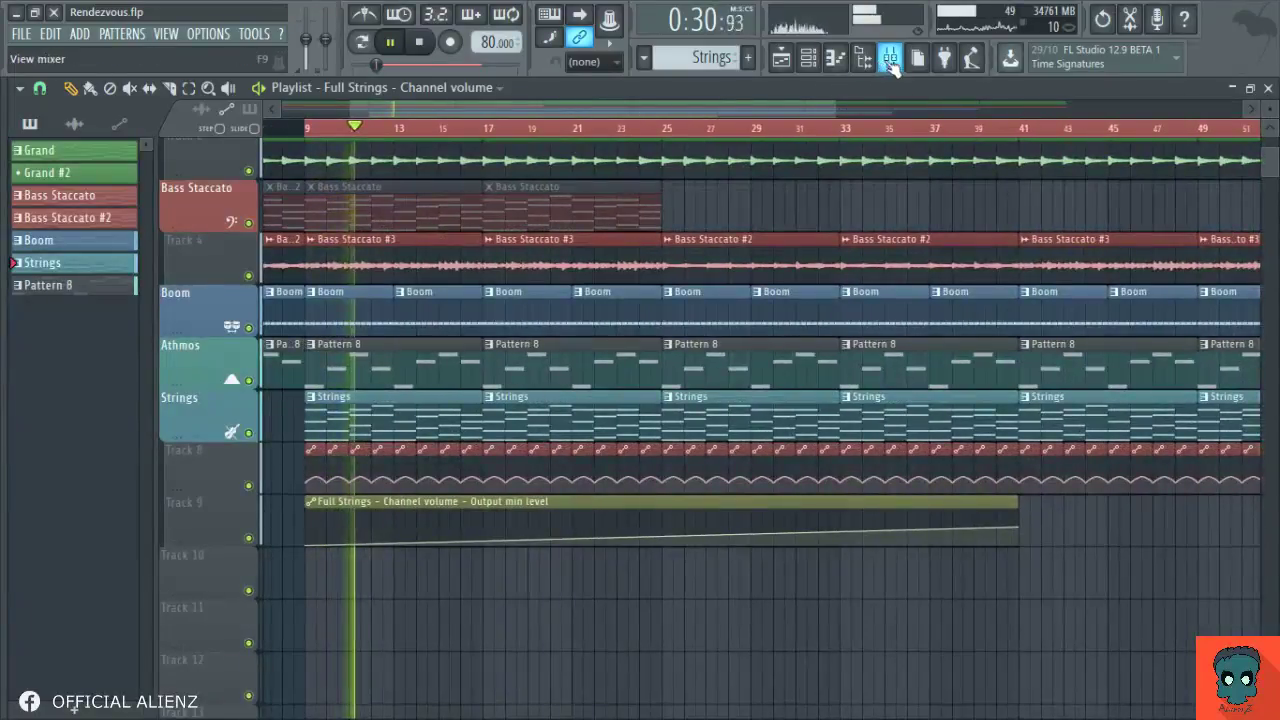
scroll(1014, 277, up, 2)
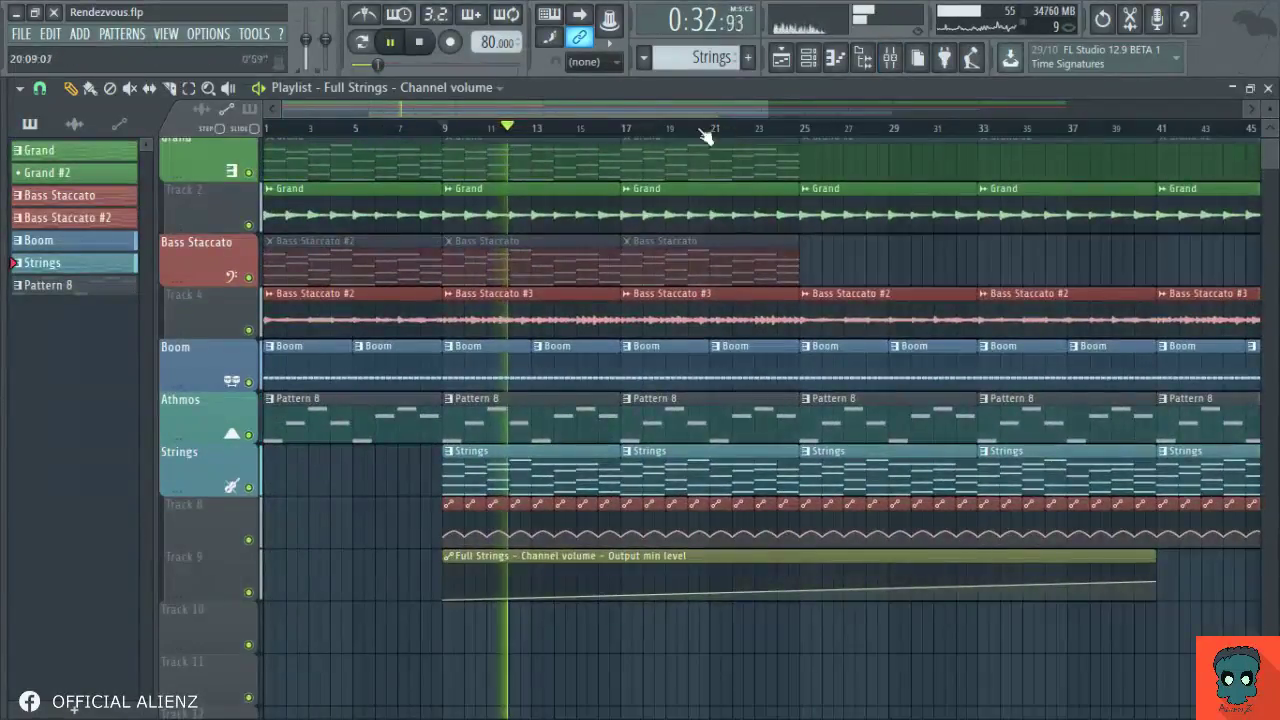
scroll(497, 258, up, 1)
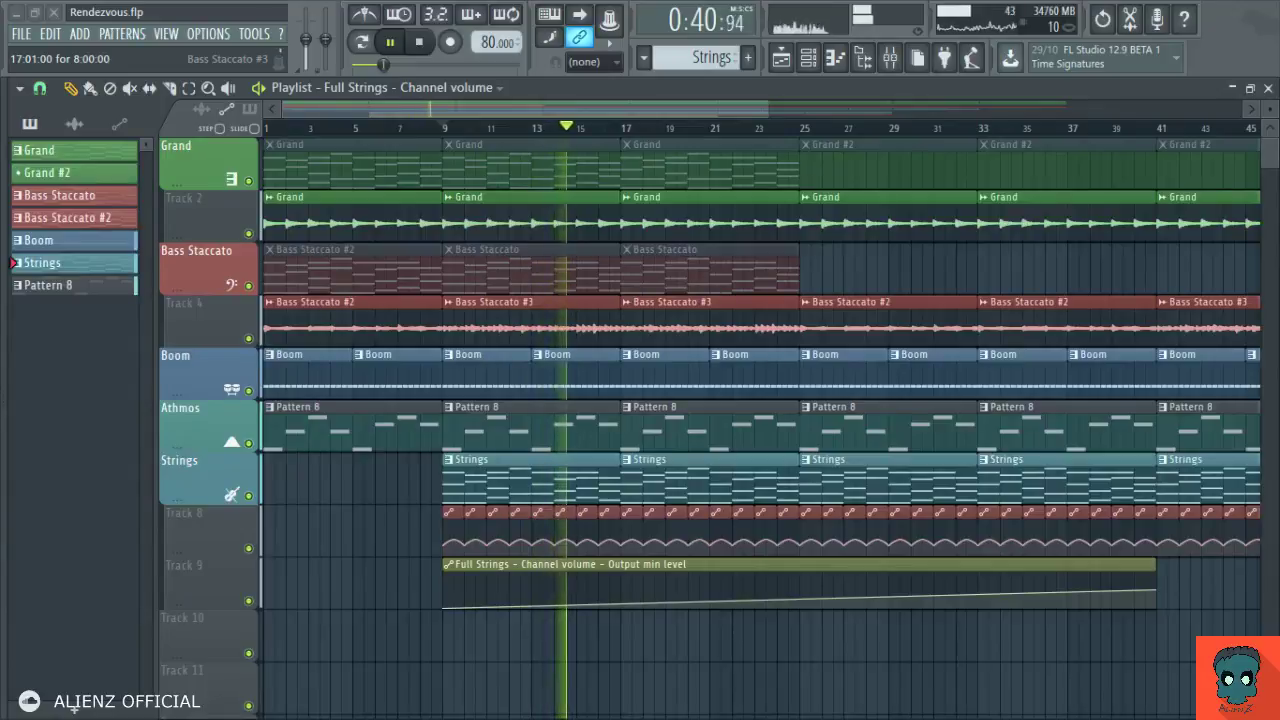
scroll(760, 430, down, 1)
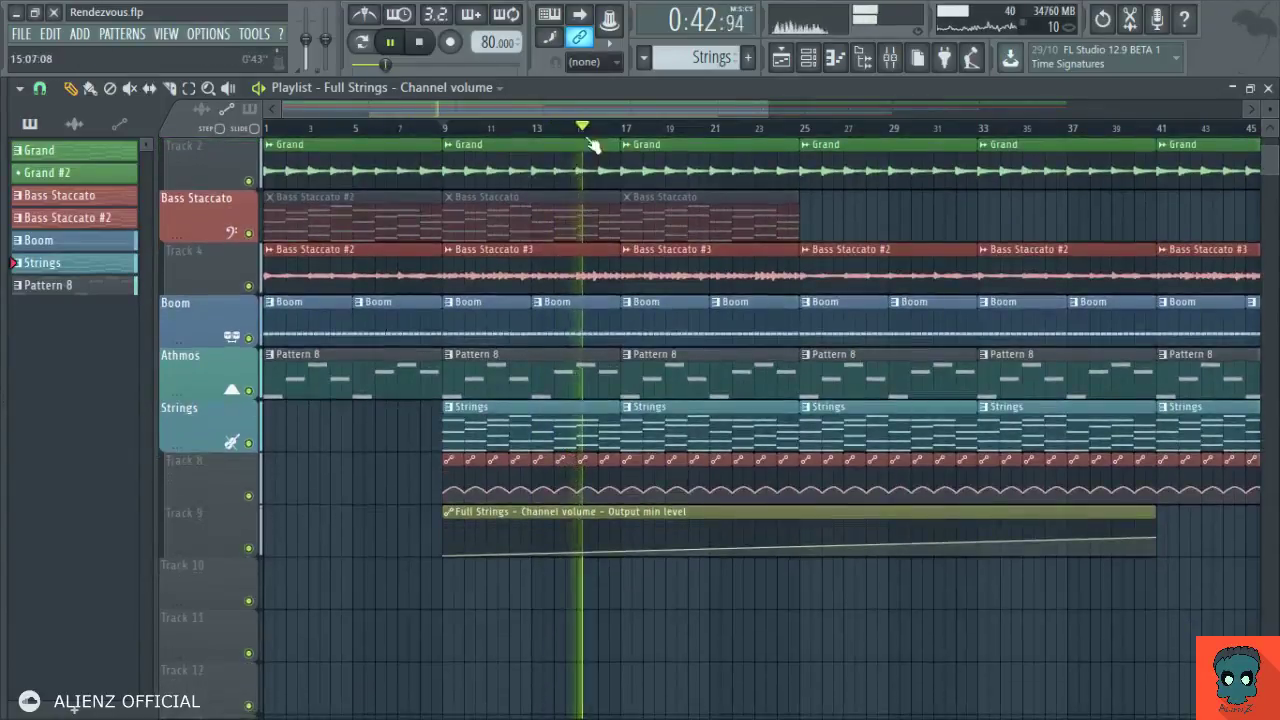
Clone the Boom pattern as Boom #2 and open its notes in the piano roll.
scroll(760, 430, down, 1)
scroll(591, 400, down, 1)
scroll(528, 250, down, 1)
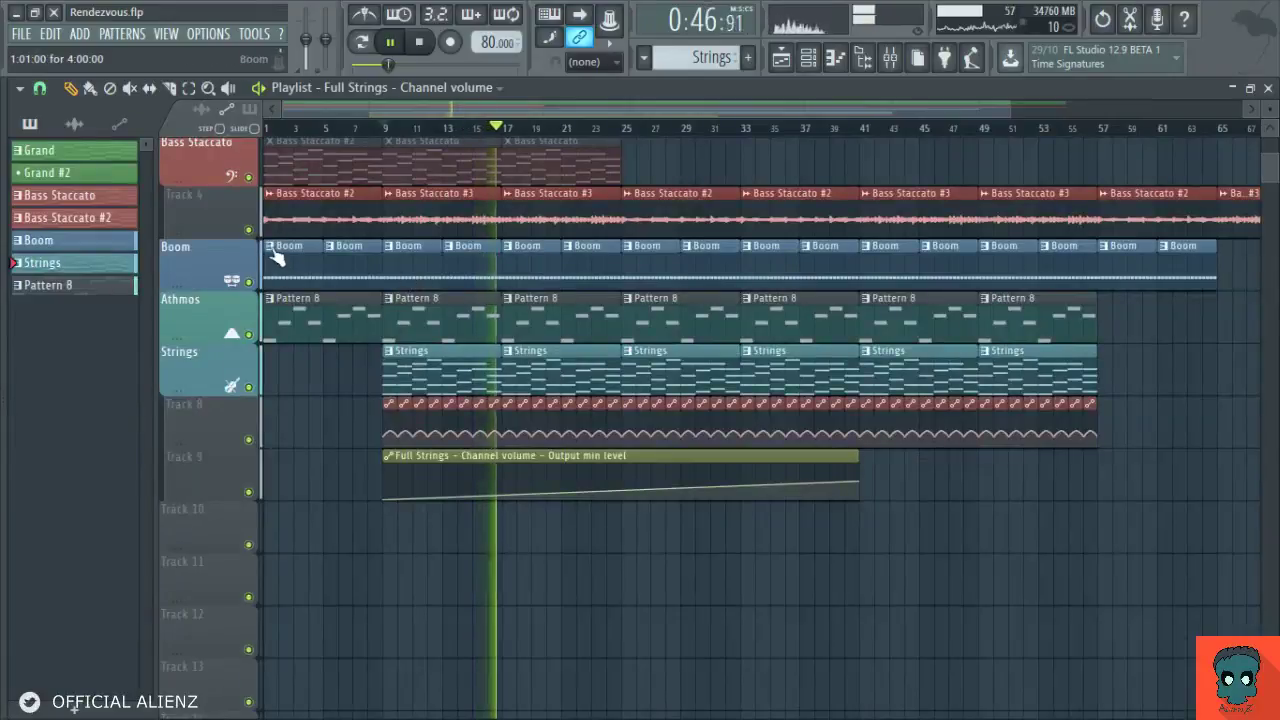
key(ctrl+shift+c)
key(F7)
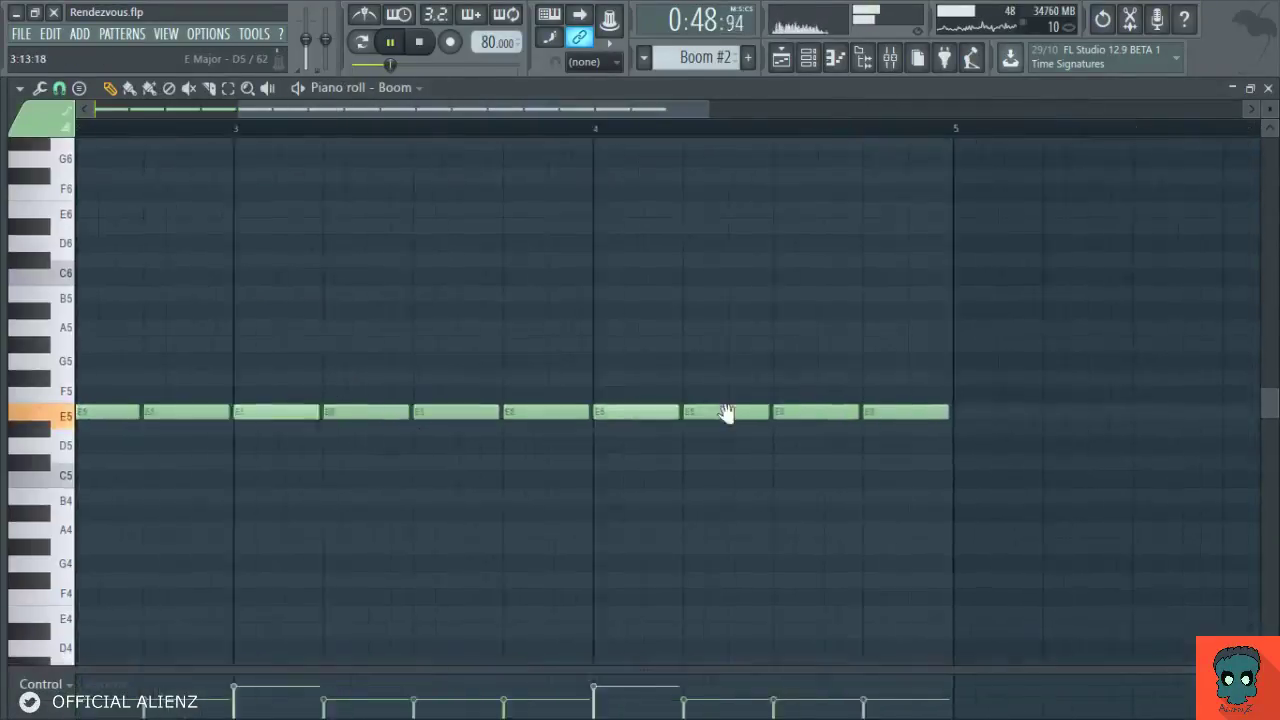
Delete every note except the first E5 in Boom #2 and stretch the remaining note to about one bar.
scroll(604, 173, down, 5)
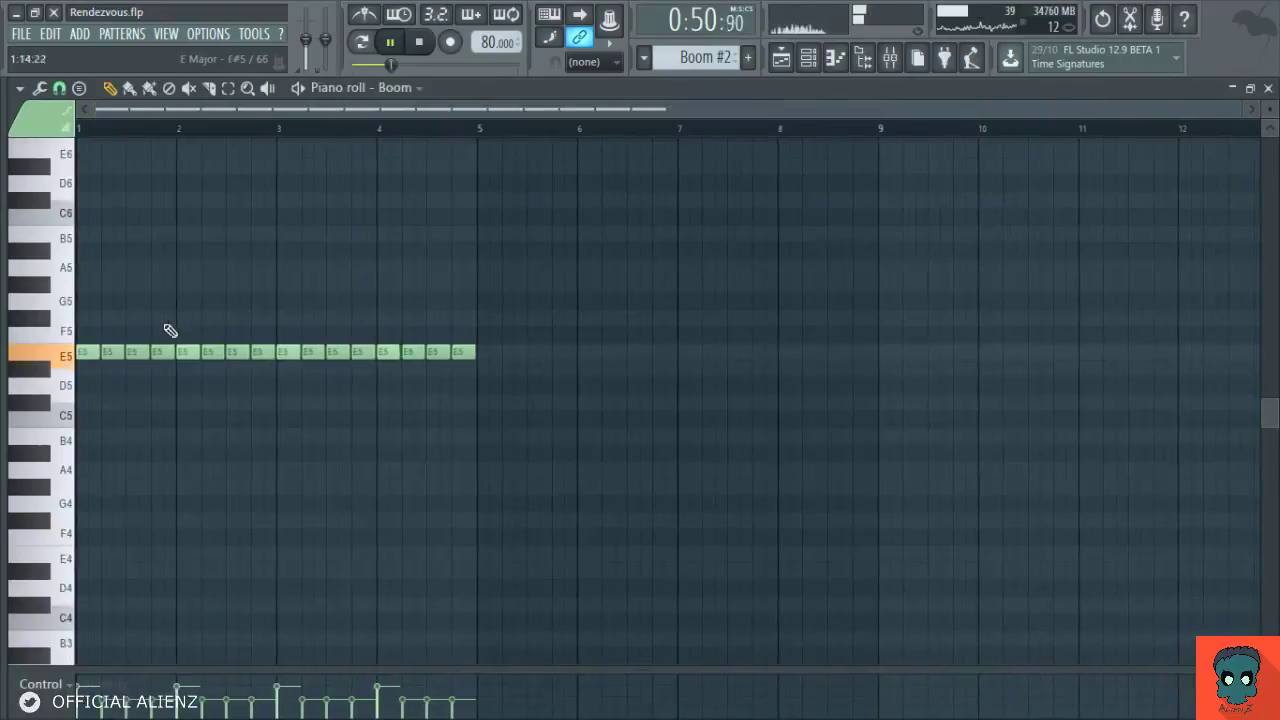
drag(611, 331, 131, 412)
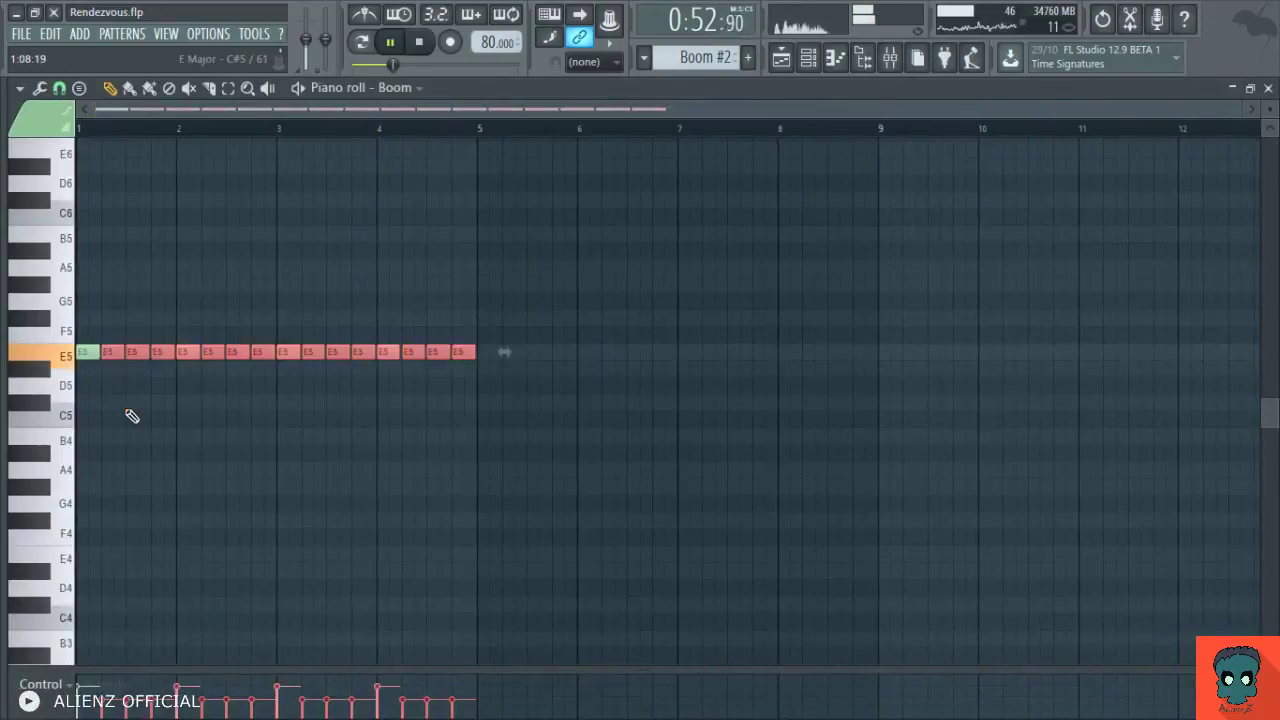
key(Delete)
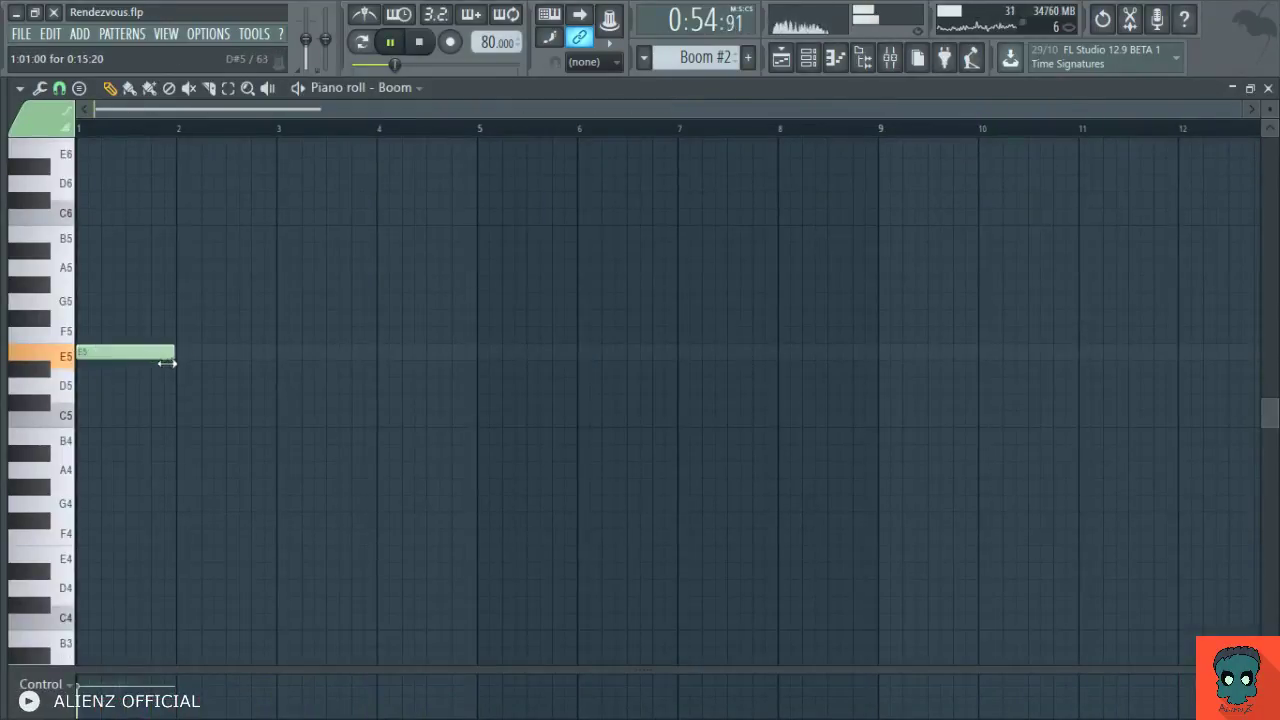
In the playlist, replace the Boom clips in bars 1 to 8 with Boom #2 clips starting at bars 1 and 5.
key(F5)
key(F6)
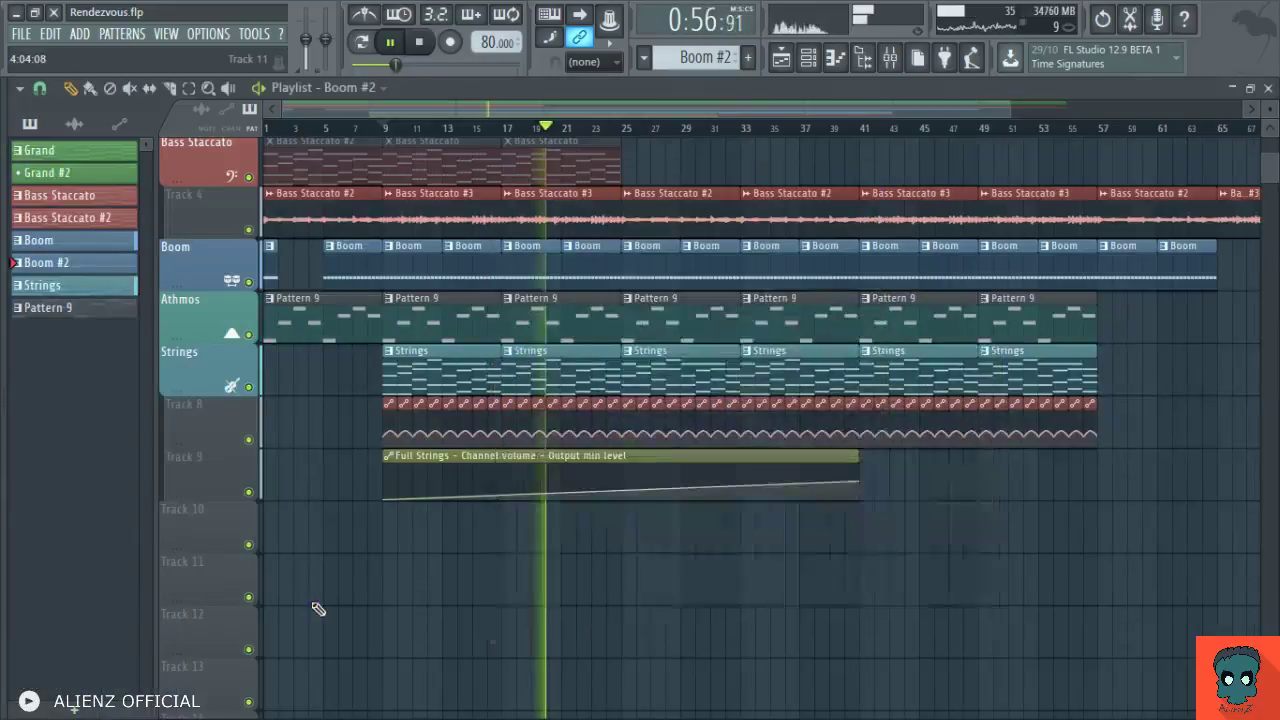
click(270, 268)
double_click(272, 274)
drag(231, 314, 414, 349)
key(F5)
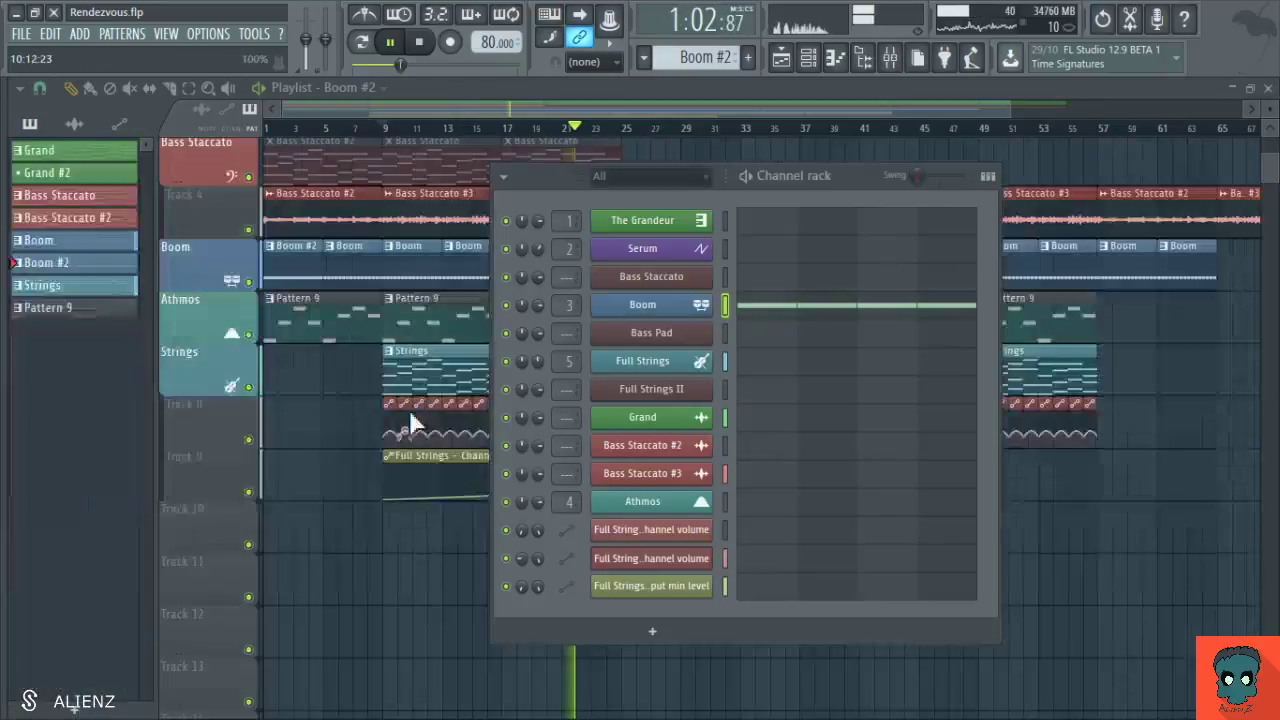
key(F6)
right_click(338, 262)
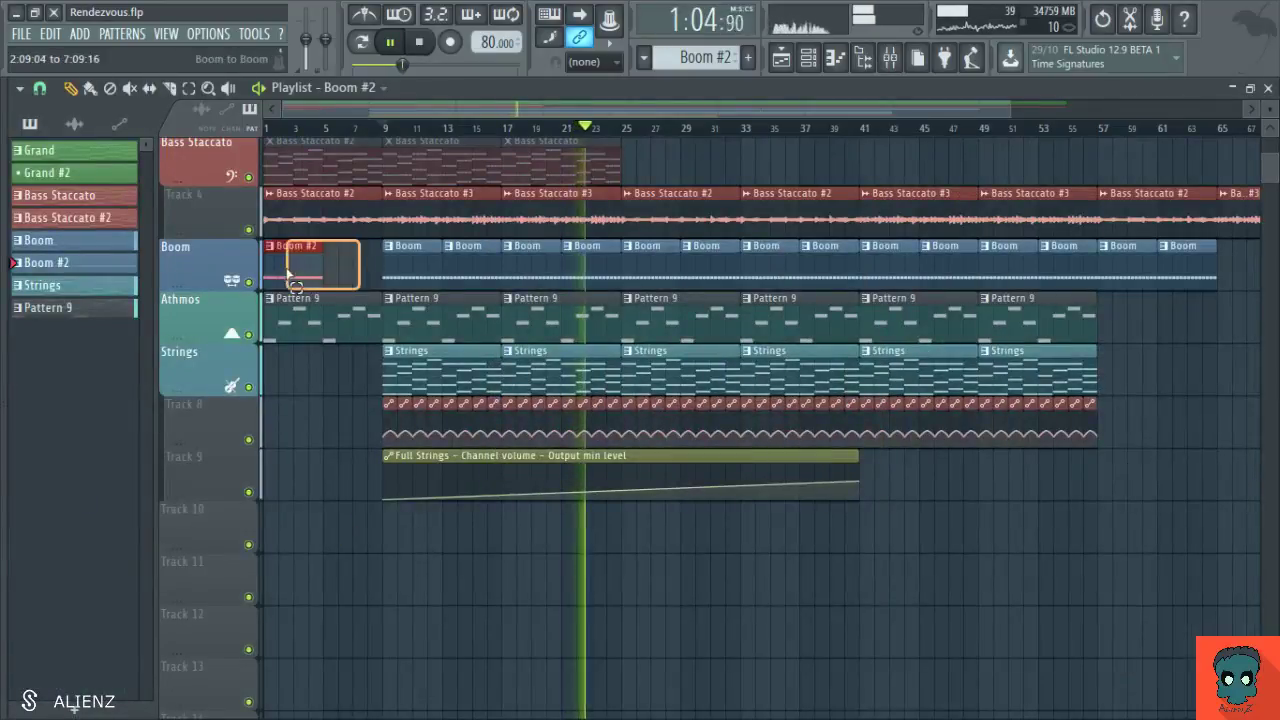
click(338, 262)
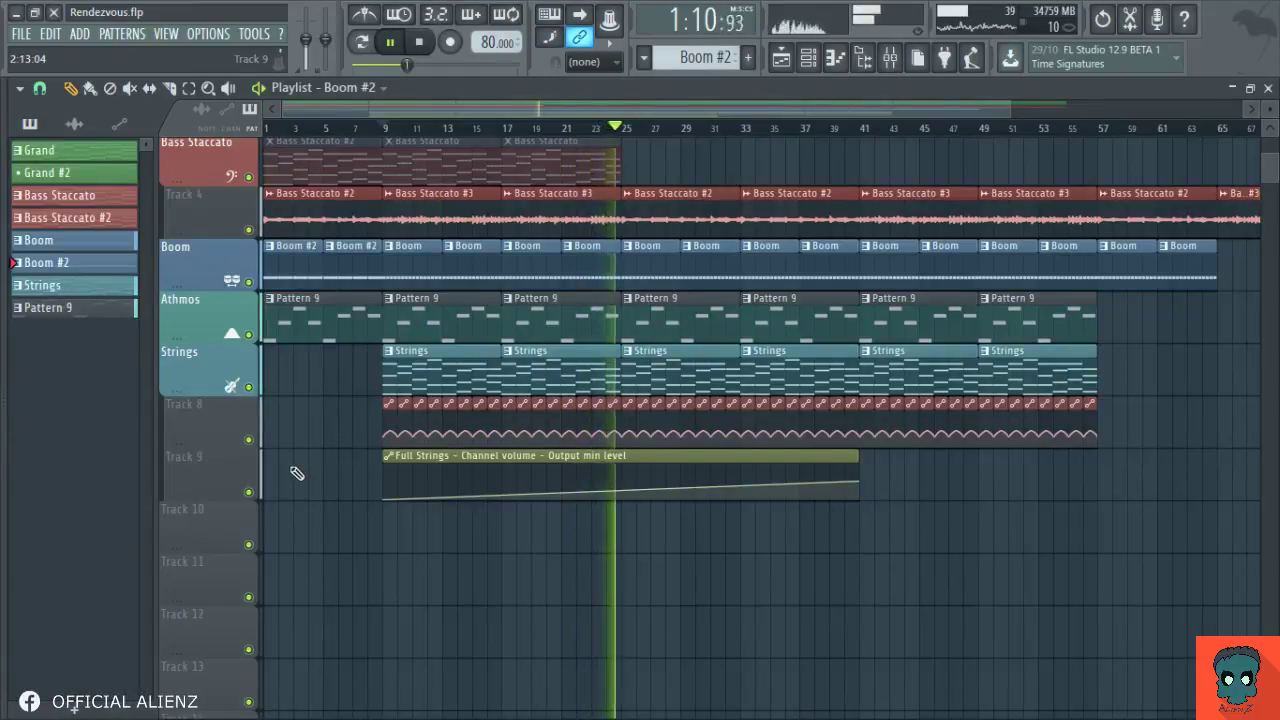
Name playlist track 10 Strings 2 with a teal colour and strings icon, and place a Strings clip on it at bar 25.
scroll(315, 420, up, 4)
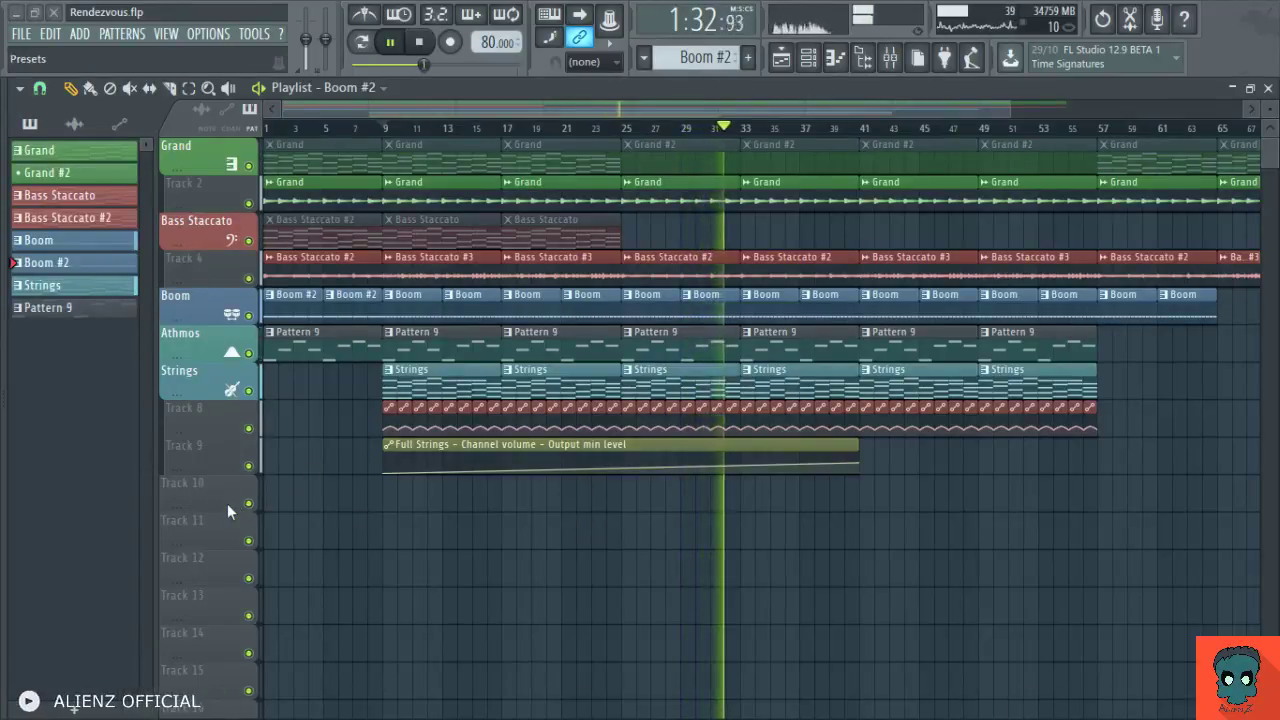
click(201, 488)
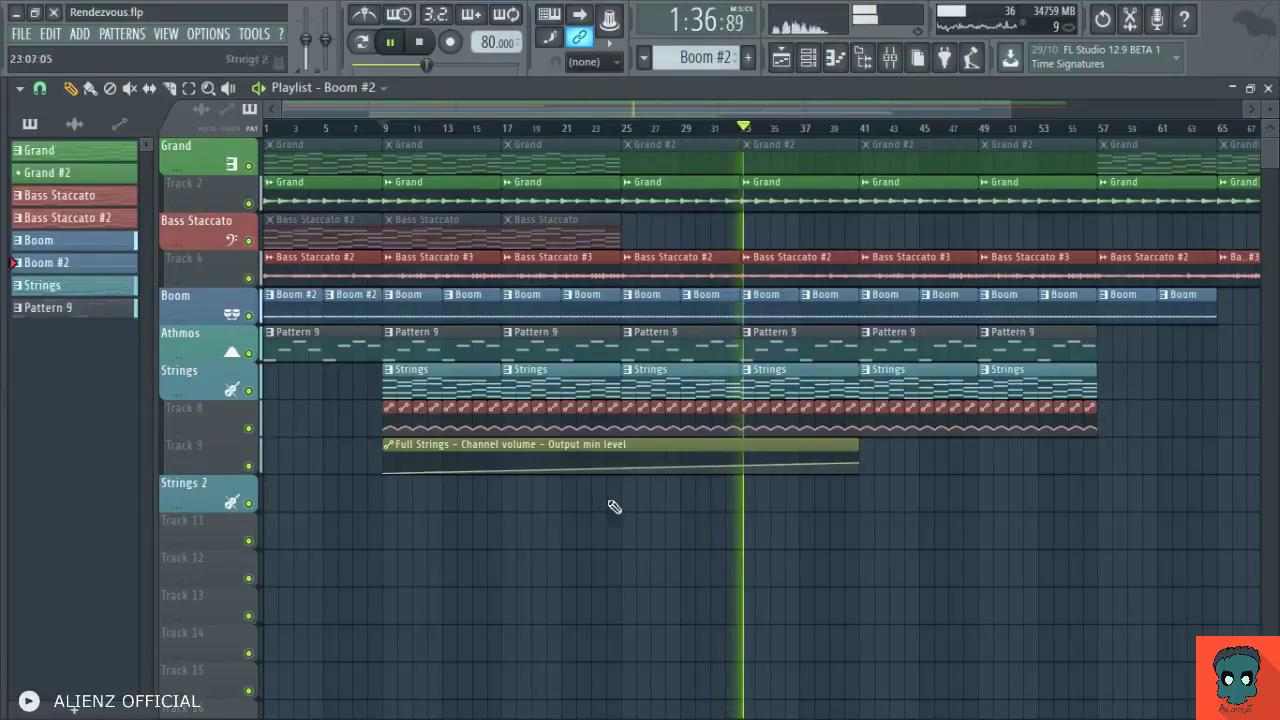
click(567, 378)
click(672, 500)
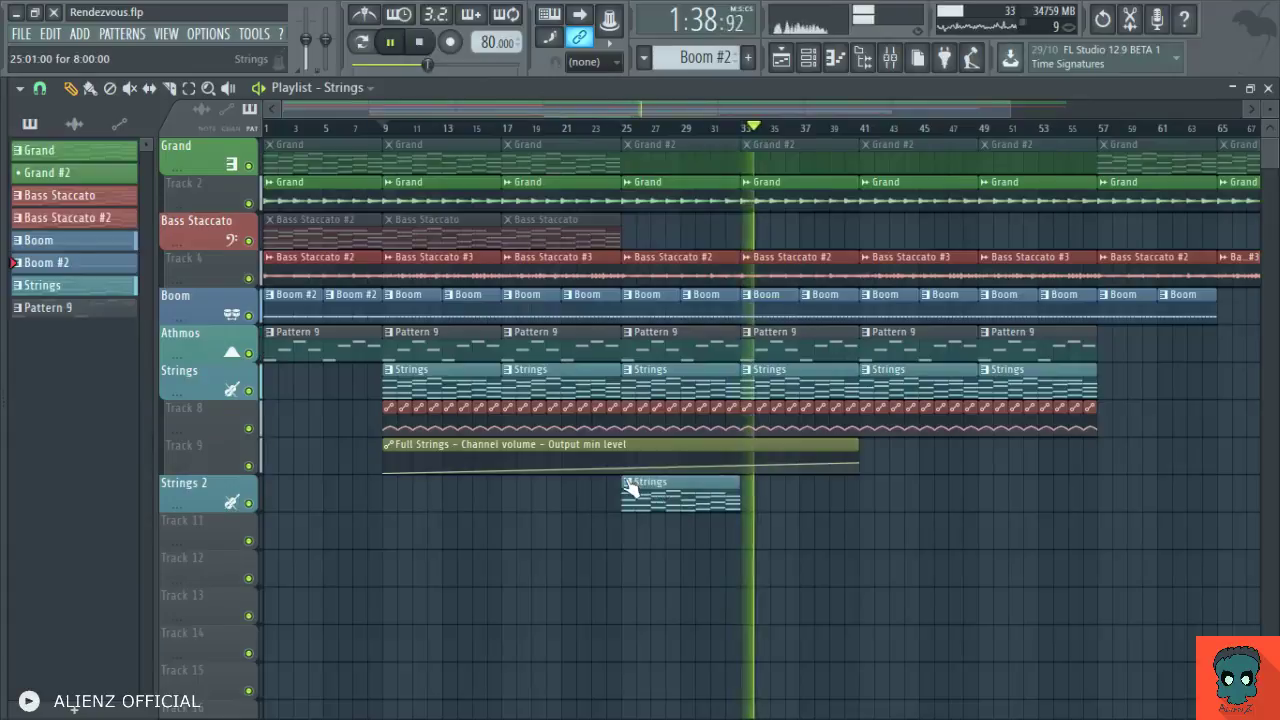
Make the clip on the Strings 2 track a separate pattern, Strings #2, and rename Pattern 9 as Athmos.
click(667, 497)
double_click(667, 497)
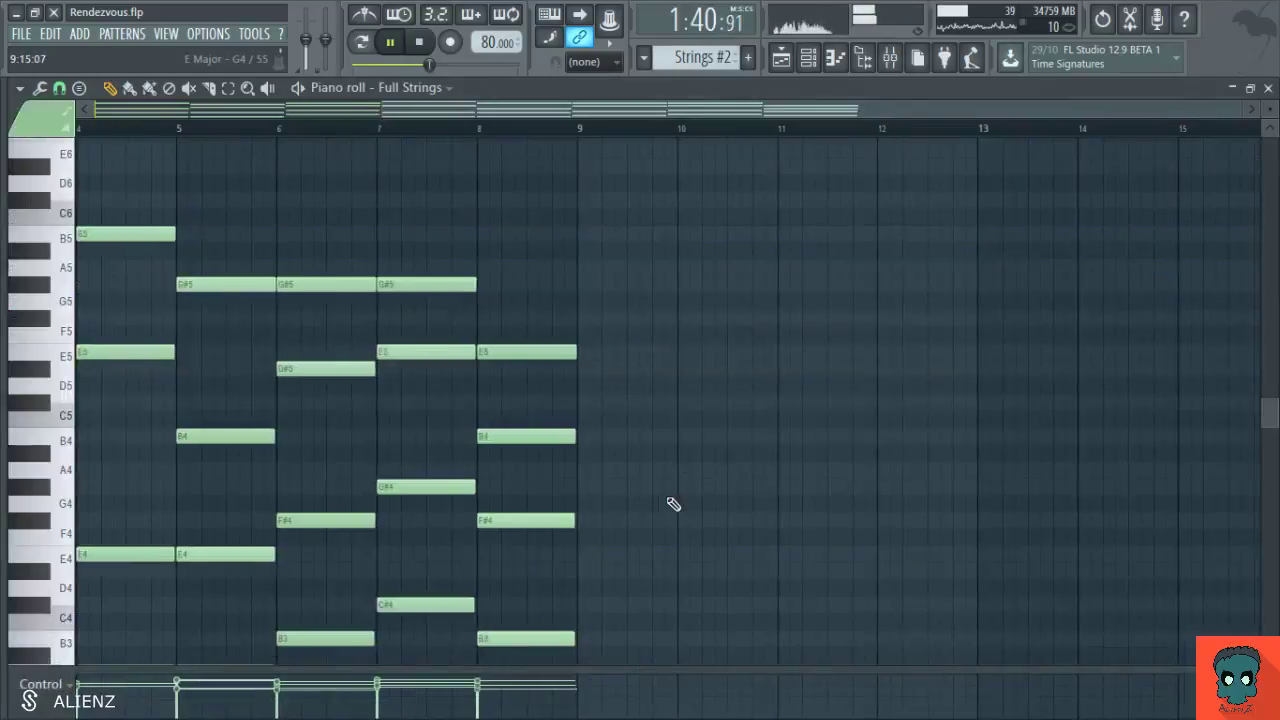
key(F6)
key(F6)
key(space)
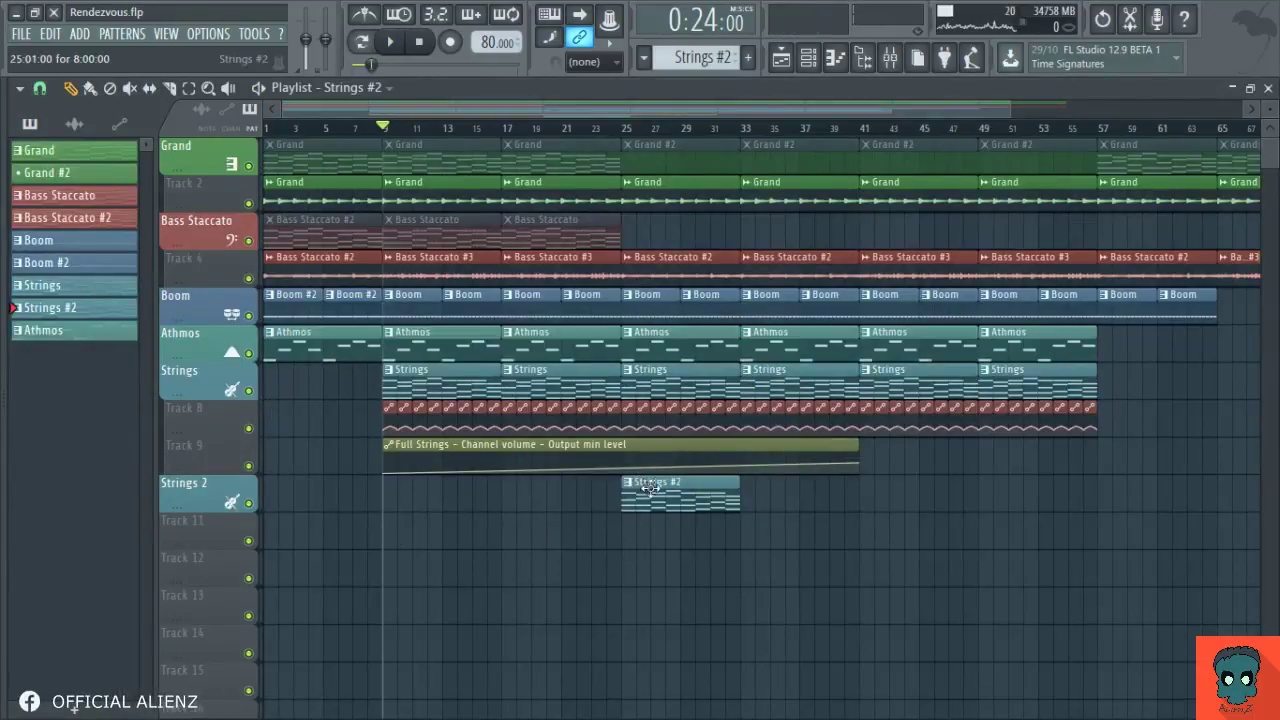
In pattern Strings #2, cut the notes from the Full Strings channel and paste them into Full Strings II.
double_click(703, 501)
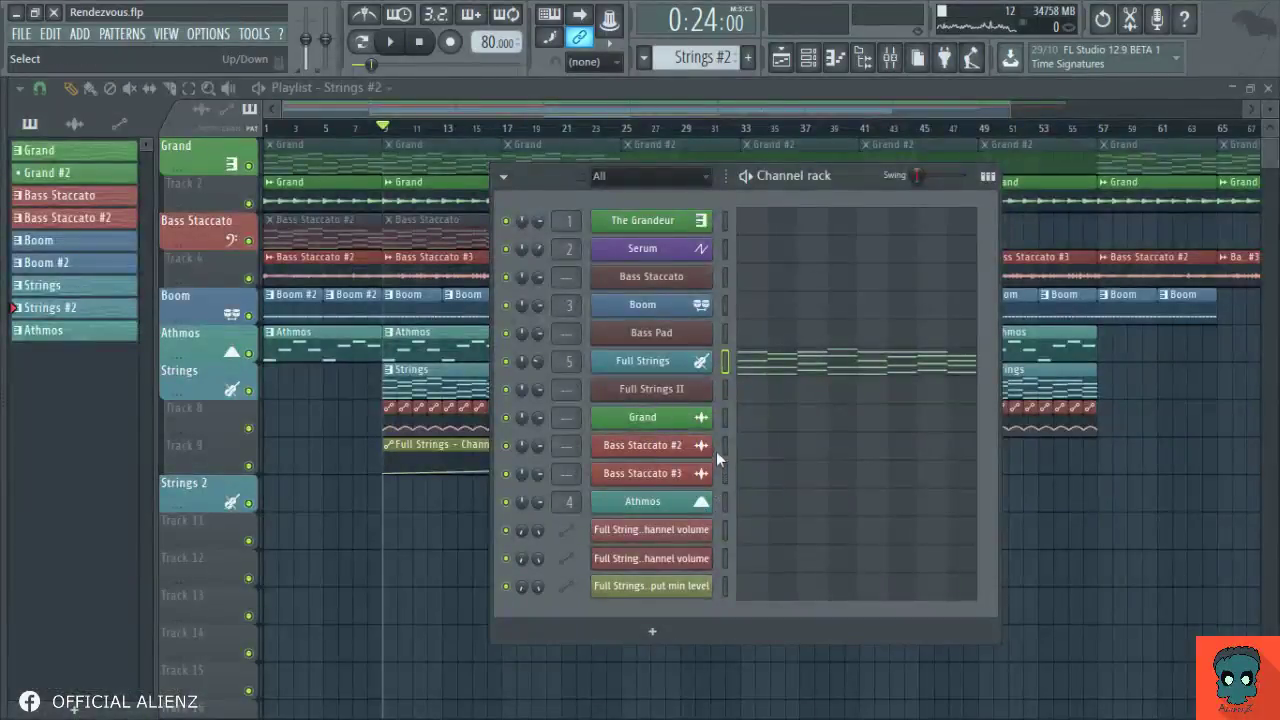
click(725, 390)
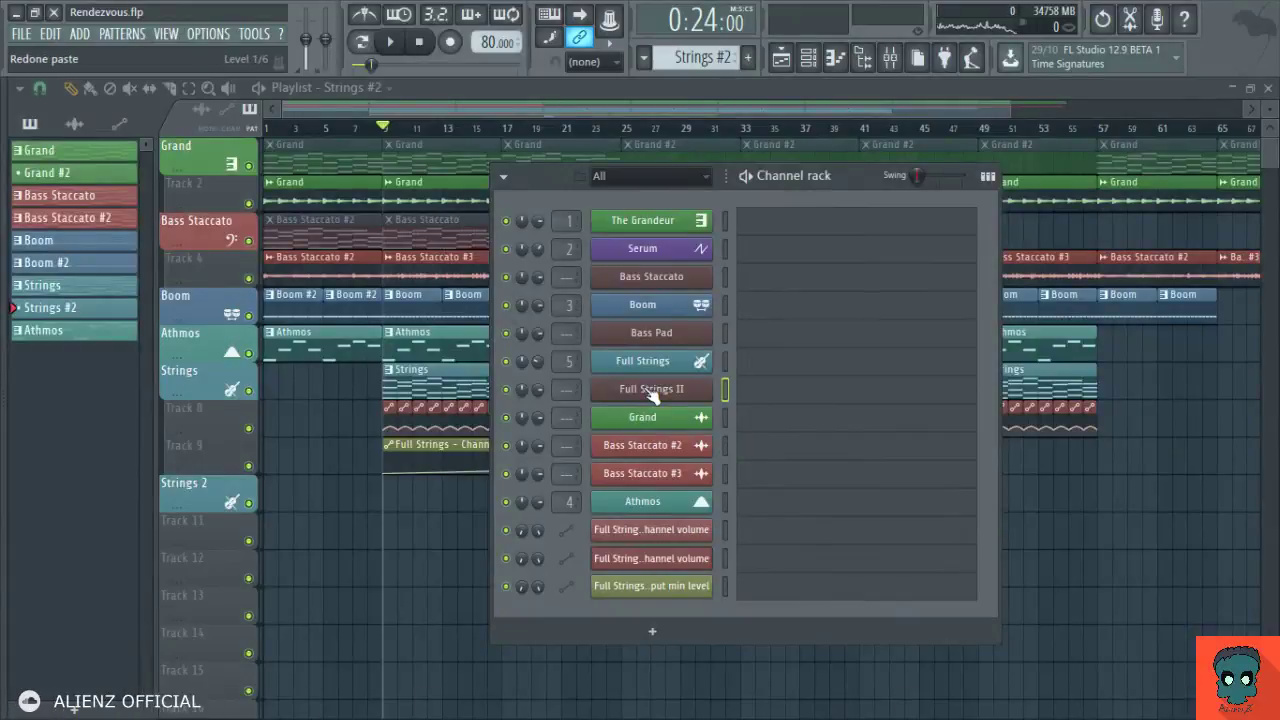
key(ctrl+z)
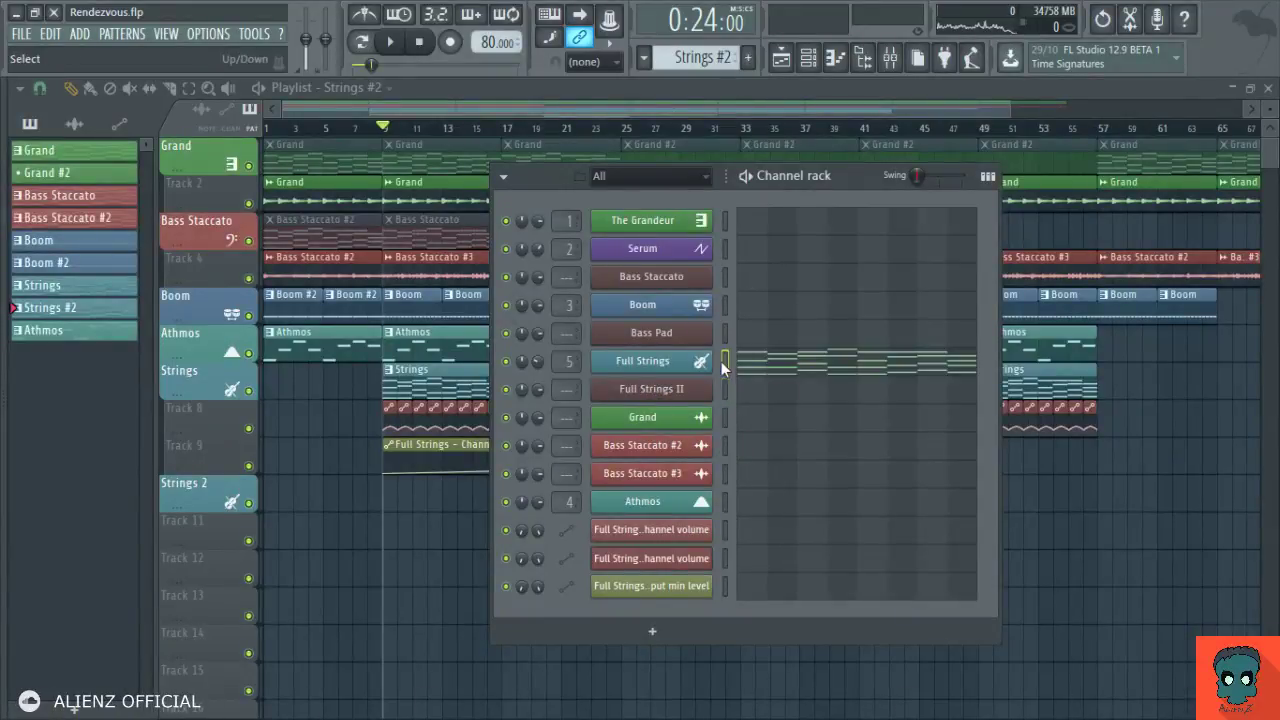
key(ctrl+x)
key(ctrl+v)
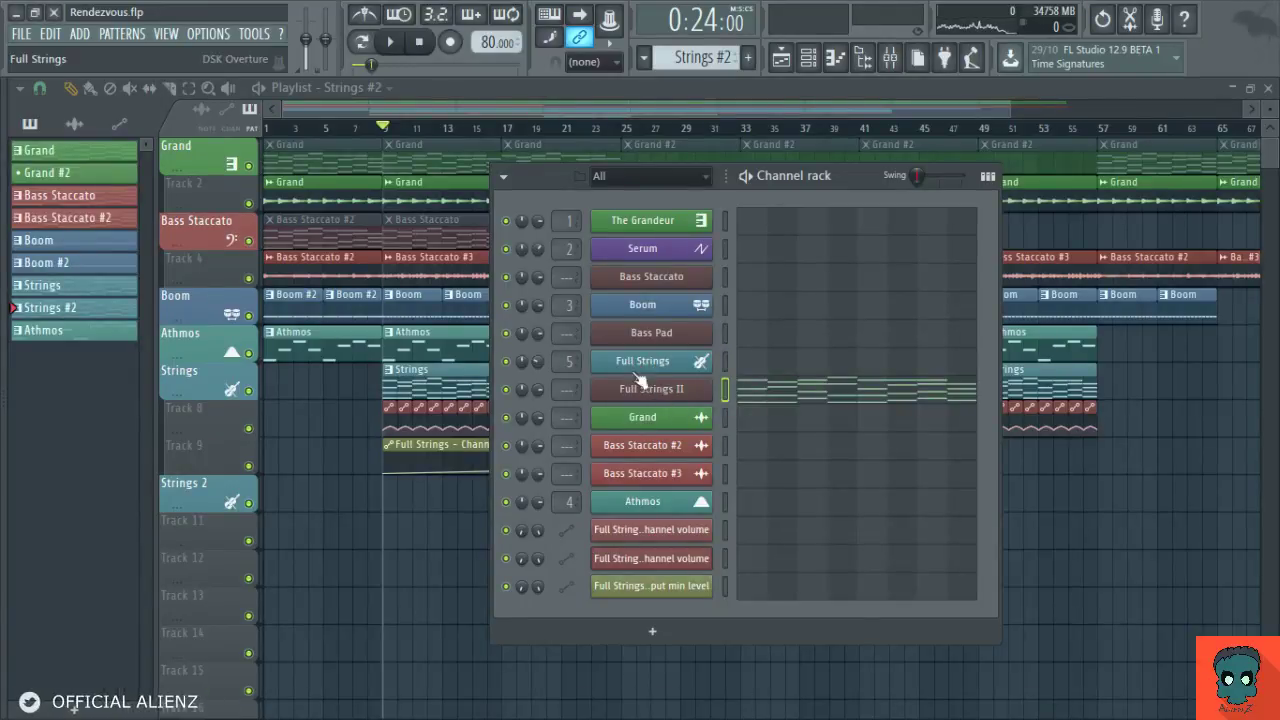
Give the Full Strings II channel the teal colour and strings icon, and route it to mixer track 5.
key(ctrl+z)
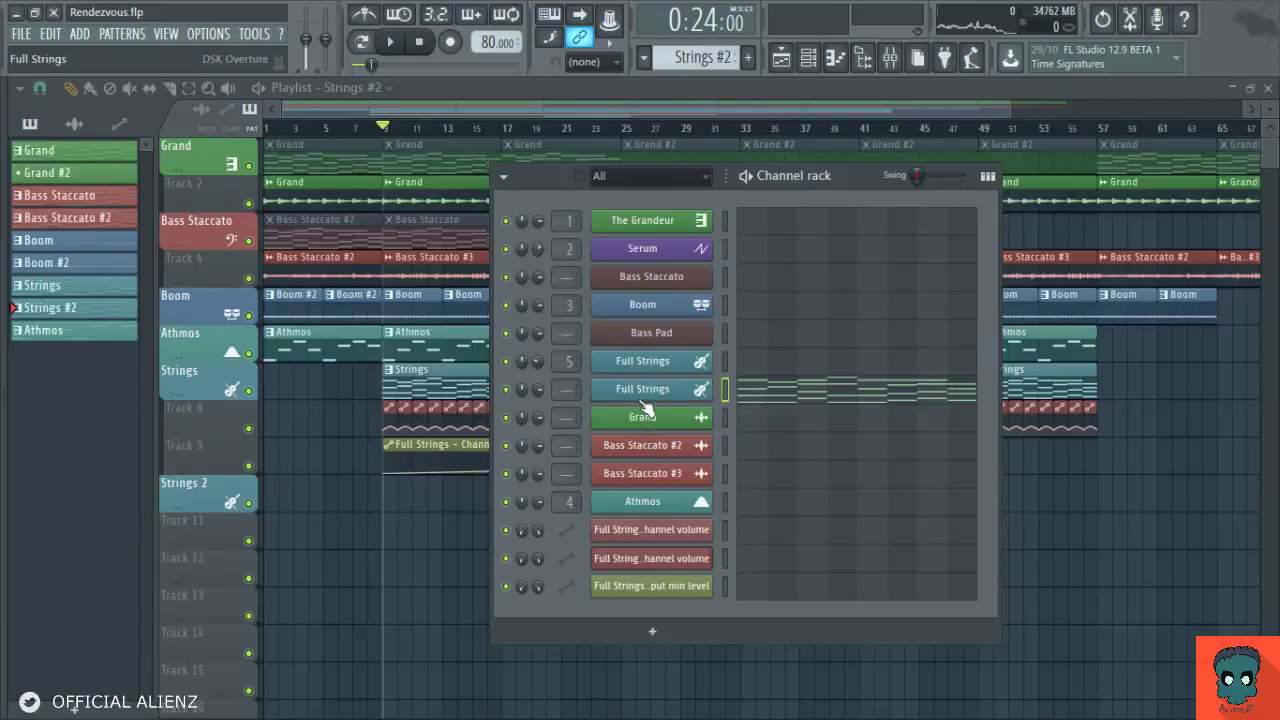
key(ctrl+z)
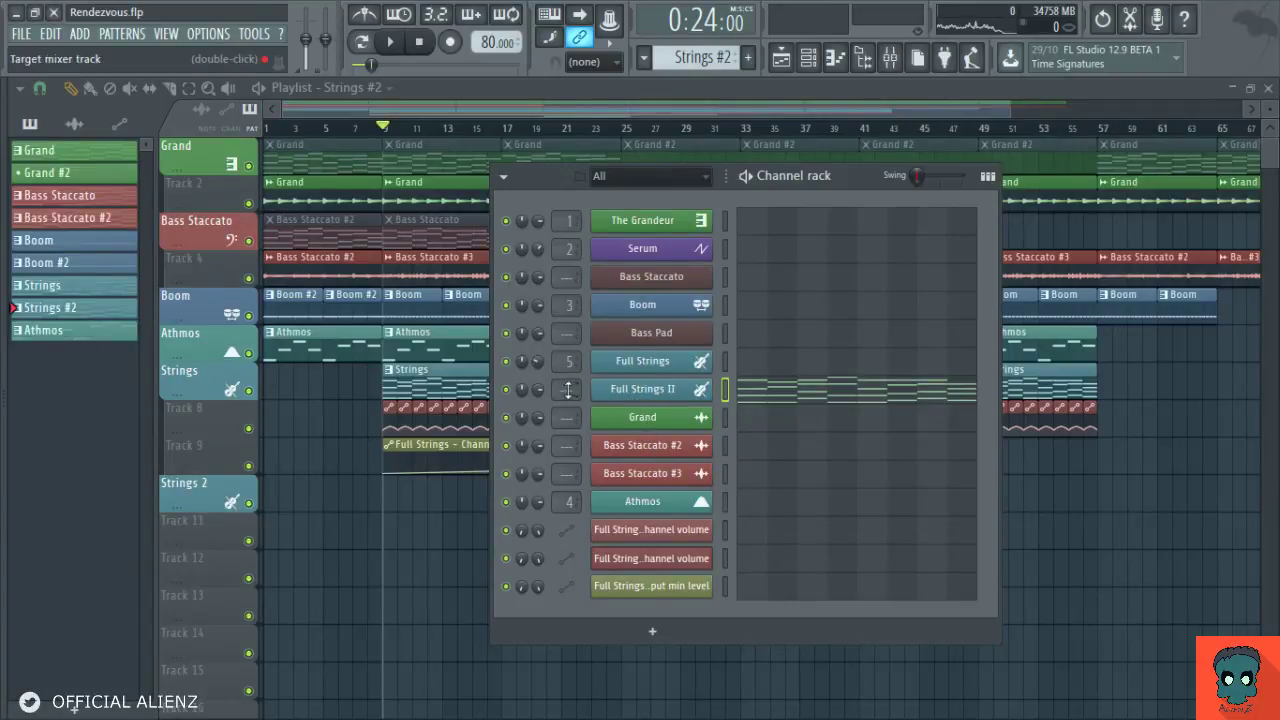
drag(567, 390, 567, 370)
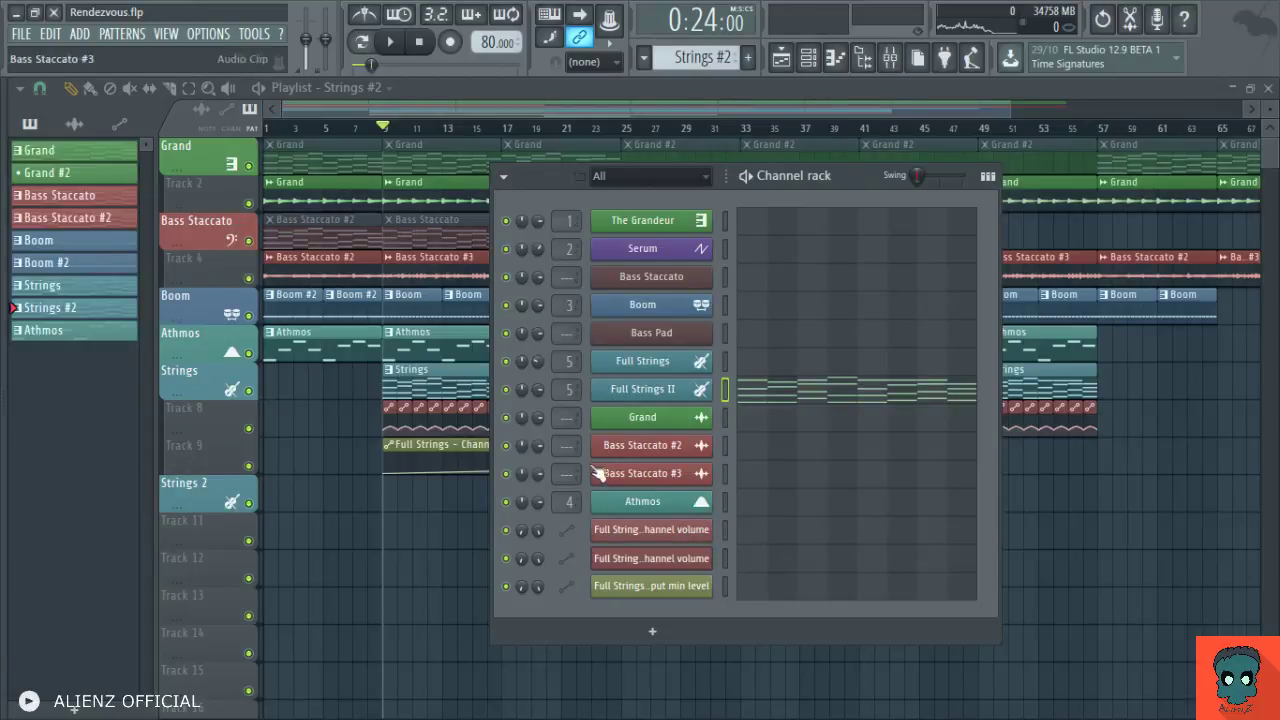
Play the arrangement from bar 9, reroute the Full Strings II channel to mixer track 6 and open that mixer track.
key(space)
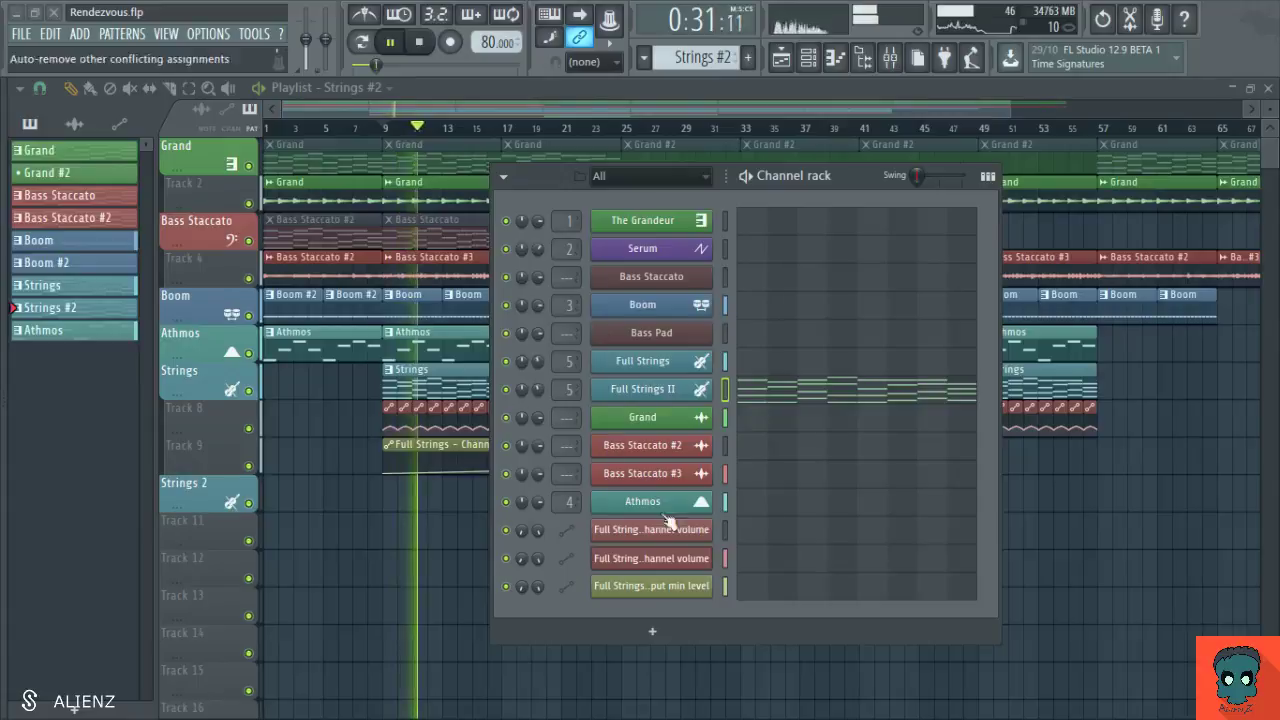
key(F6)
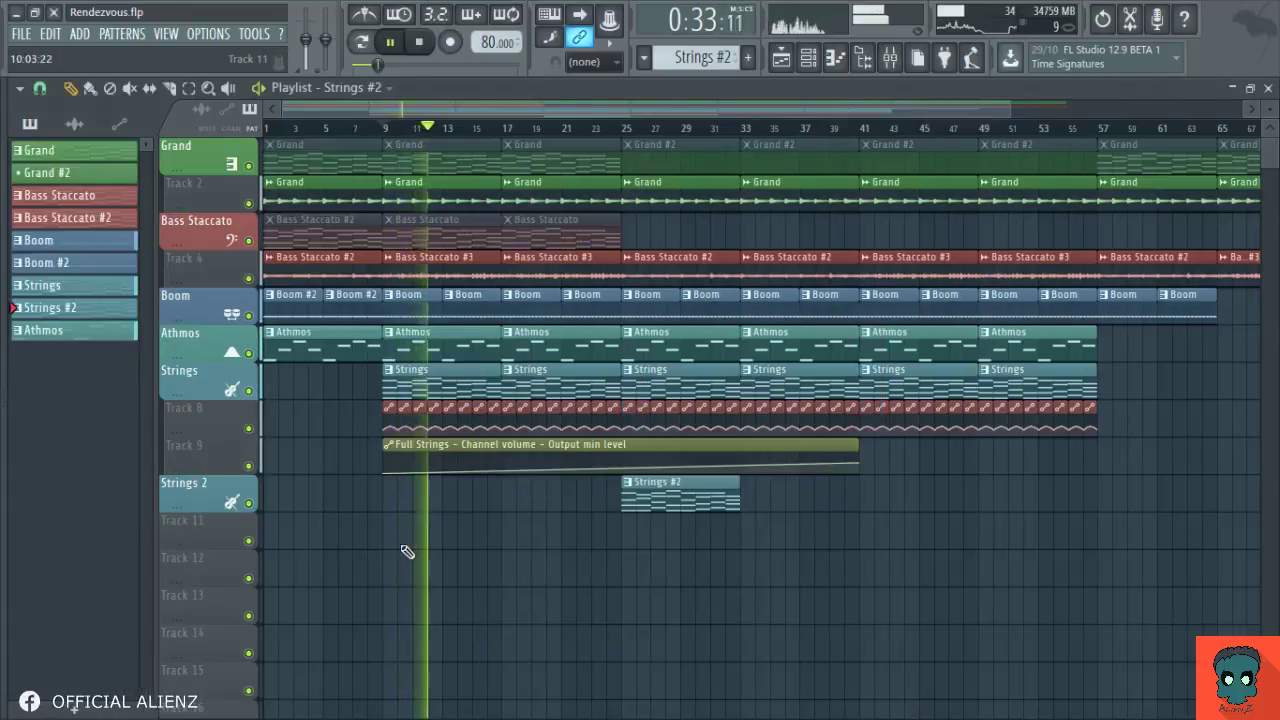
click(808, 58)
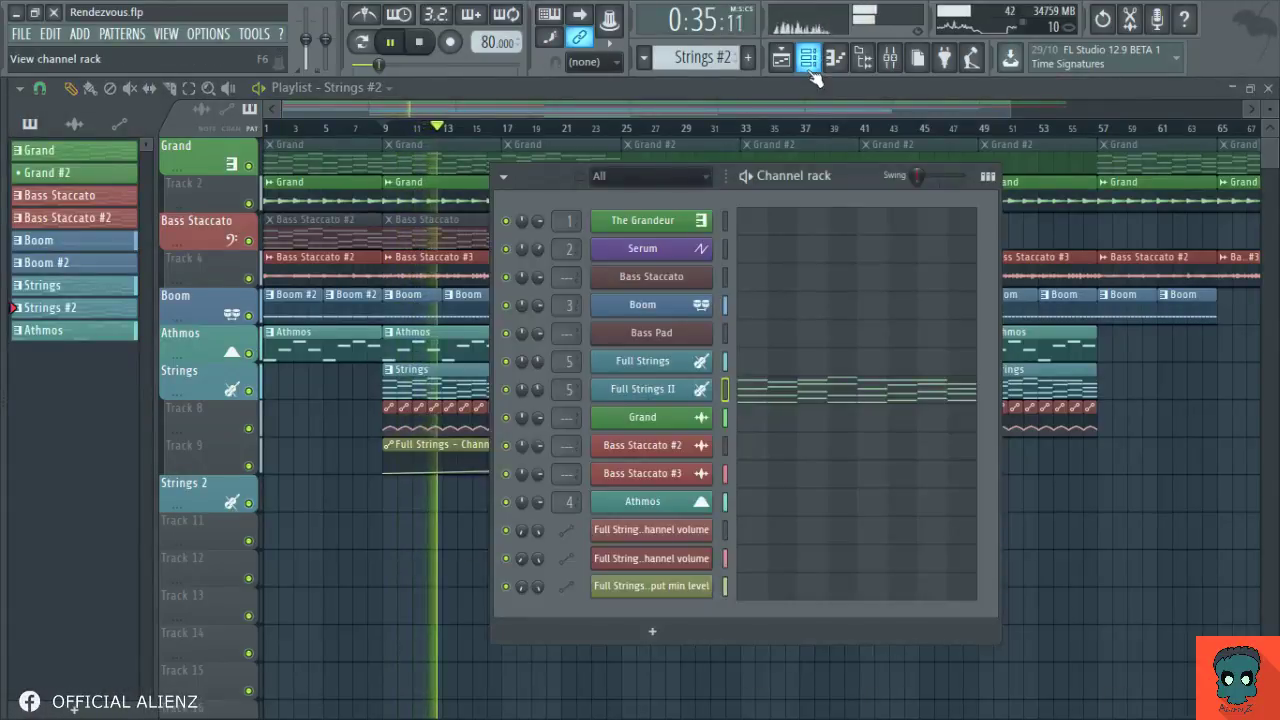
click(809, 62)
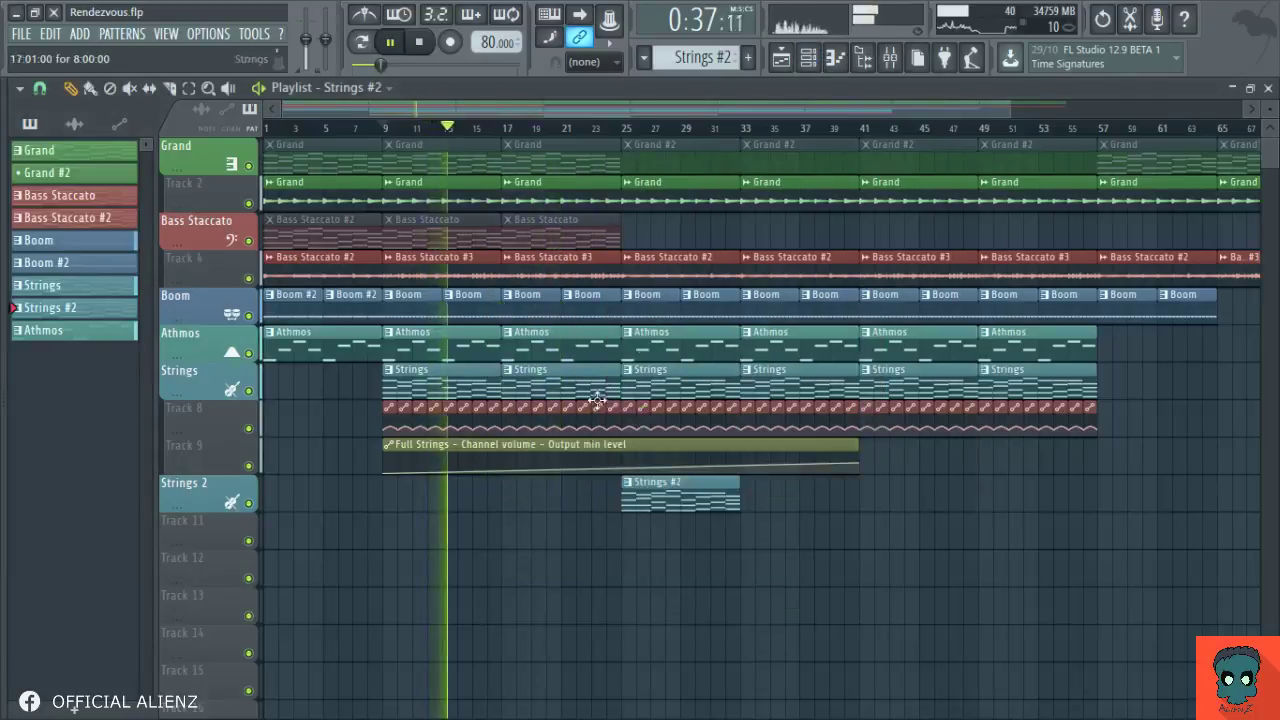
click(808, 58)
drag(551, 395, 553, 388)
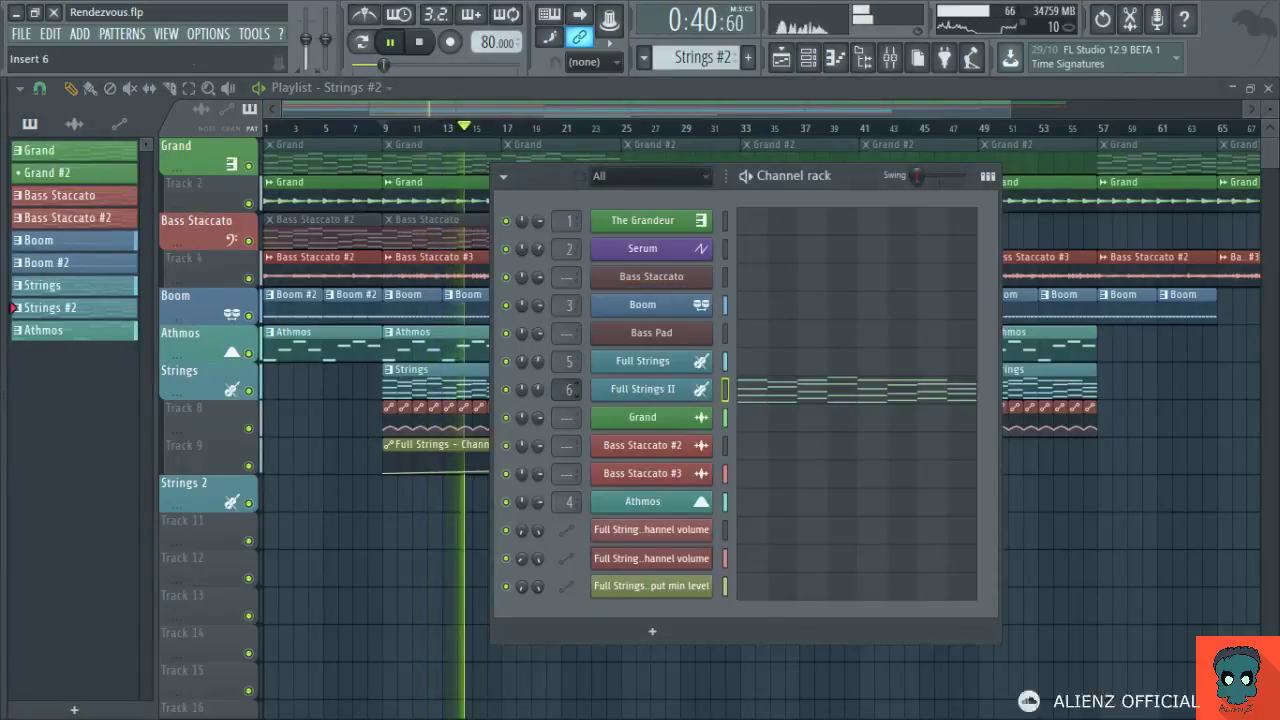
double_click(562, 392)
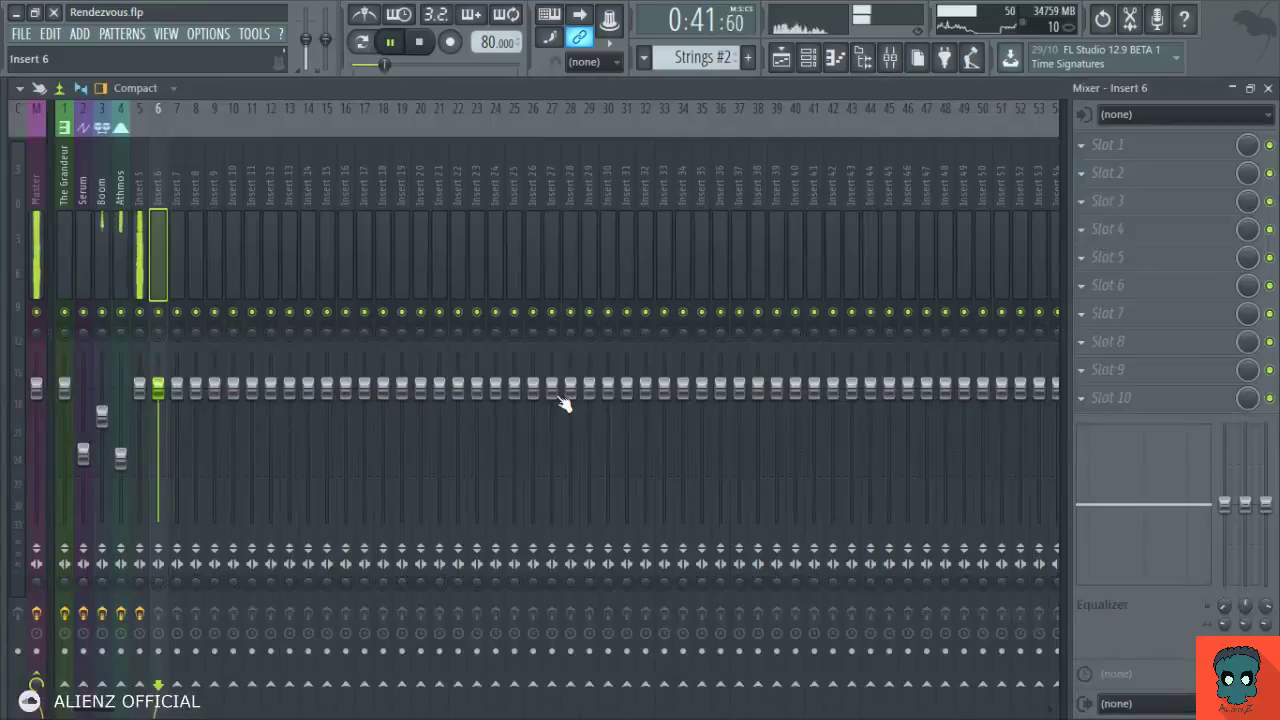
Name mixer insert 7 Strings with a teal colour and strings icon, and move it to mixer position 5.
click(176, 238)
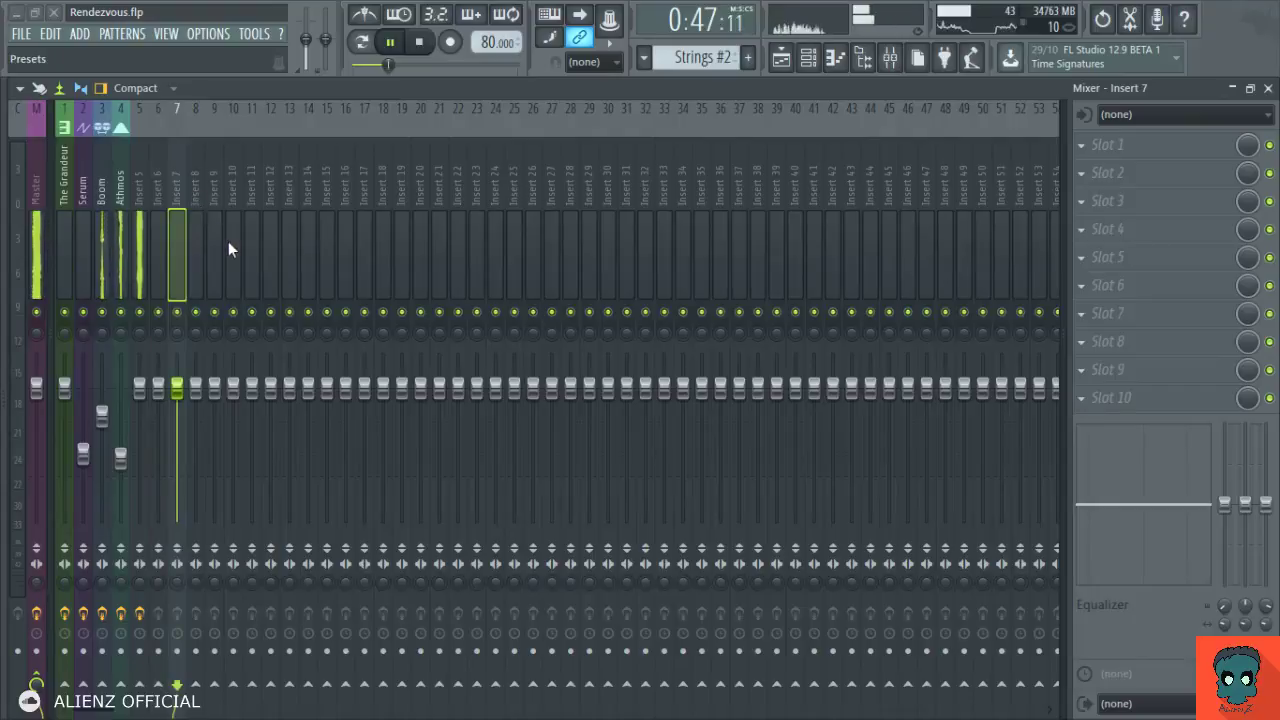
key(ctrl+l)
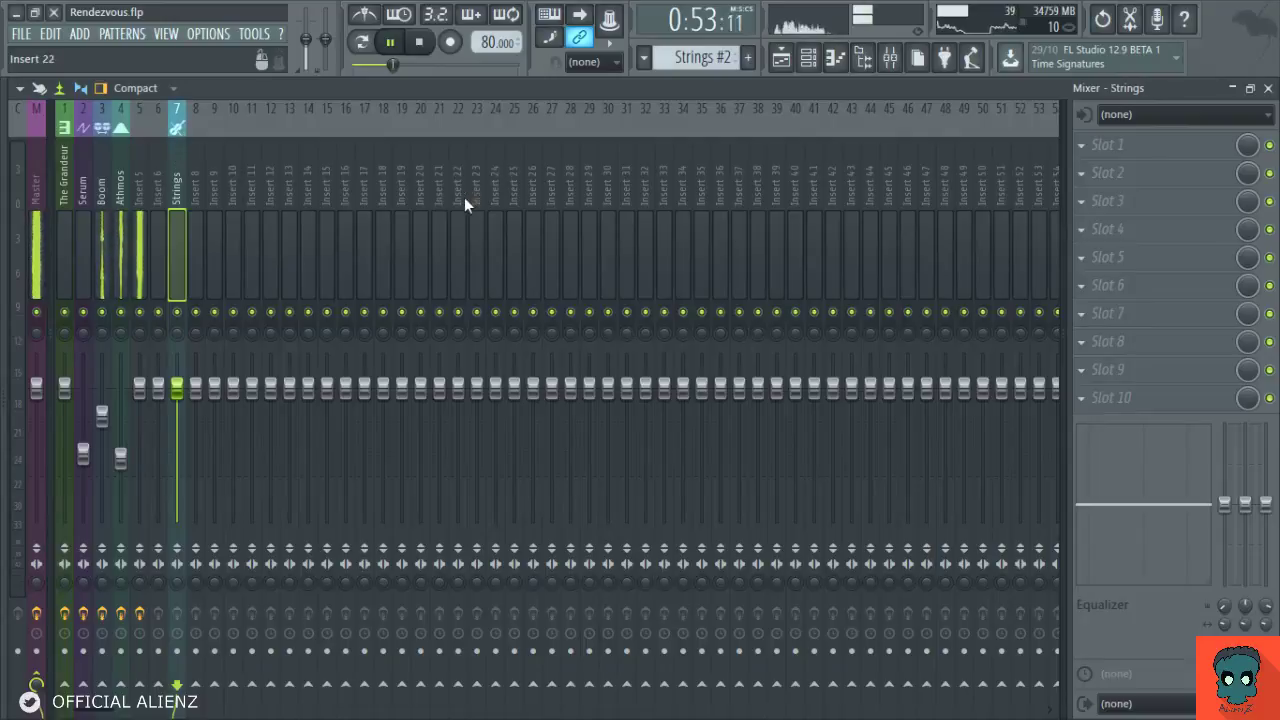
key(alt+Left)
key(alt+Left)
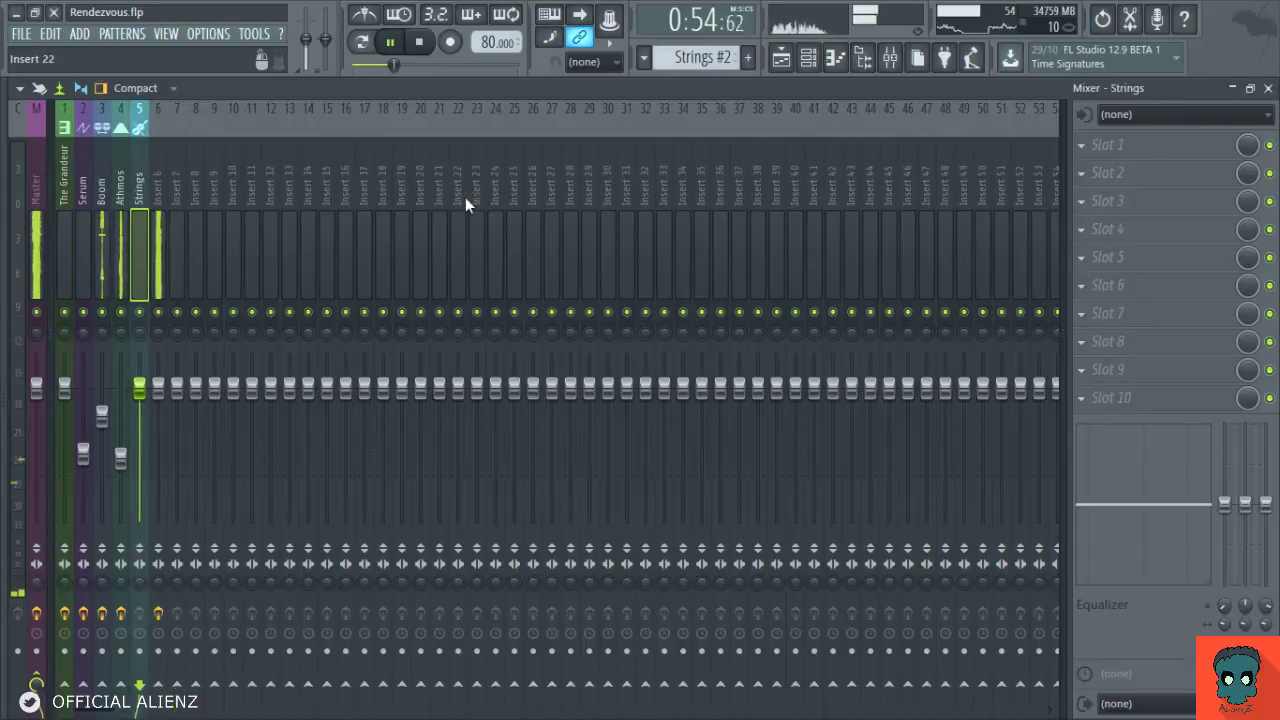
Name mixer tracks 6 and 7 Full Strings and Full Strings II, each with the teal colour and strings icon.
click(157, 275)
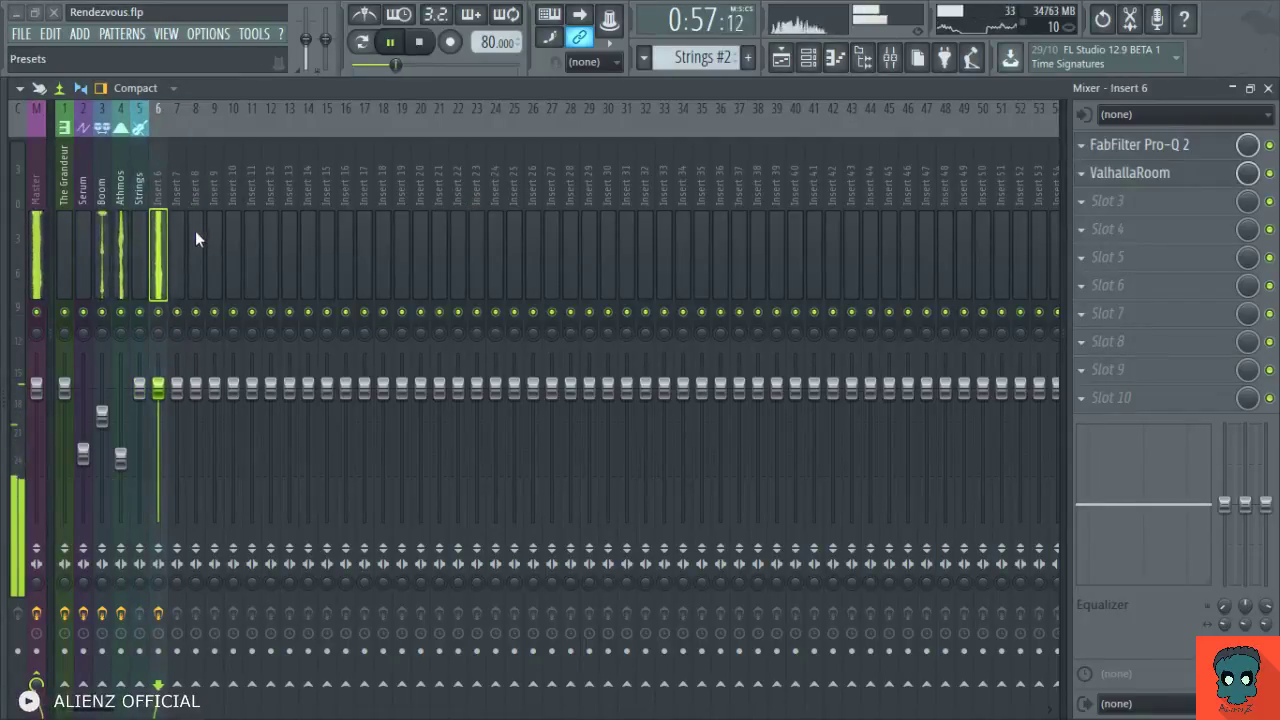
click(178, 238)
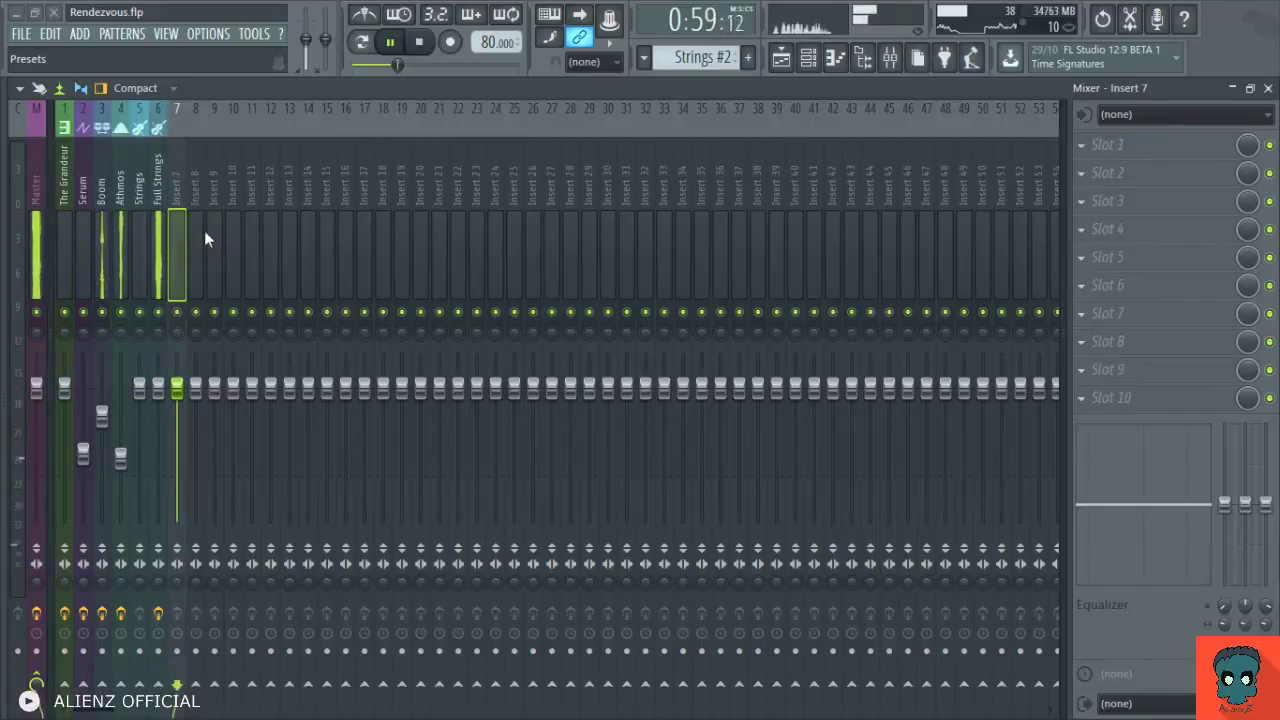
key(ctrl+l)
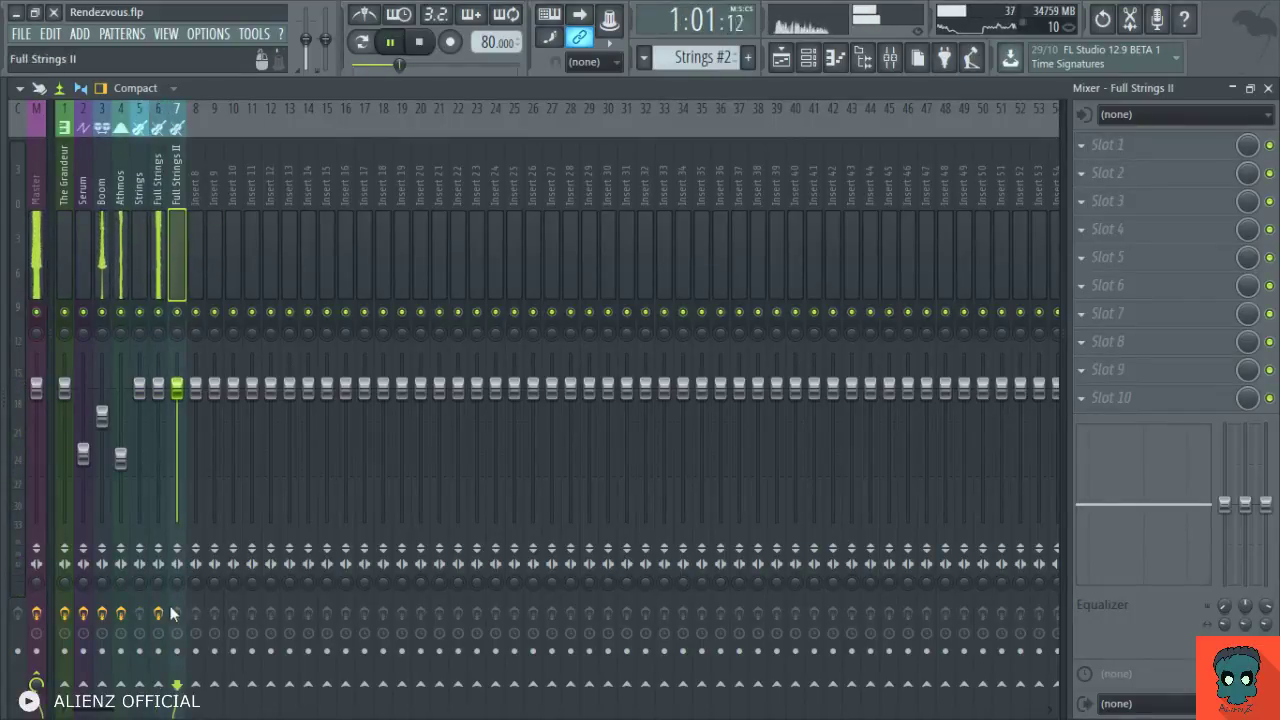
Route Full Strings into the Strings mixer track, and copy its ValhallaRoom reverb there while disabling the original.
click(157, 670)
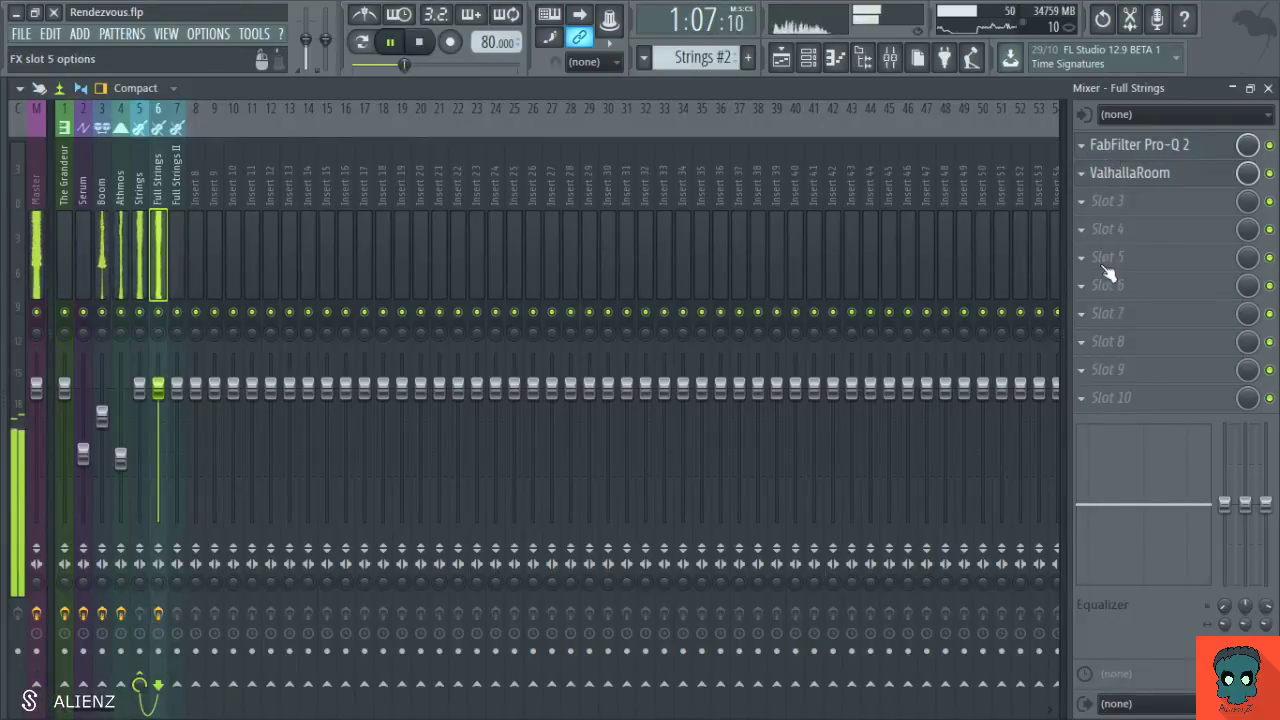
drag(1085, 180, 139, 250)
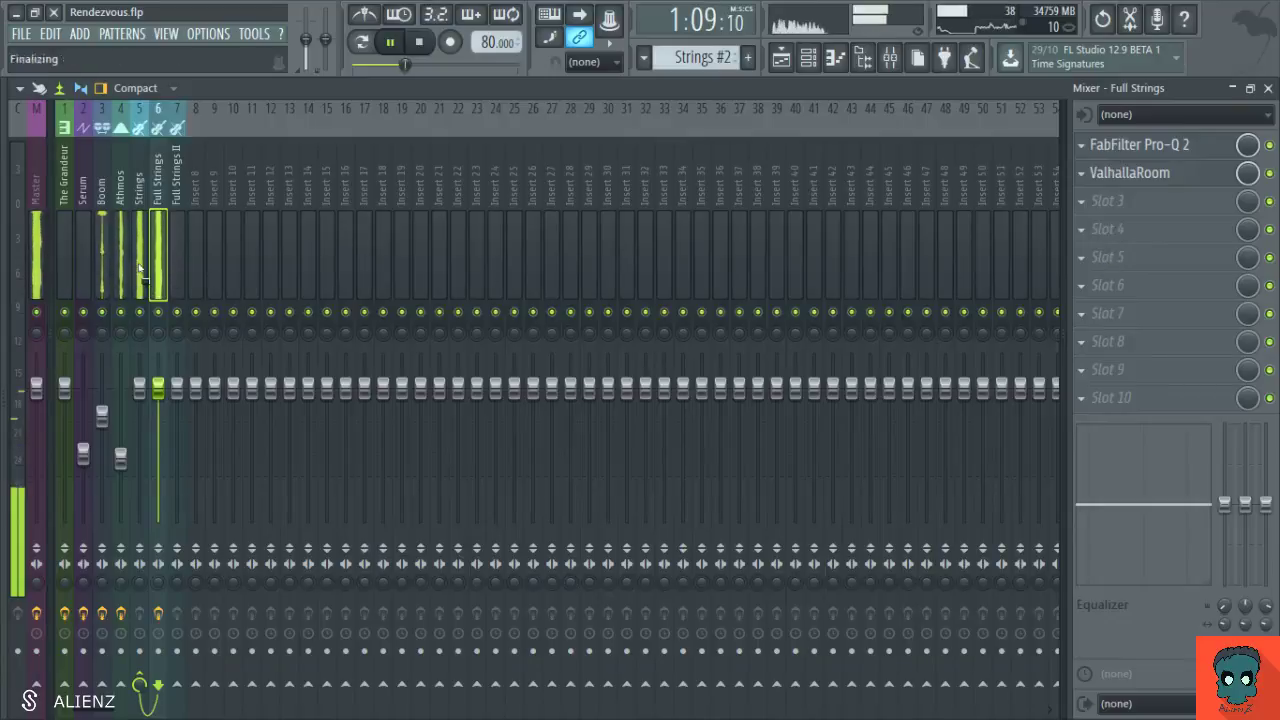
click(470, 175)
click(158, 230)
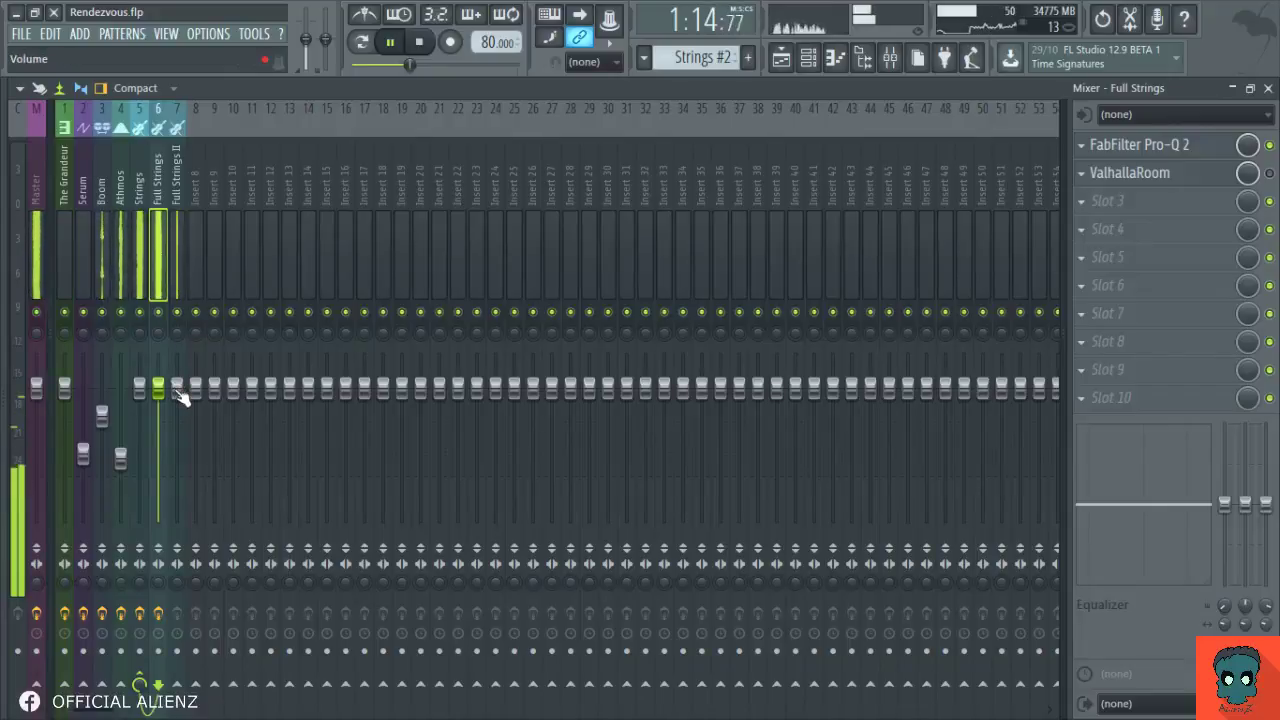
Duplicate the Strings #2 clip three times along the Strings 2 track so the pattern runs from bar 25 to bar 57.
key(F9)
key(F6)
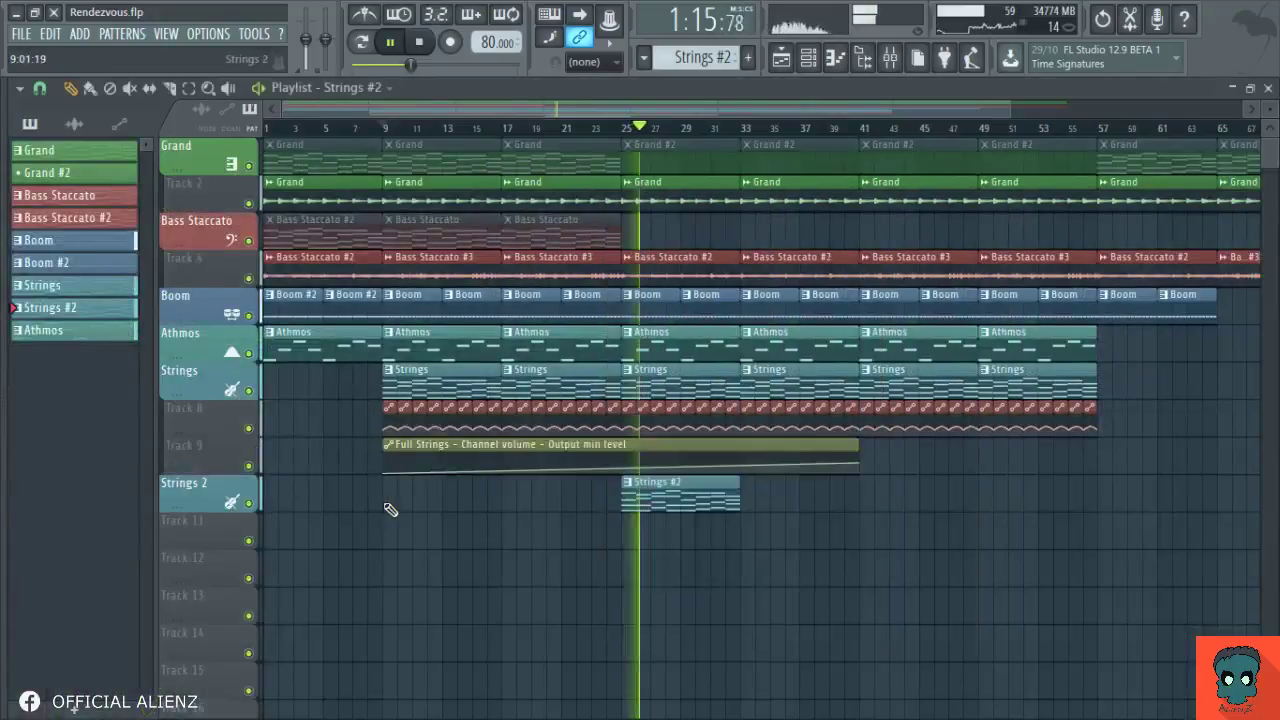
ctrl+click(740, 495)
key(ctrl+b)
key(ctrl+b)
key(ctrl+b)
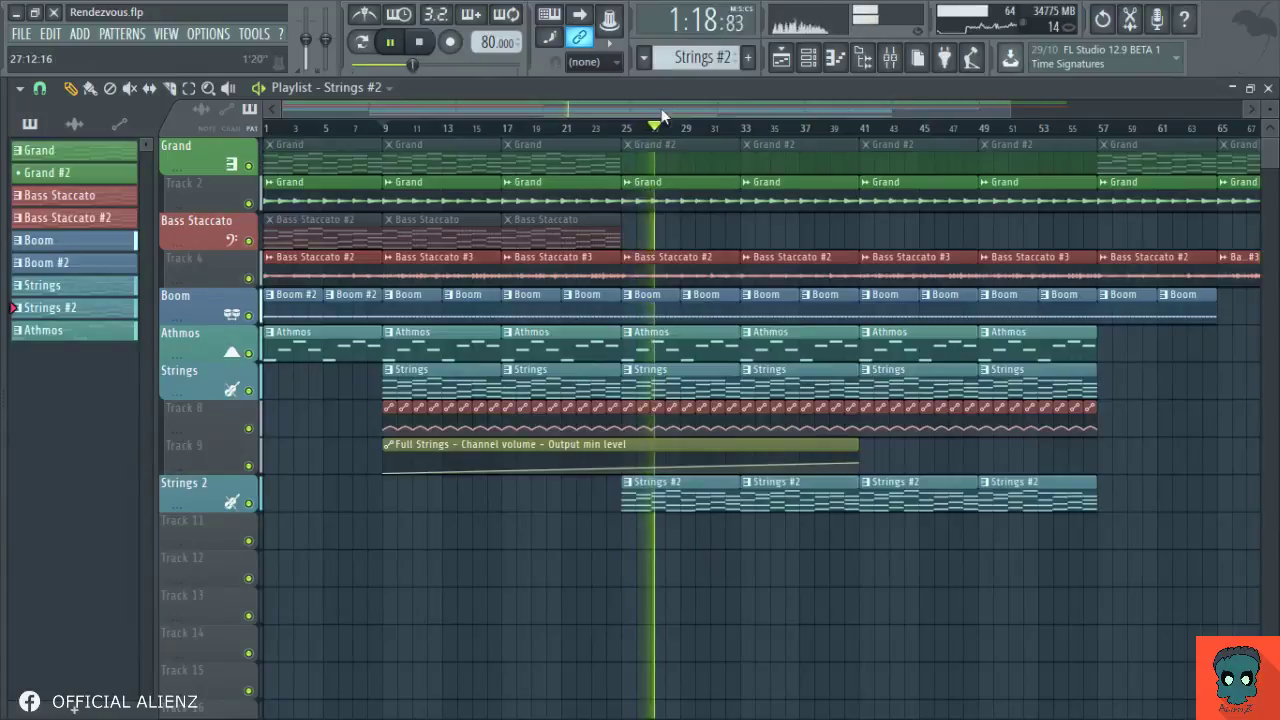
Solo the Full Strings II mixer track and add FabFilter Pro-Q 2 to it with a low-cut filter.
key(F9)
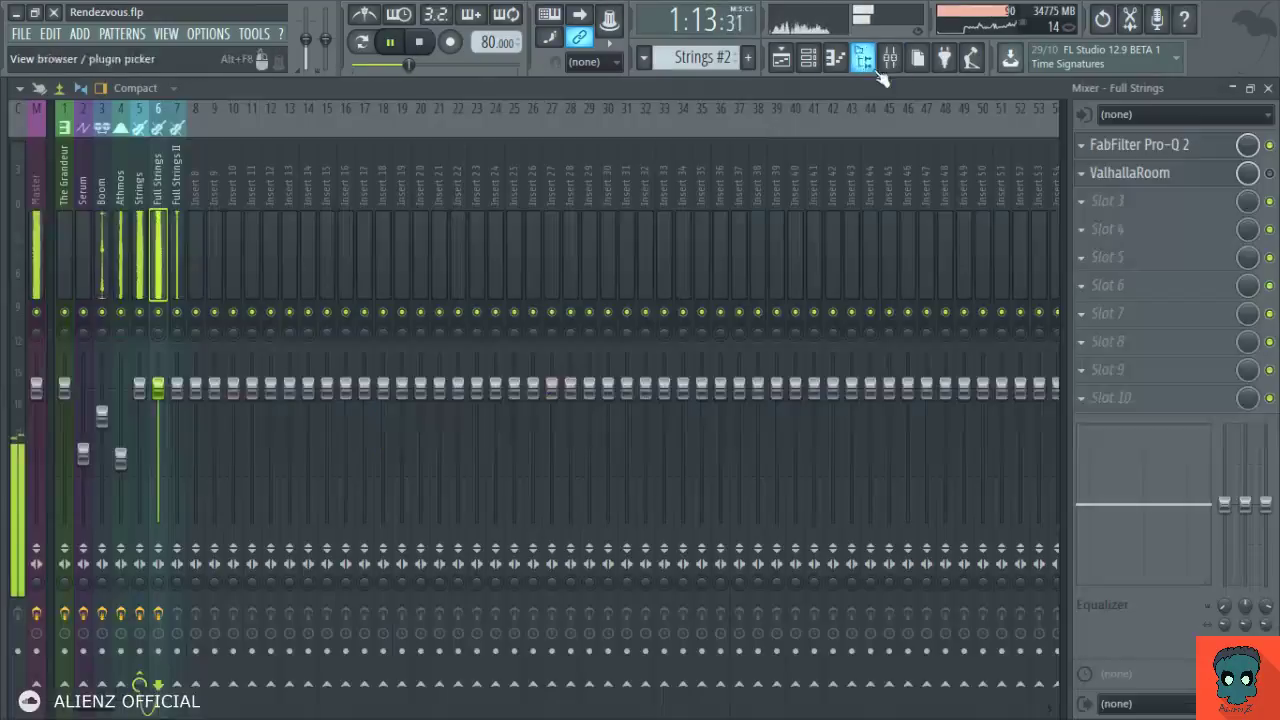
click(176, 275)
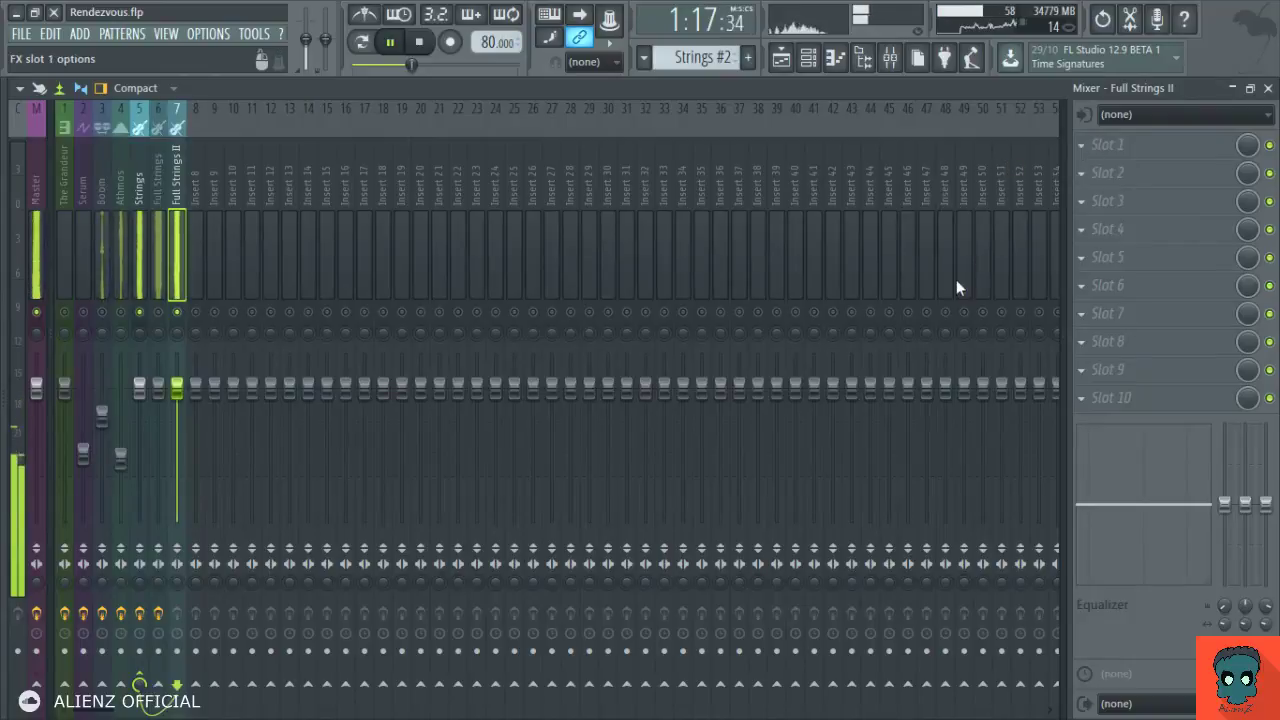
click(157, 250)
drag(1088, 161, 352, 270)
drag(186, 238, 180, 237)
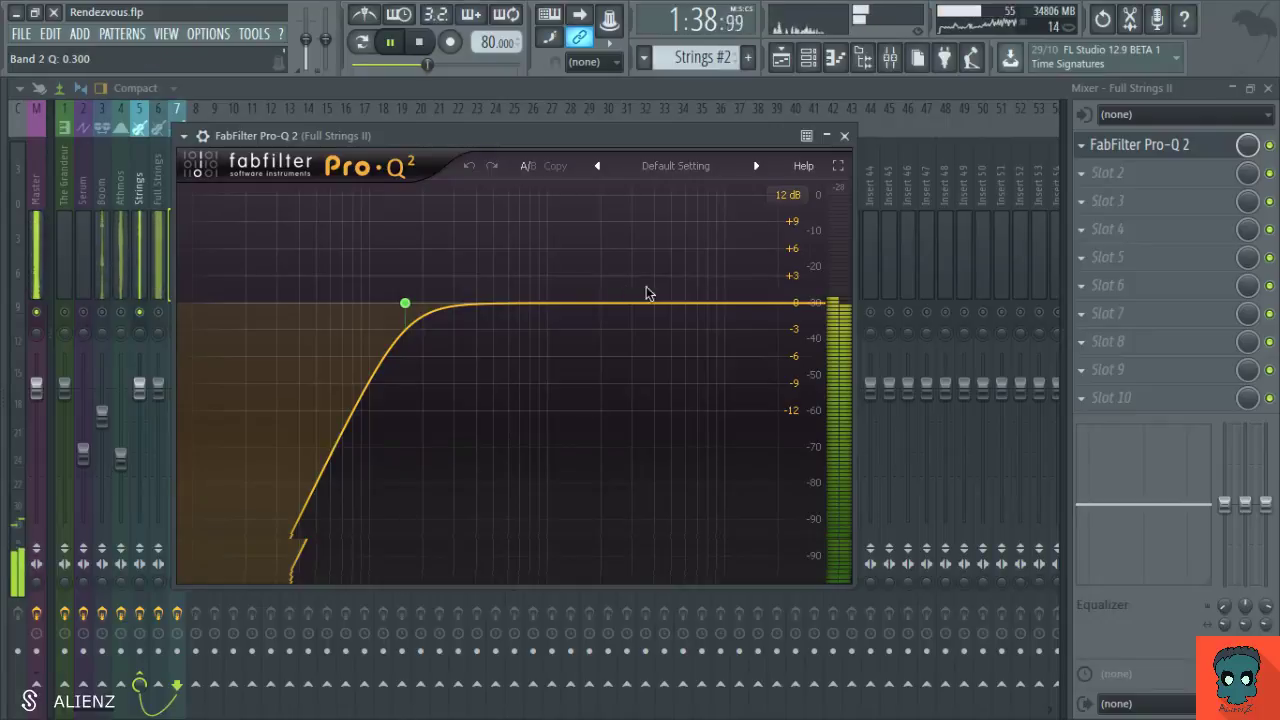
click(844, 135)
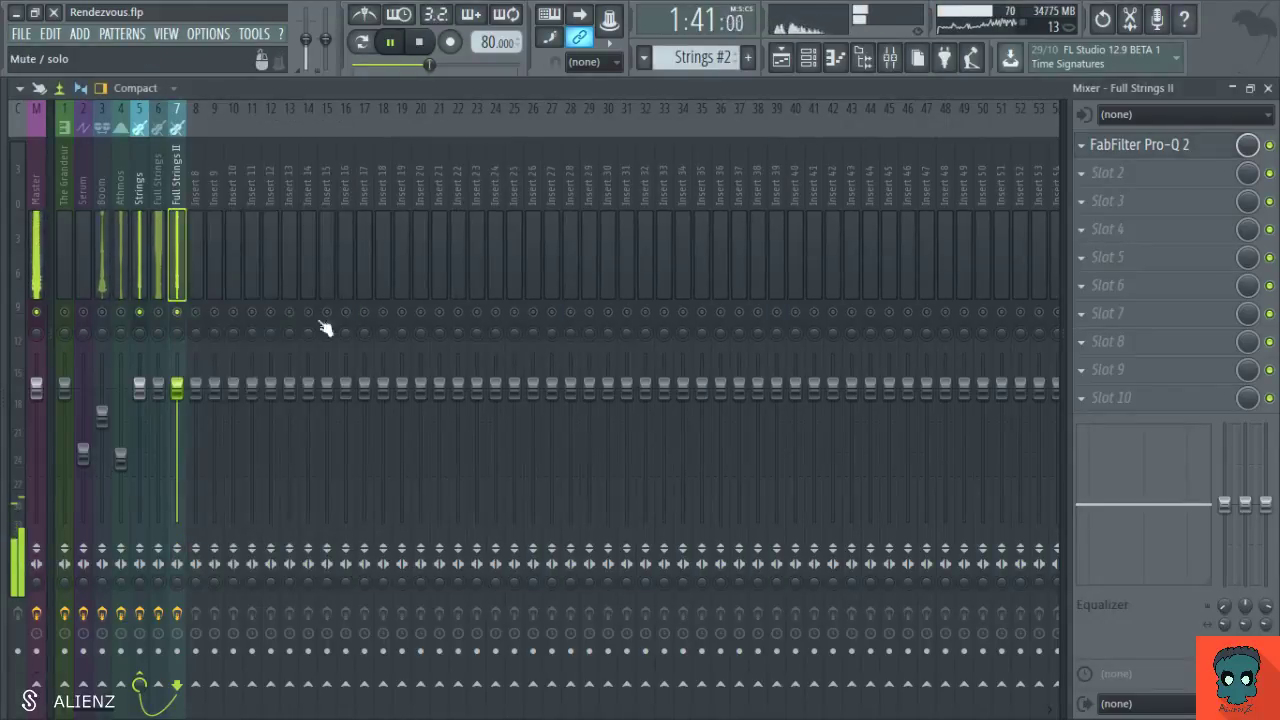
Adjust the stereo separation of the Full Strings and Full Strings II mixer tracks, and restore all tracks from solo.
click(160, 292)
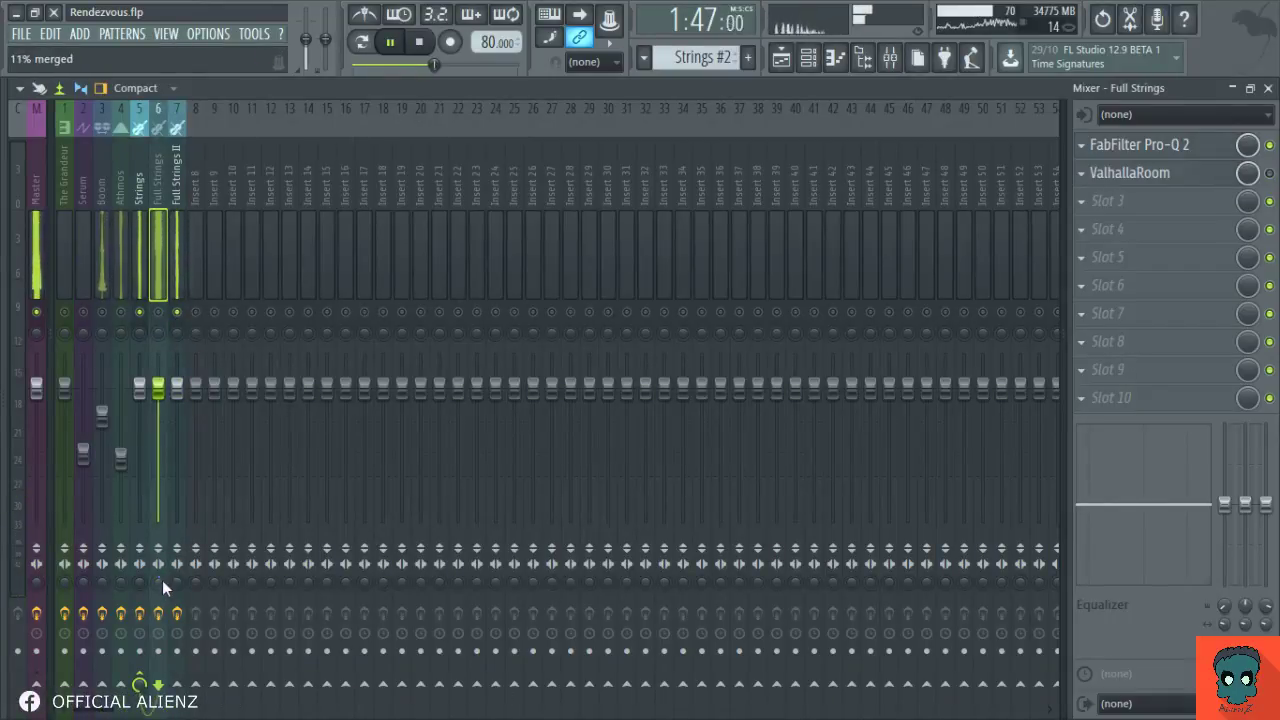
click(175, 583)
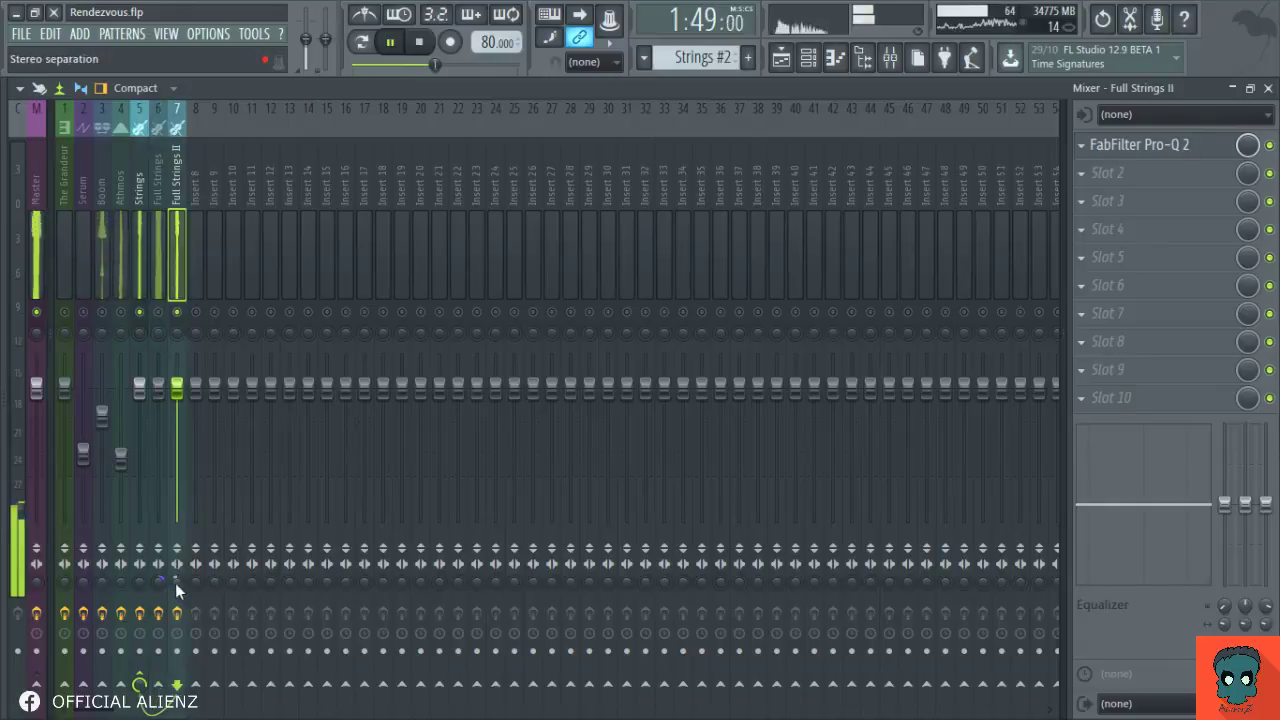
right_click(185, 317)
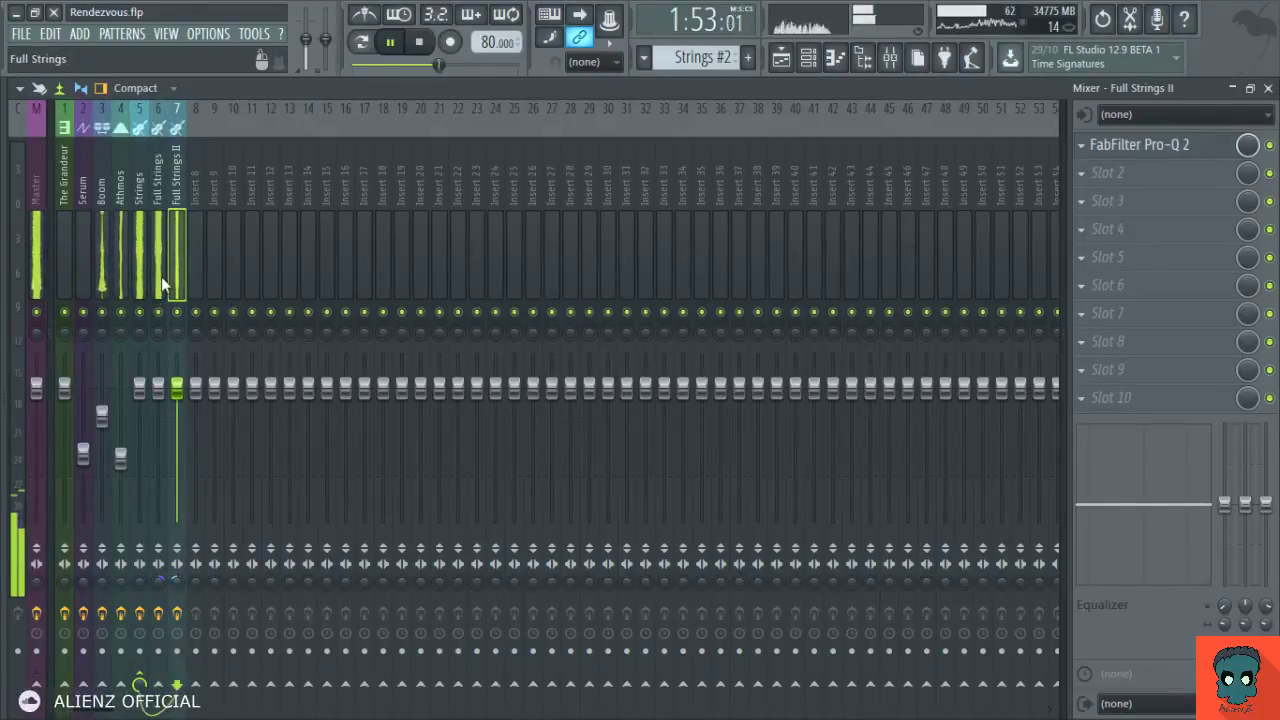
click(161, 276)
Check the Strings #2 clips and the strings channels, and replay the arrangement from bar 25.
key(F5)
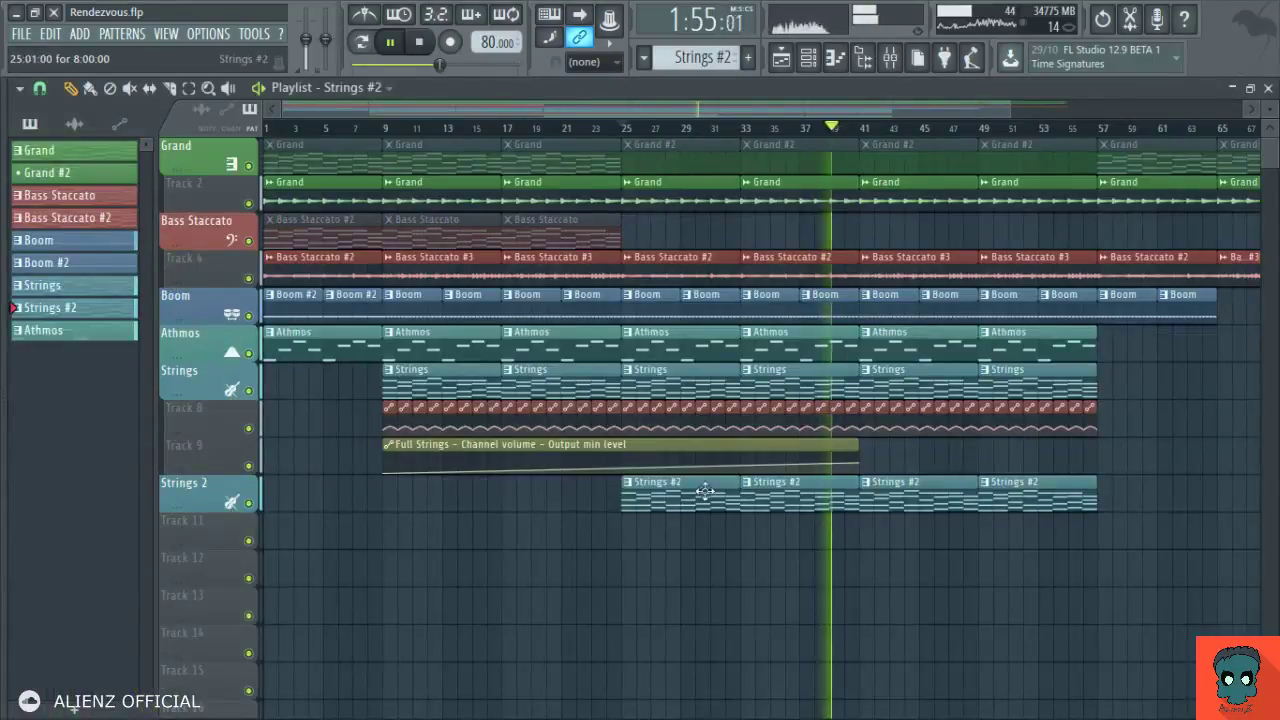
click(812, 62)
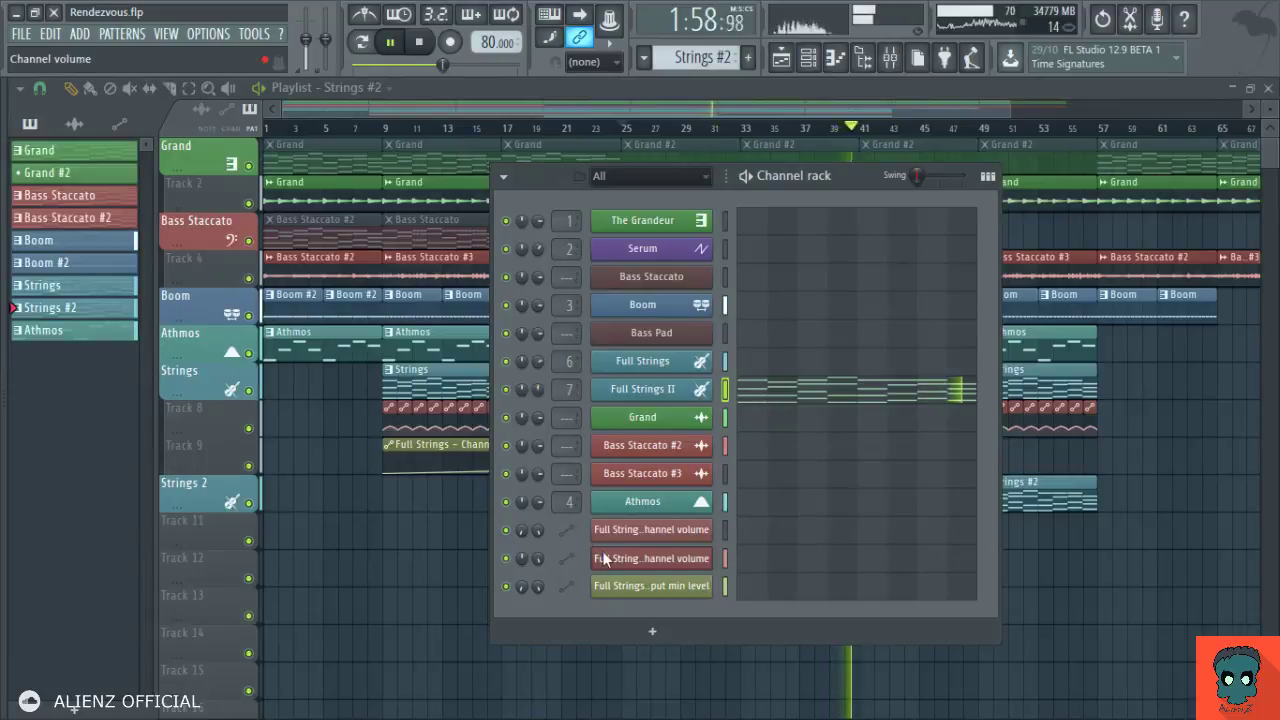
key(F6)
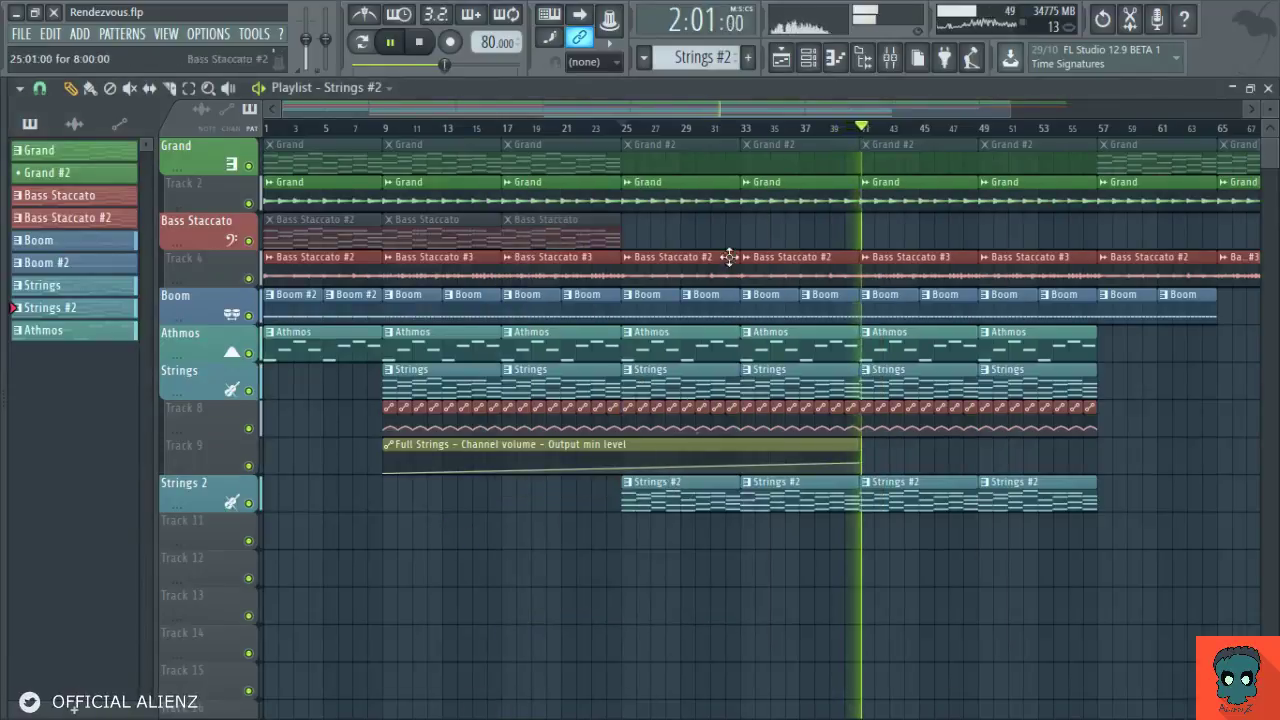
scroll(755, 118, up, 10)
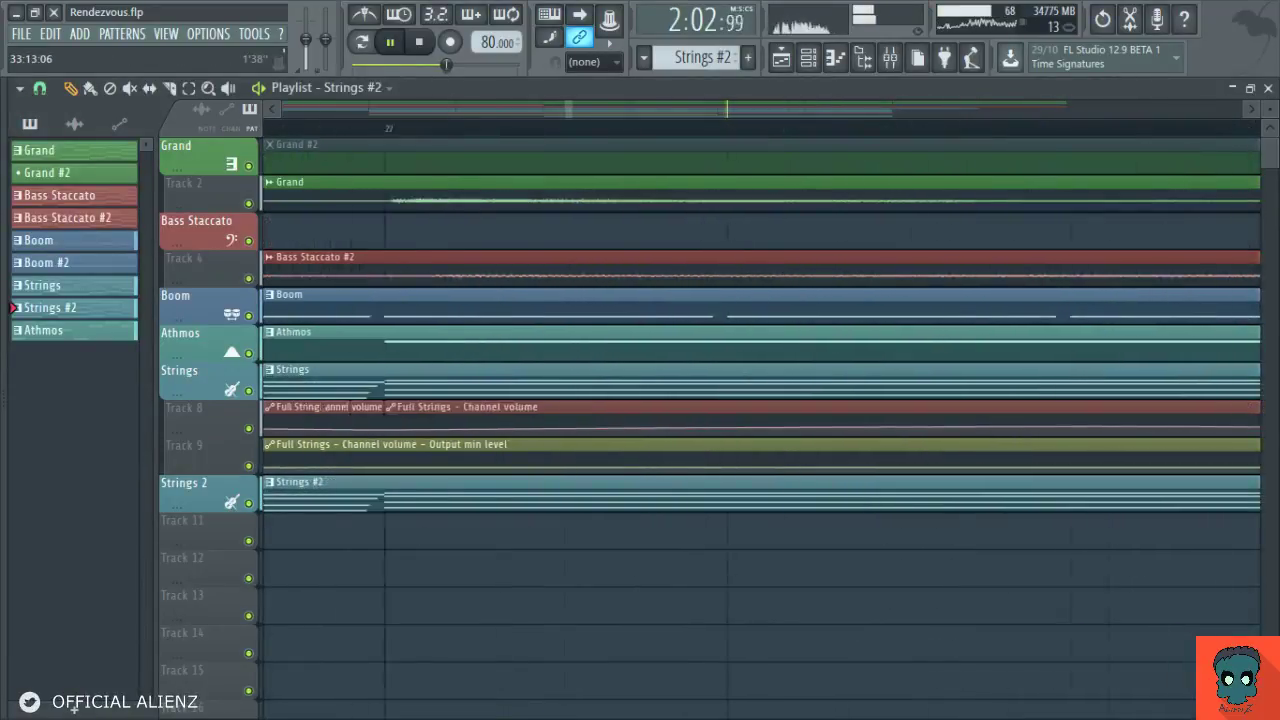
scroll(860, 177, down, 10)
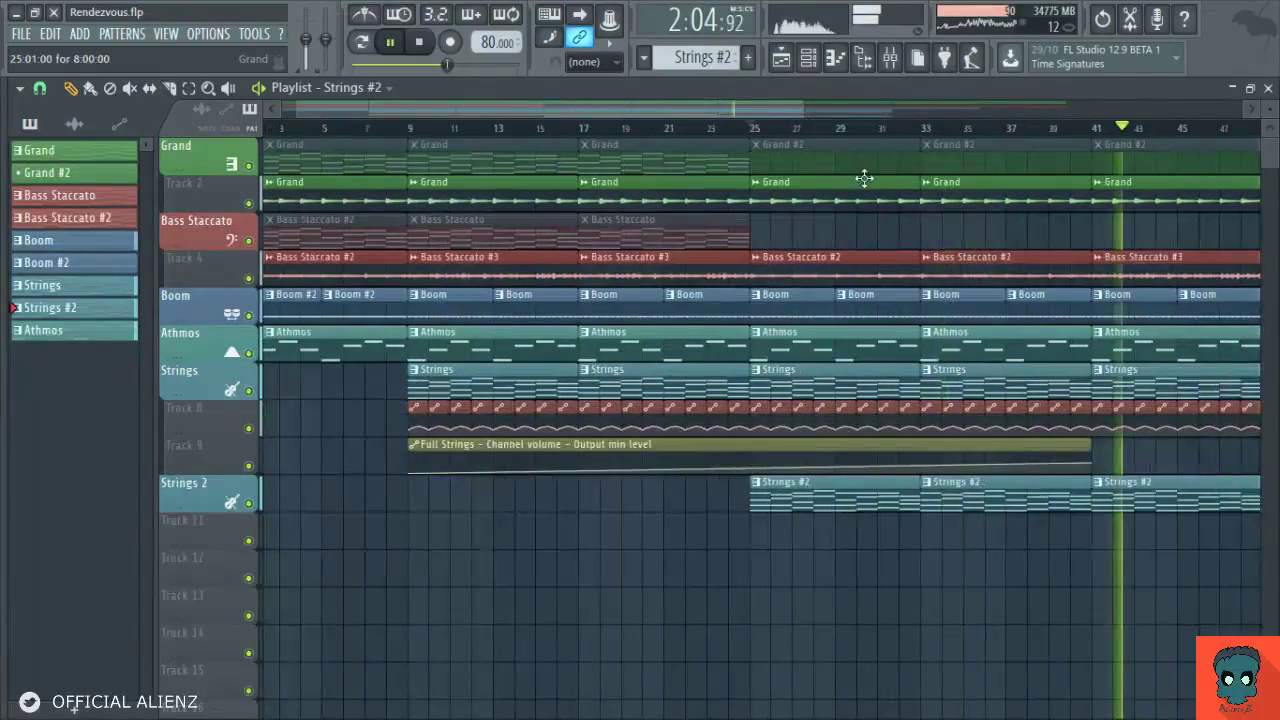
double_click(863, 492)
key(F6)
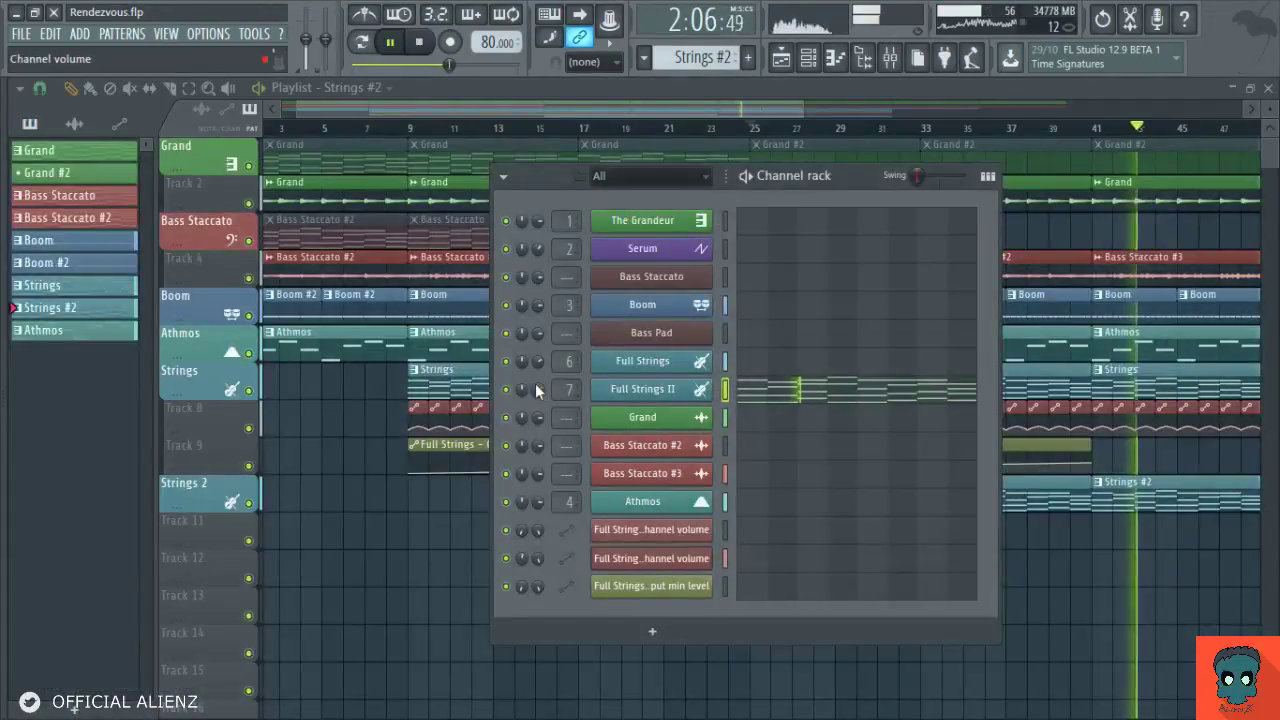
key(space)
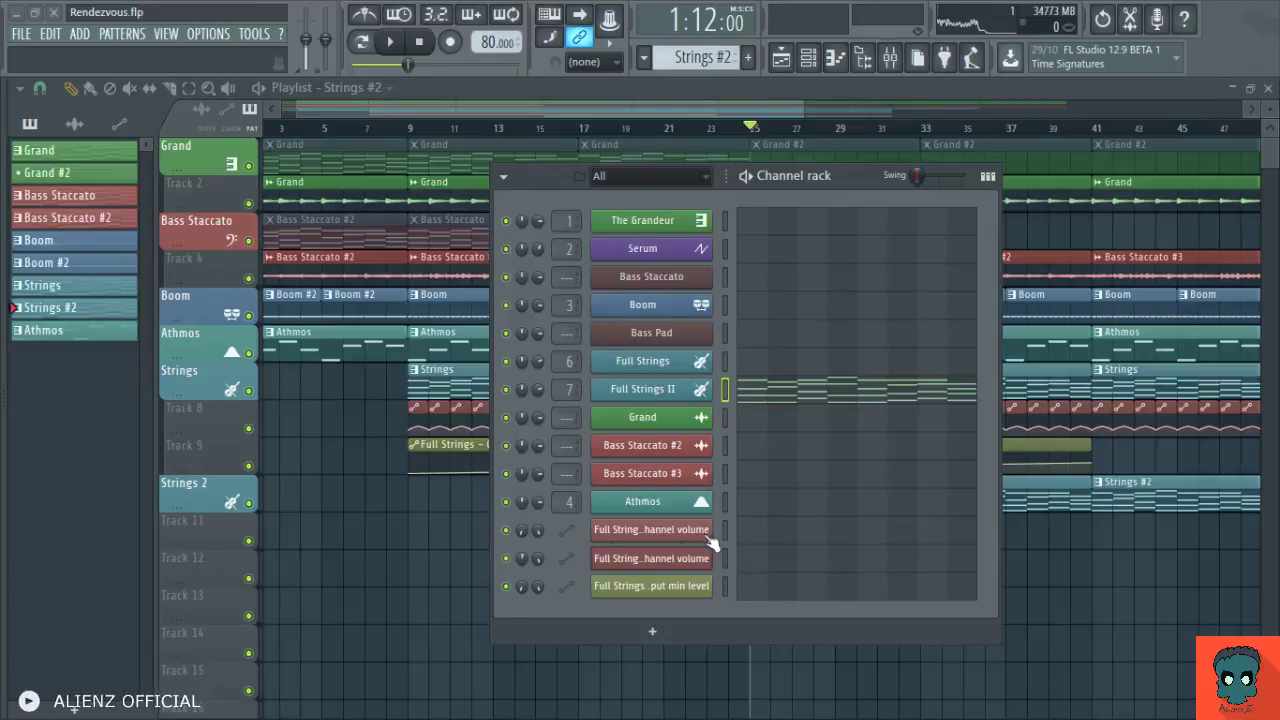
key(space)
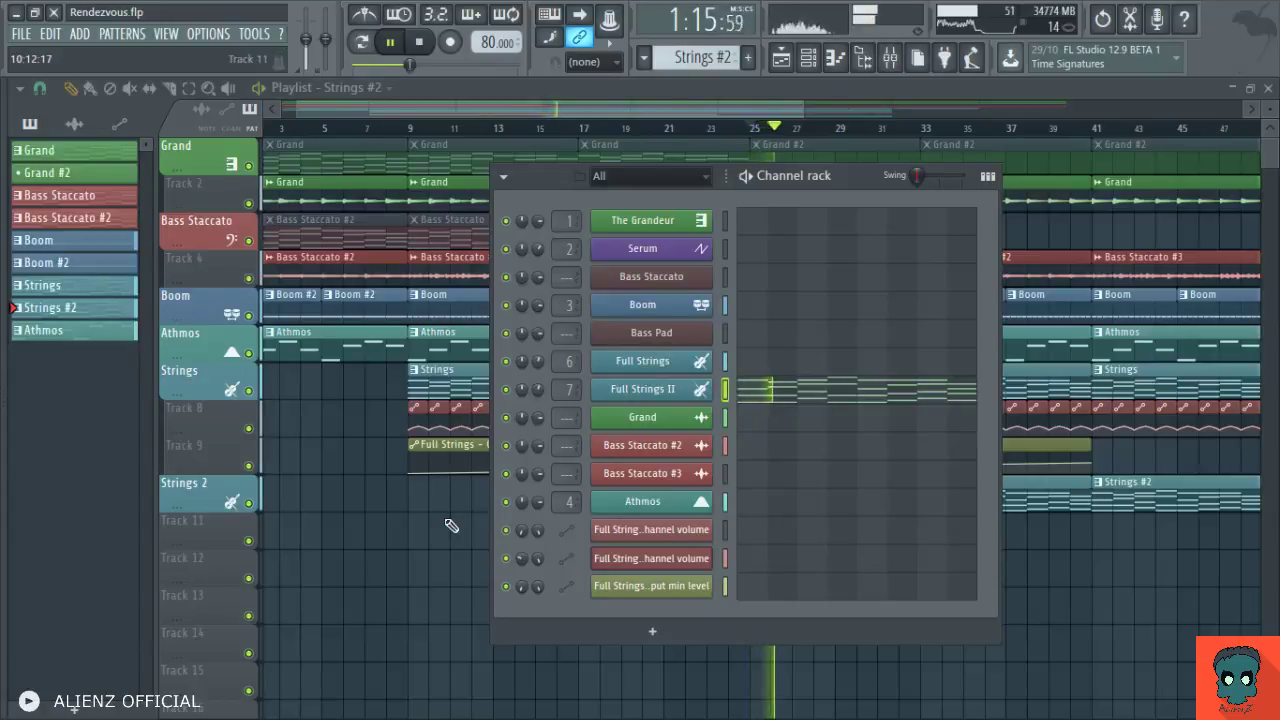
key(F6)
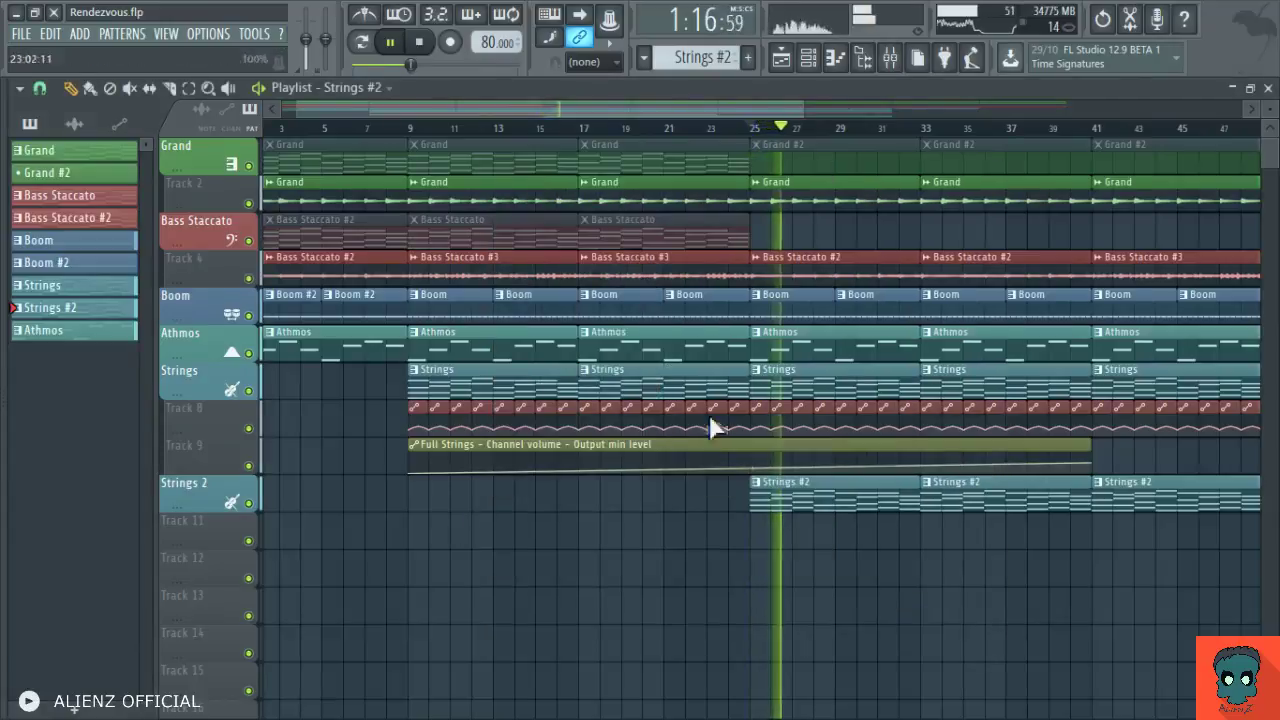
Lower the Full Strings mixer volume and raise the Strings bus to about 2 dB.
click(889, 57)
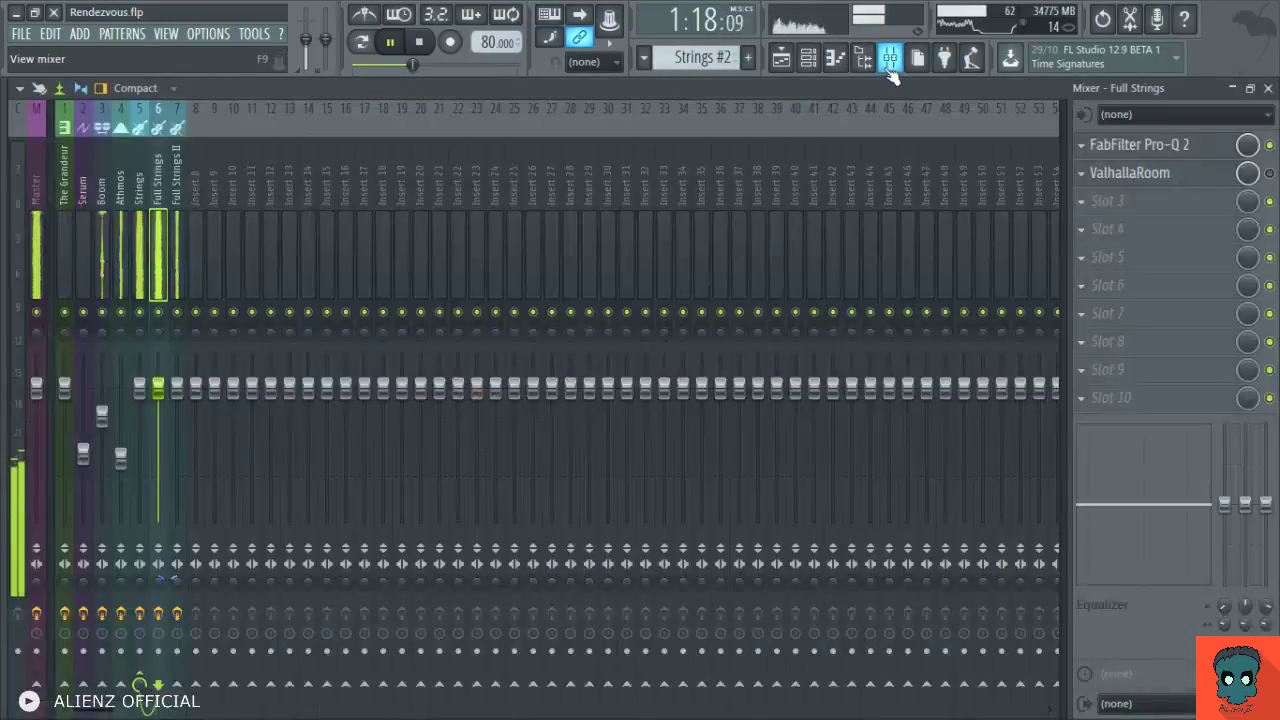
click(177, 283)
mouse_move(160, 394)
mouse_down()
mouse_move(163, 433)
mouse_move(145, 387)
mouse_up()
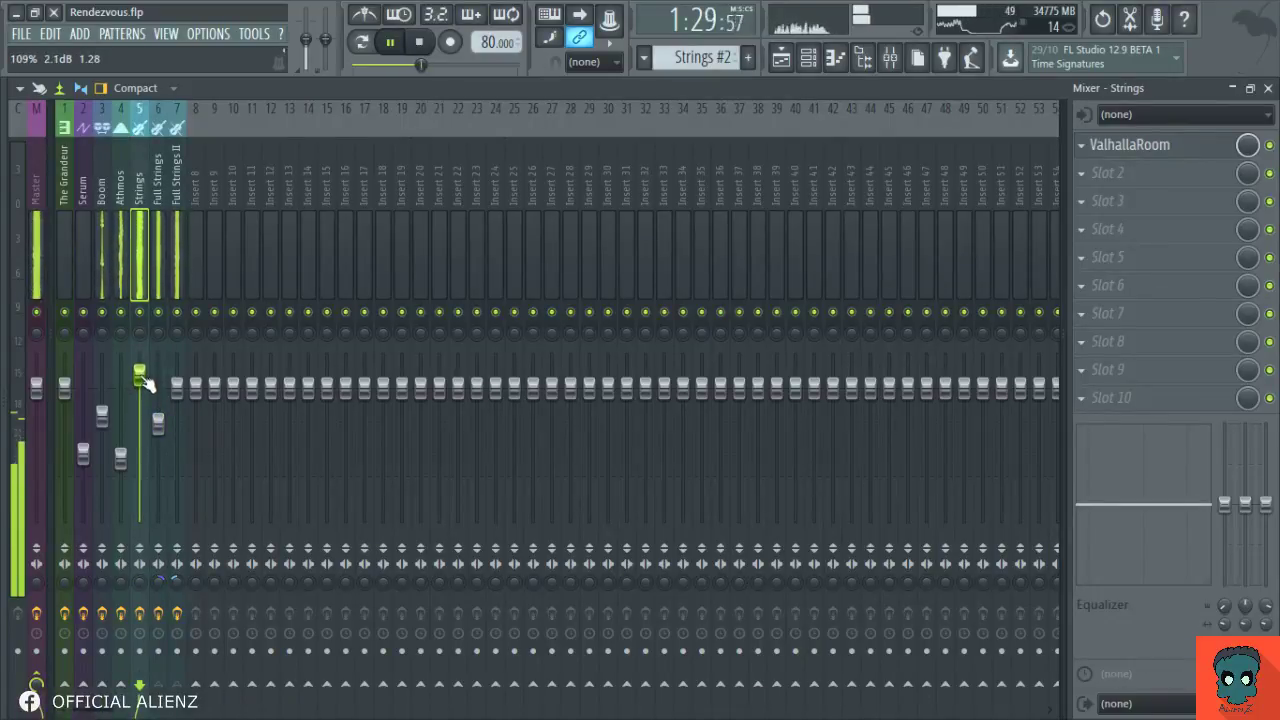
Play the arrangement from around bar 37 and compare the mix with Full Strings II muted and unmuted.
key(F5)
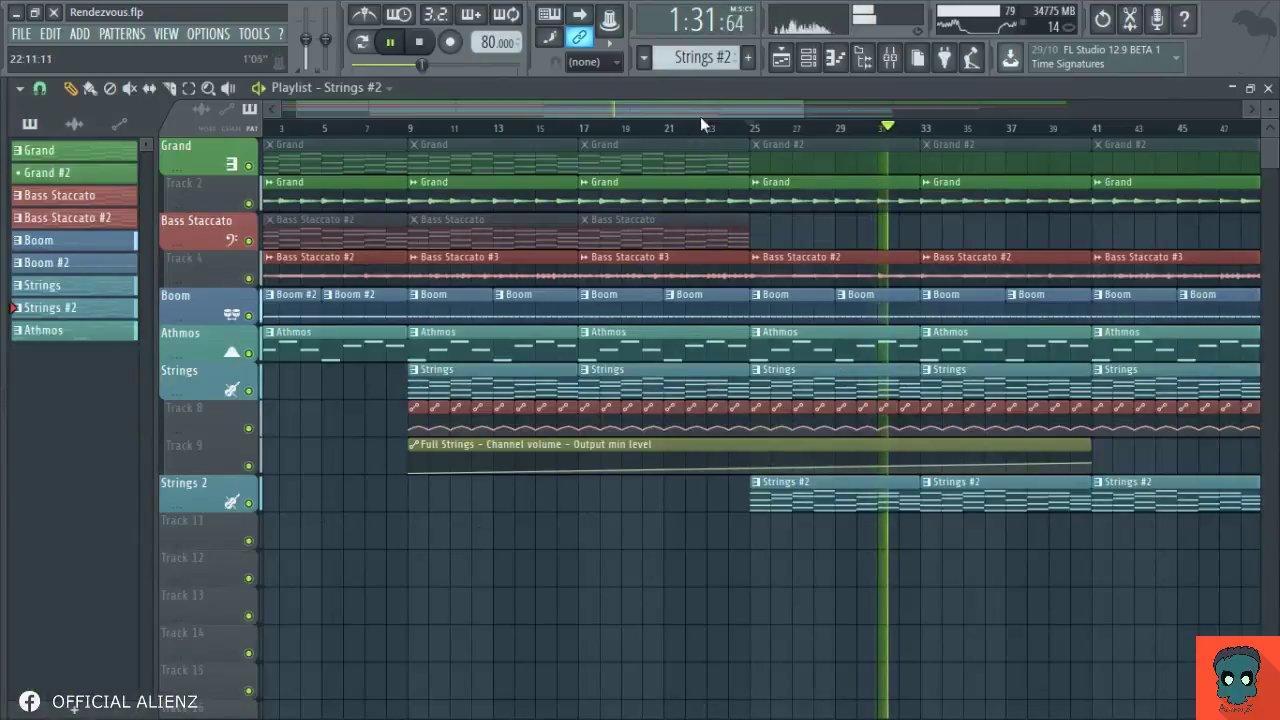
scroll(700, 116, down, 3)
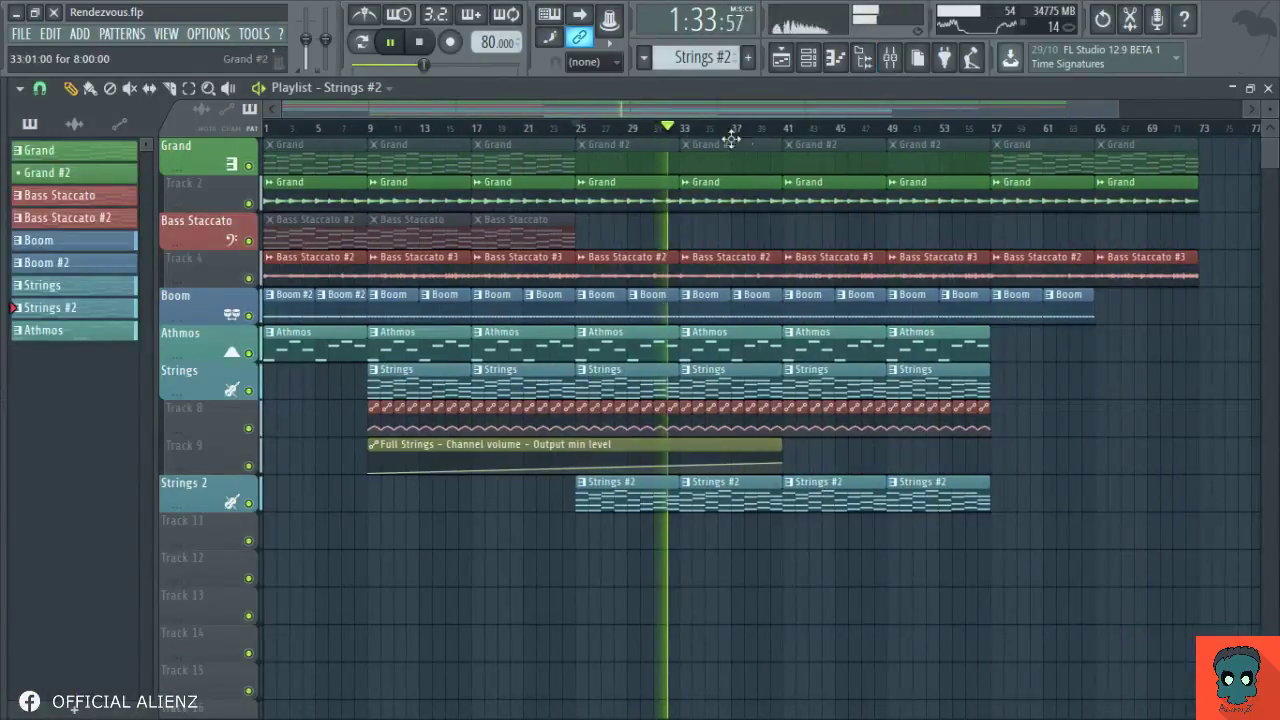
click(735, 128)
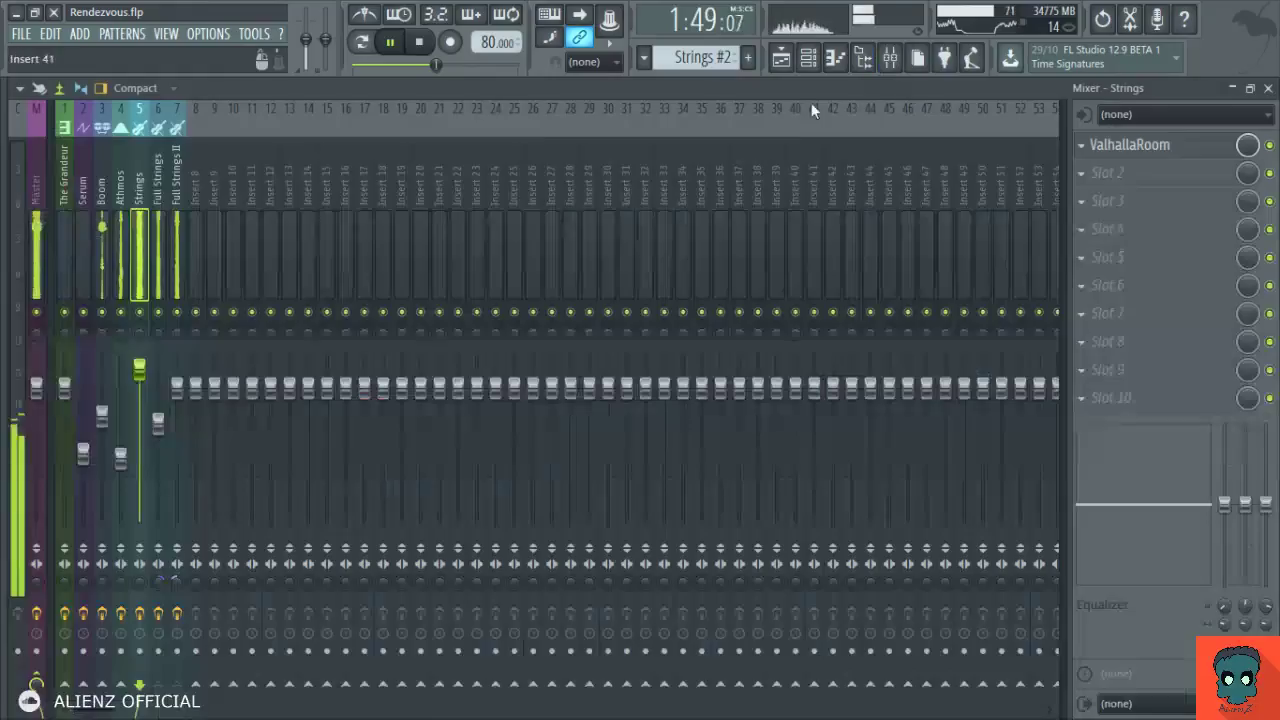
click(890, 57)
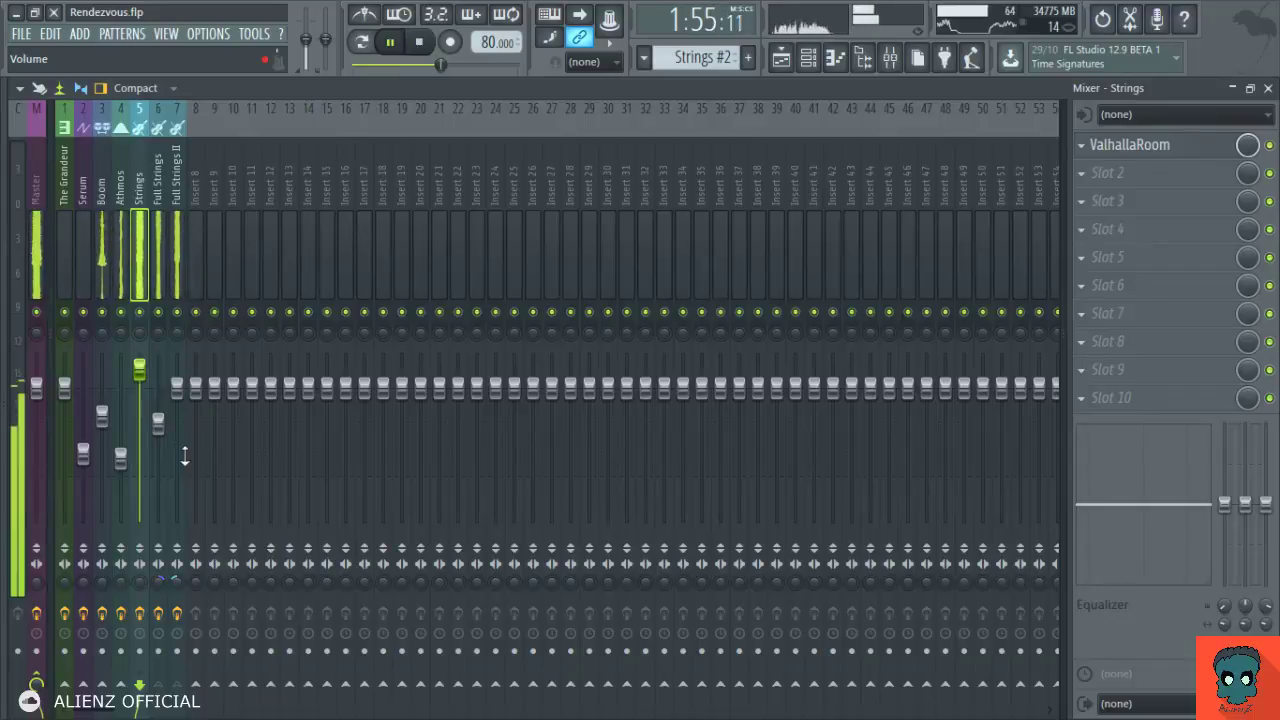
click(177, 314)
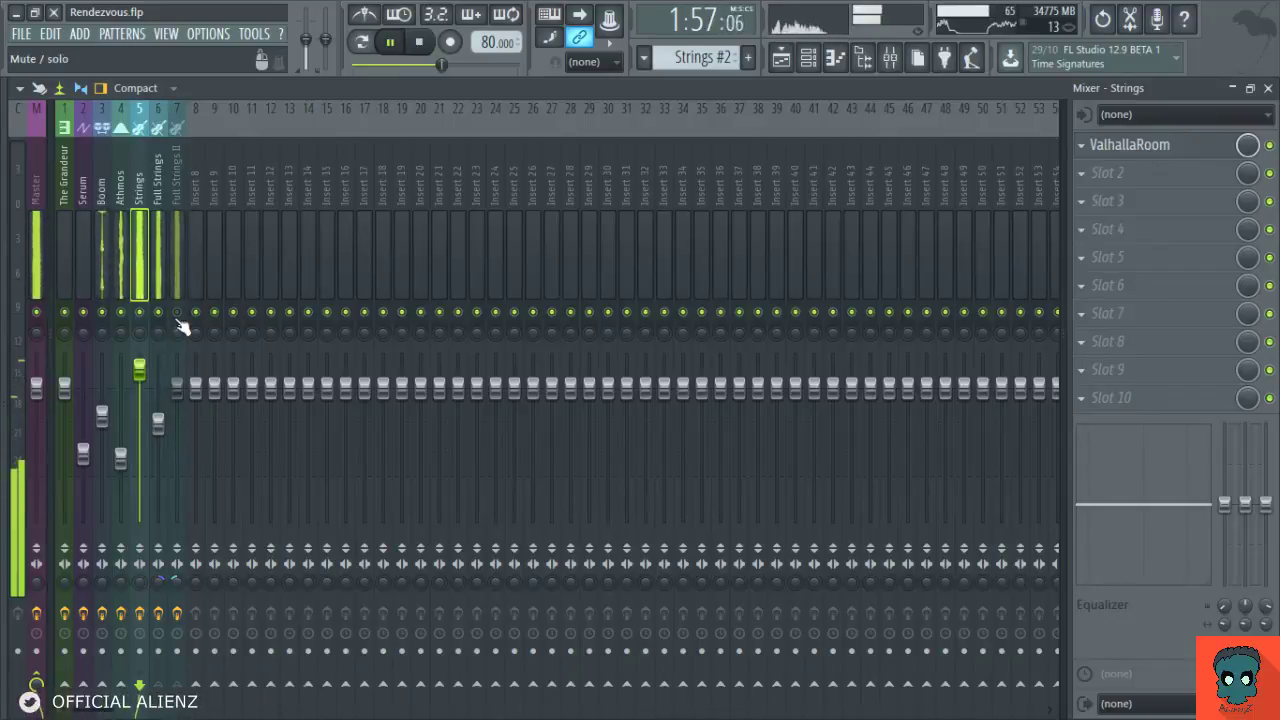
click(178, 316)
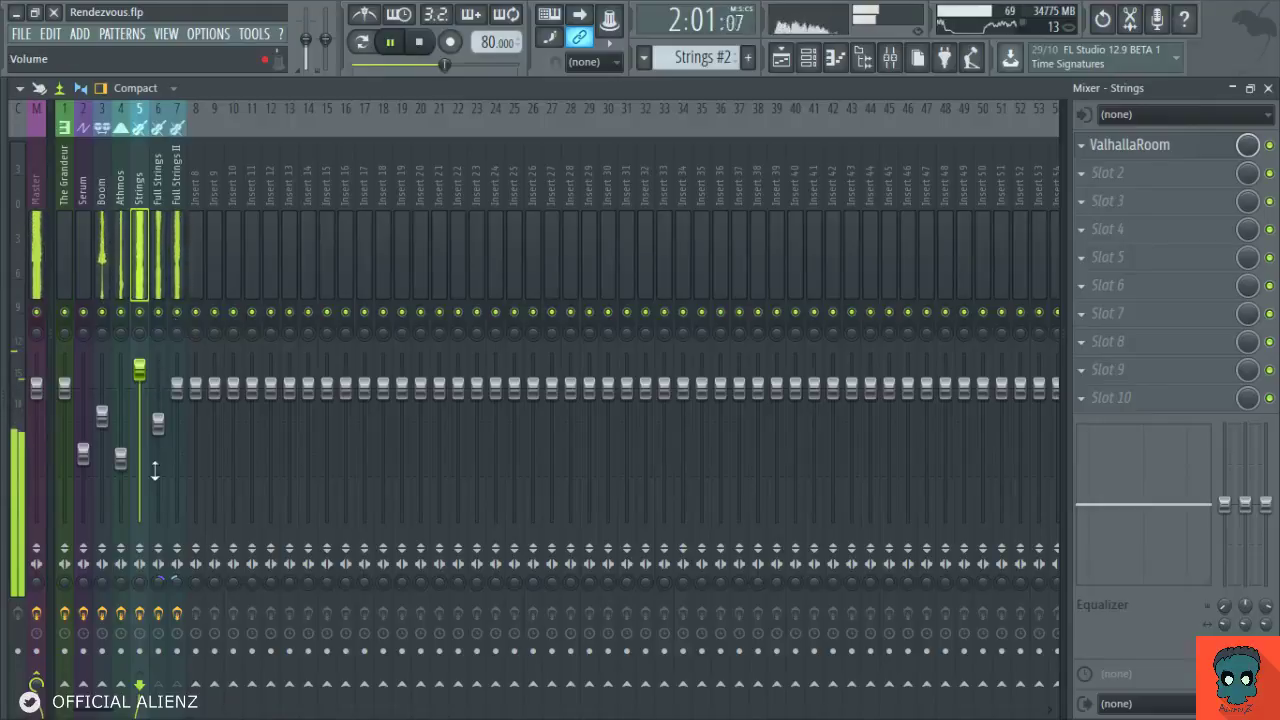
Adjust the Strings bus's stereo separation and lower its volume to about -12 dB.
mouse_move(155, 580)
mouse_down()
mouse_move(176, 570)
mouse_move(178, 590)
mouse_move(139, 583)
mouse_move(139, 596)
mouse_move(139, 585)
mouse_up()
key(F5)
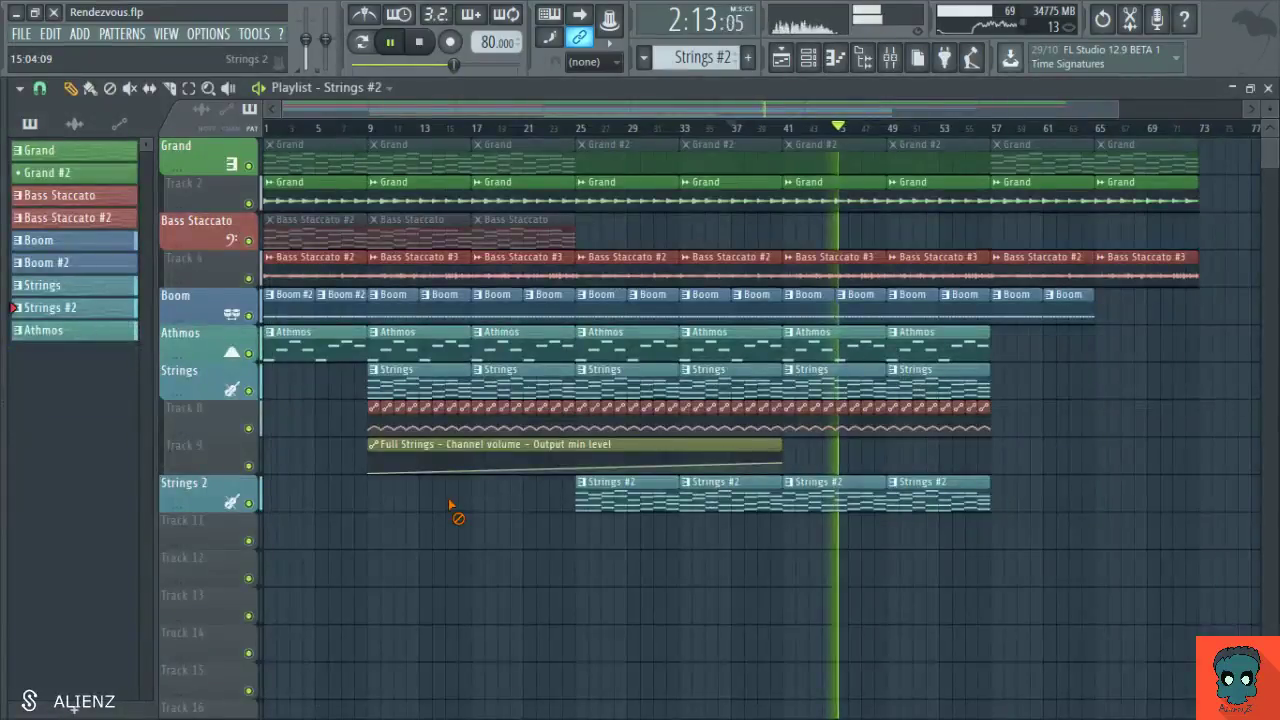
scroll(578, 138, down, 2)
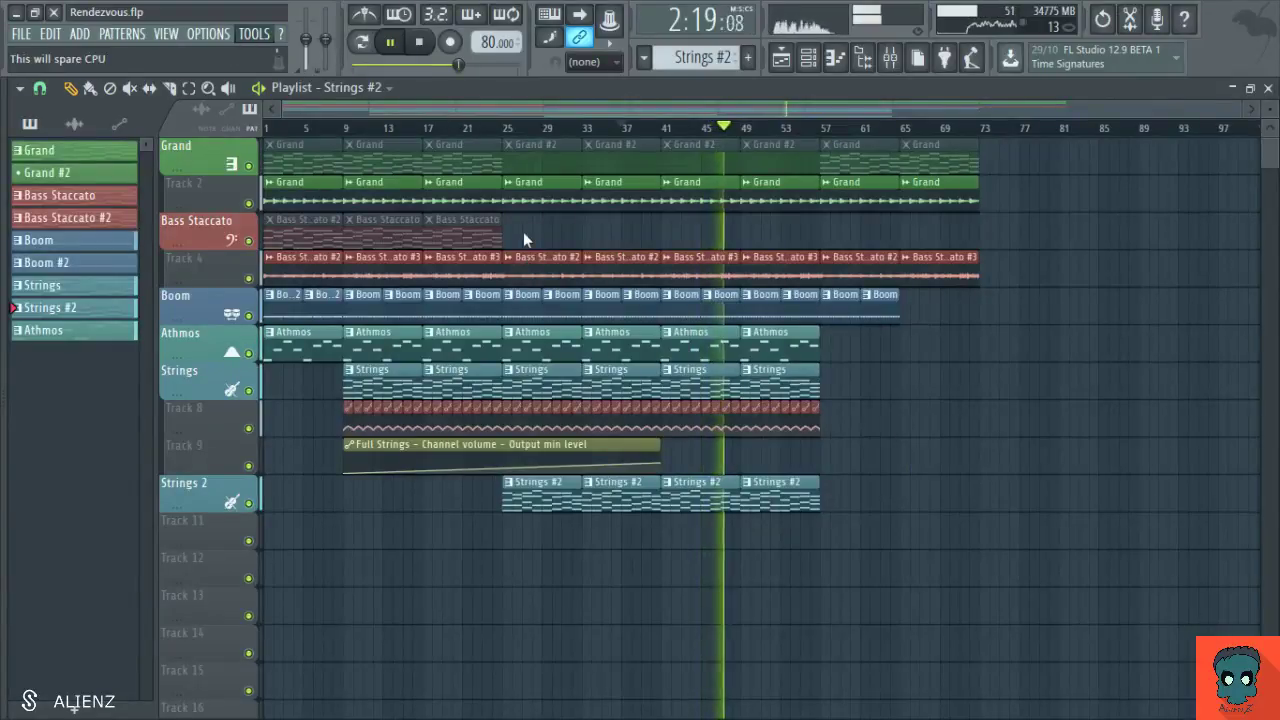
click(890, 58)
drag(145, 370, 147, 460)
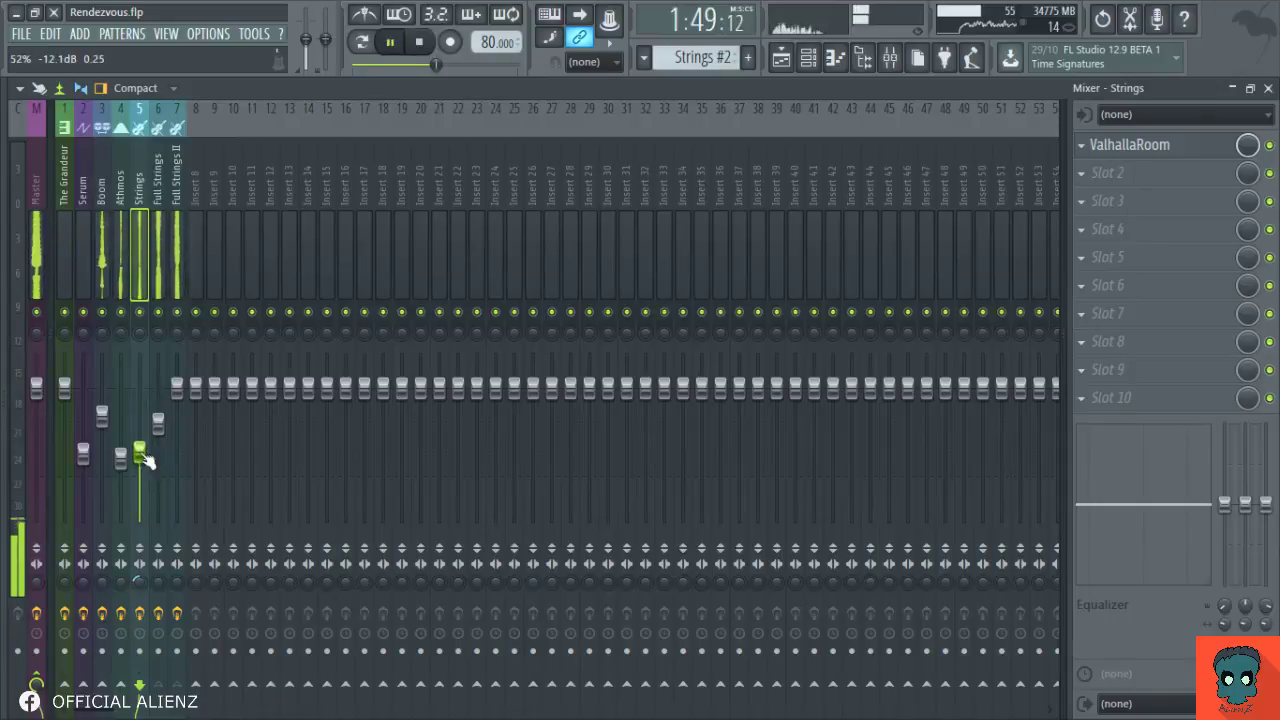
Check the gain of FabFilter Pro-L on the Master track, close the limiter, and stop playback in the Playlist.
click(36, 250)
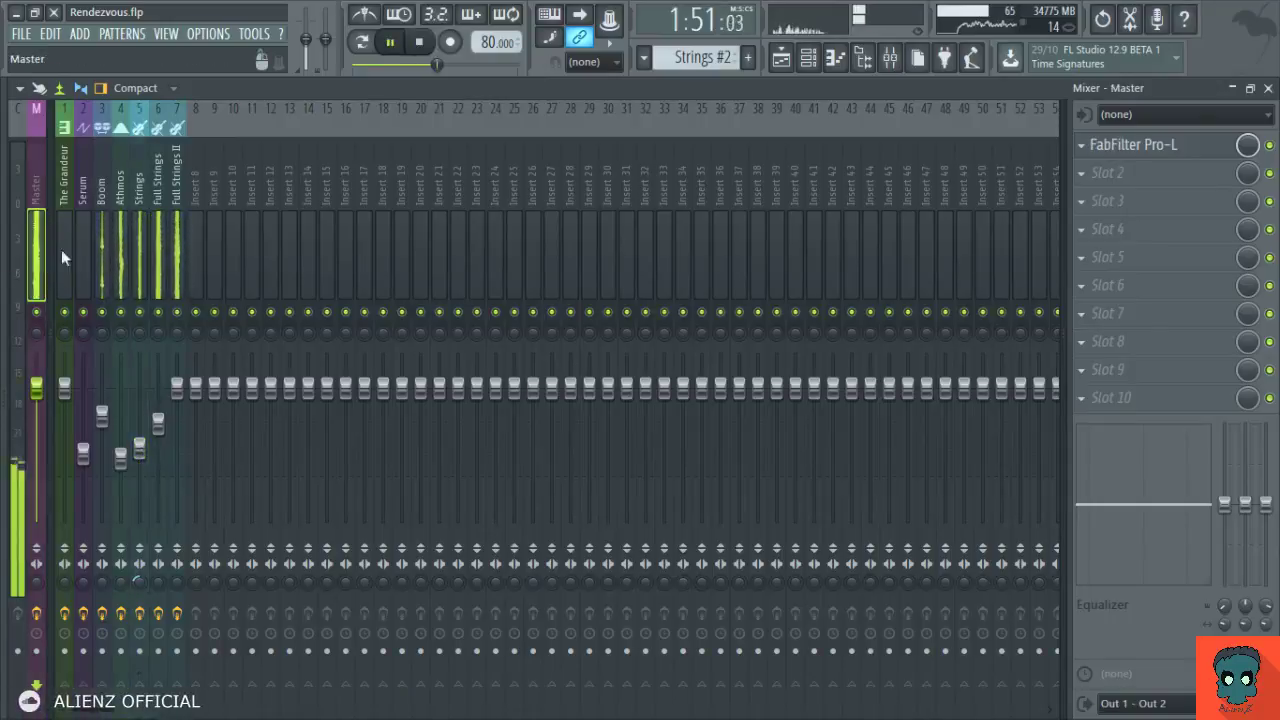
click(1140, 146)
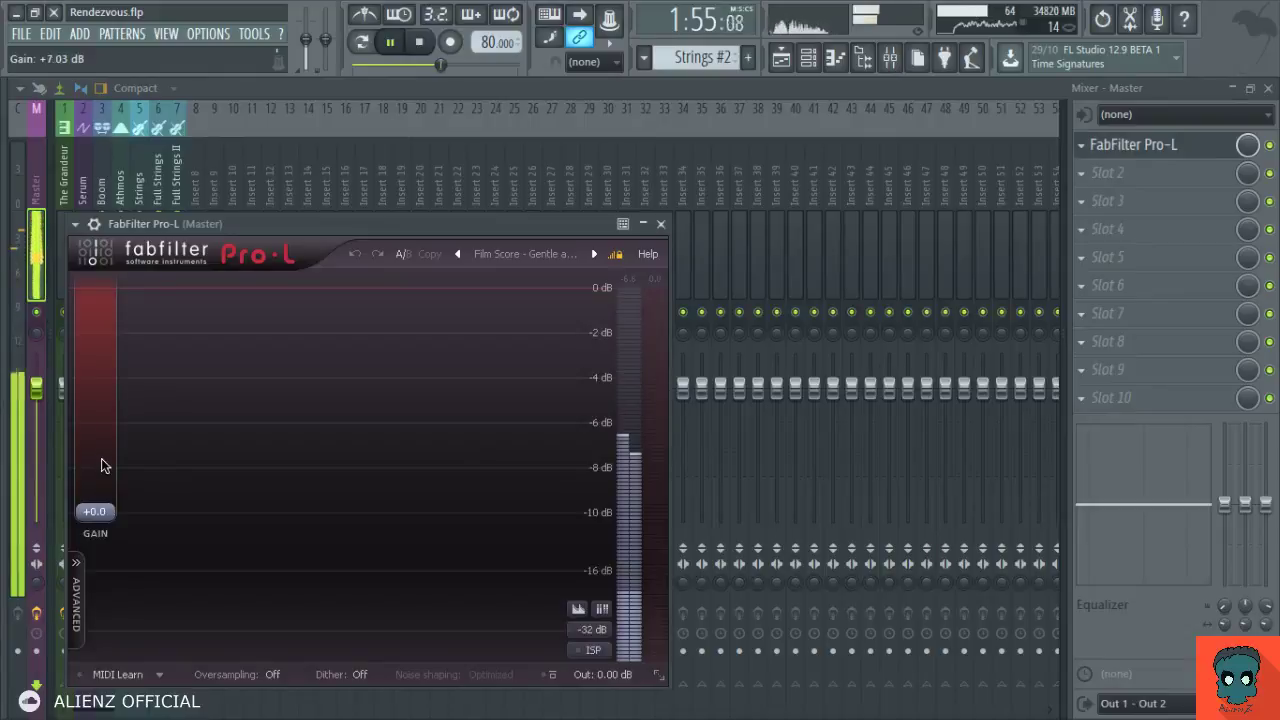
drag(262, 226, 419, 170)
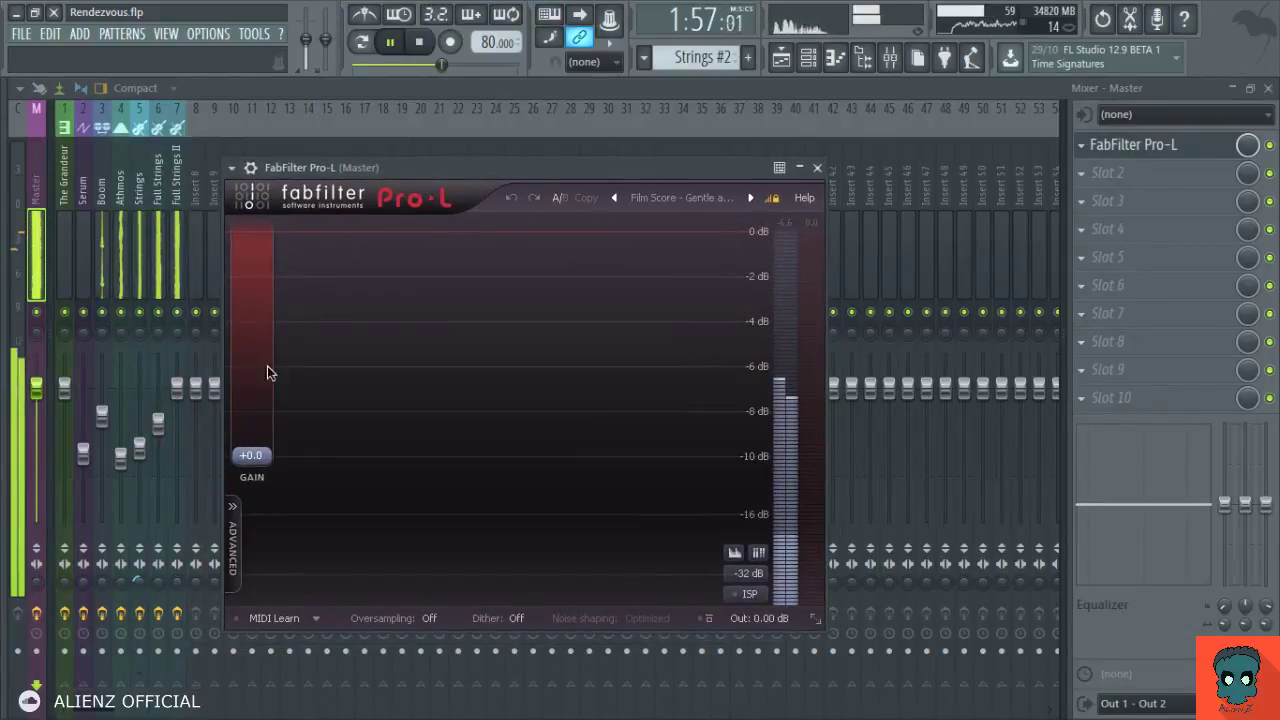
double_click(256, 420)
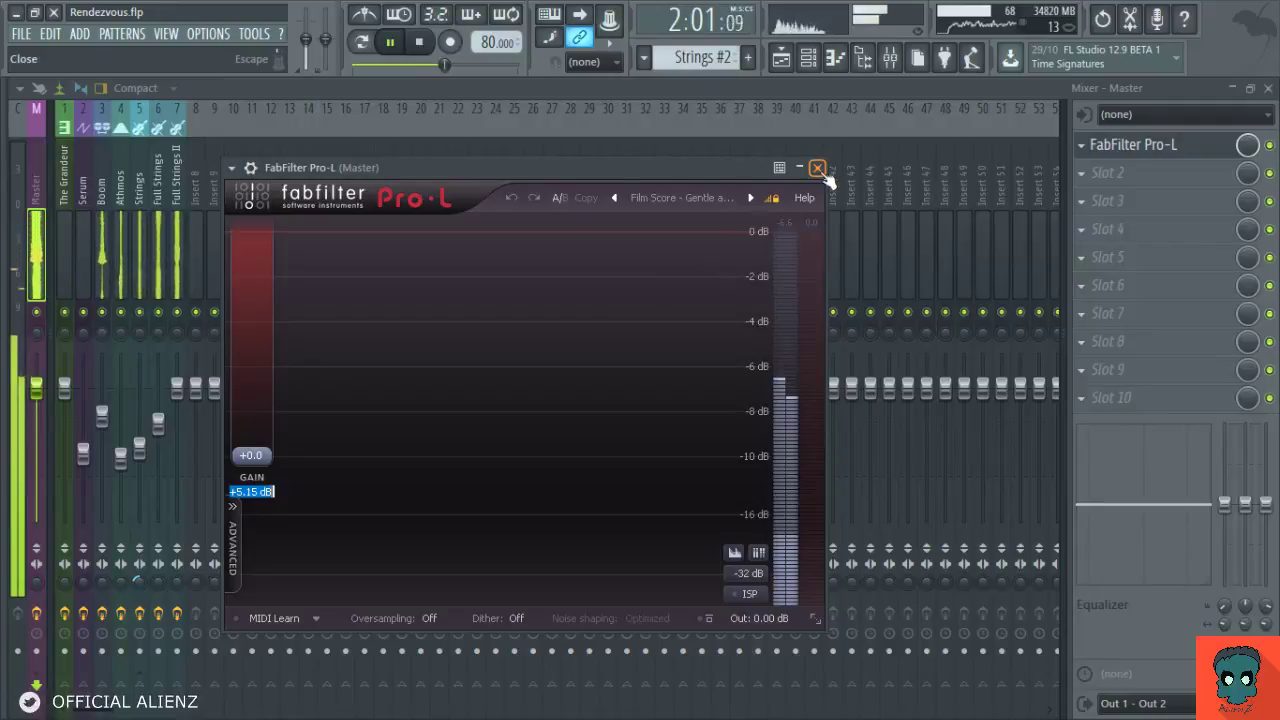
click(250, 491)
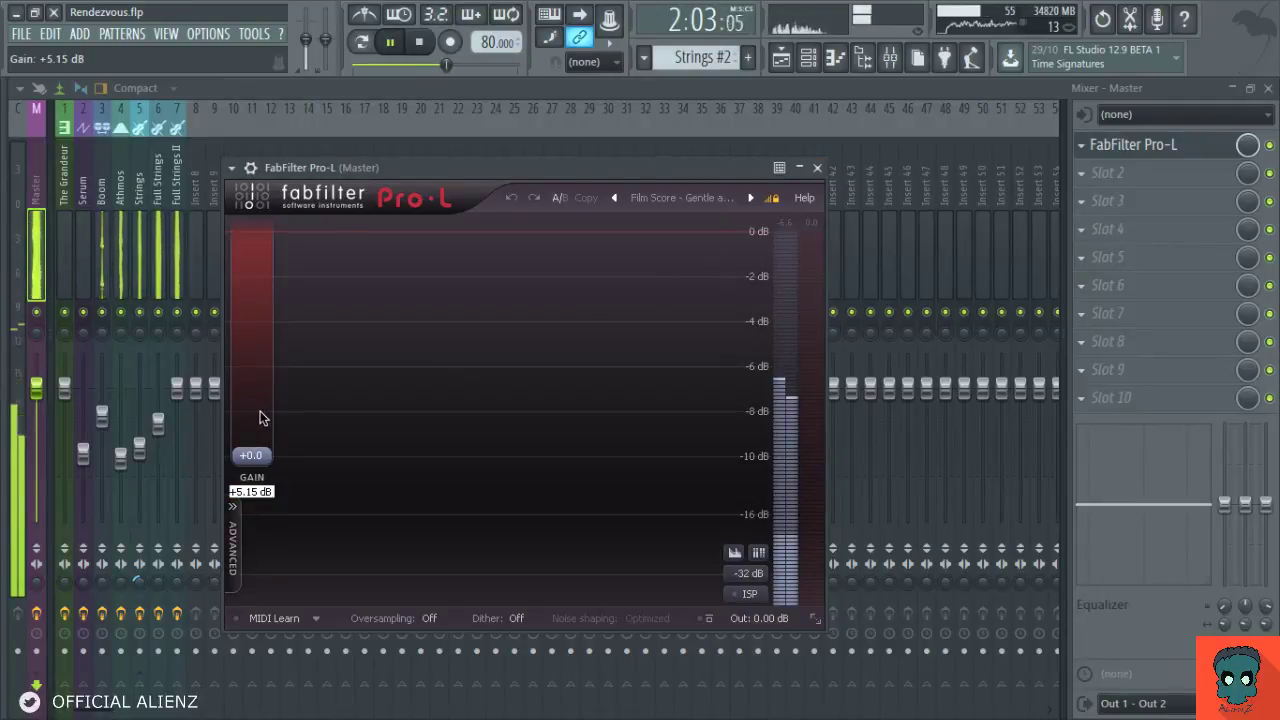
click(818, 169)
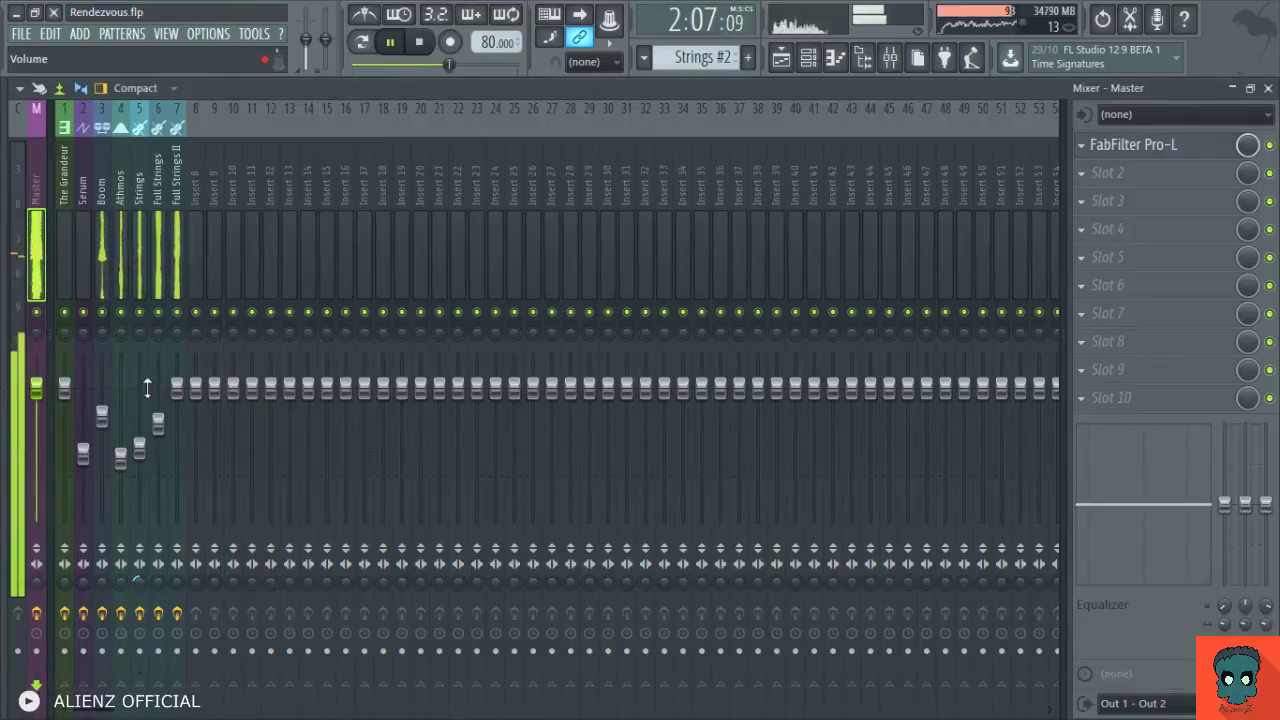
key(F5)
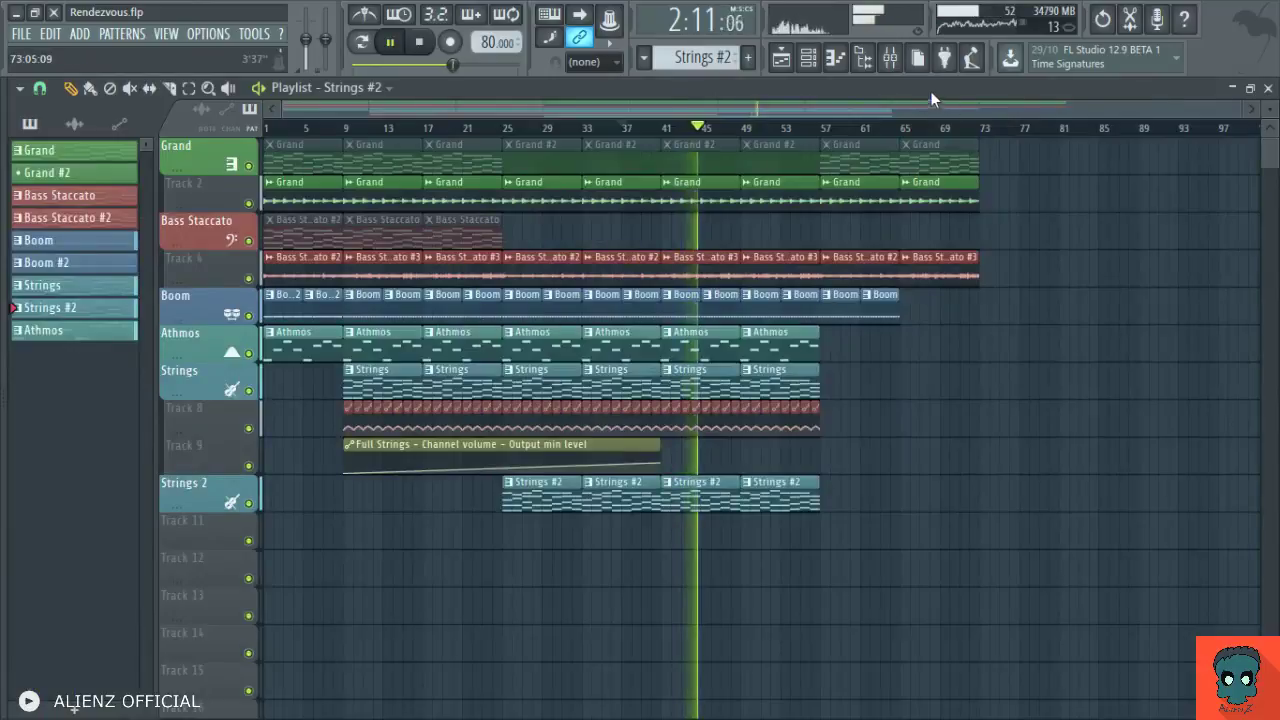
key(space)
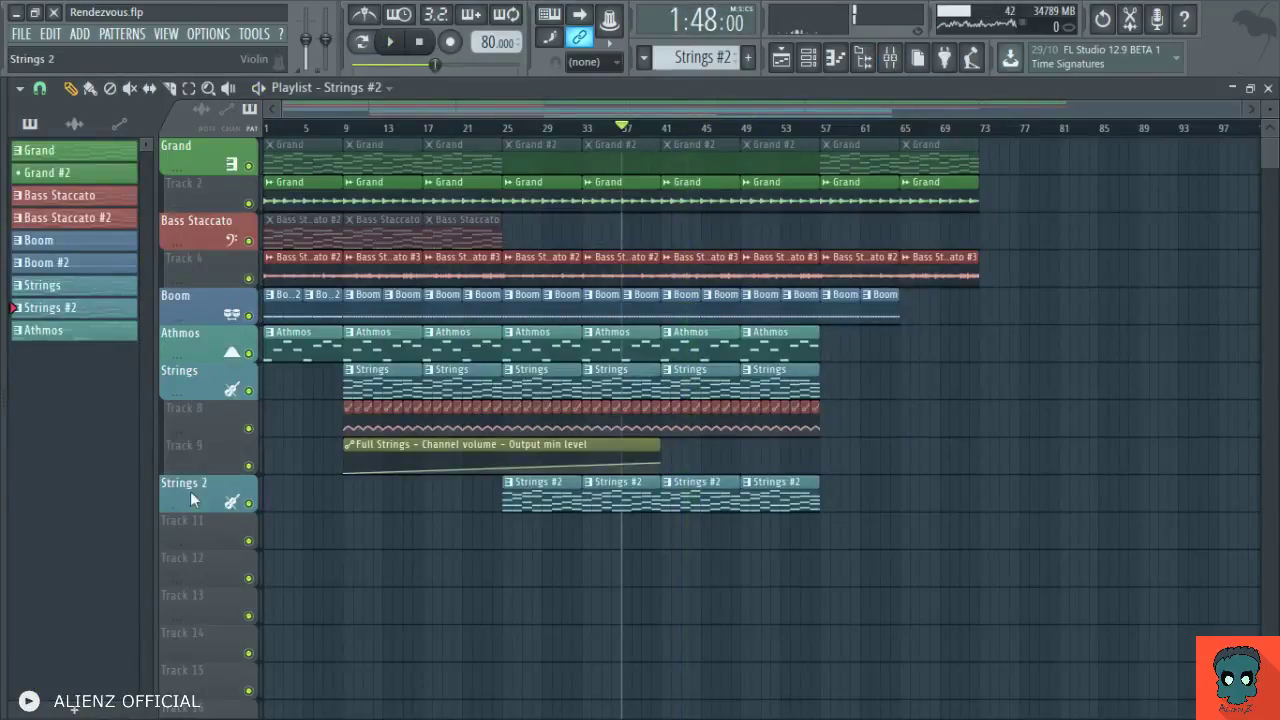
Group Track 8 and Track 9 with the Strings track above them in the Playlist.
scroll(281, 429, down, 4)
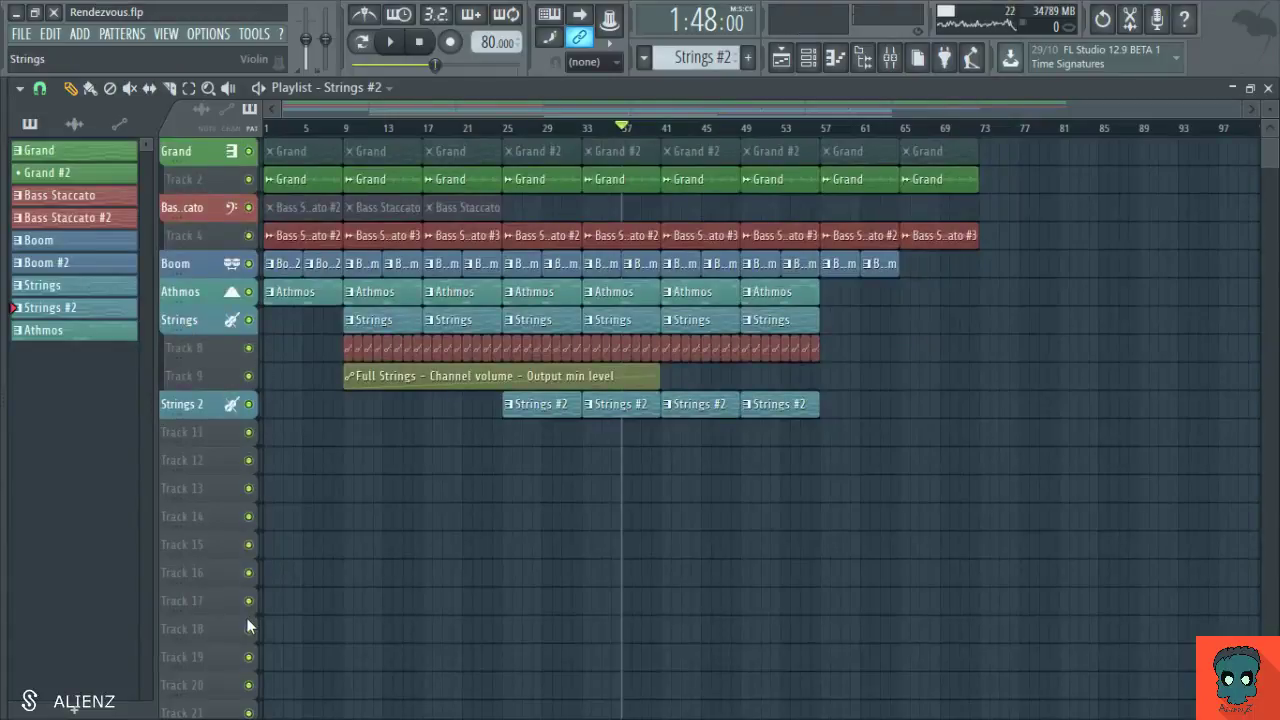
scroll(253, 497, up, 6)
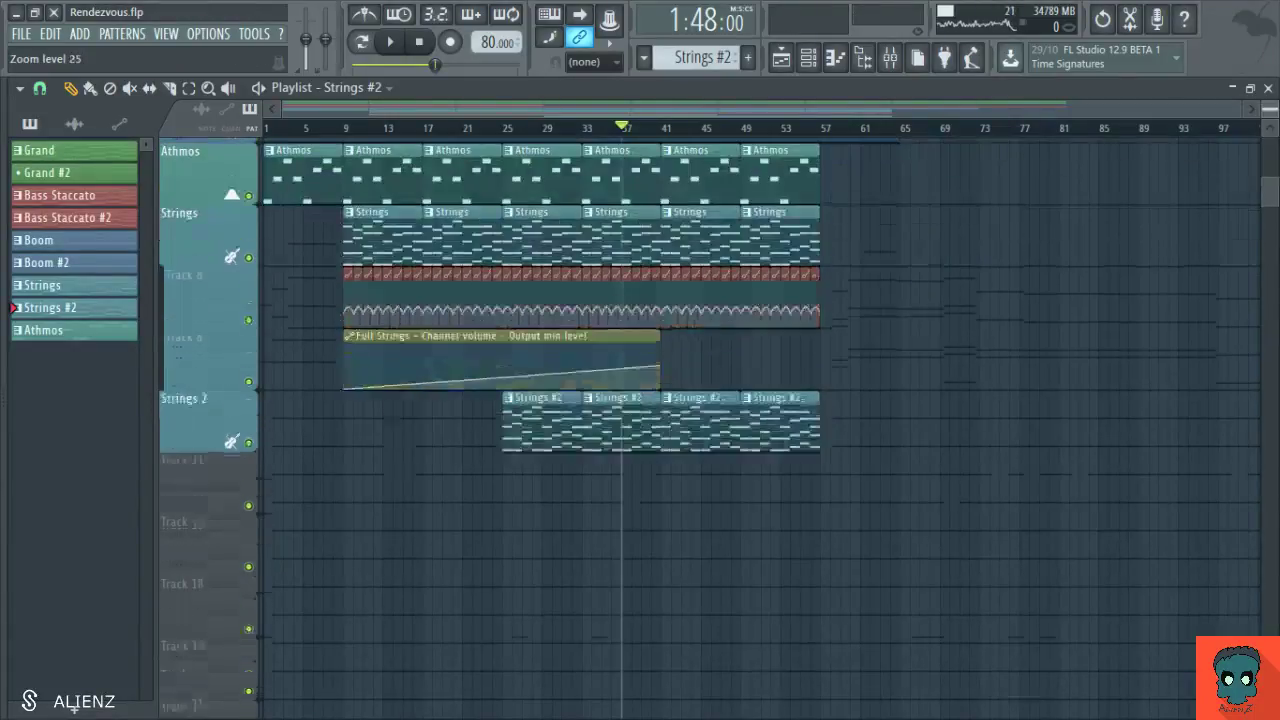
scroll(386, 549, down, 6)
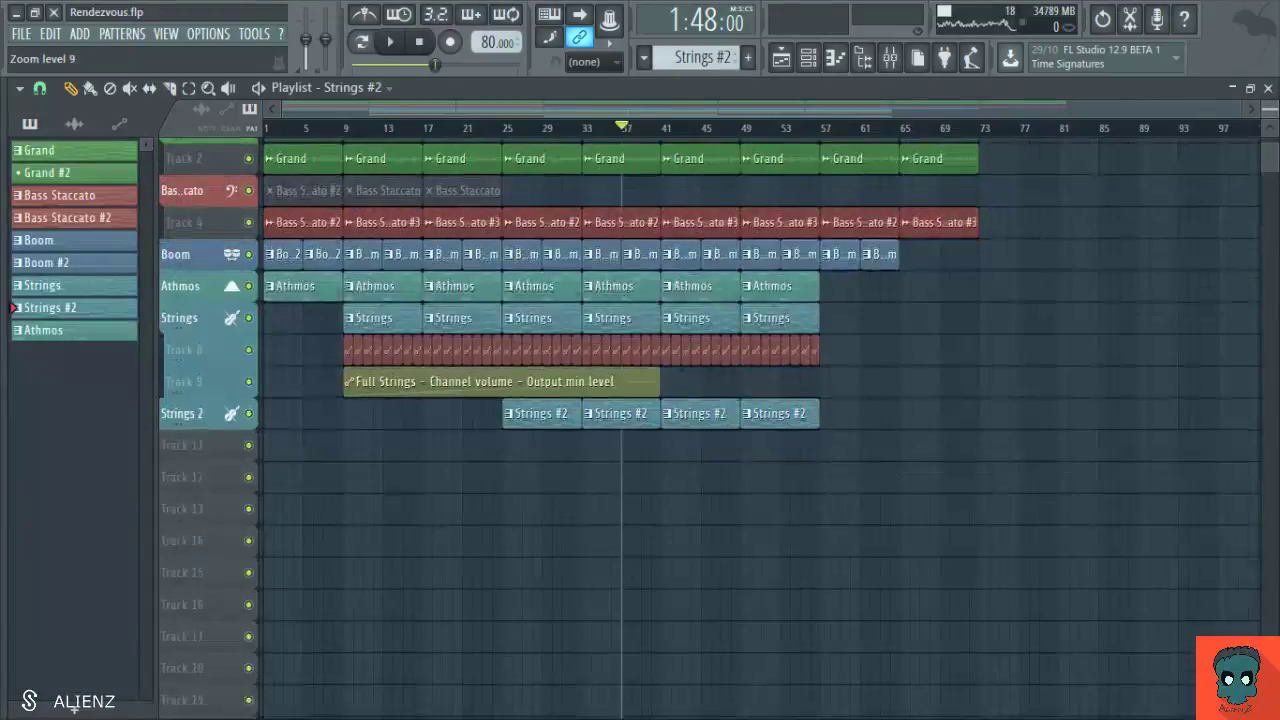
scroll(342, 502, up, 5)
scroll(843, 457, down, 5)
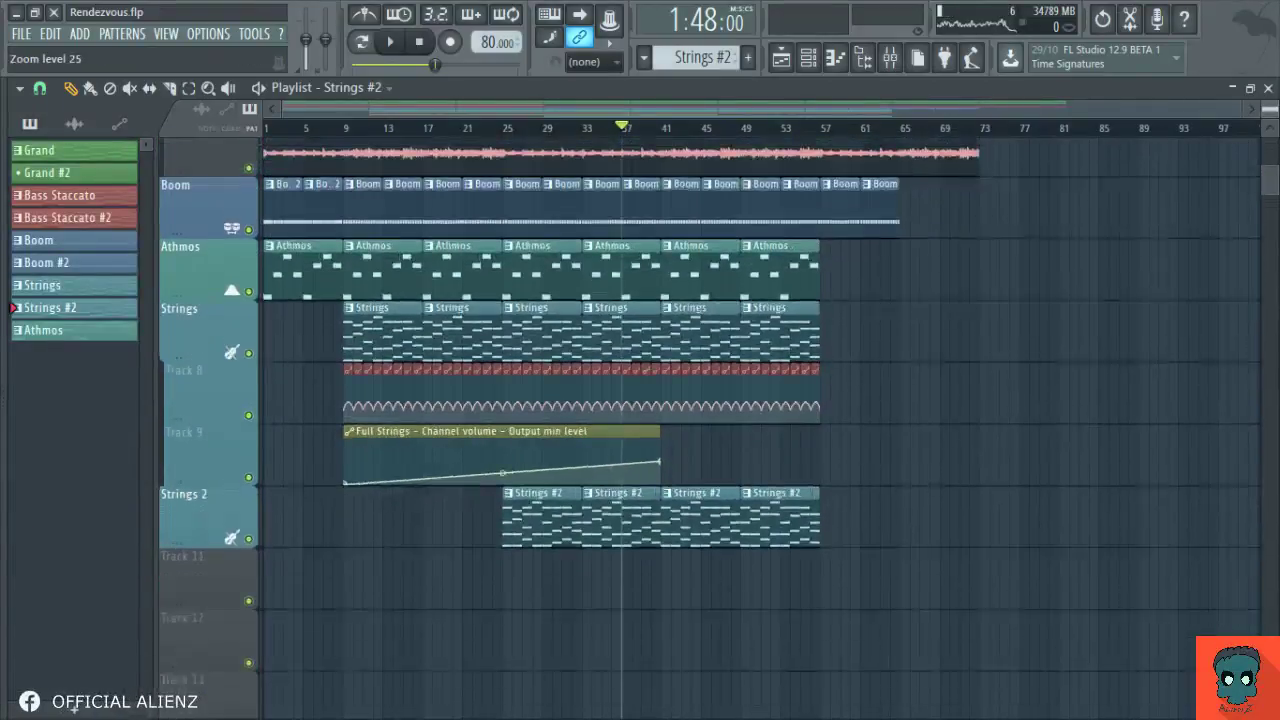
scroll(901, 431, down, 1)
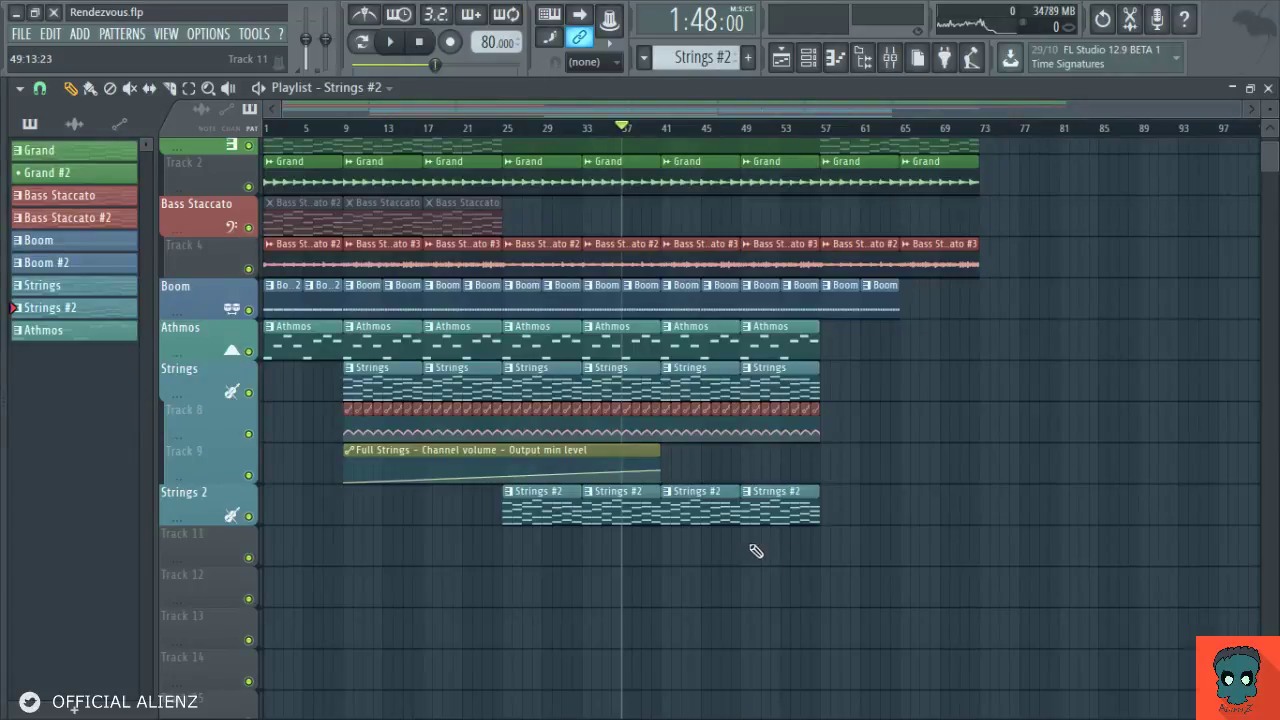
Place a new pattern on Track 11 from bar 49 to 57 and load a DSK Overture channel named Full Strings Marcatto.
key(F4)
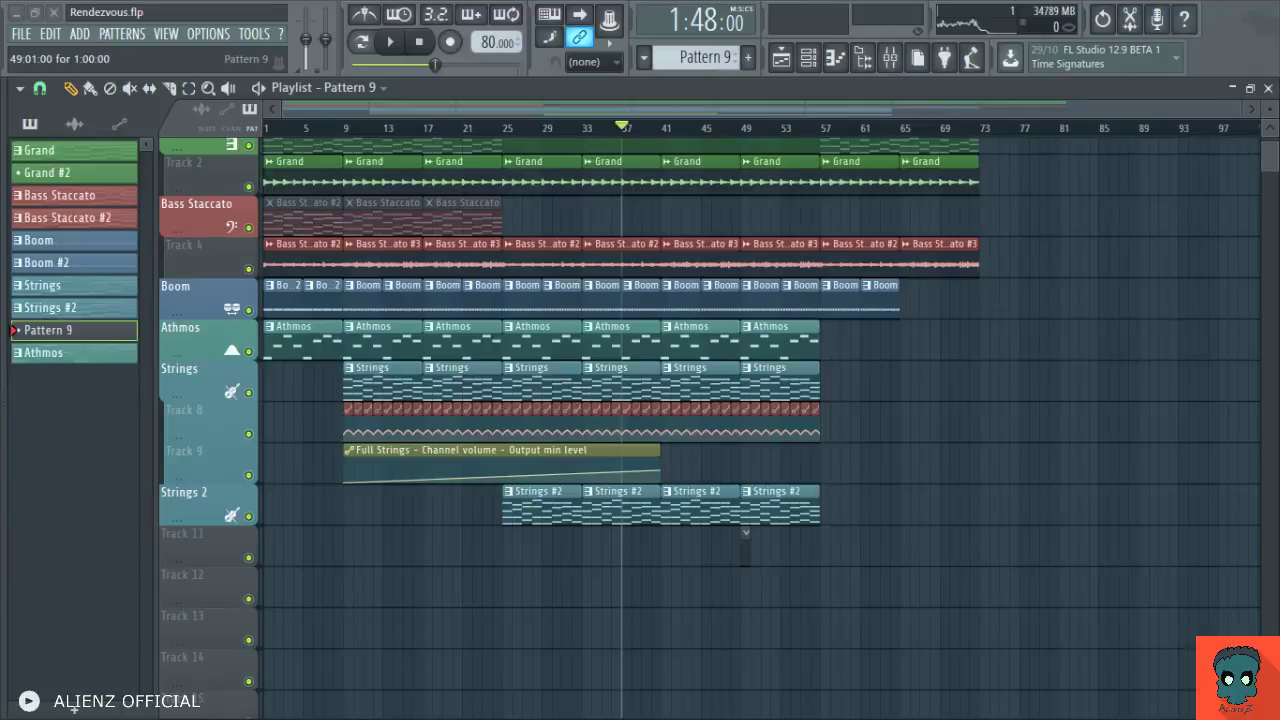
drag(749, 551, 817, 558)
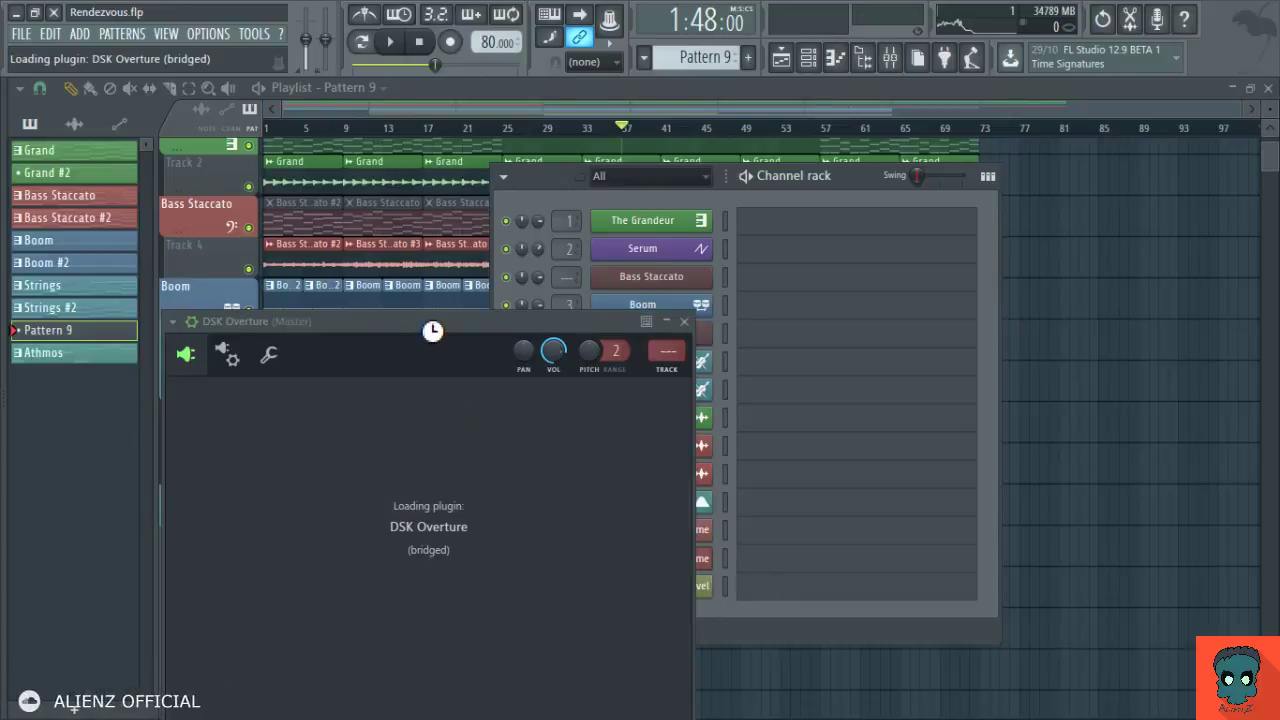
drag(401, 328, 616, 169)
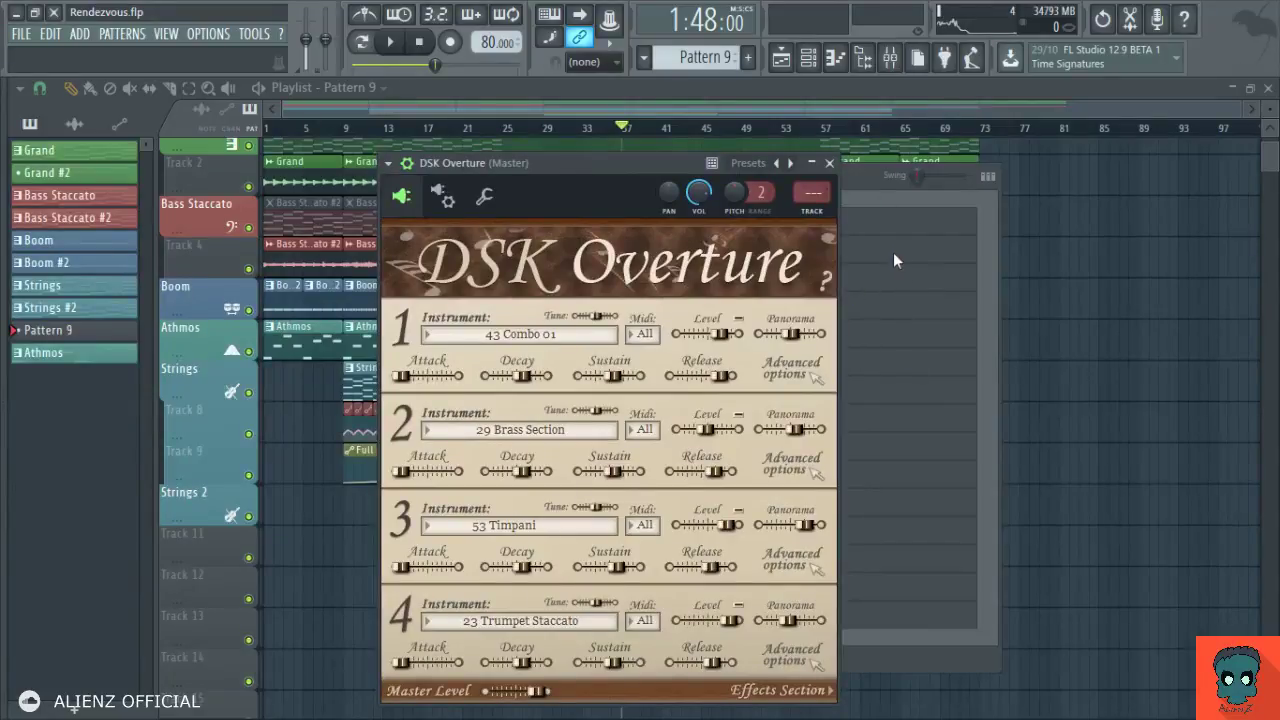
key(Escape)
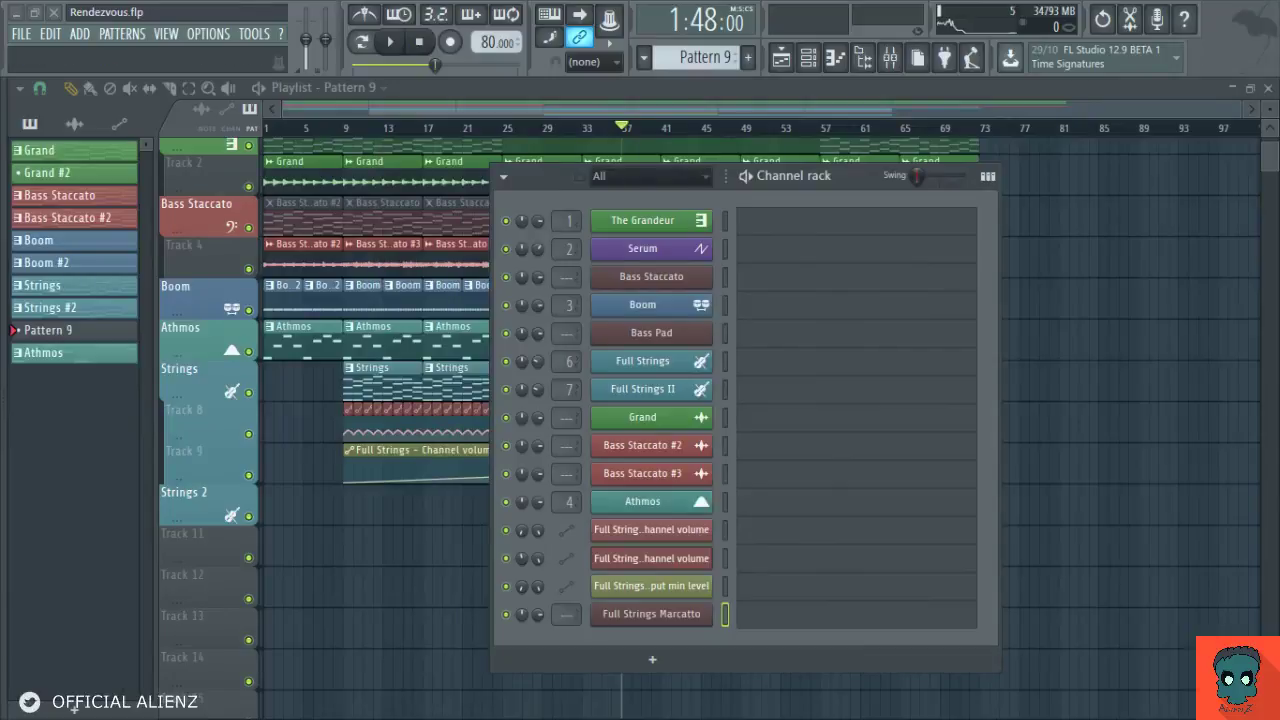
Copy the Full Strings II notes from the Strings #2 pattern into the Full Strings Marcatto channel of Pattern 9.
click(828, 492)
click(815, 503)
key(F6)
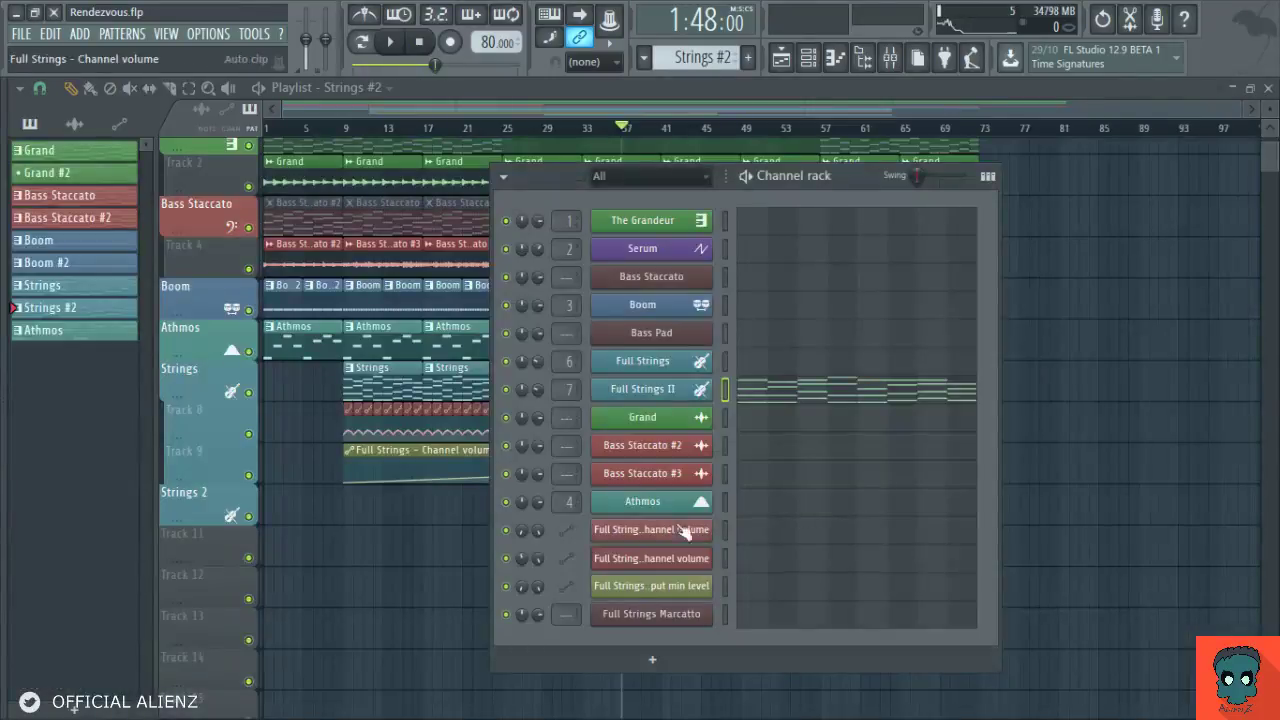
key(F4)
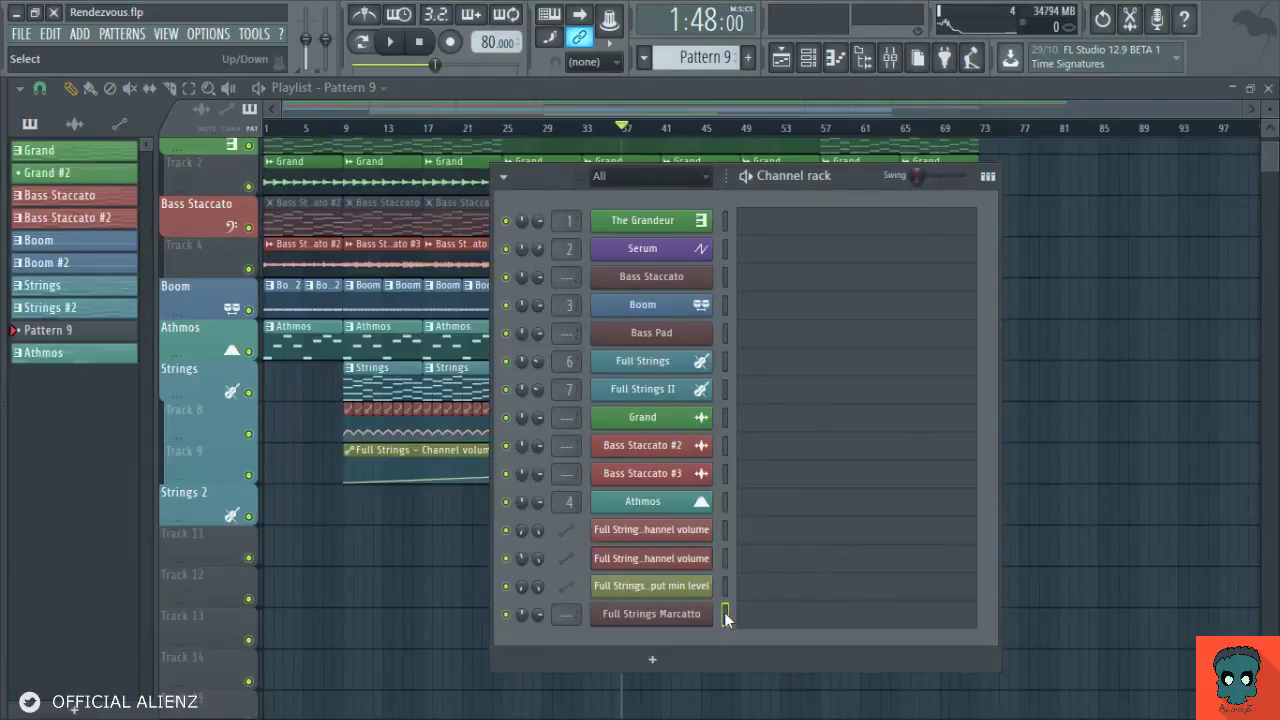
key(ctrl+v)
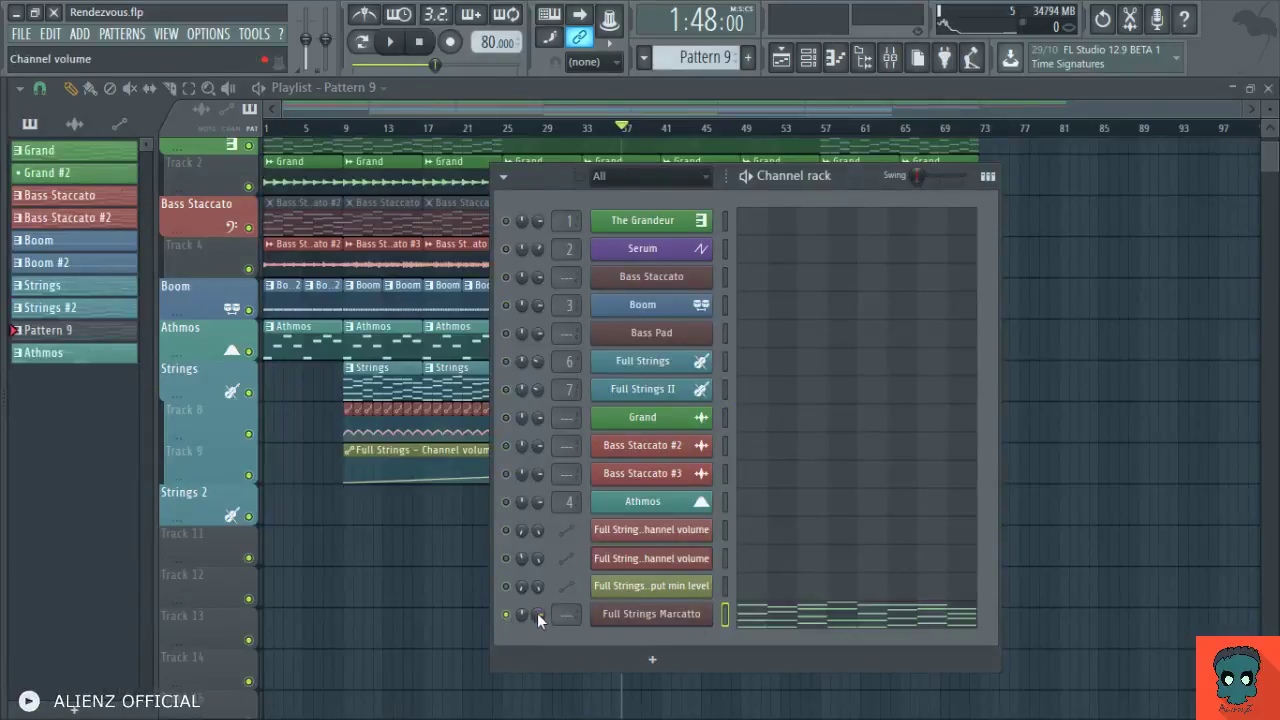
Solo the Full Strings Marcatto channel and play Pattern 9 by itself in pattern mode.
key(space)
key(space)
key(F6)
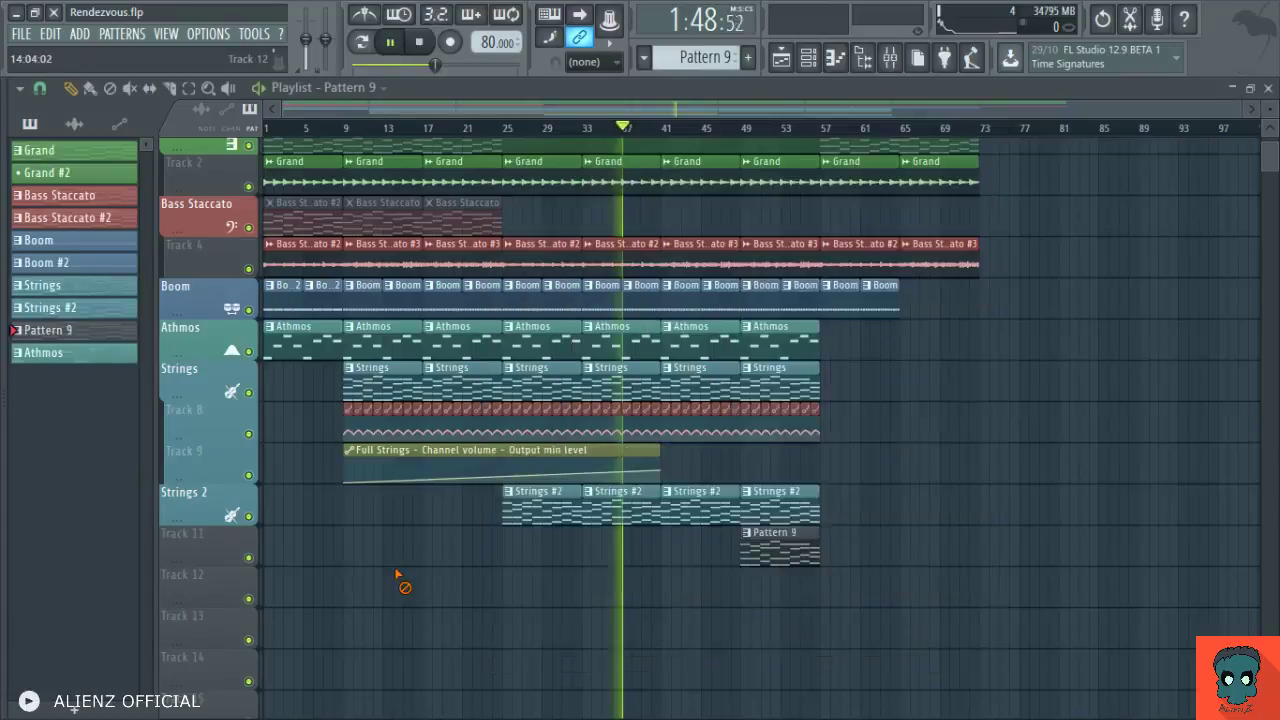
key(space)
double_click(766, 543)
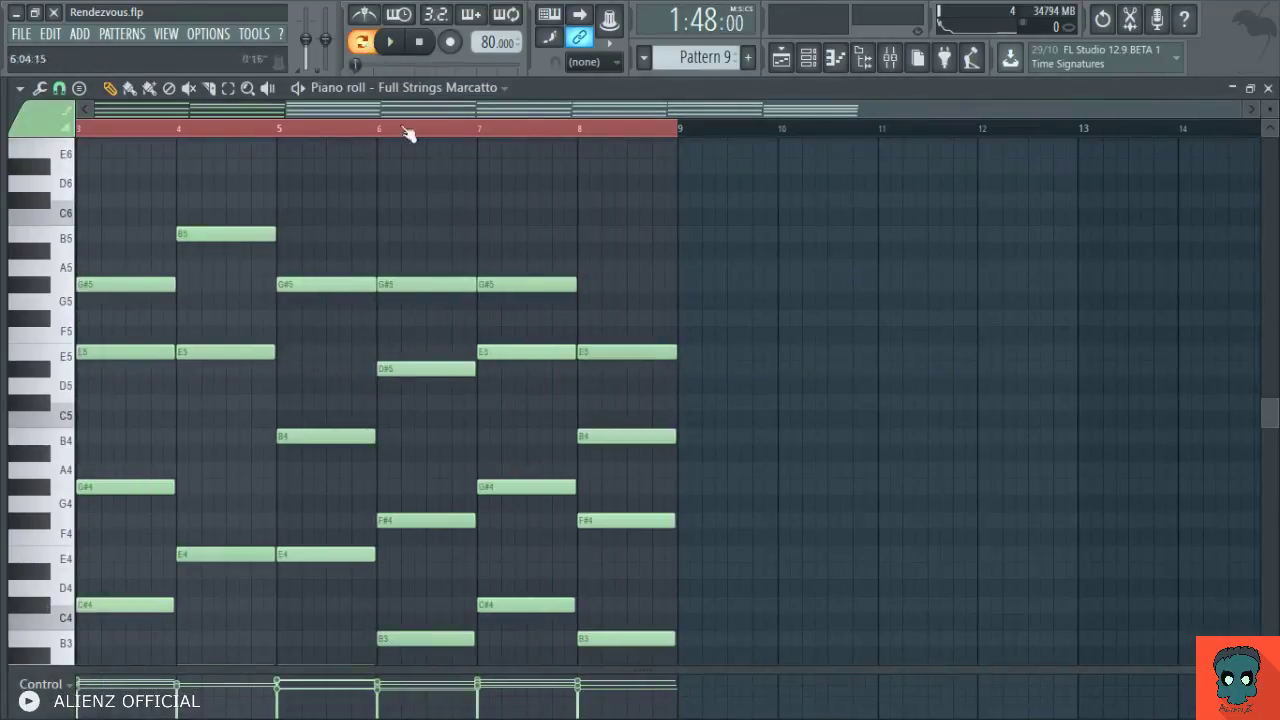
key(F6)
key(F5)
key(space)
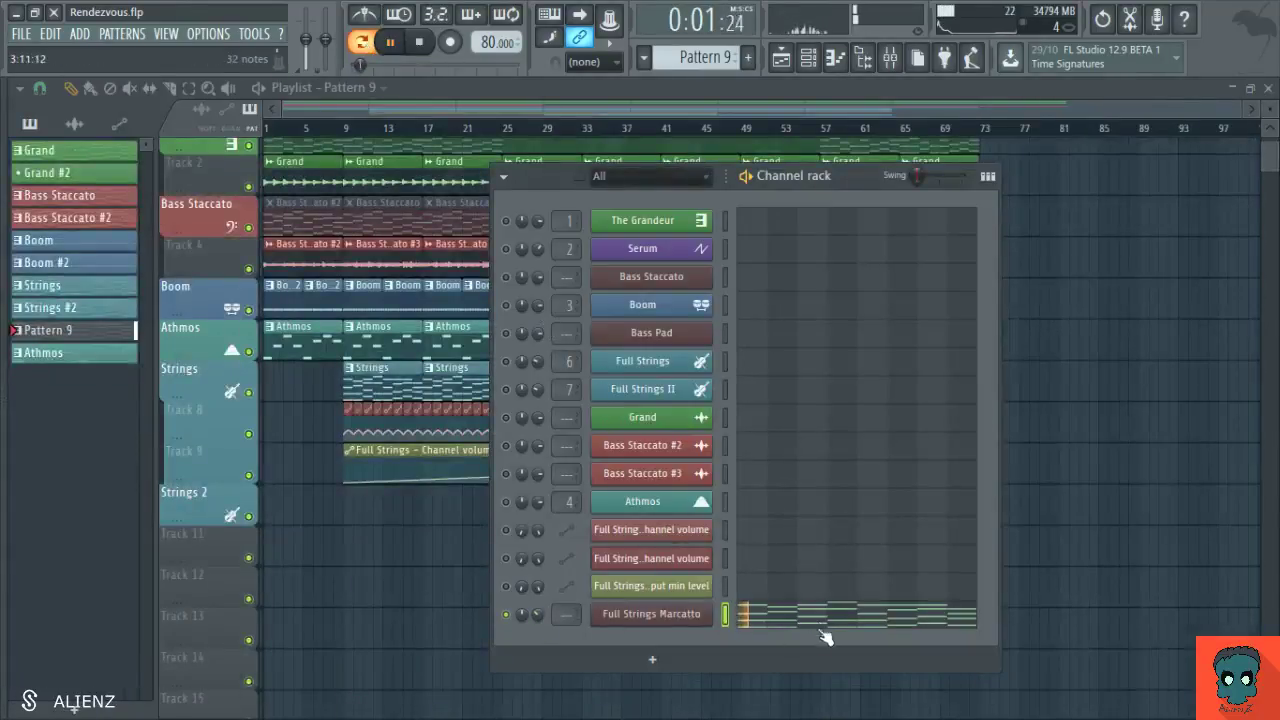
Chop the Full Strings Marcatto notes into four equal notes per bar and listen to the pattern.
key(F7)
key(space)
key(space)
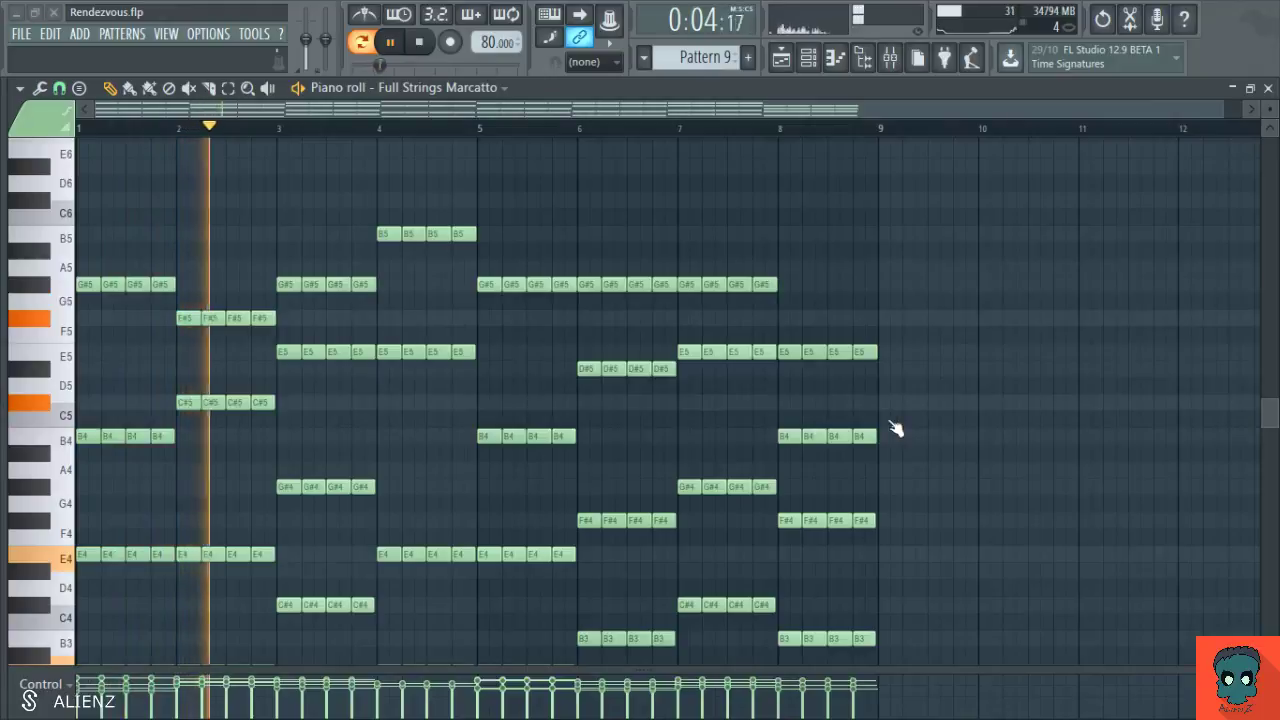
scroll(900, 436, up, 1)
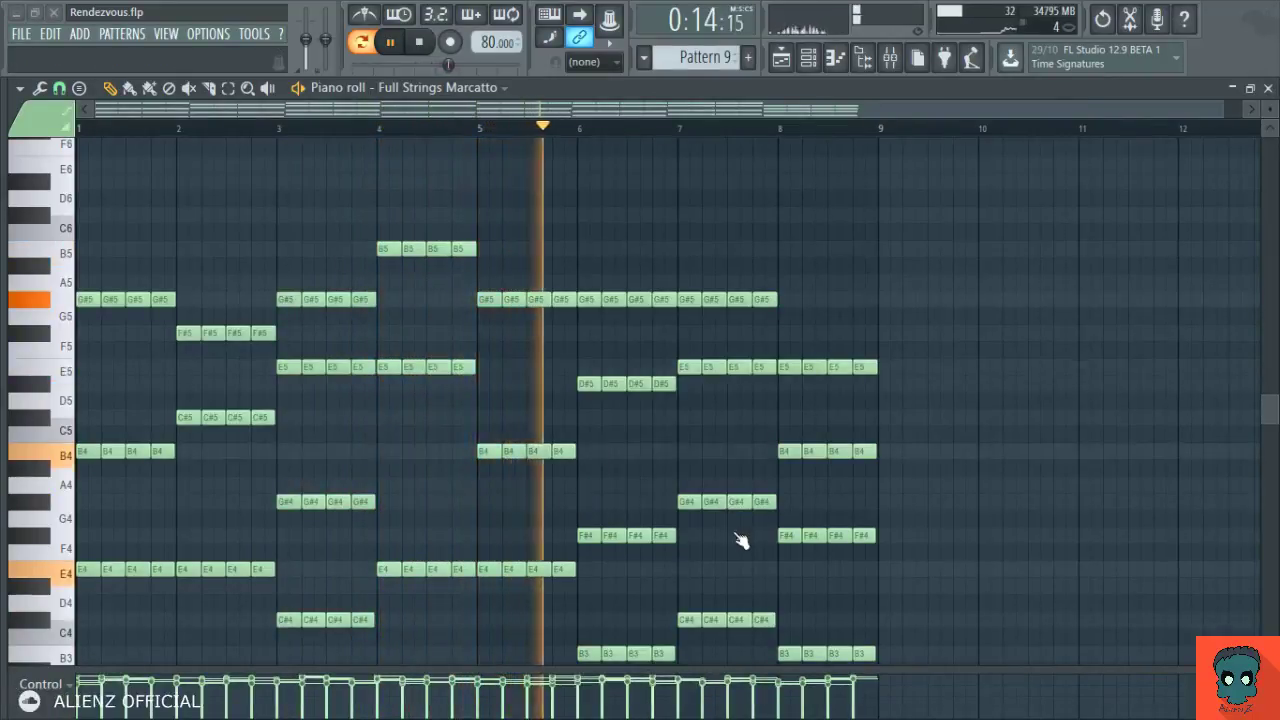
scroll(660, 509, up, 1)
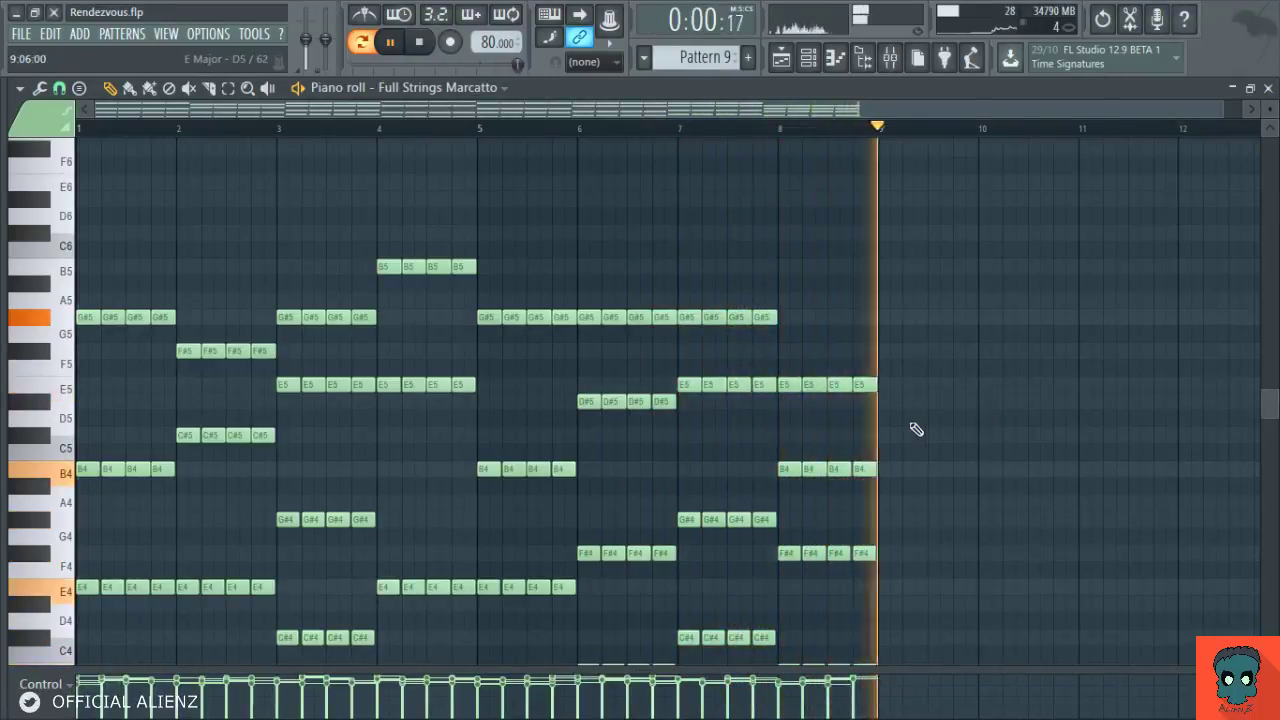
Shorten all the chopped Full Strings Marcatto notes to a little under half their length, then deselect them.
scroll(649, 174, up, 3)
scroll(660, 174, up, 2)
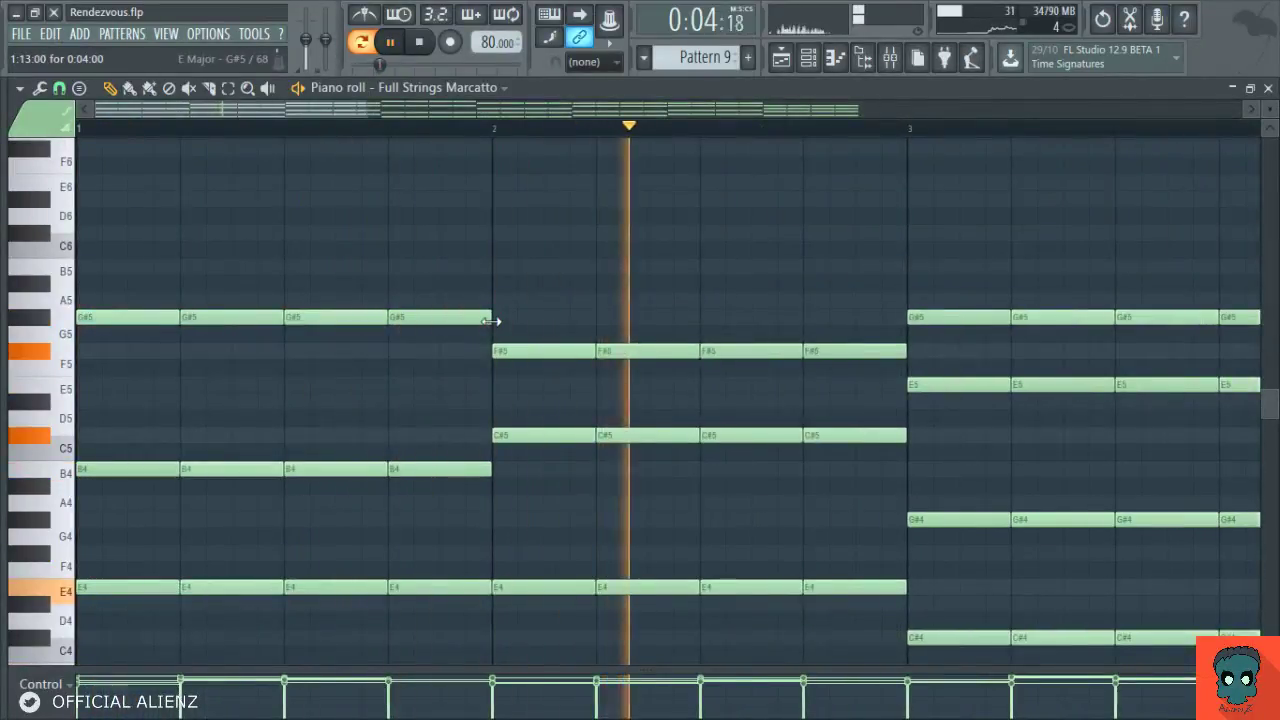
key(ctrl+a)
drag(490, 318, 433, 325)
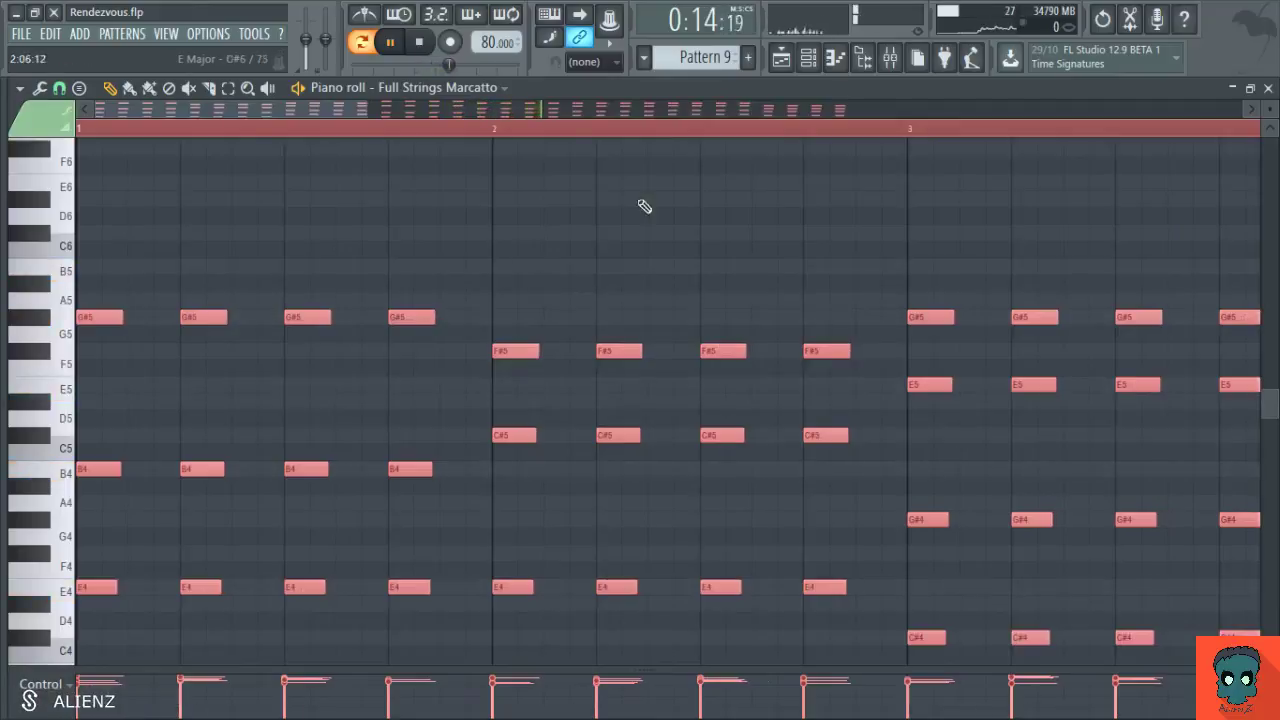
click(680, 189)
Assign Full Strings Marcatto to mixer track 8 and route that track only to the Strings bus.
key(F7)
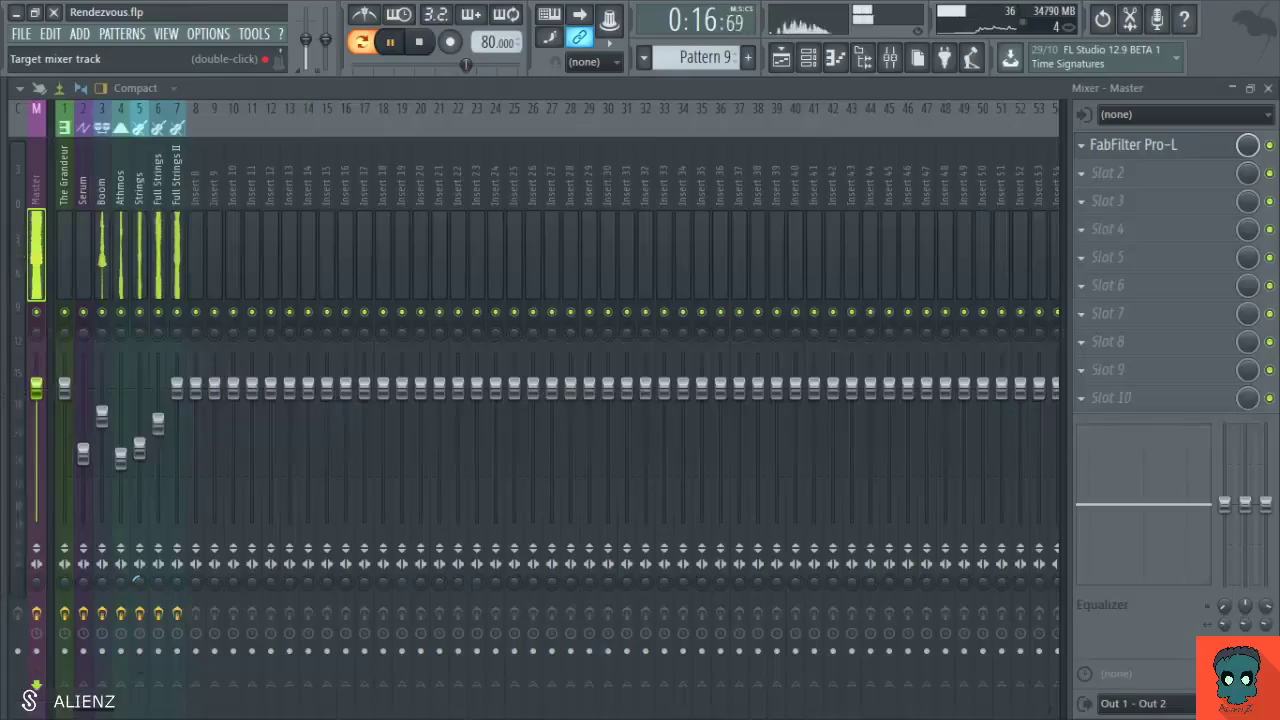
key(F9)
click(195, 250)
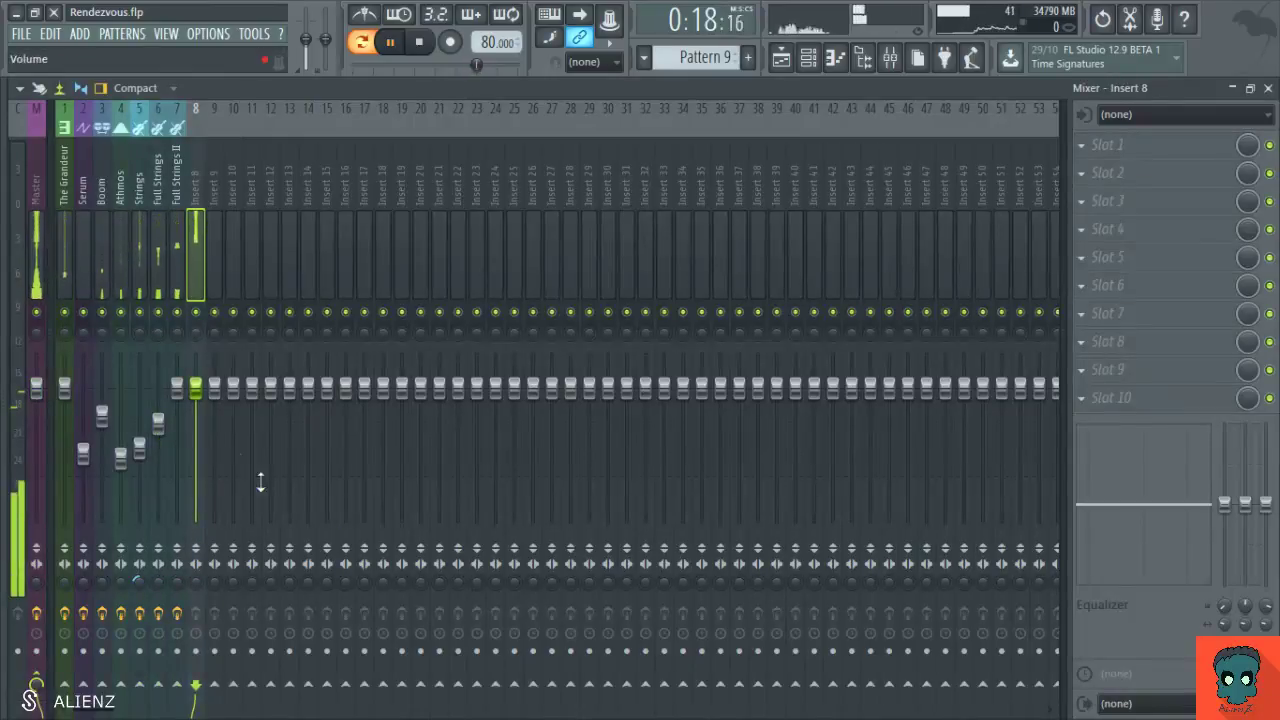
click(143, 688)
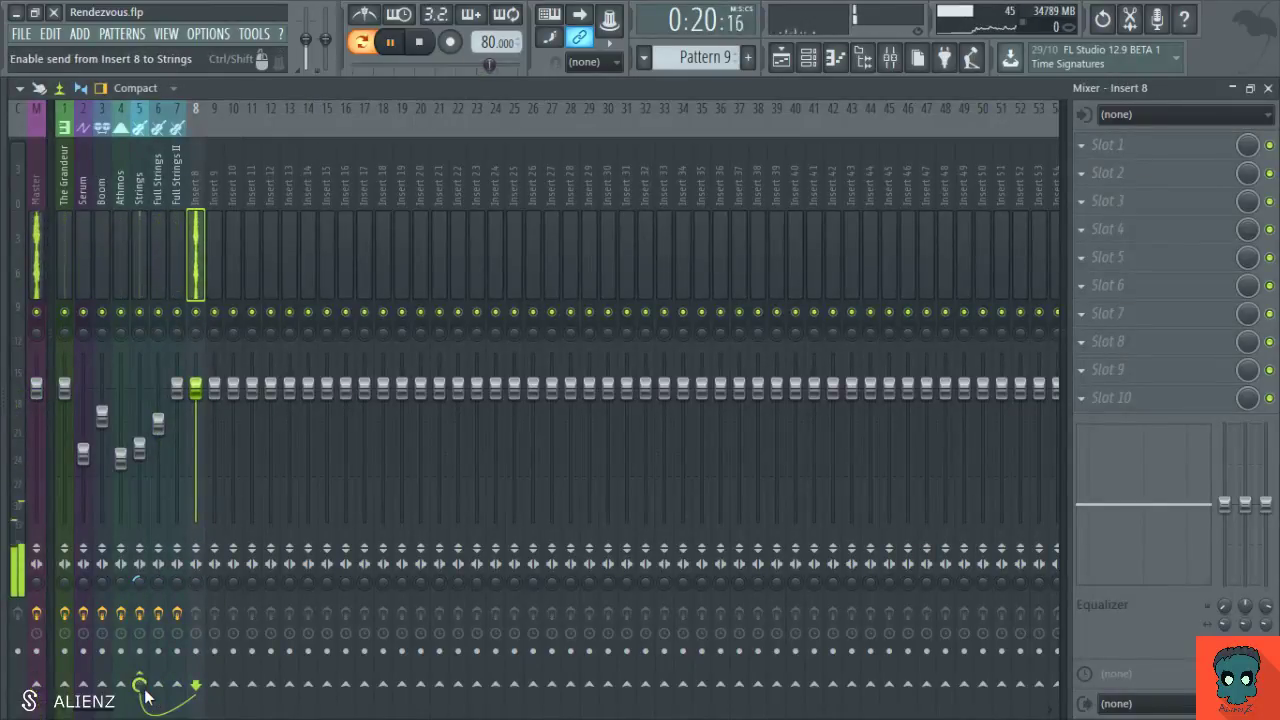
key(F9)
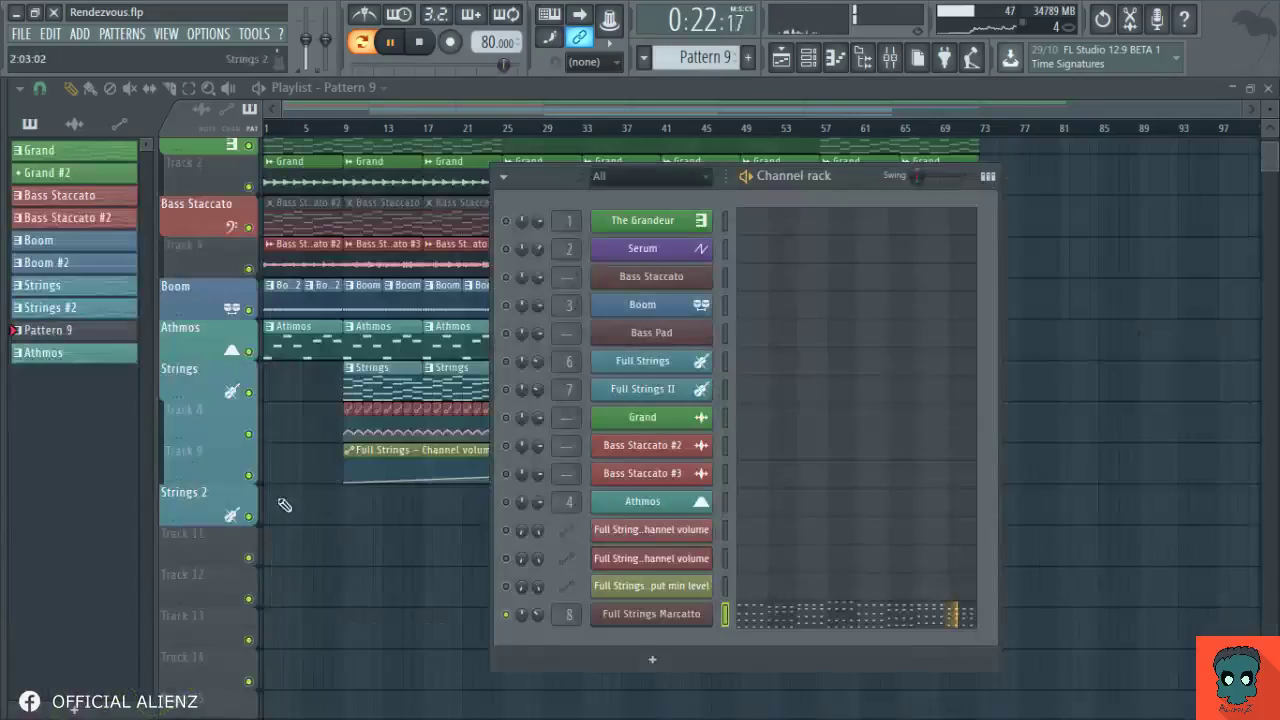
Shorten all the Full Strings Marcatto notes slightly more for a tighter staccato rhythm.
click(760, 616)
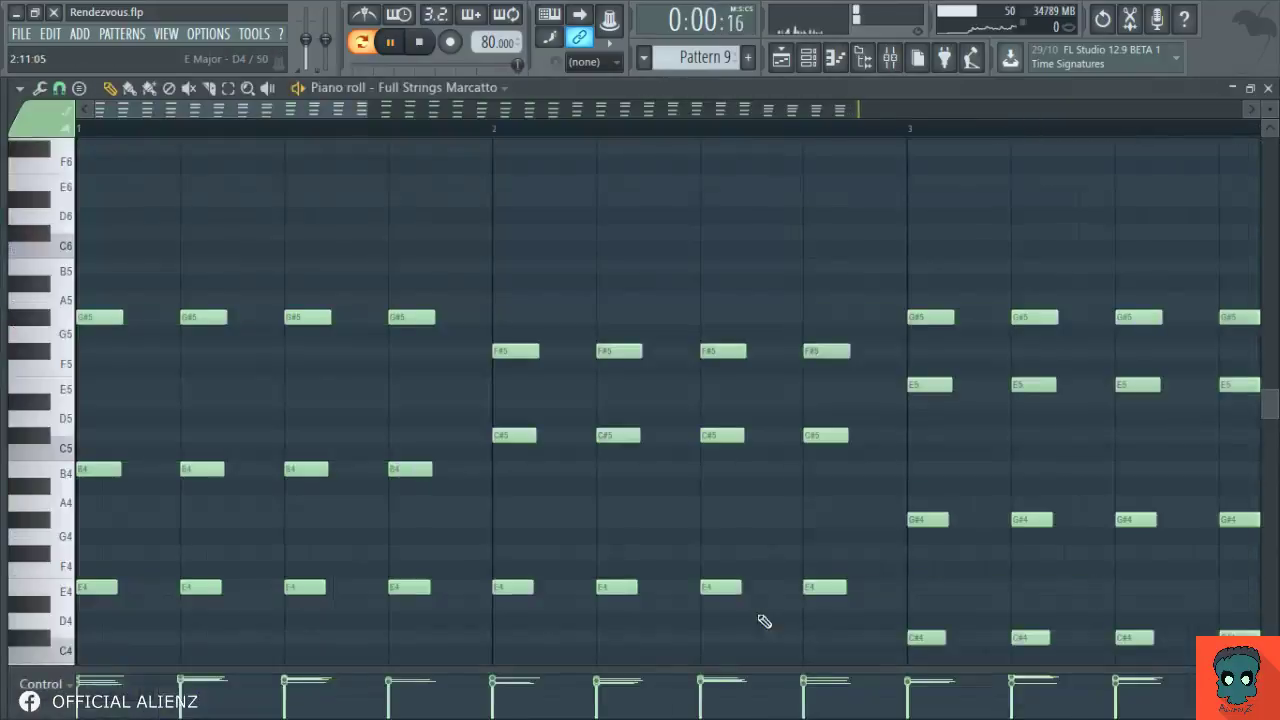
mouse_move(434, 470)
mouse_down()
mouse_move(460, 477)
mouse_move(420, 486)
mouse_up()
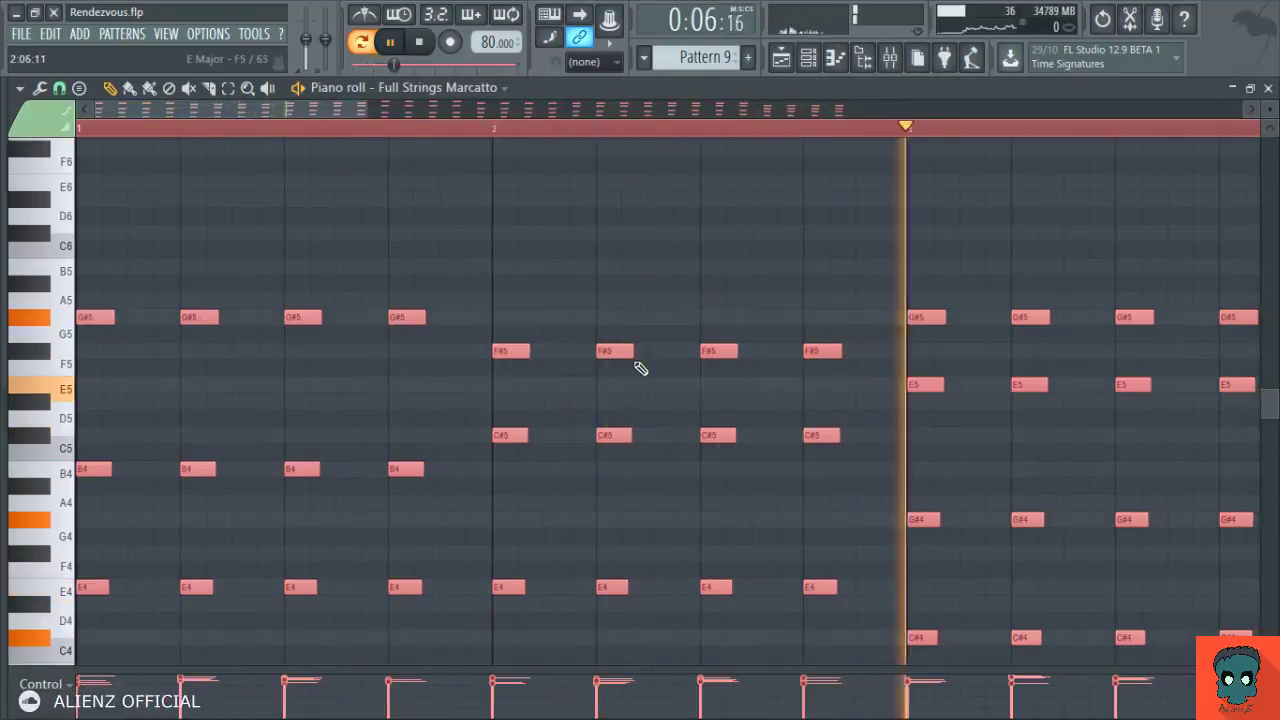
click(850, 208)
Raise the volume of mixer track Insert 8 nearly to its maximum.
click(890, 57)
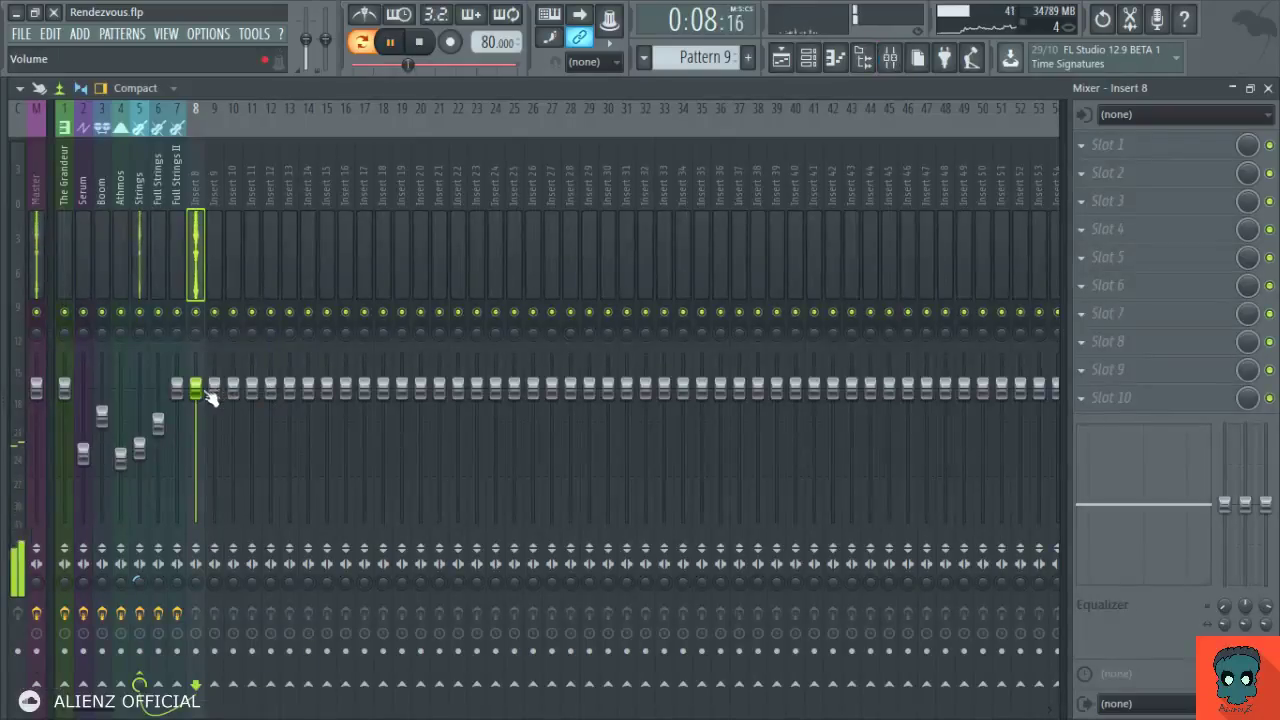
drag(198, 388, 200, 358)
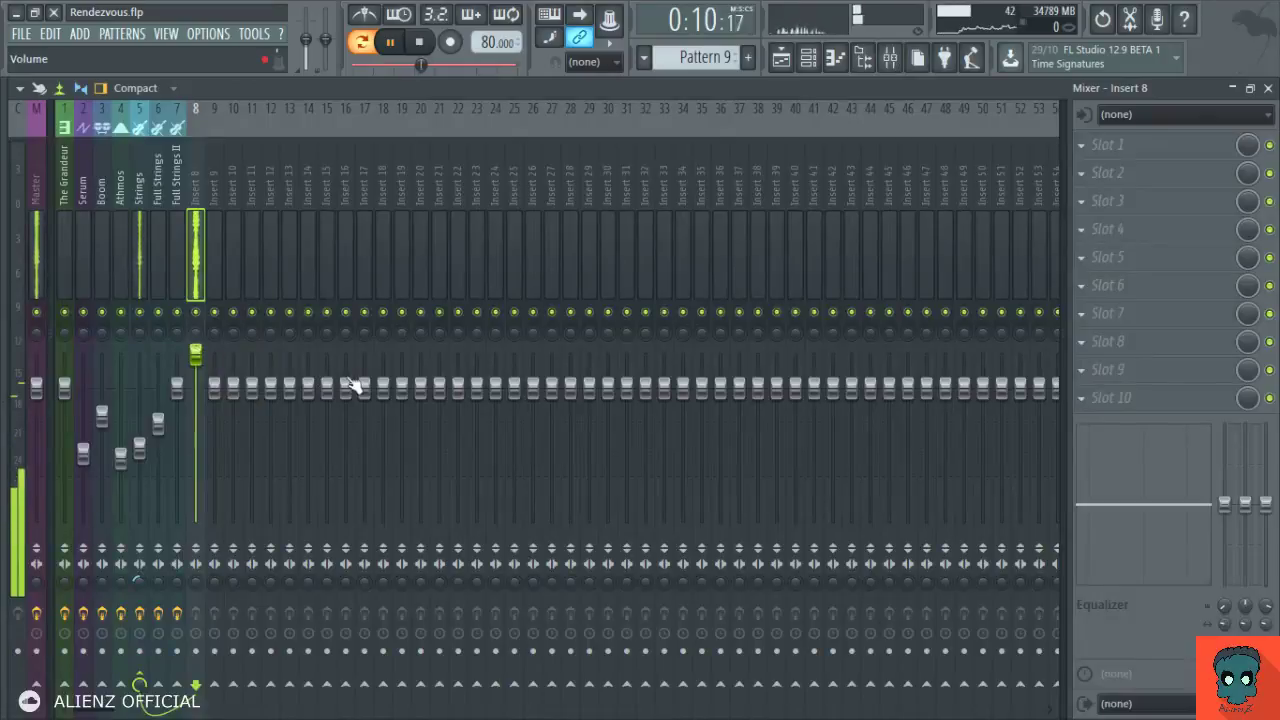
key(F9)
Lower the sustain of all four DSK Overture layers, minimize layer 4's attack, and adjust the layer decays, with layer 4 at 5.35.
key(F7)
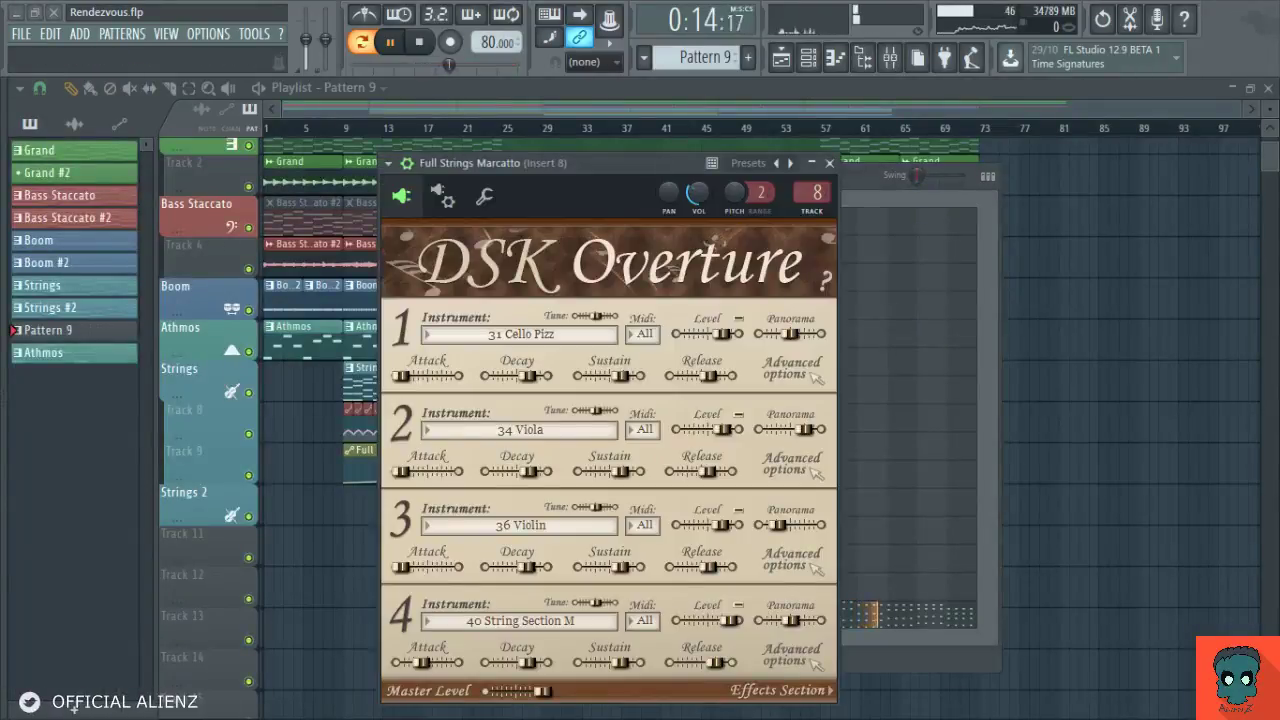
drag(558, 169, 514, 121)
drag(577, 327, 563, 331)
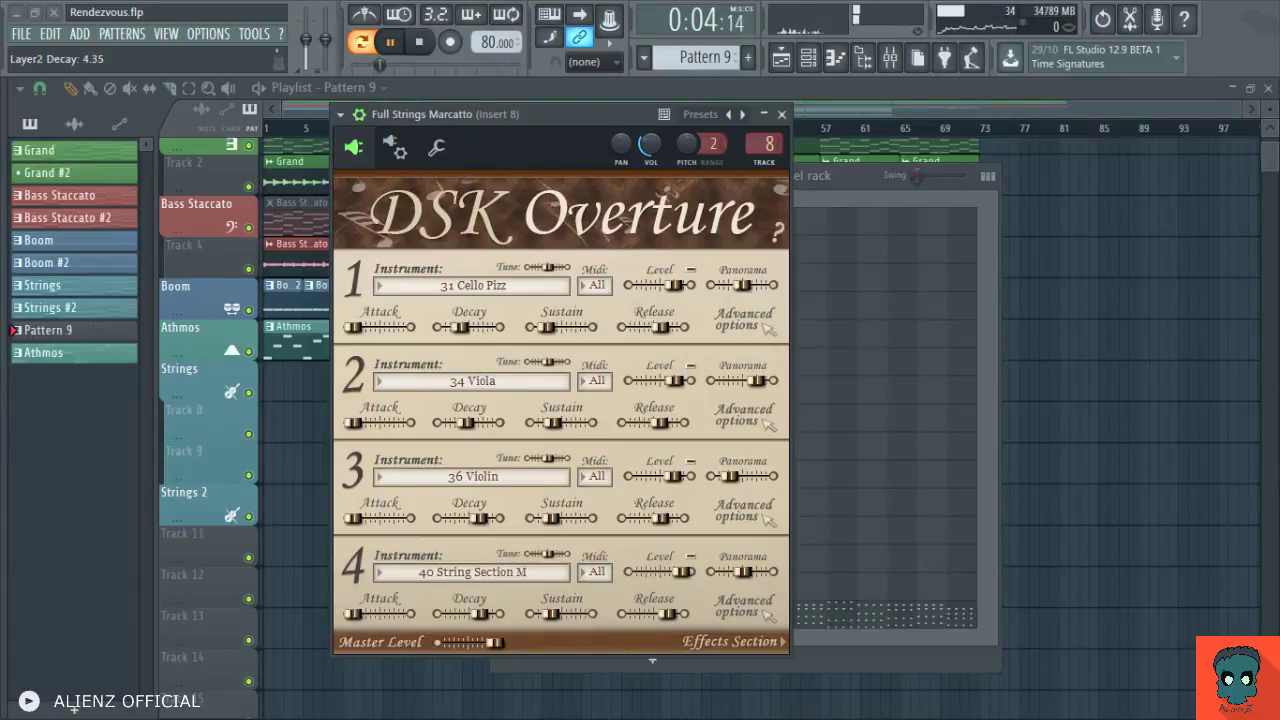
drag(458, 422, 470, 422)
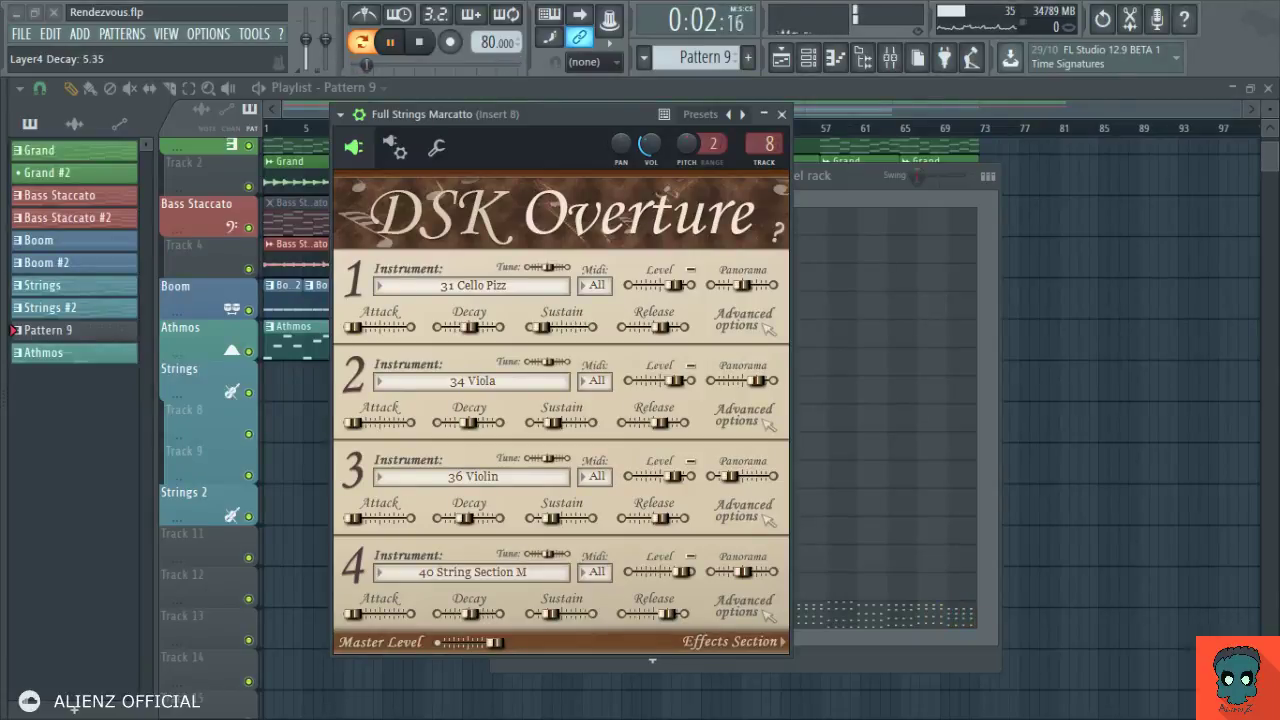
Add the OTT compressor to the first effect slot of Insert 8 and set its Depth to 34%.
click(890, 57)
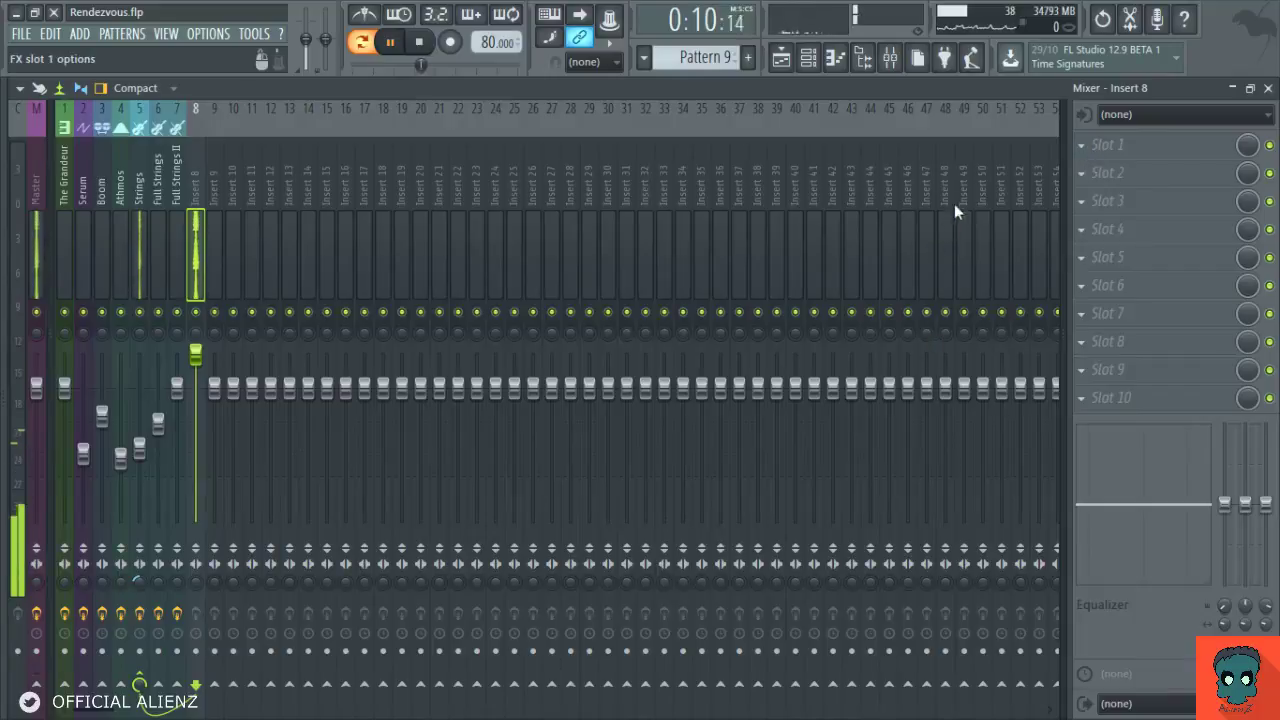
click(1269, 145)
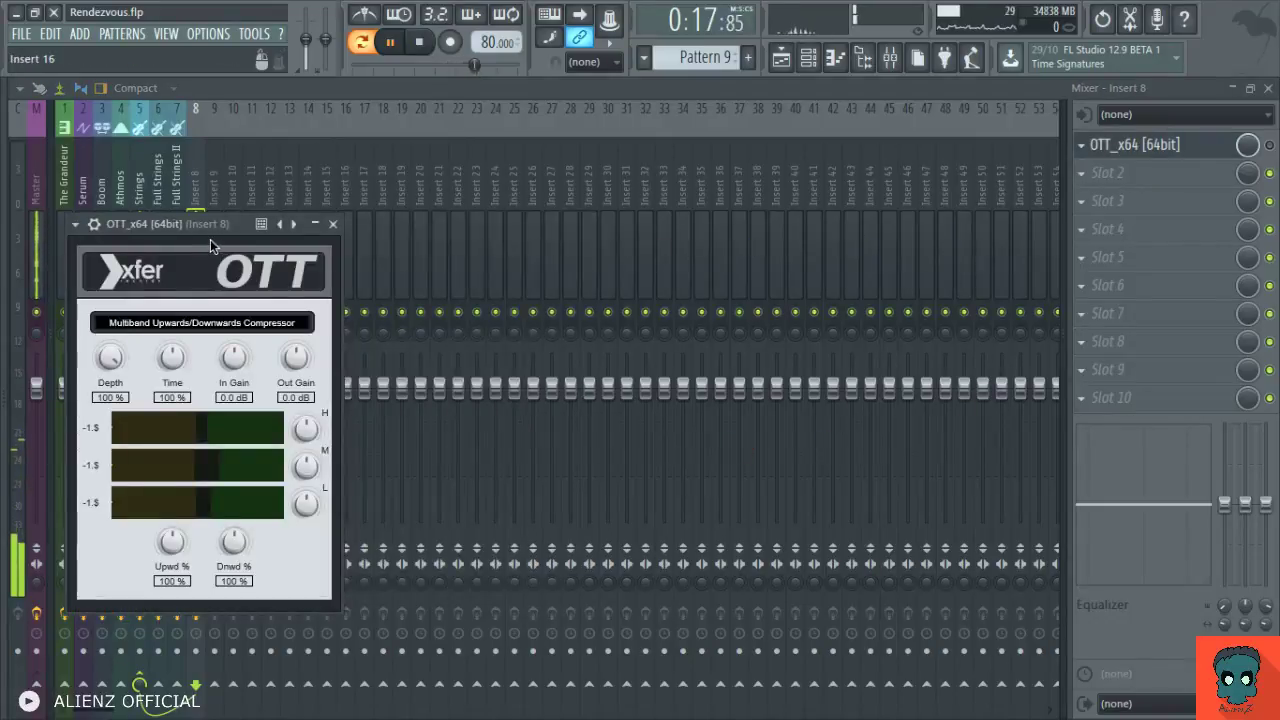
drag(216, 224, 491, 213)
drag(388, 346, 395, 298)
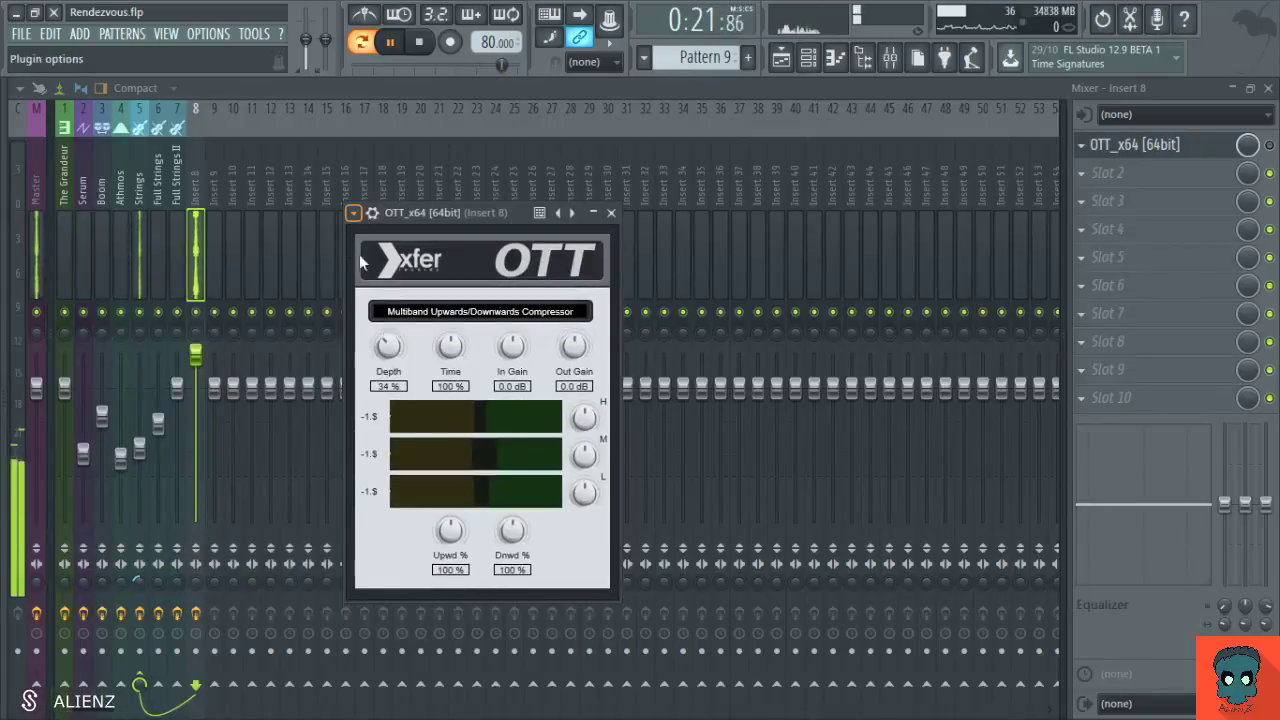
click(611, 212)
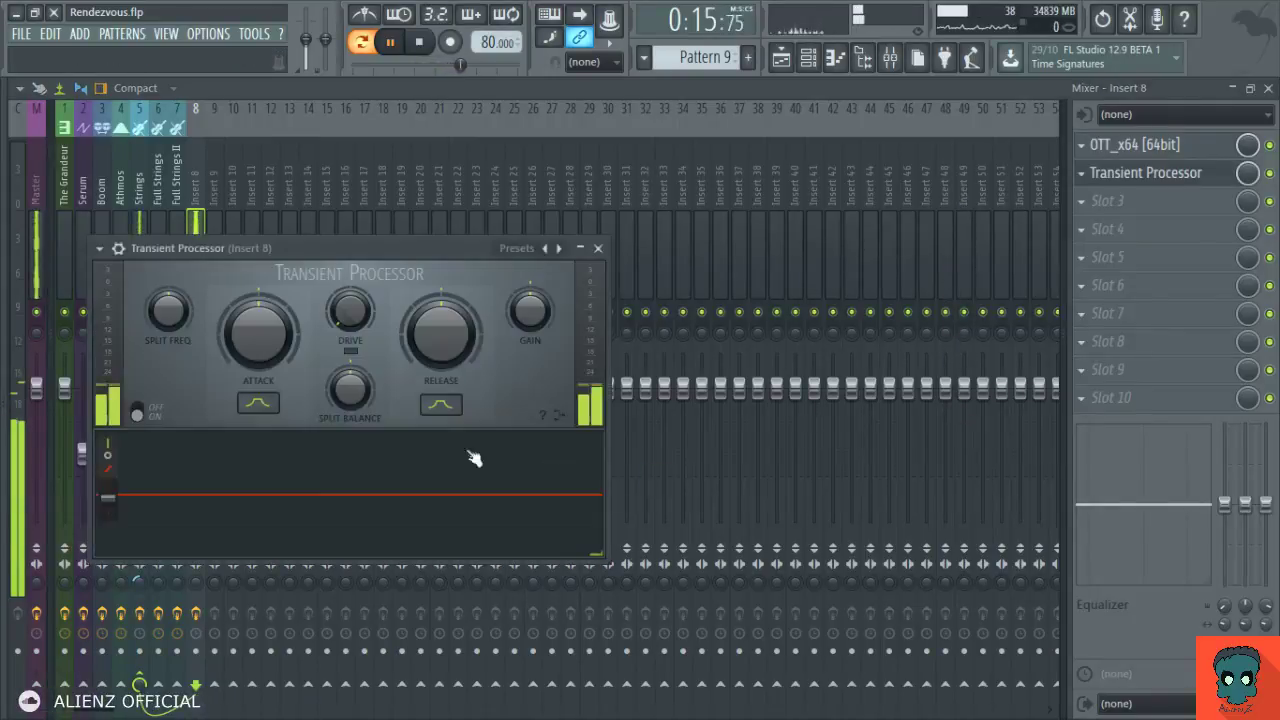
Configure Insert 8's Transient Processor with Attack at 95%, a reduced Release, Split Frequency at 58.2 Hz and Gain at 4.1 dB.
scroll(350, 255, up, 5)
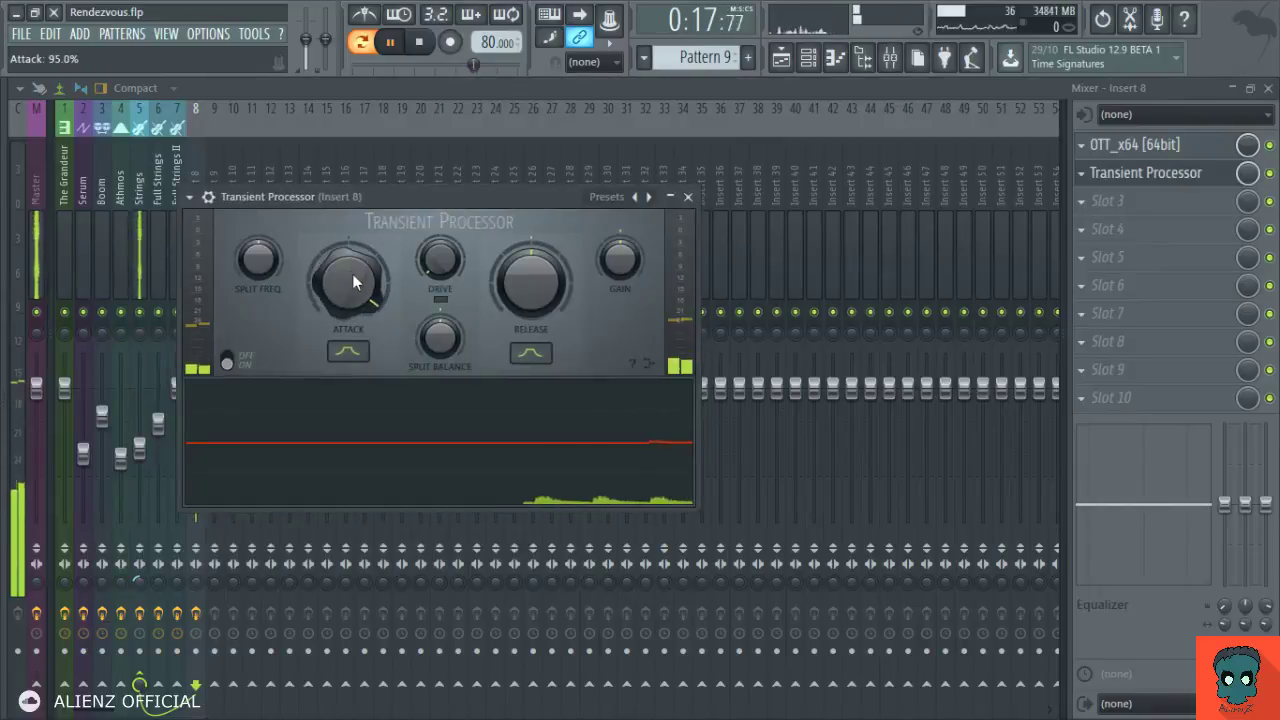
scroll(530, 278, down, 4)
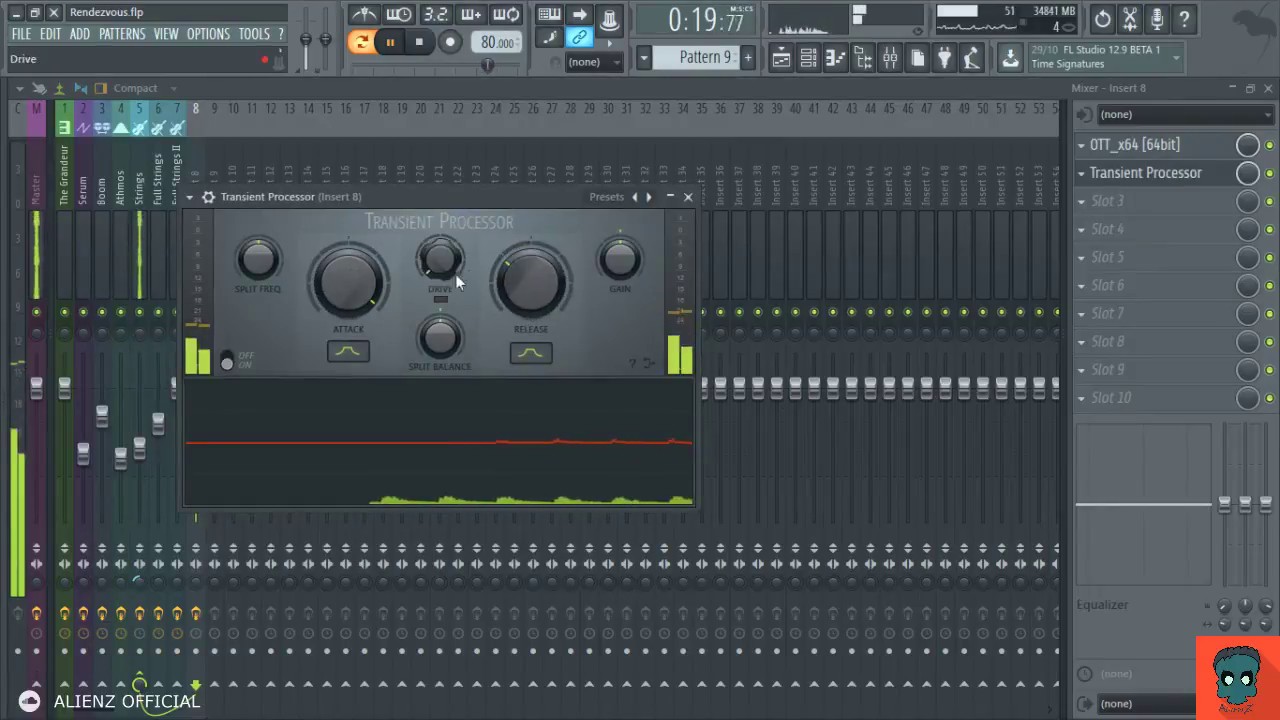
scroll(257, 263, up, 3)
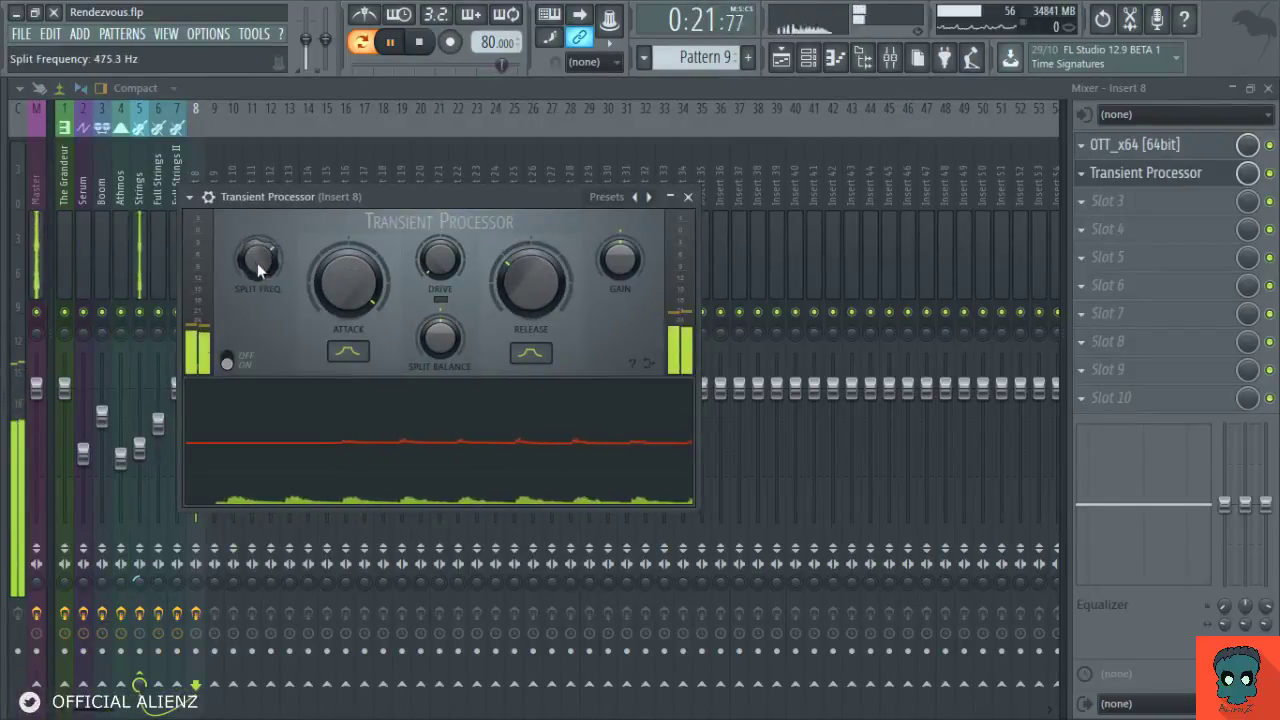
scroll(257, 262, down, 5)
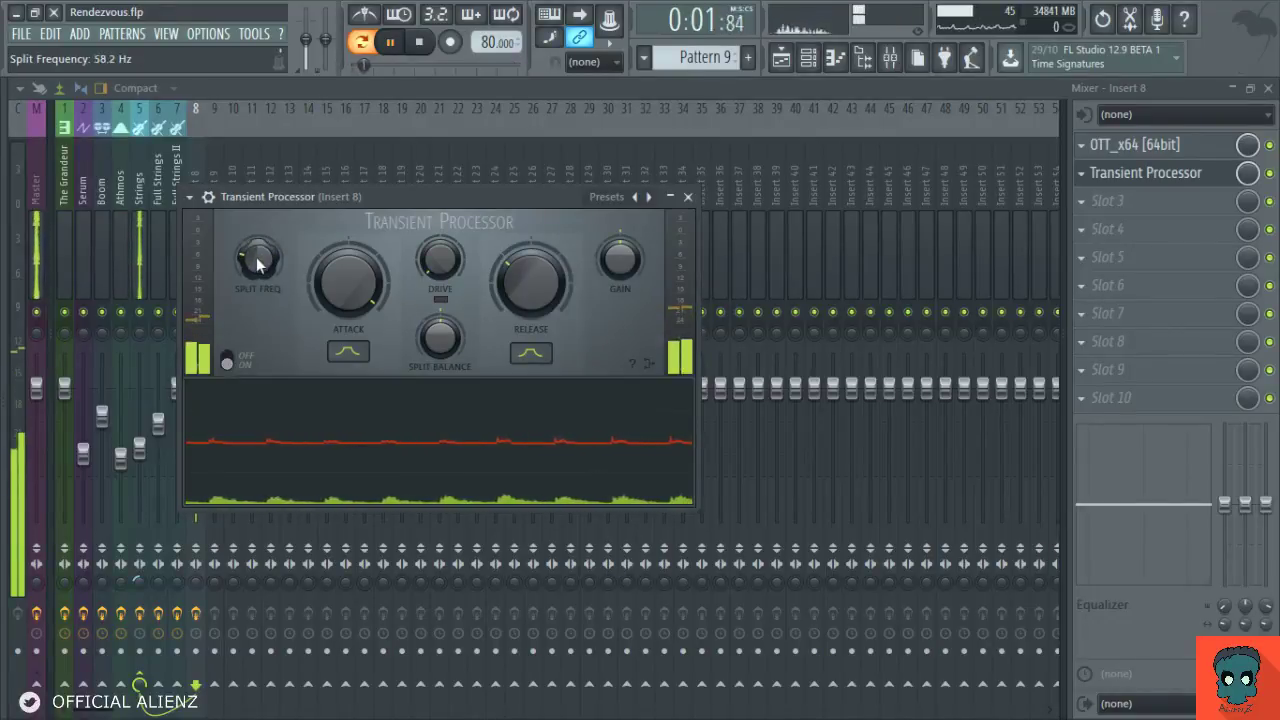
scroll(618, 262, up, 5)
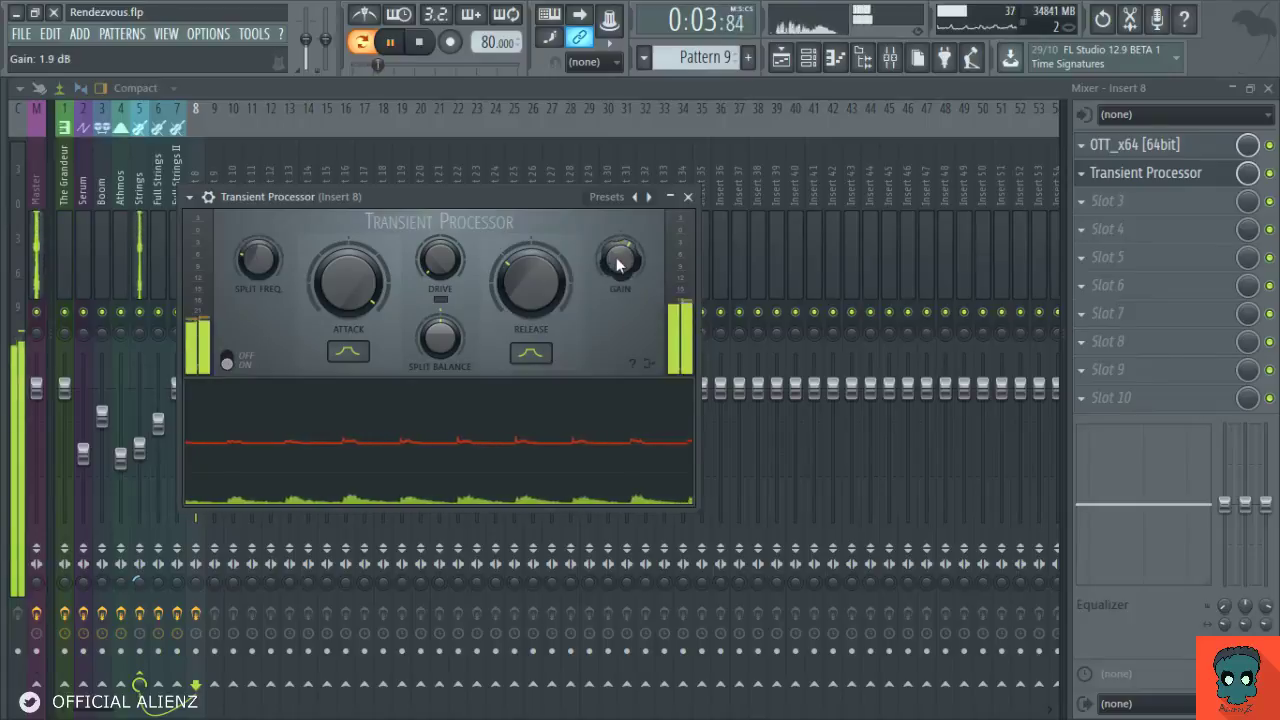
scroll(619, 262, up, 3)
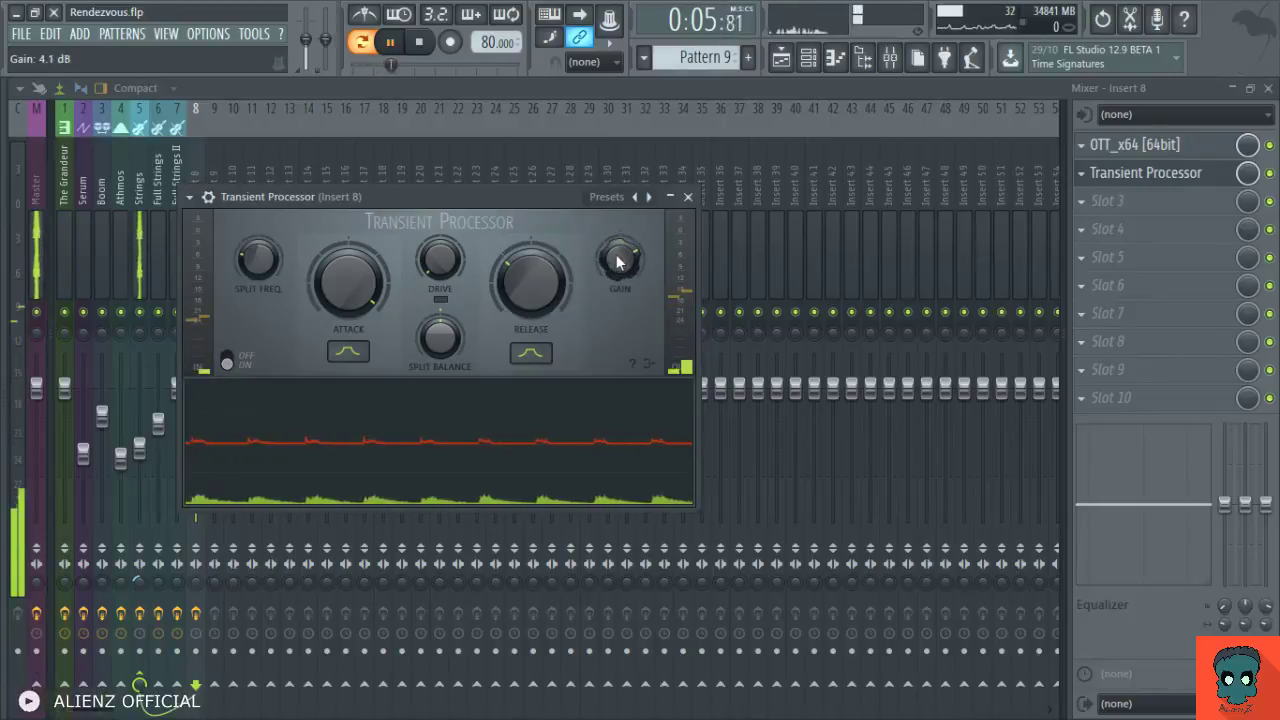
click(688, 197)
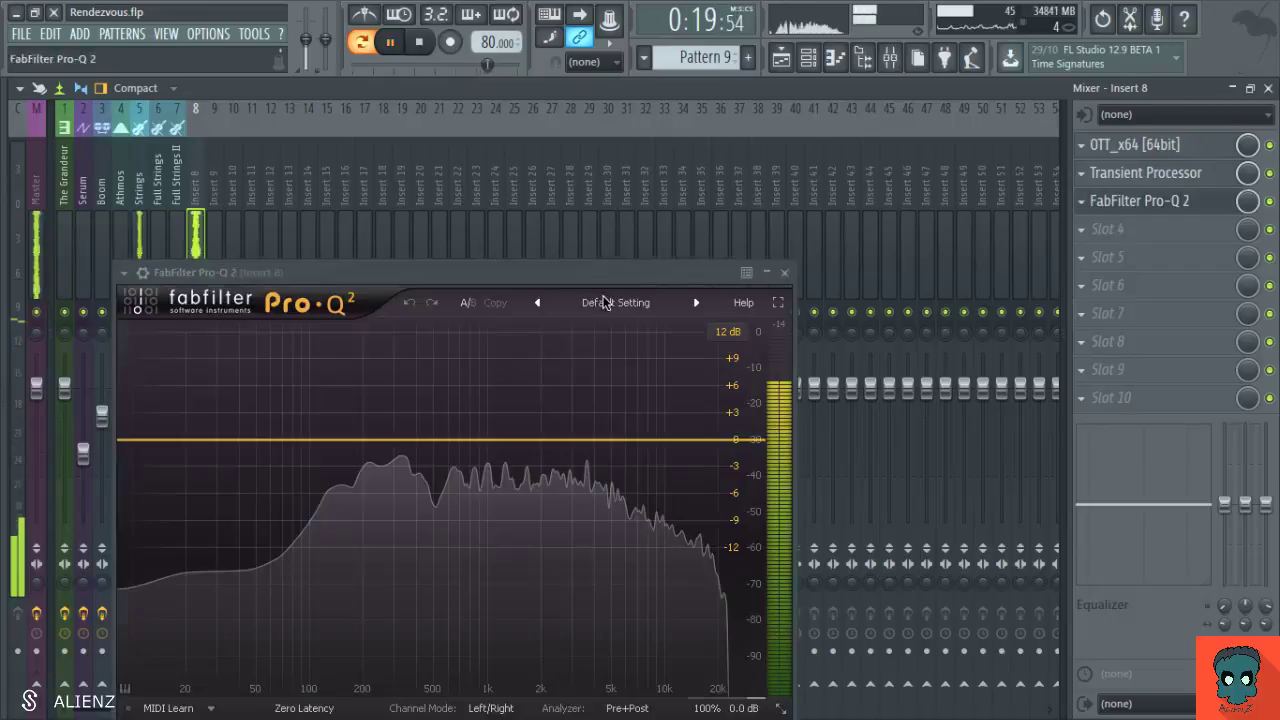
Place FabFilter Pro-Q 2 in the third effect slot of Insert 8 and adjust the track's stereo separation.
drag(604, 272, 662, 132)
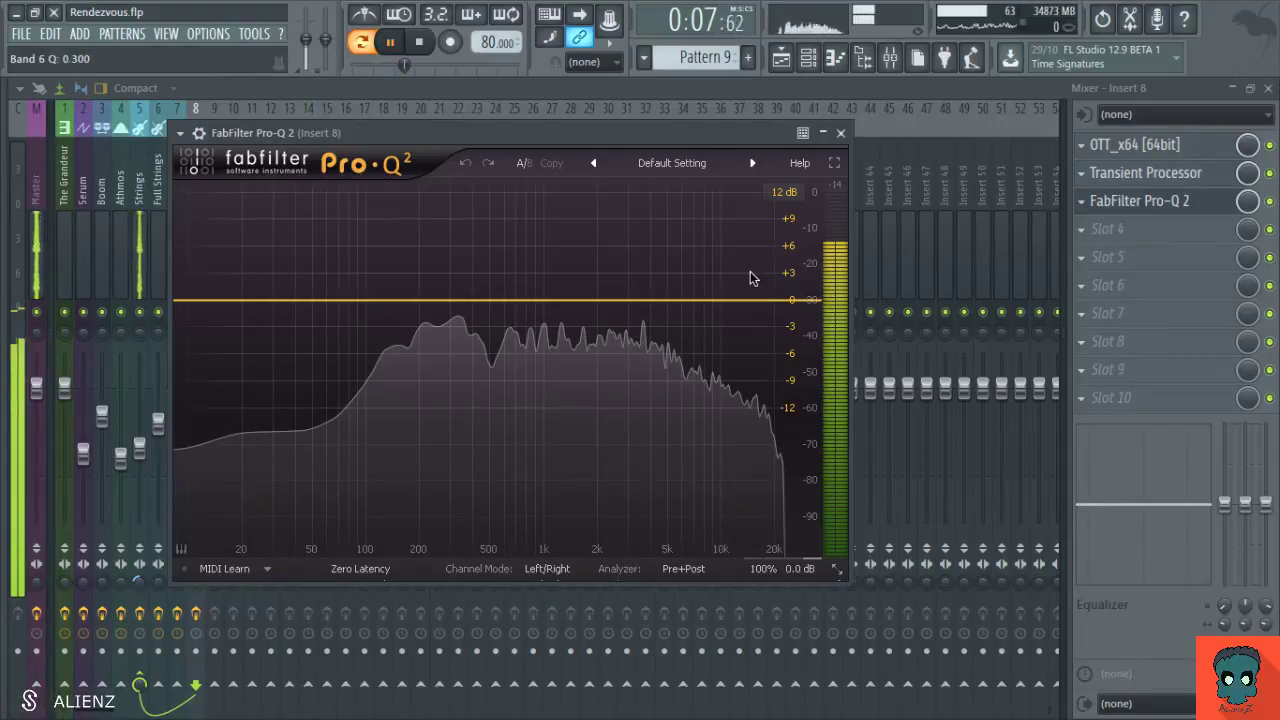
click(841, 134)
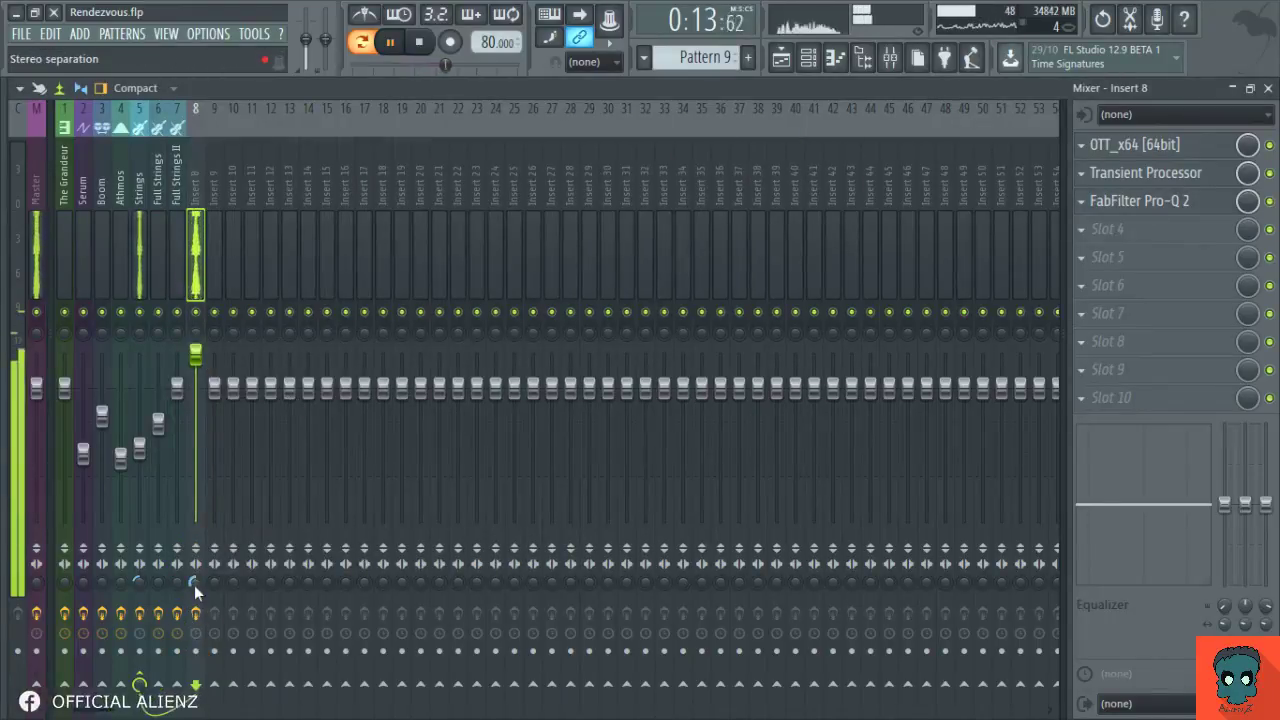
drag(195, 581, 195, 572)
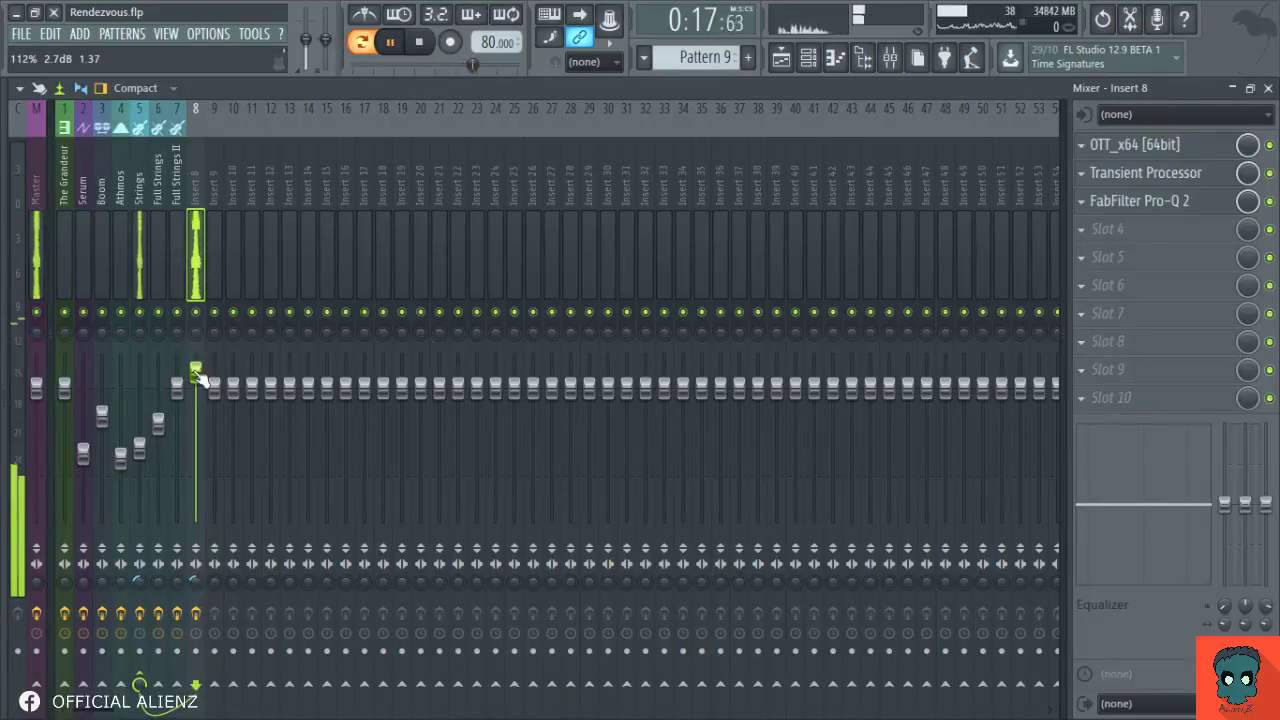
Return to the playlist and play the full arrangement from bar 49 to hear Pattern 9 with the other layers.
key(F9)
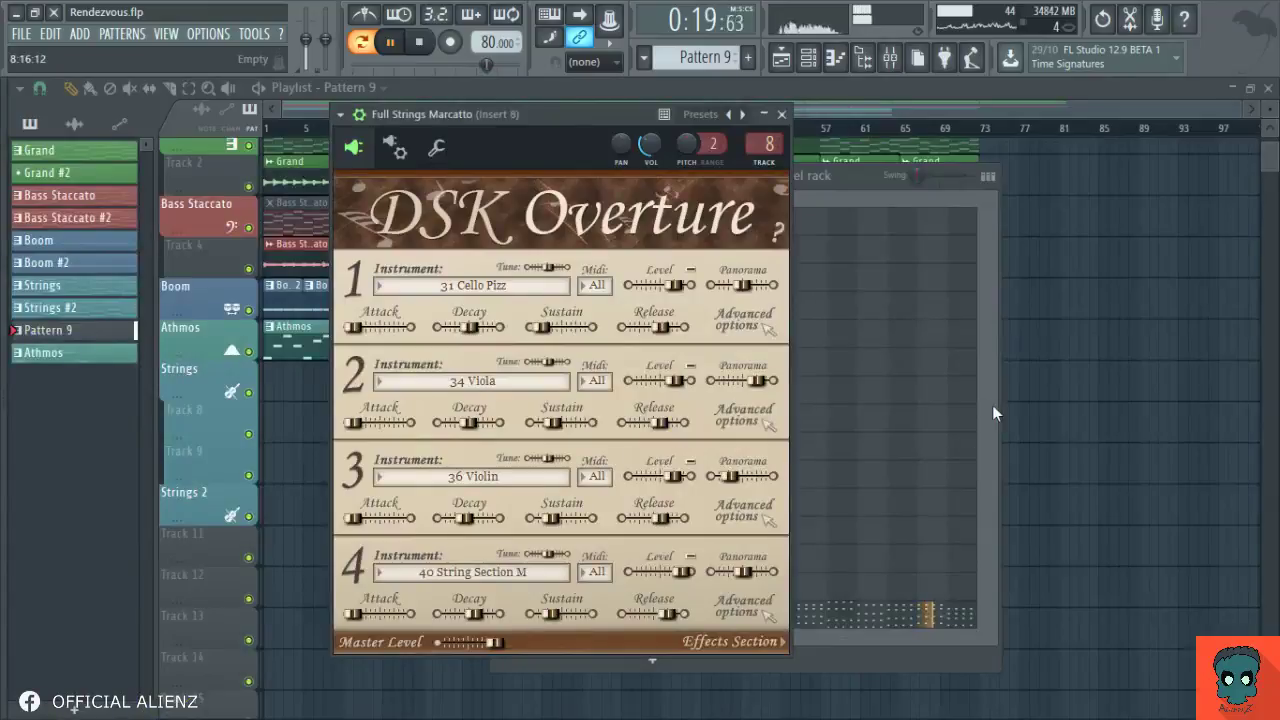
click(974, 354)
click(780, 57)
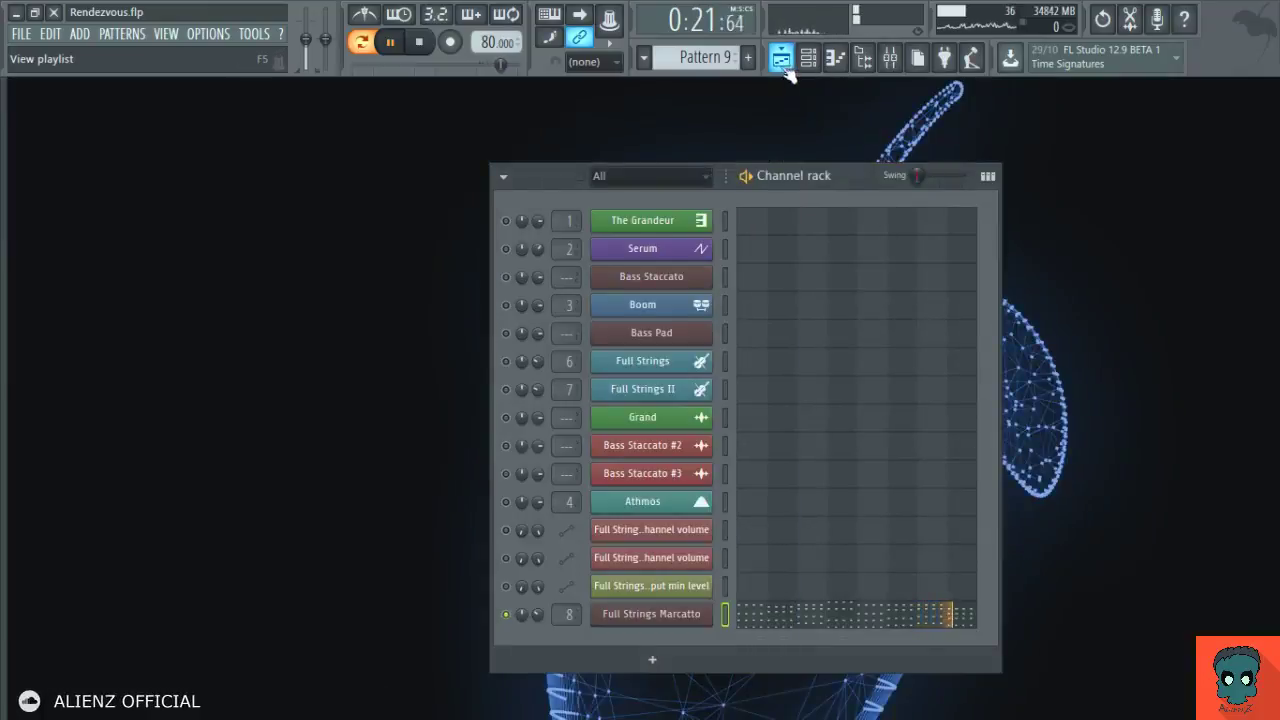
click(780, 57)
click(743, 130)
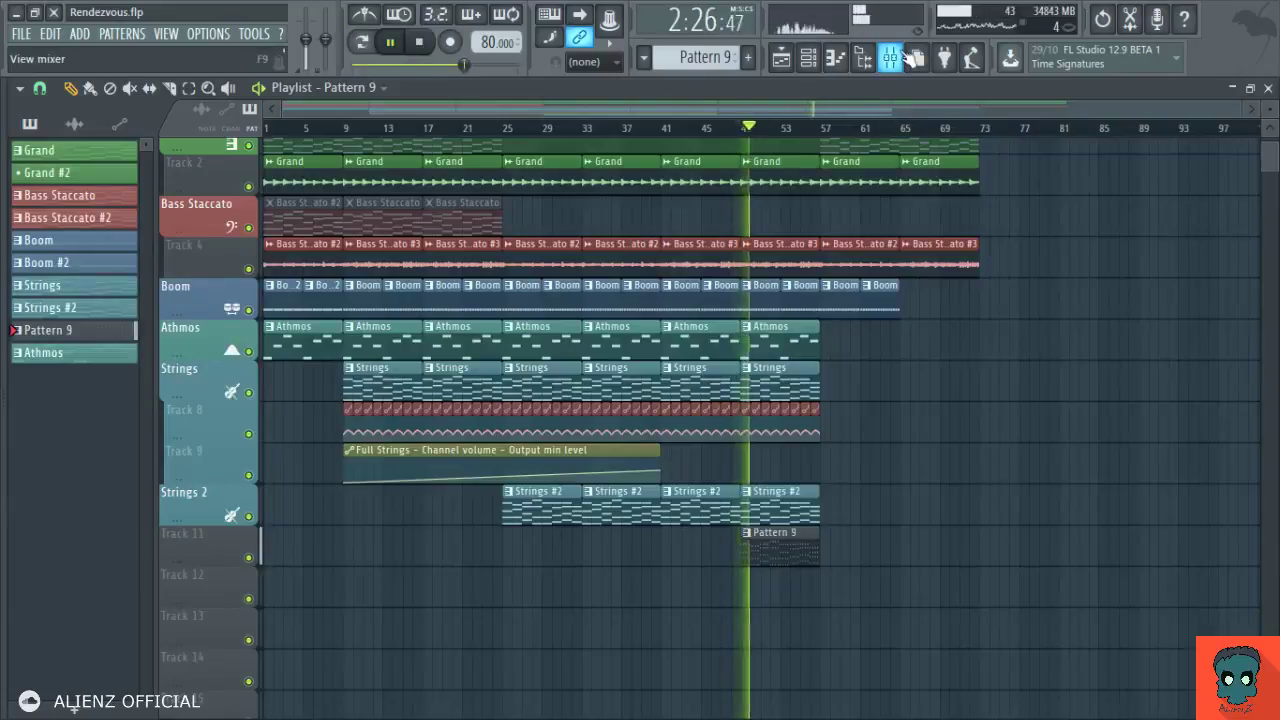
Lower the volume of mixer track Insert 8 to 106% (1.3 dB) while the arrangement plays.
key(F9)
key(F9)
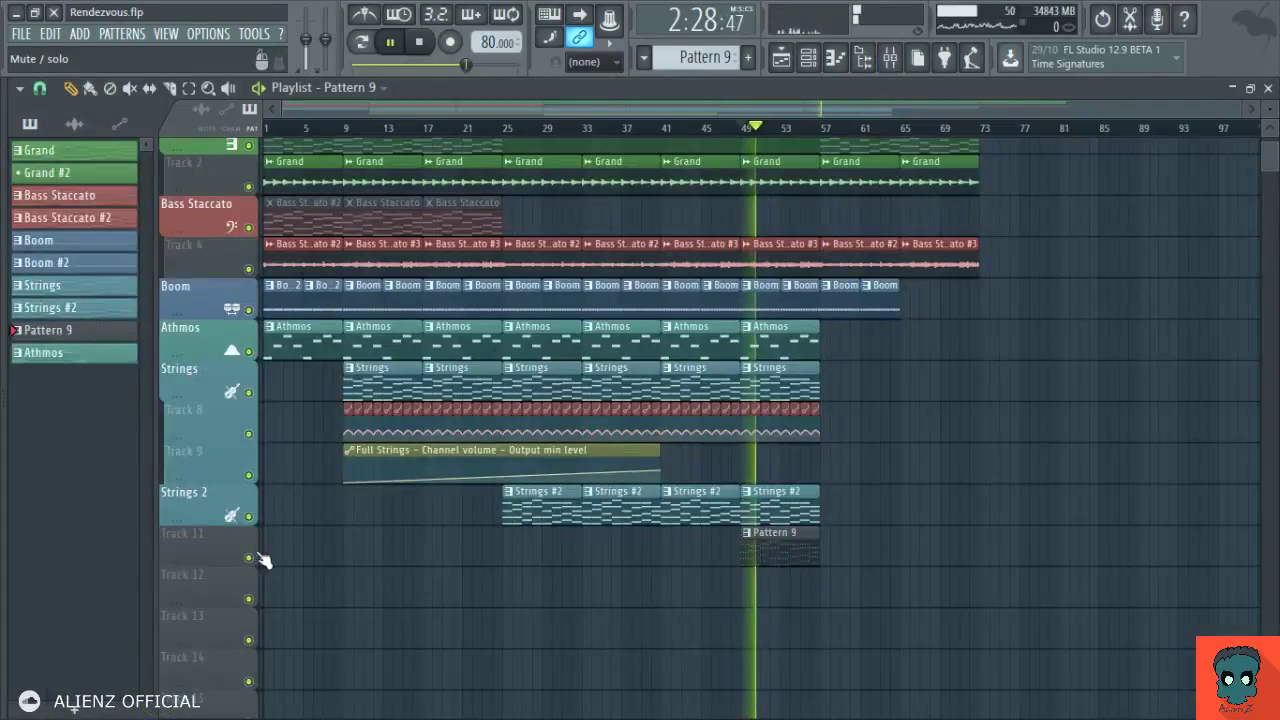
key(F6)
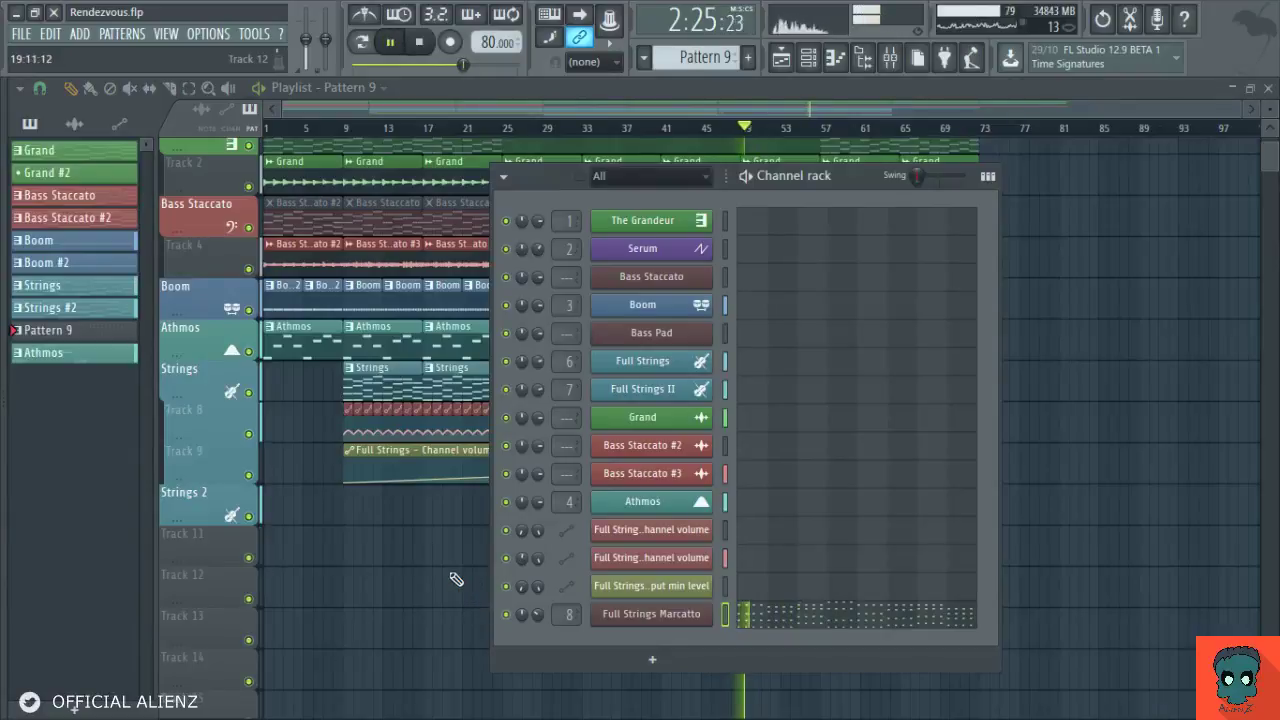
key(F6)
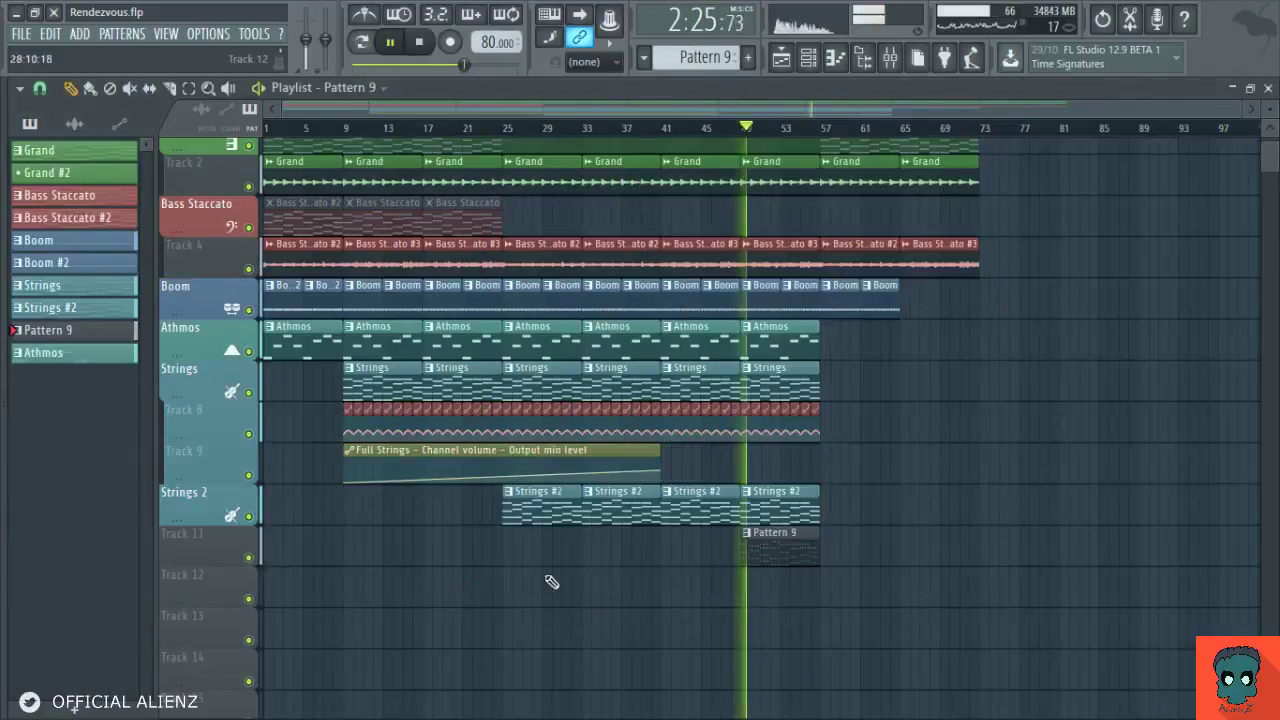
scroll(910, 115, up, 4)
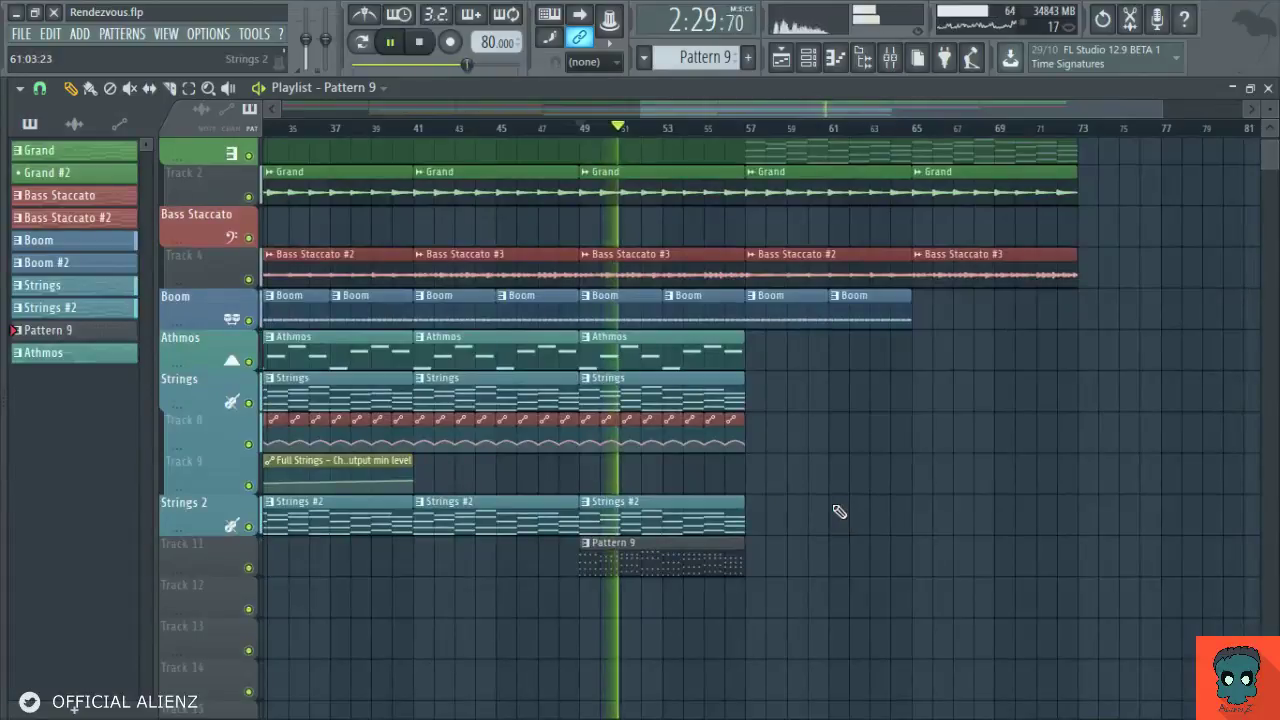
click(890, 62)
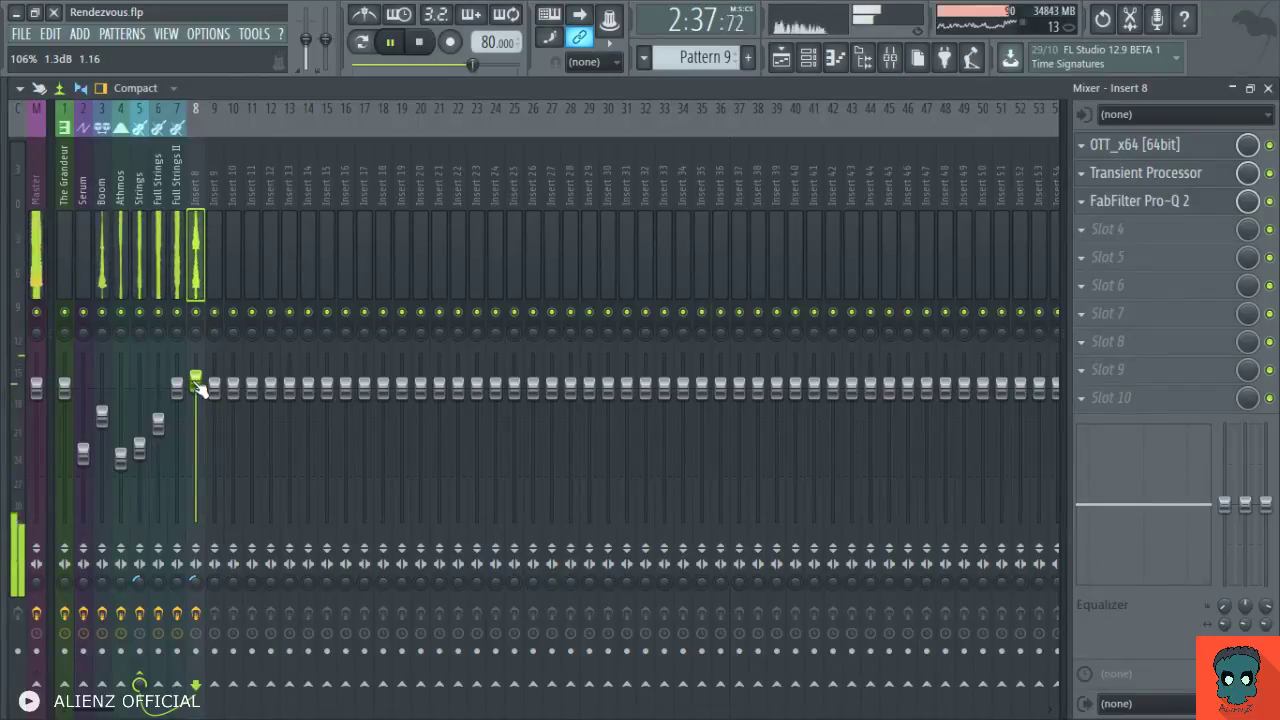
key(F5)
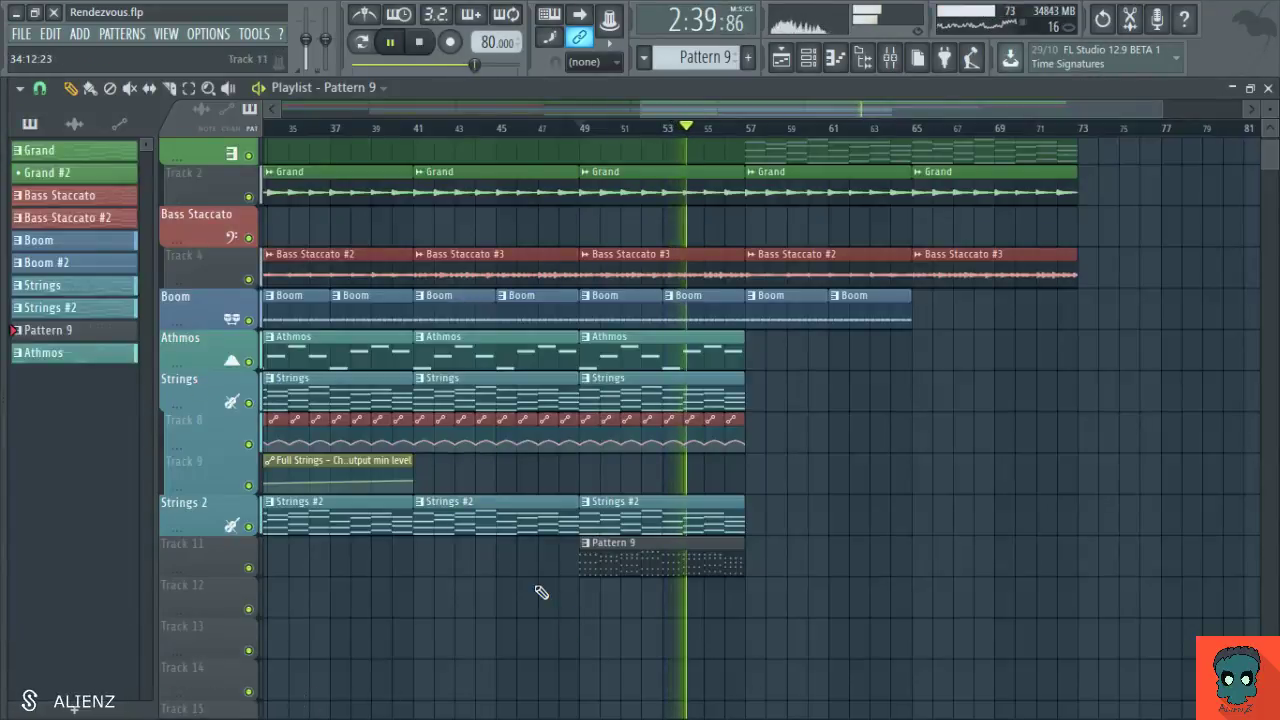
Name playlist track 11 and Pattern 9 "Strings marcato", giving the track a light blue colour and a violin icon.
click(232, 564)
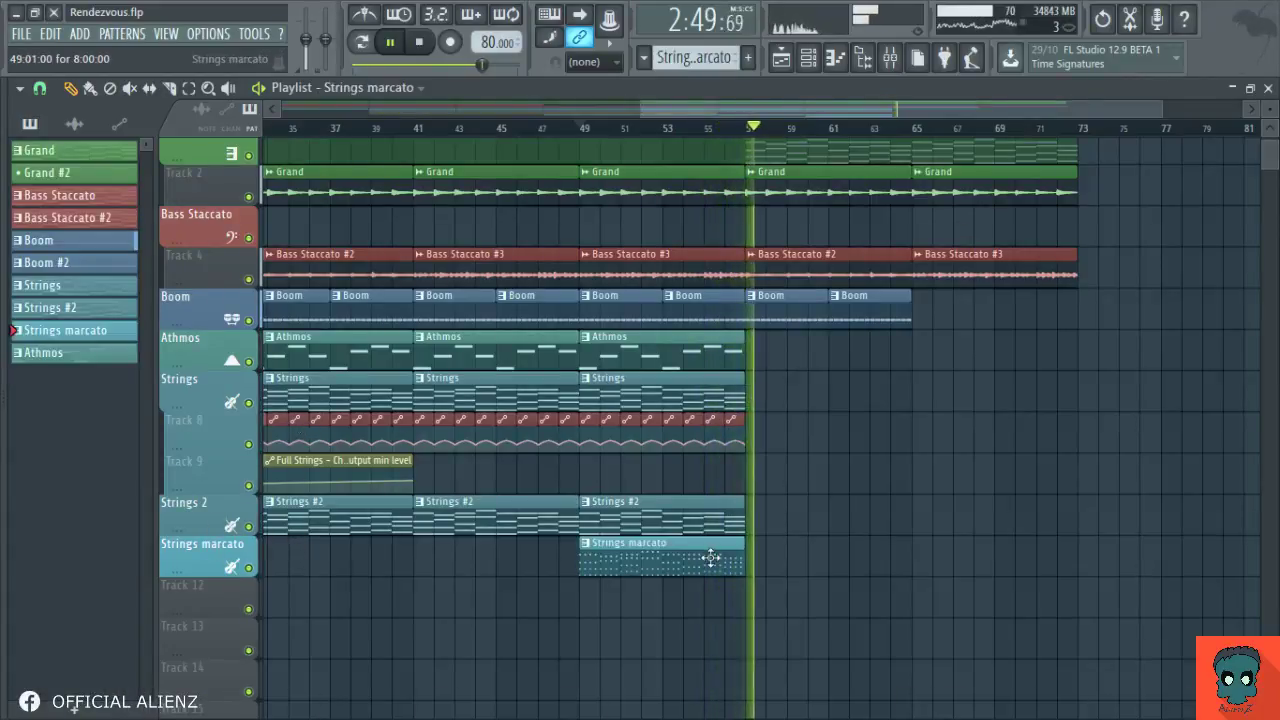
scroll(917, 440, up, 3)
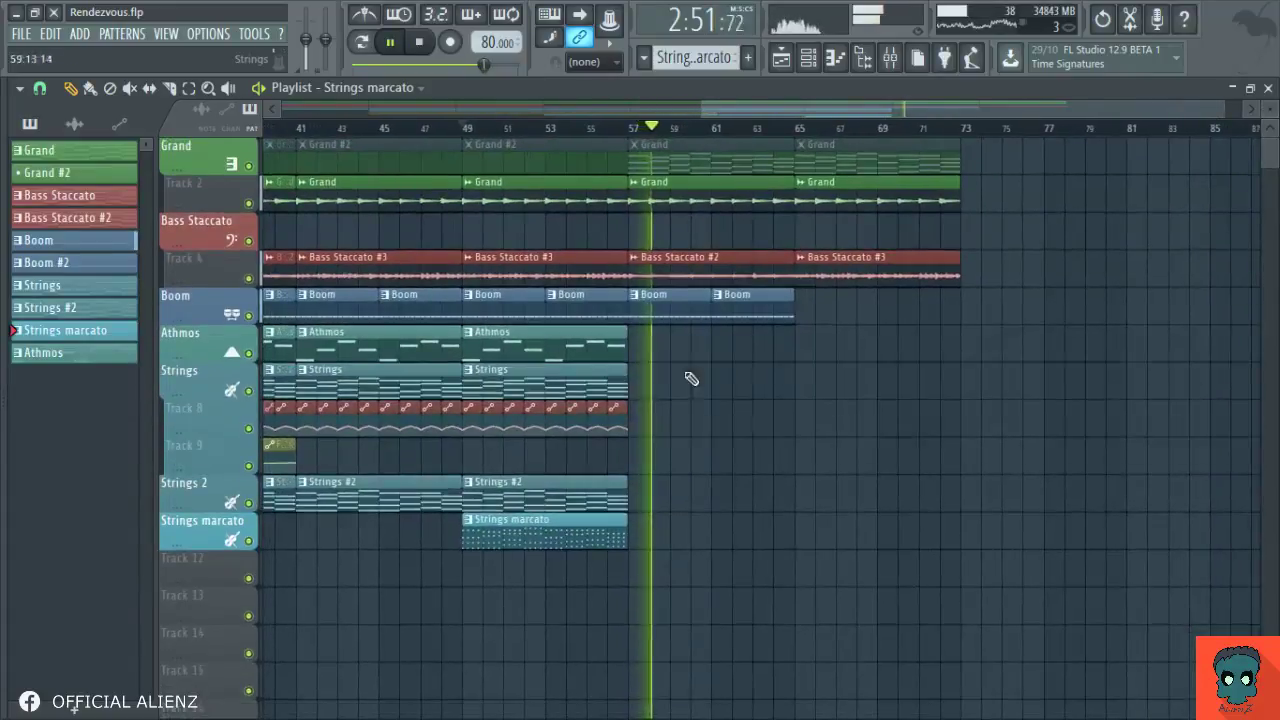
scroll(700, 432, up, 1)
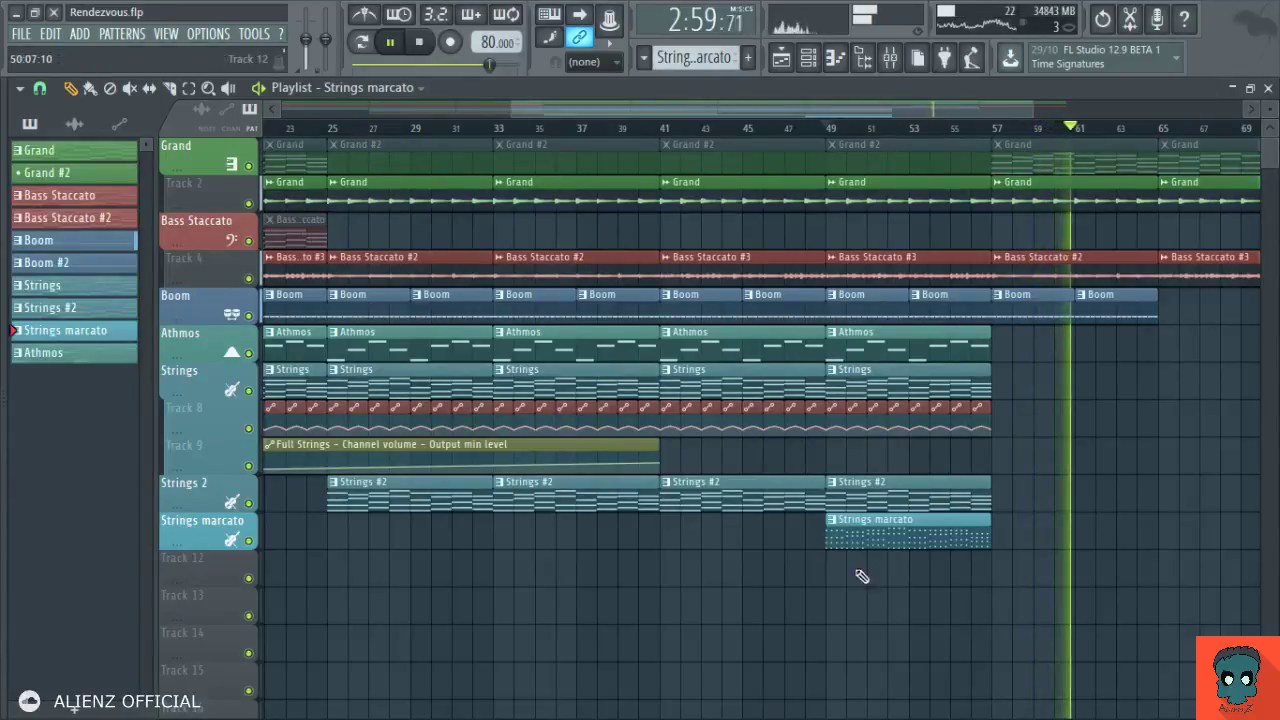
Name playlist track 12 "Bass Staccato" and give it a bass clef icon and a purple colour.
scroll(857, 571, down, 4)
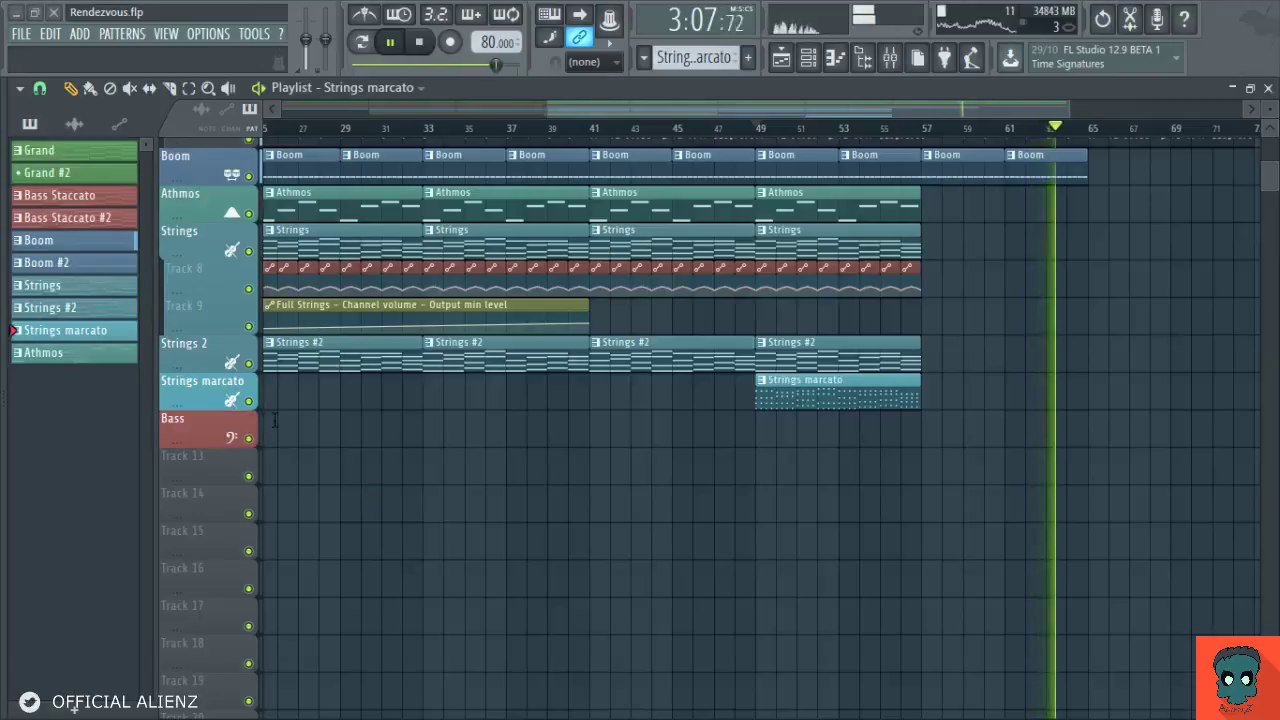
text(Staccato)
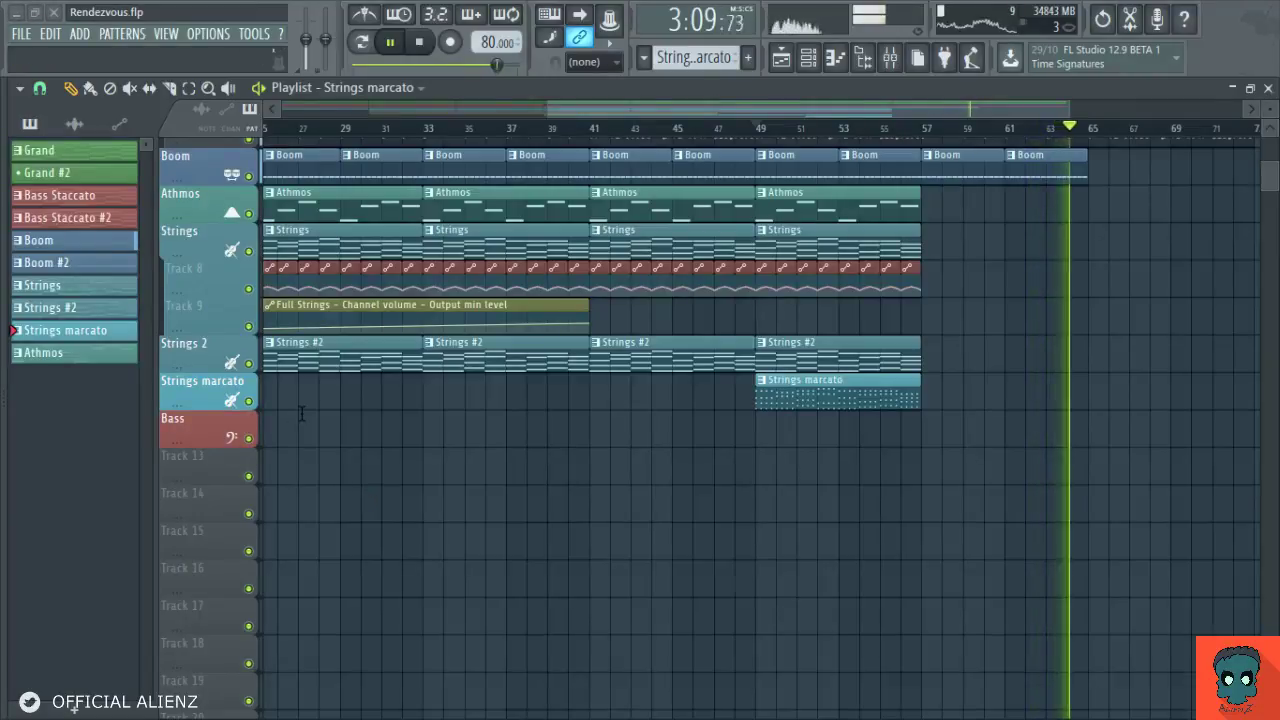
key(Return)
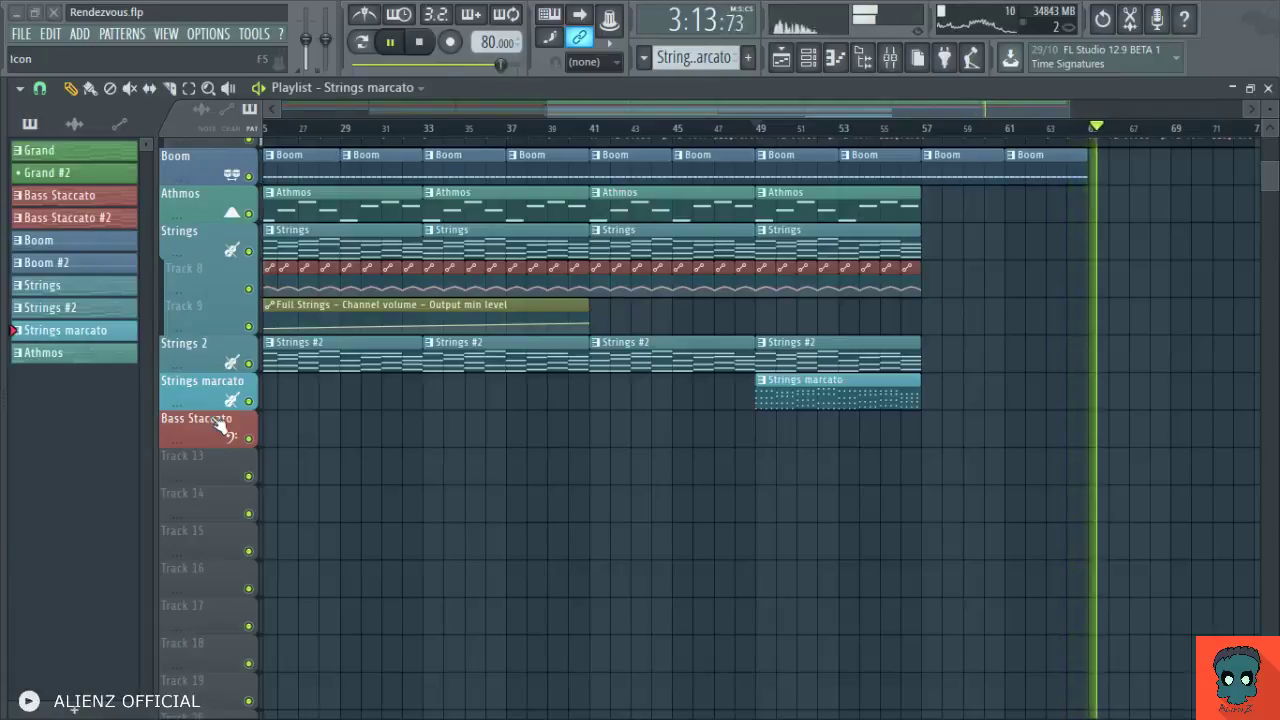
scroll(480, 477, up, 2)
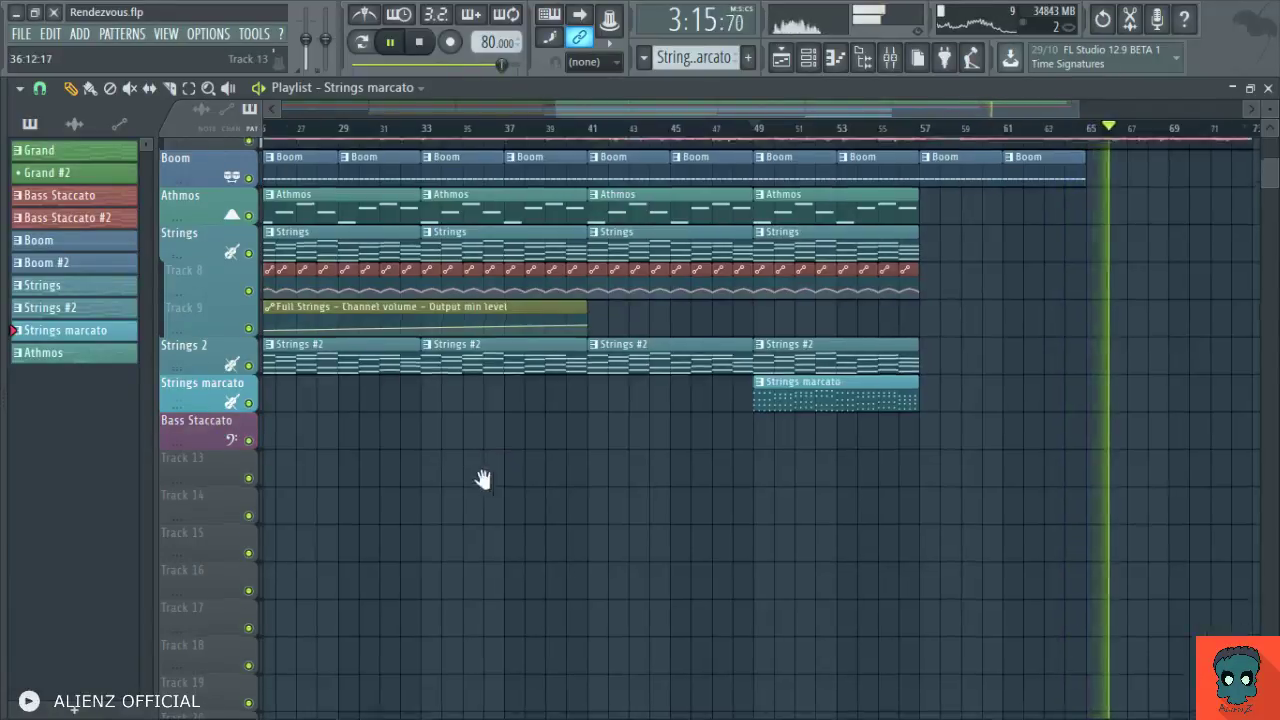
Create a new empty pattern and place its clips on the new Bass Staccato track at bars 41 and 49.
key(F4)
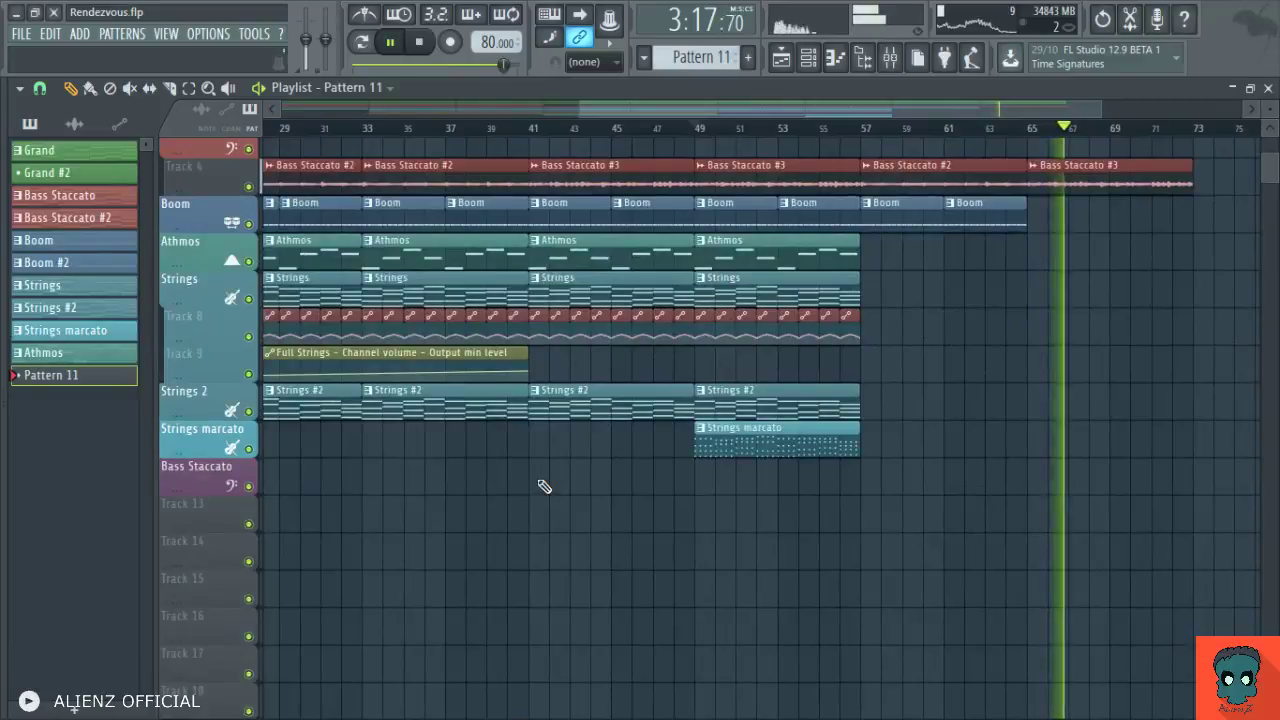
click(537, 479)
click(703, 478)
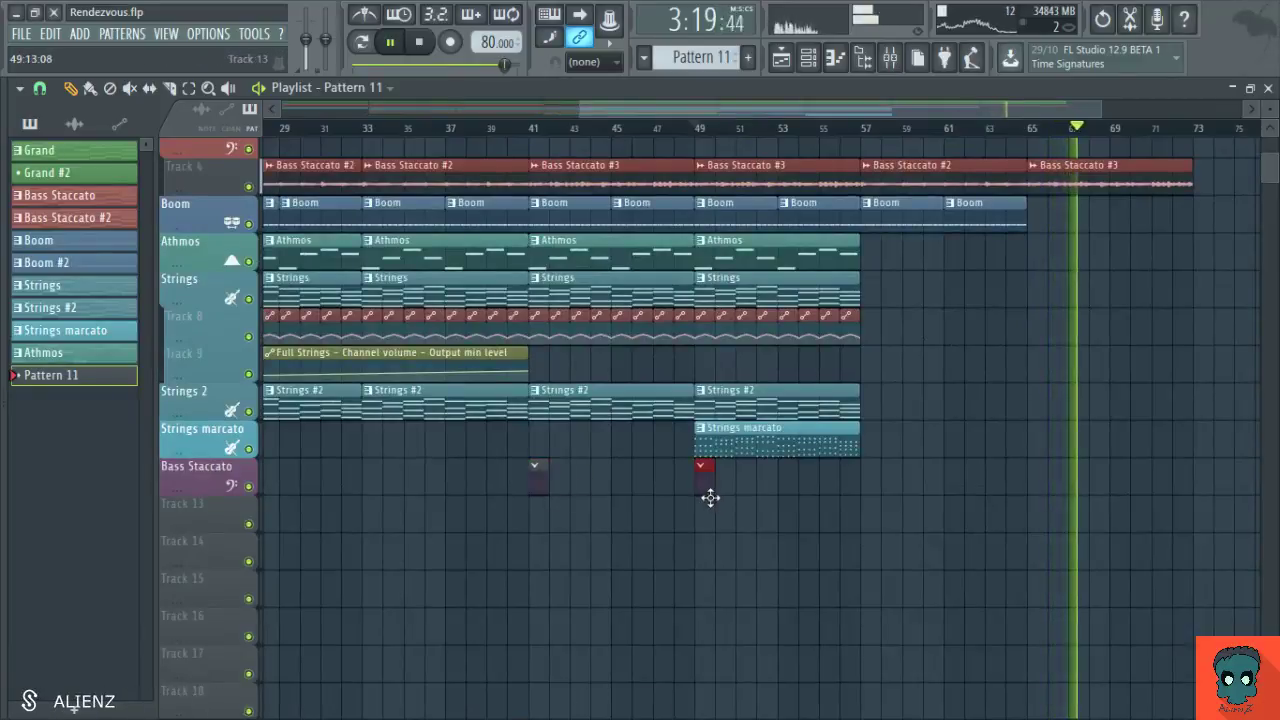
Add a Harmor channel in Pattern 11 and copy the Strings marcato notes into it.
double_click(760, 445)
key(F6)
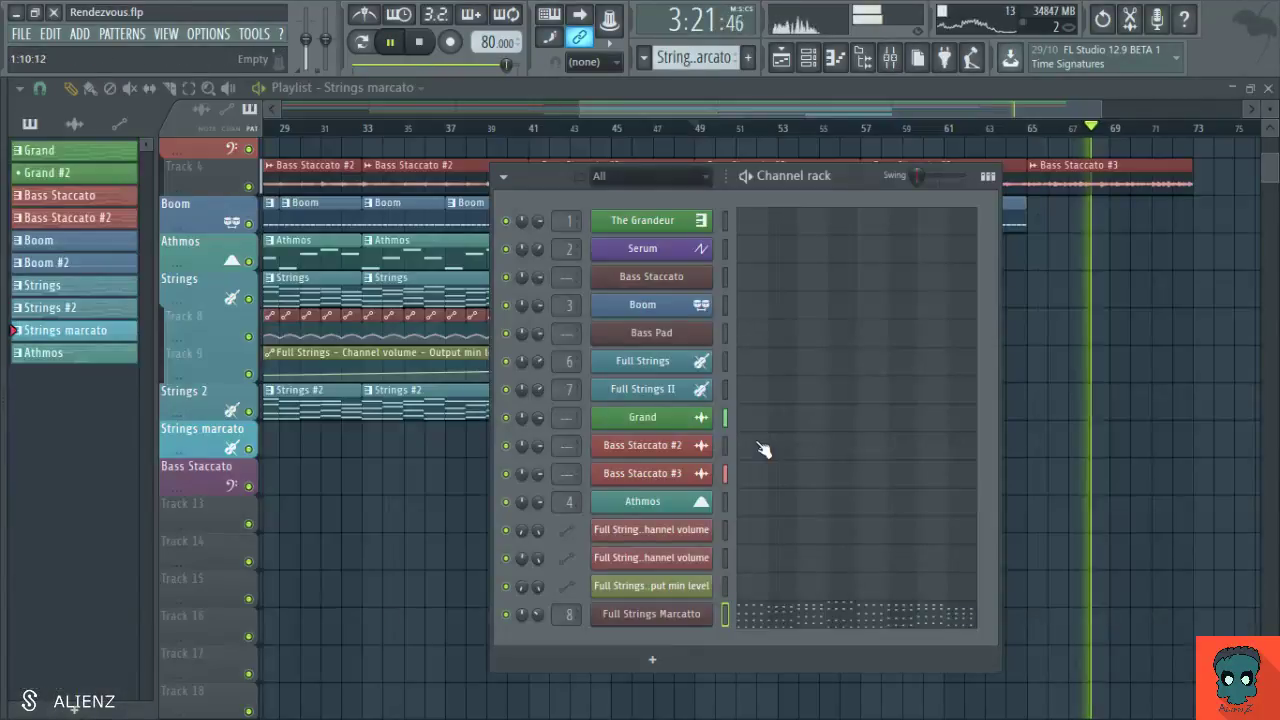
key(F6)
click(533, 478)
key(F6)
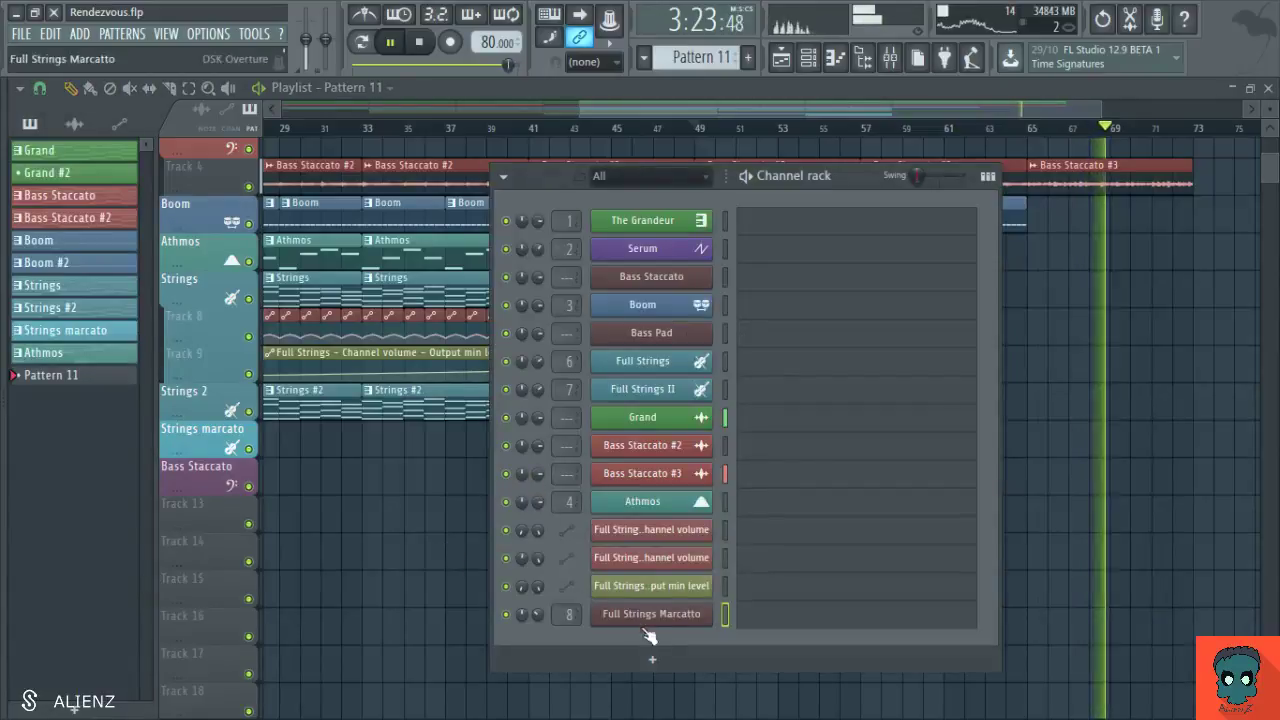
scroll(650, 176, down, 1)
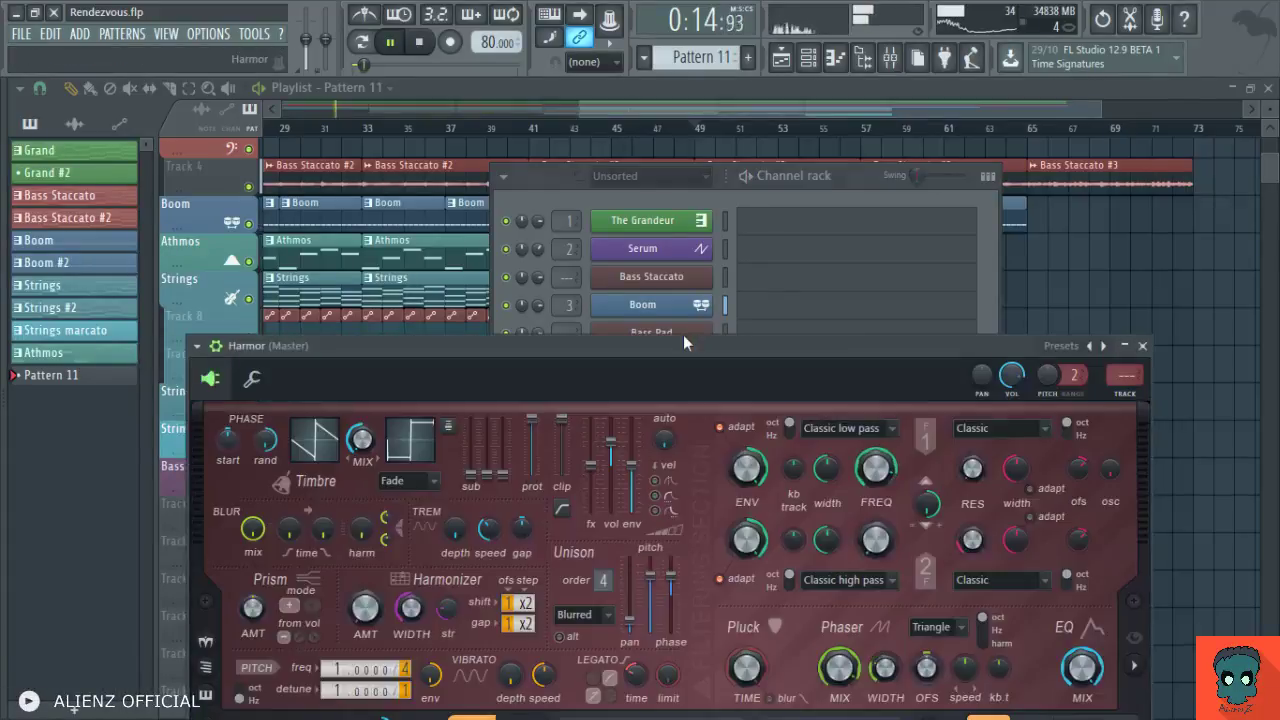
drag(727, 347, 720, 519)
drag(865, 190, 777, 139)
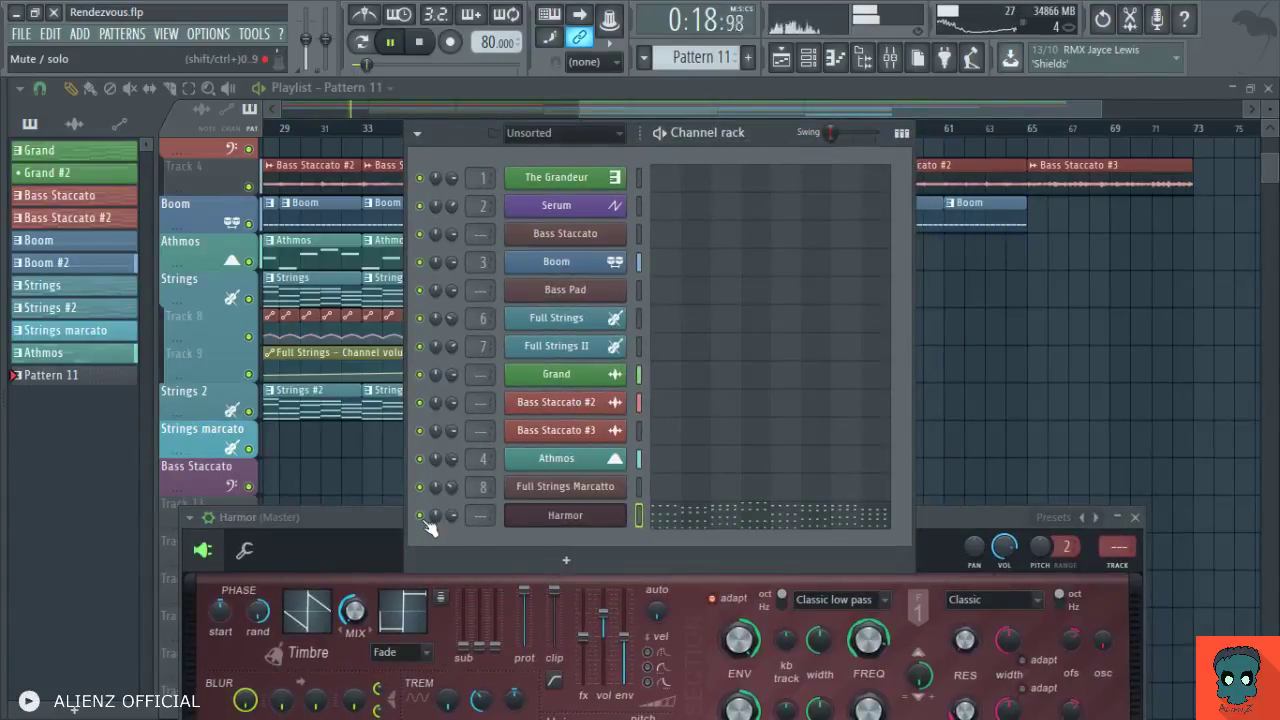
Play Pattern 11 on its own in pattern mode and examine the Harmor notes in the piano roll.
click(362, 45)
drag(358, 517, 362, 552)
key(space)
click(684, 525)
key(space)
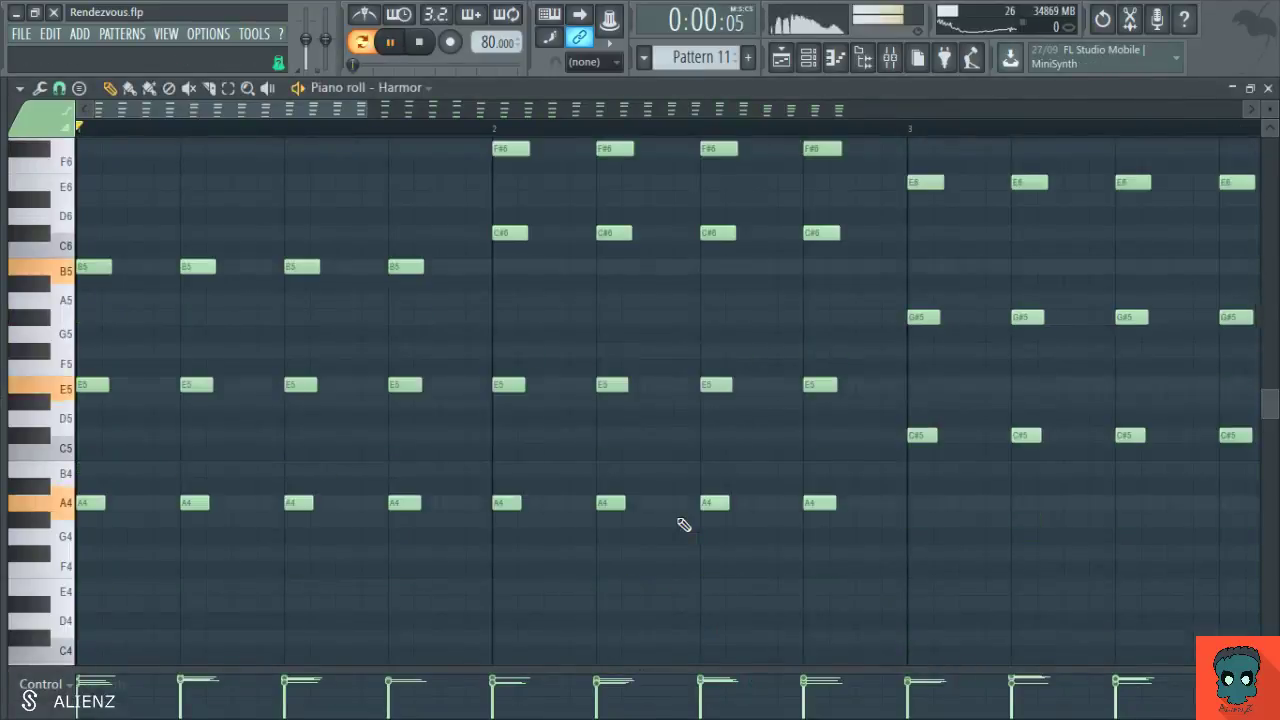
key(space)
key(F7)
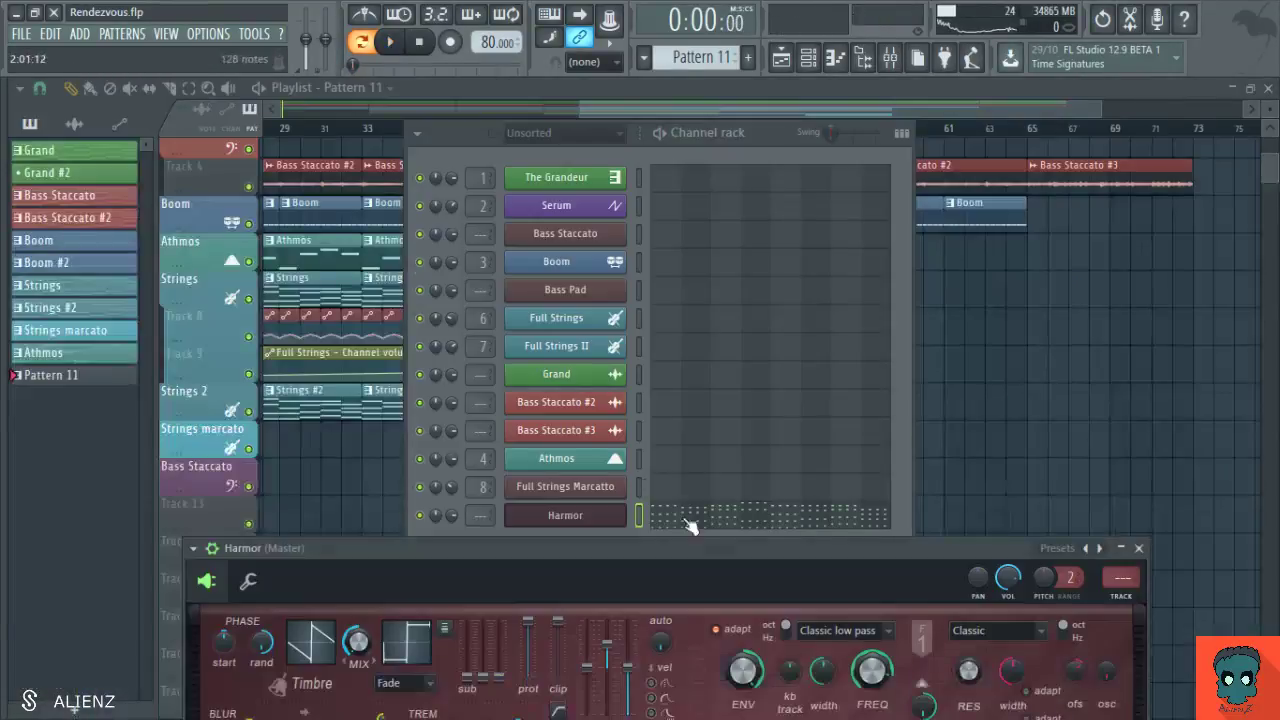
Audition Pattern 11 with Harmor's Spacebass - nucleon patch, close the synth window and restart pattern playback.
drag(700, 562, 609, 176)
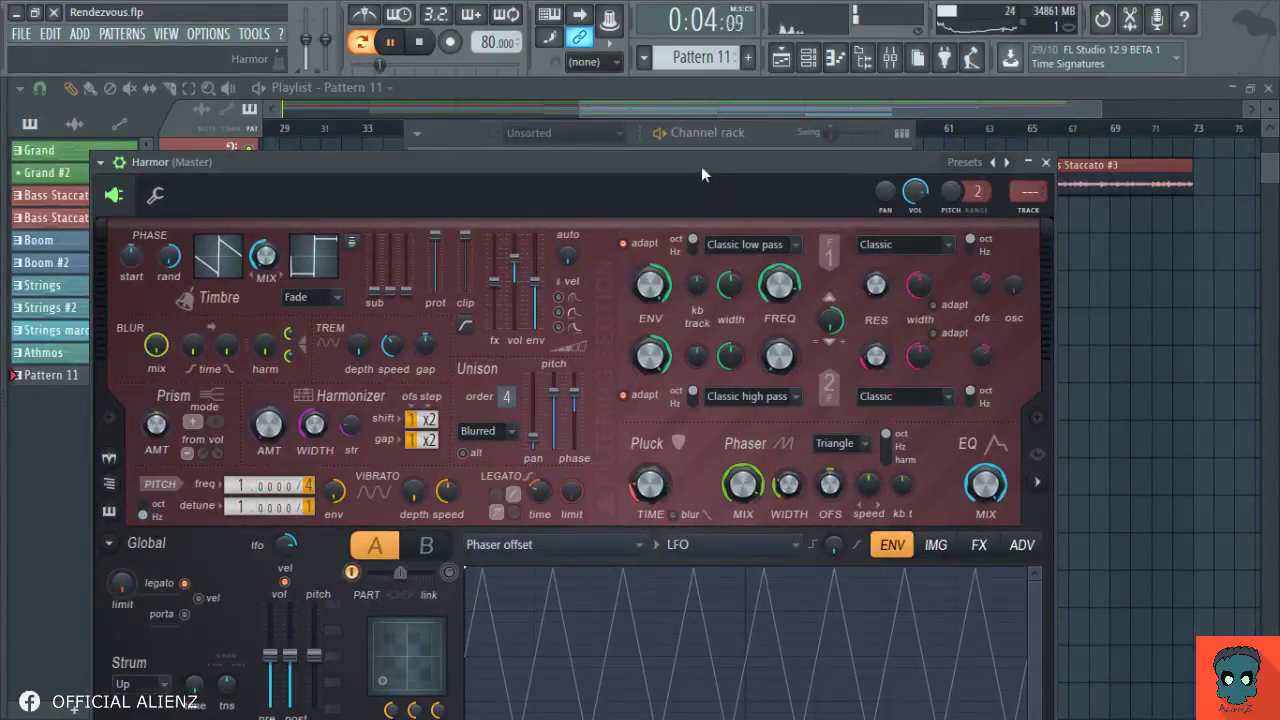
drag(701, 166, 692, 118)
key(space)
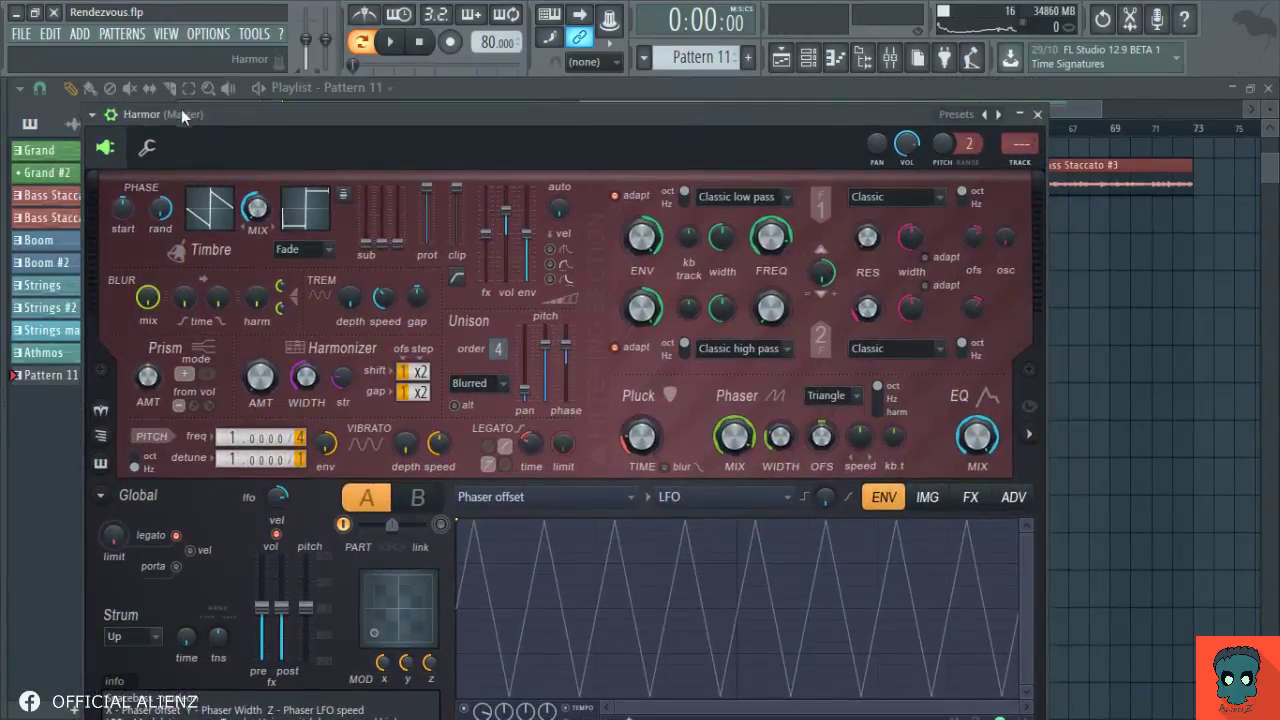
drag(181, 114, 143, 92)
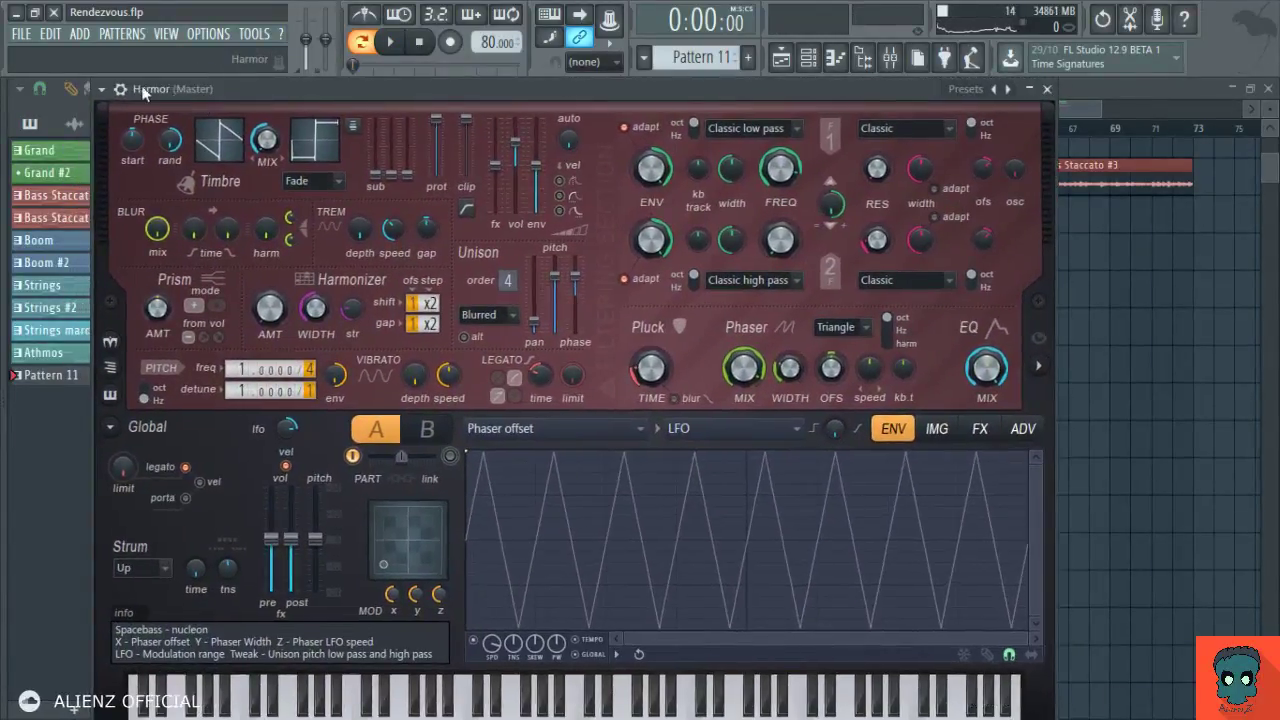
key(Escape)
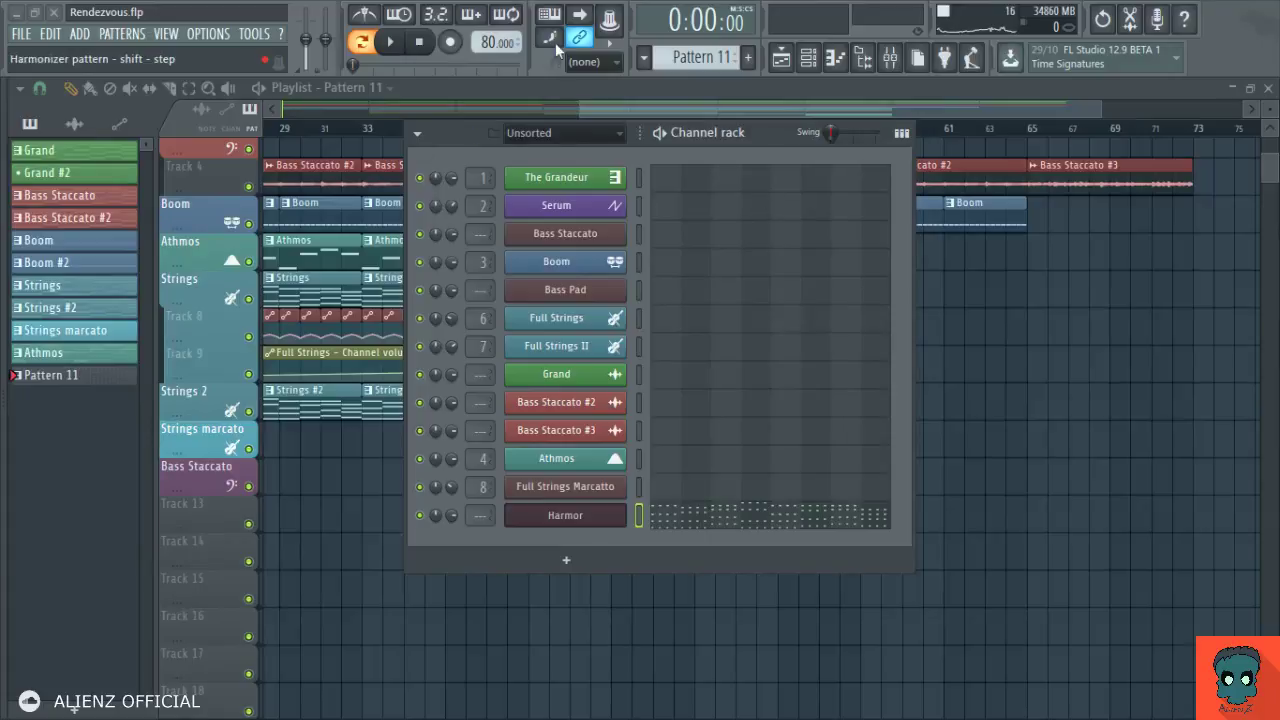
key(space)
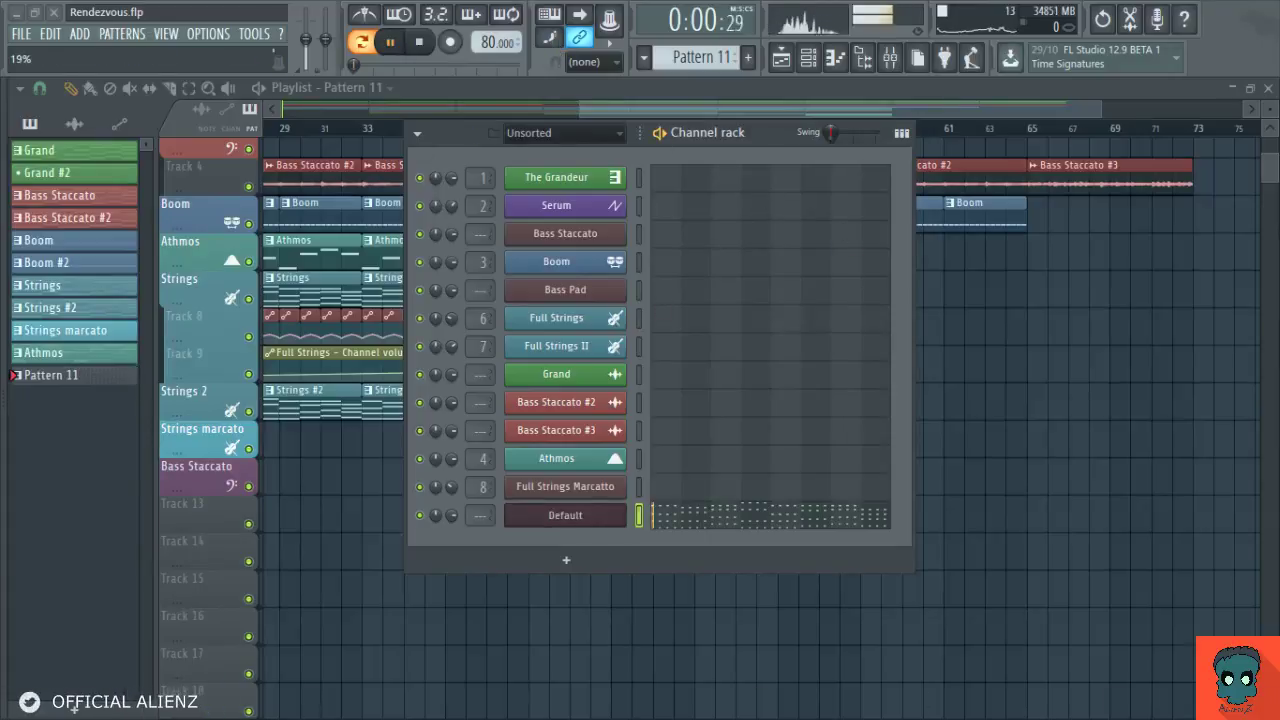